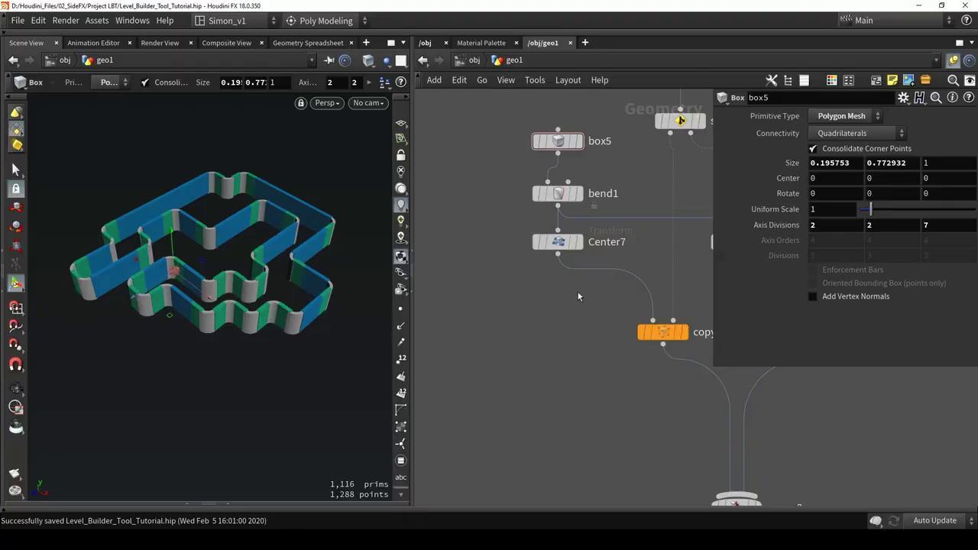
# Select all nodes and network boxes in the geo1 network and collapse them into one subnetwork.
pyautogui.moveTo(578, 292); pyautogui.dragTo(485, 270, button='middle')
pyautogui.scroll(-2, 485, 274)
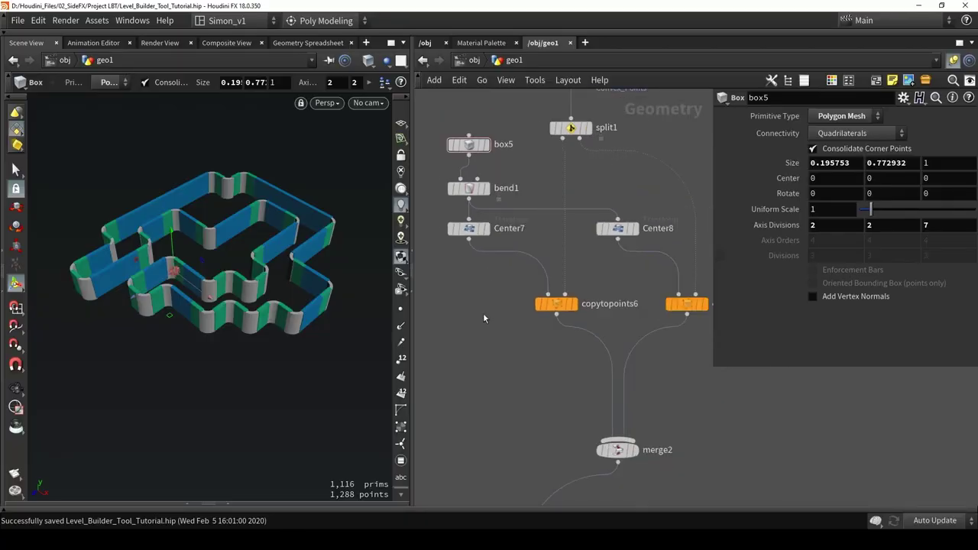
pyautogui.scroll(-5, 475, 302)
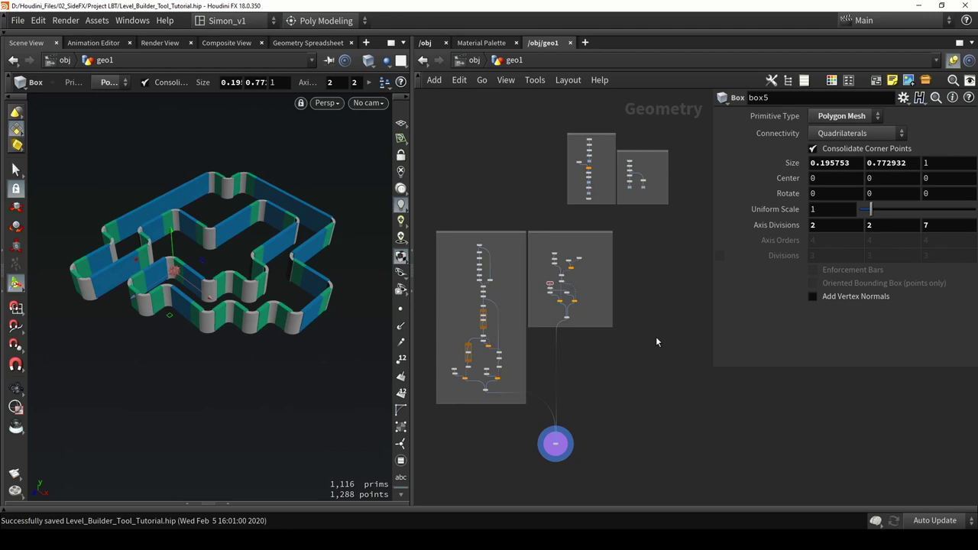
pyautogui.moveTo(715, 483); pyautogui.dragTo(434, 123)
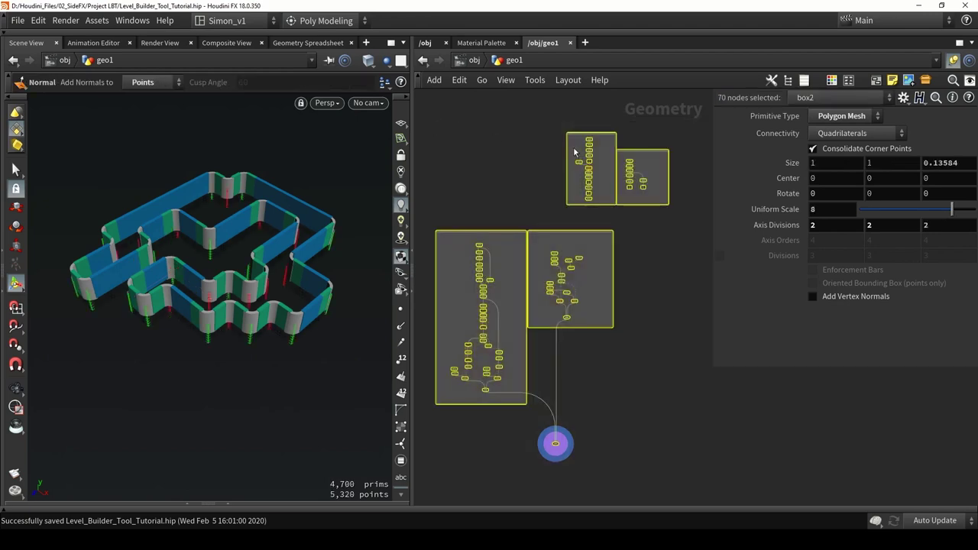
pyautogui.click(94, 20)
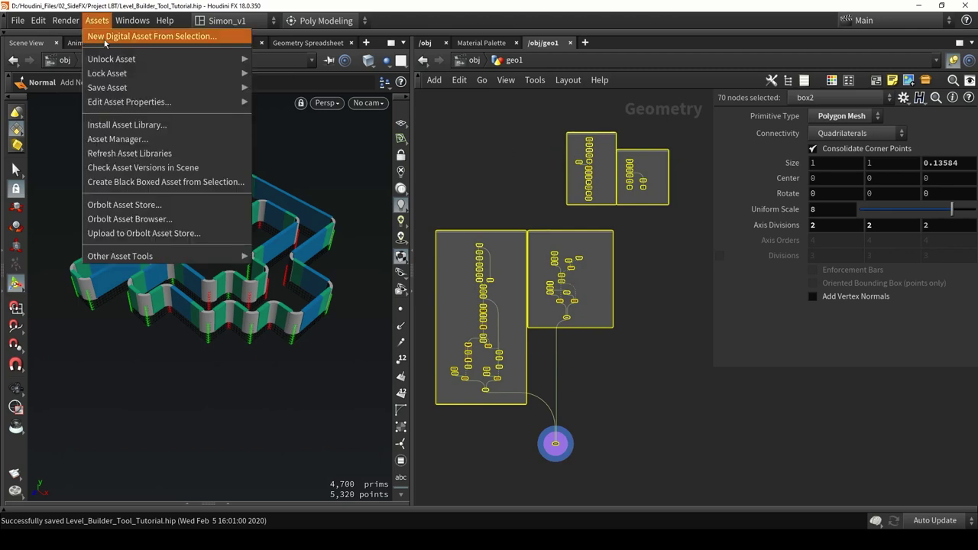
pyautogui.click(521, 127)
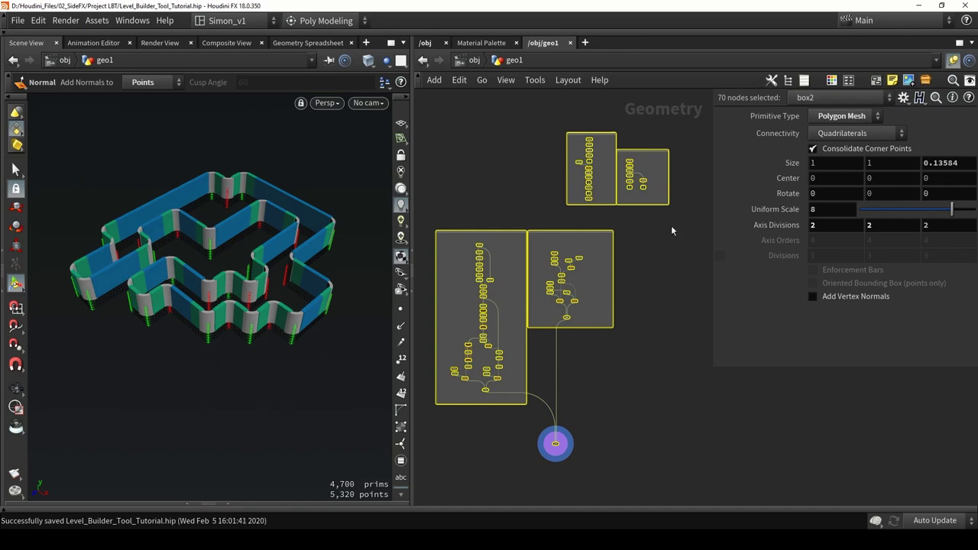
pyautogui.hotkey('shift', 'c')
pyautogui.scroll(5, 665, 168)
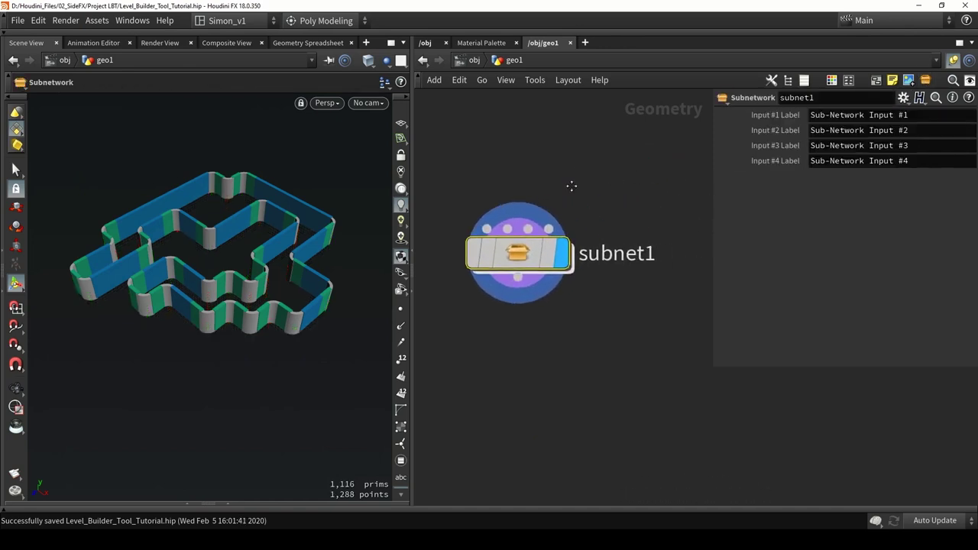
# Create a digital asset from the subnetwork with operator name Level_Builder_Tool_Tutorial1, saved as Level_Builder_01.hda in the Sci-fi_Corridor project's Assets/HDA folder.
pyautogui.rightClick(490, 258)
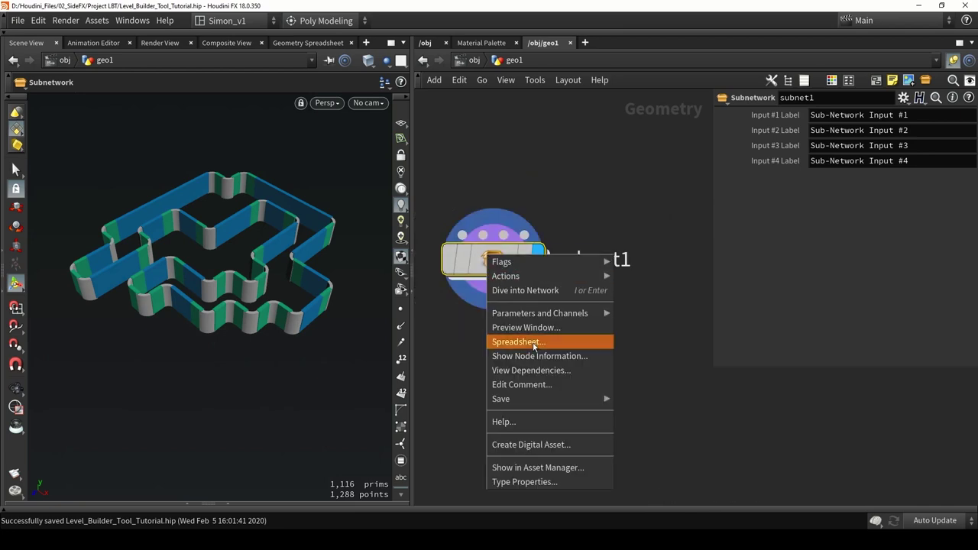
pyautogui.click(561, 444)
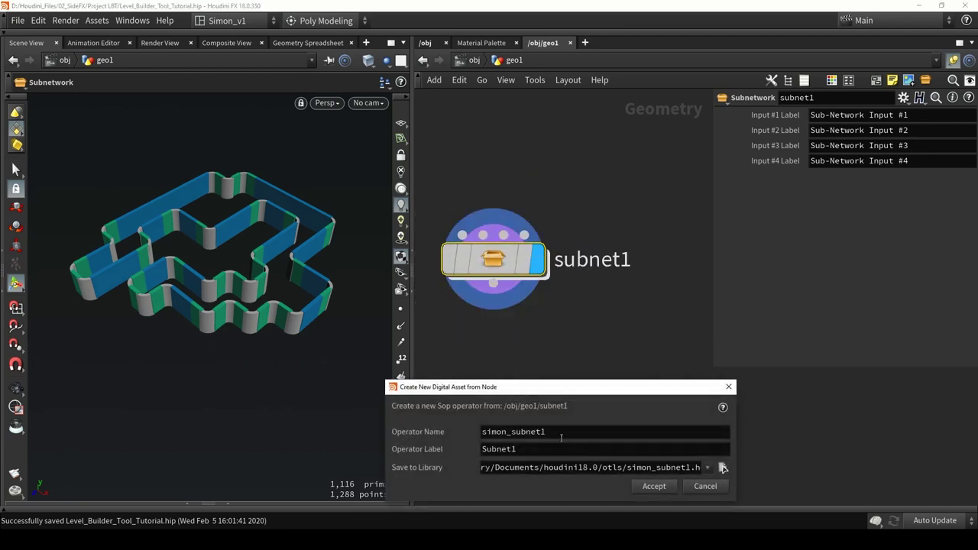
pyautogui.moveTo(485, 392); pyautogui.dragTo(501, 294)
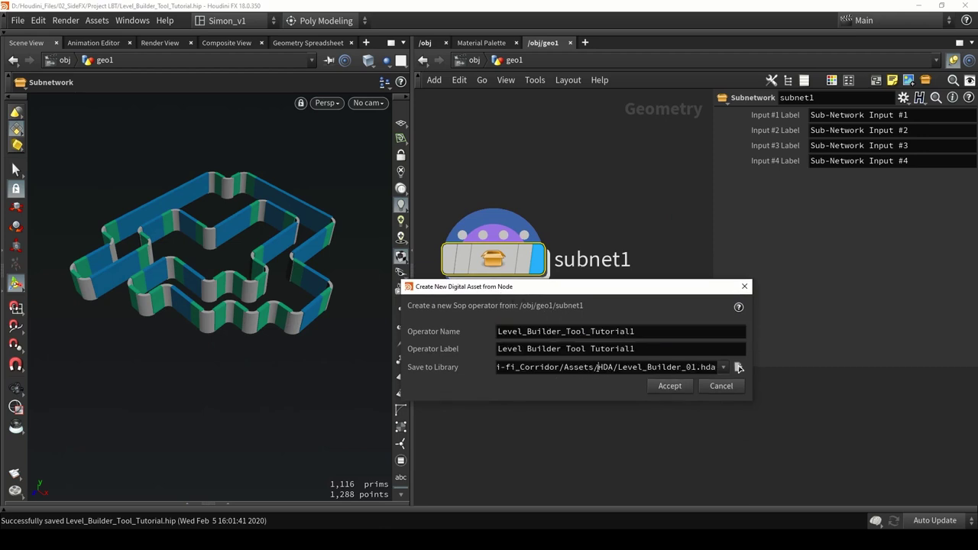
pyautogui.moveTo(598, 368); pyautogui.dragTo(723, 376)
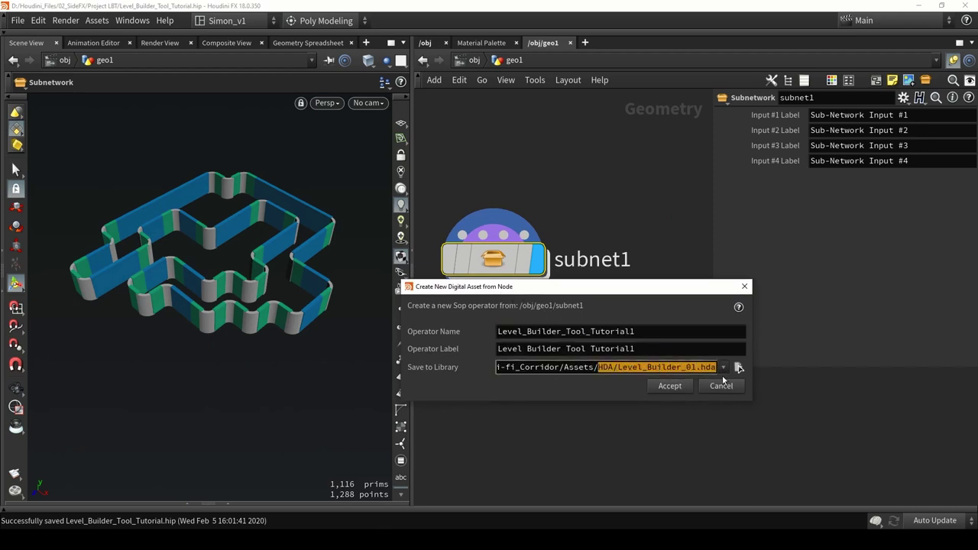
pyautogui.click(592, 369)
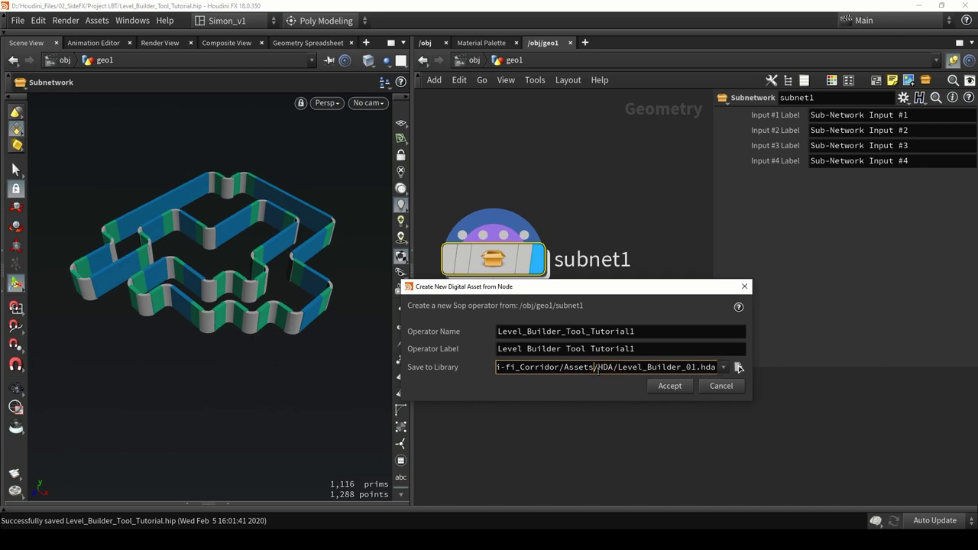
pyautogui.click(669, 386)
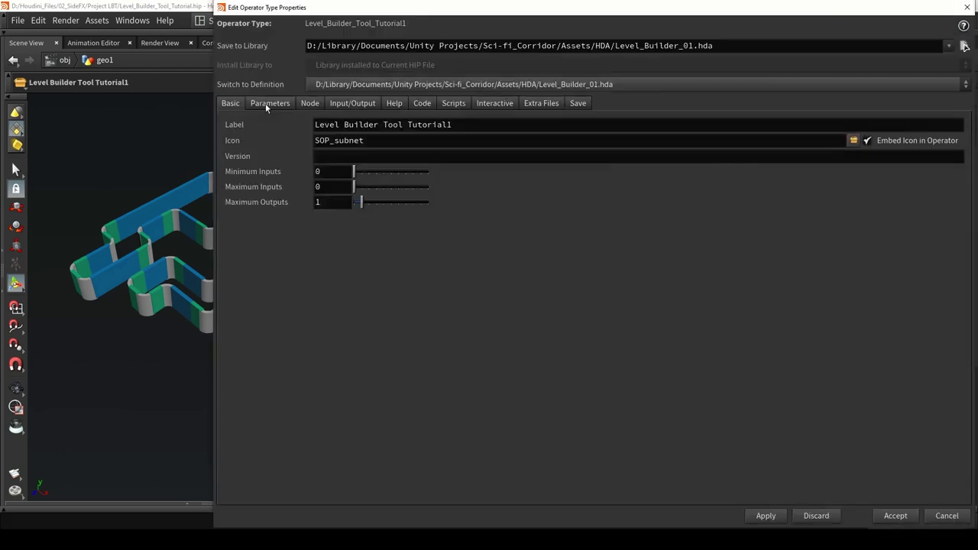
# Set curve1 inside subnet1 as the asset's editable node, and apply and accept the operator type properties.
pyautogui.click(265, 104)
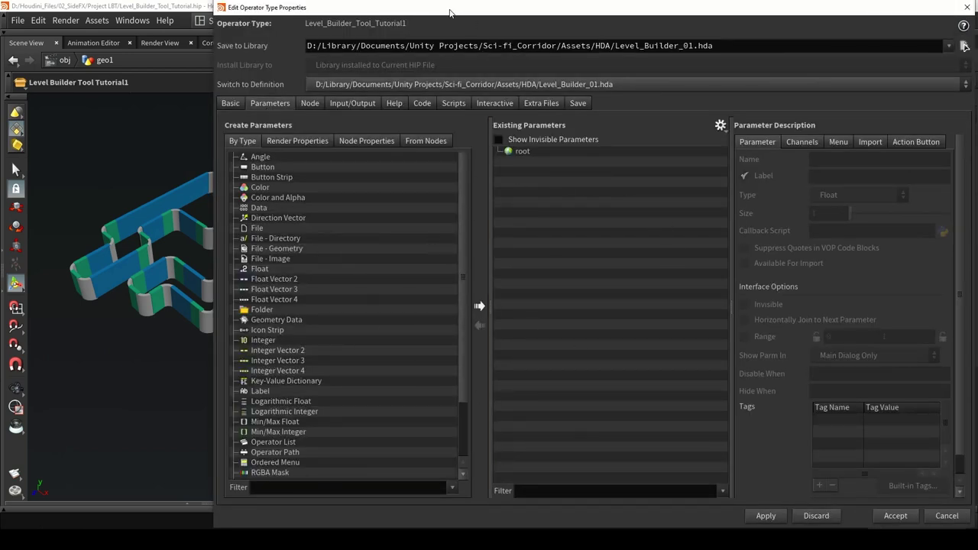
pyautogui.moveTo(451, 11); pyautogui.dragTo(255, 13)
pyautogui.click(115, 105)
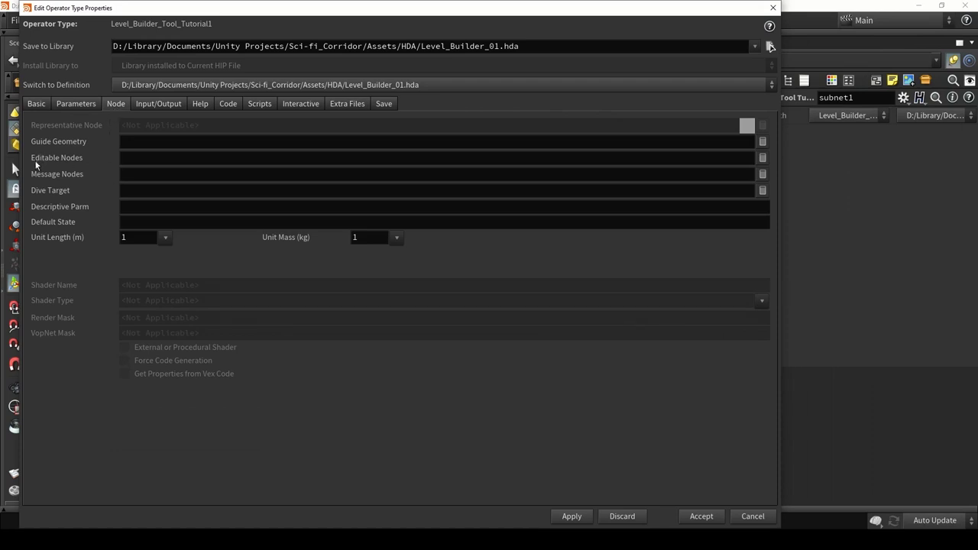
pyautogui.click(763, 158)
pyautogui.click(714, 117)
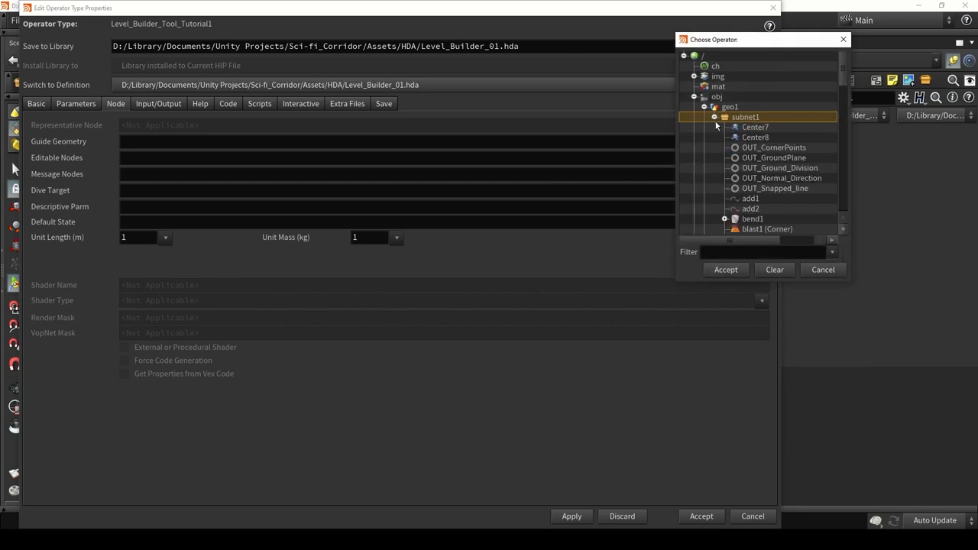
pyautogui.scroll(-7, 747, 147)
pyautogui.scroll(-5, 747, 145)
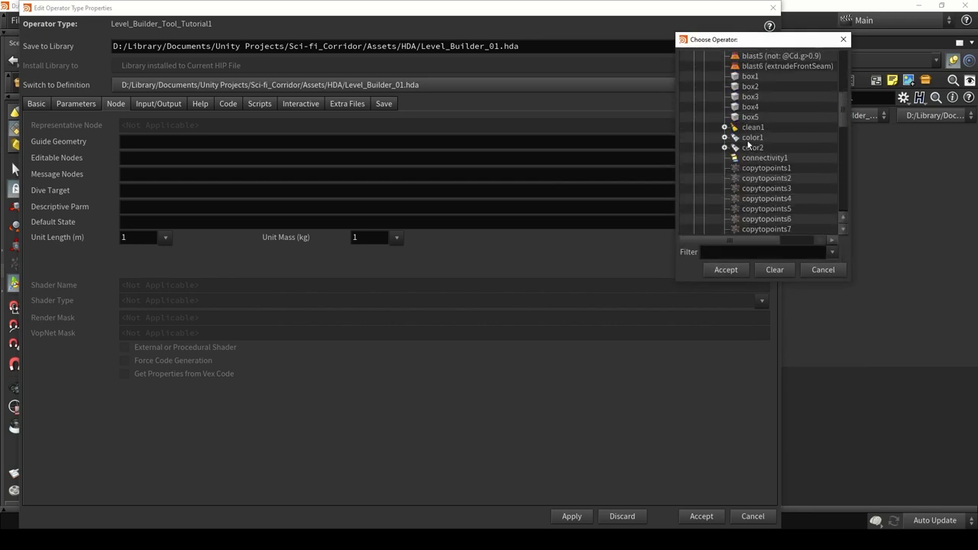
pyautogui.click(752, 119)
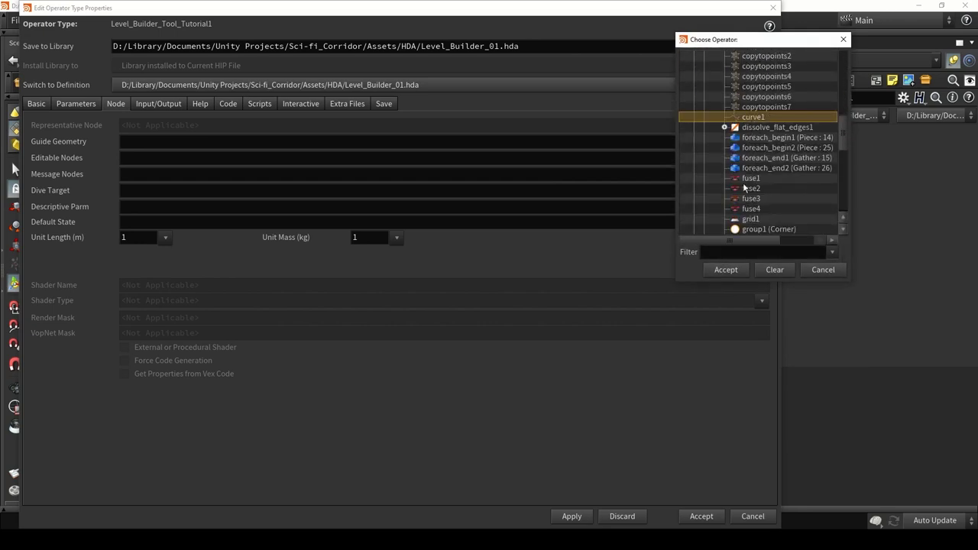
pyautogui.click(726, 270)
pyautogui.click(573, 517)
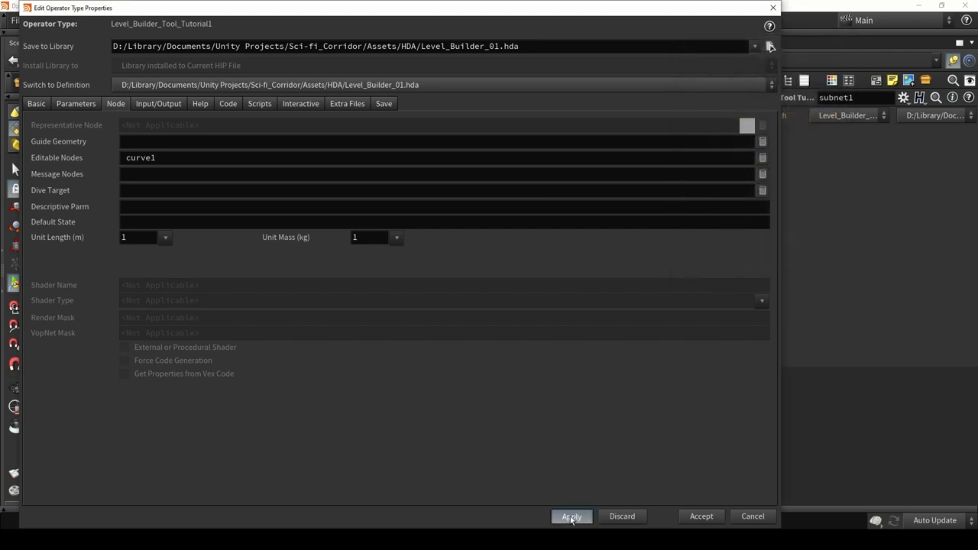
pyautogui.click(698, 516)
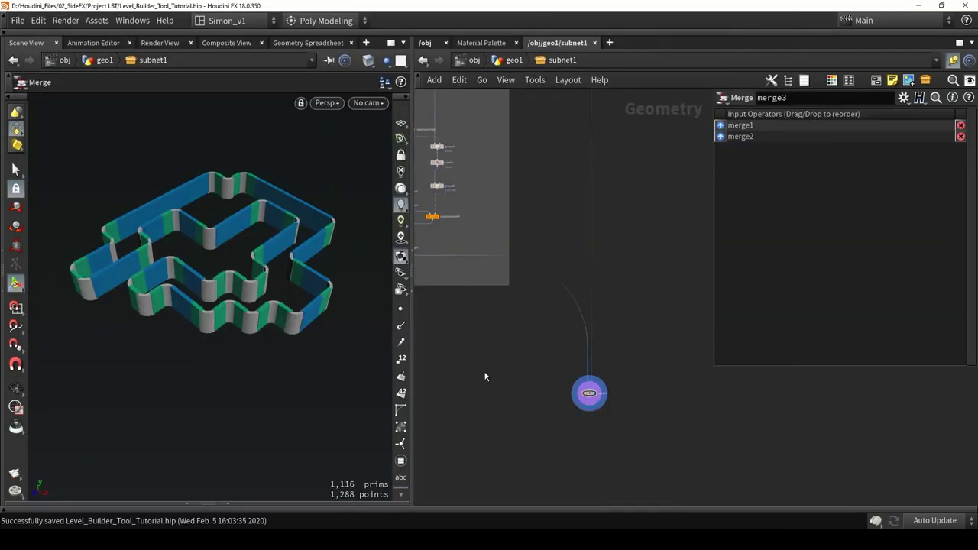
# Save the Houdini scene, switch to Unity and place the Level_Builder_Tool_Tutorial1 asset in the scene.
pyautogui.moveTo(298, 235)
pyautogui.keyDown('alt'); pyautogui.mouseDown()
pyautogui.moveTo(294, 314)
pyautogui.moveTo(300, 223)
pyautogui.mouseUp(); pyautogui.keyUp('alt')
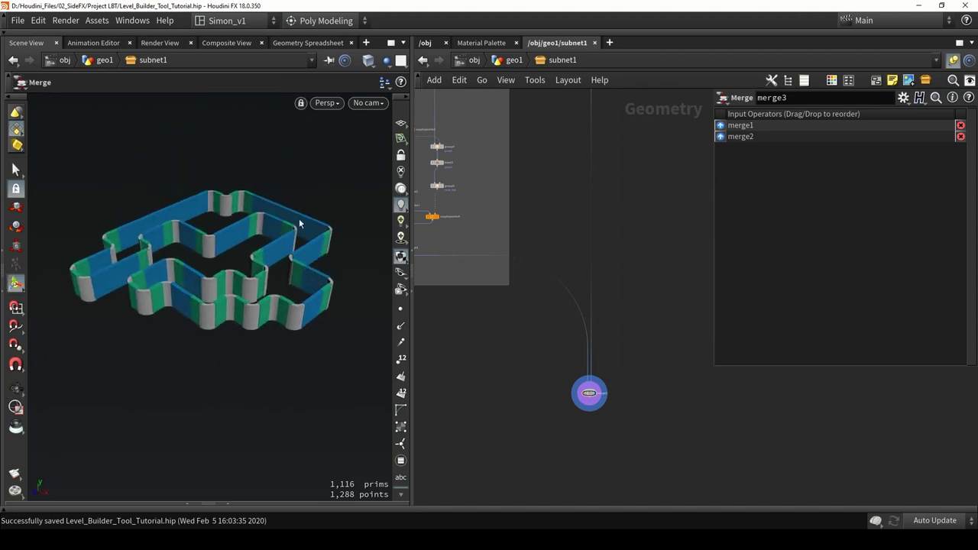
pyautogui.hotkey('ctrl', 's')
pyautogui.hotkey('alt', 'Tab')
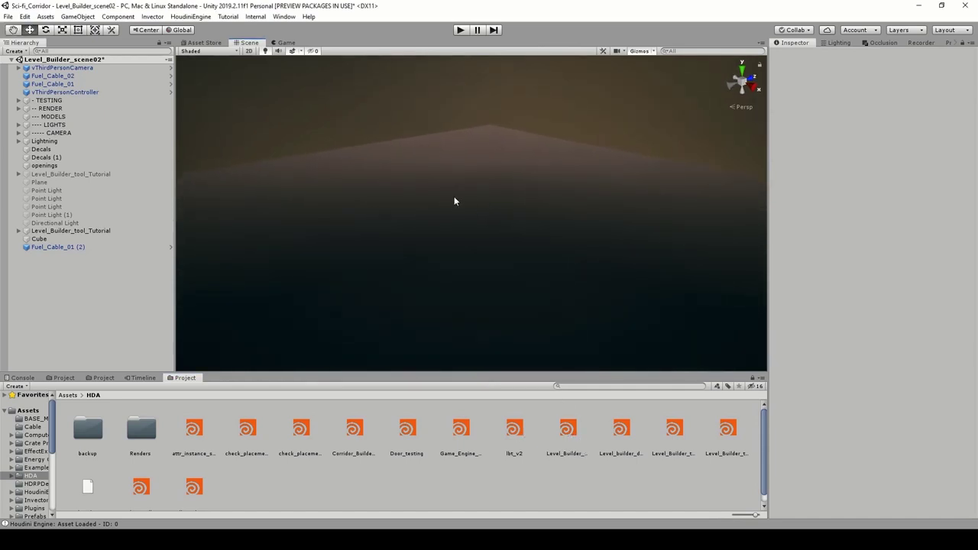
pyautogui.click(557, 291)
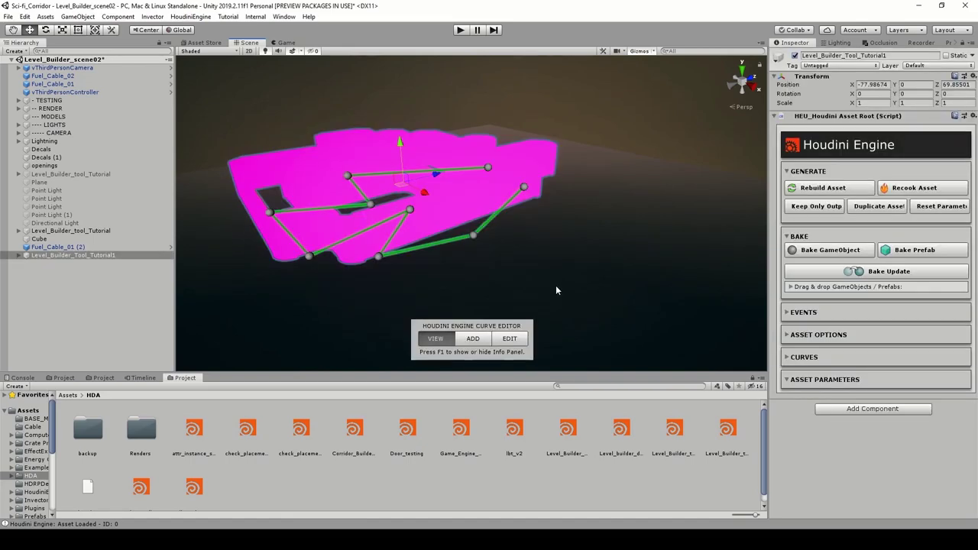
# Examine the generated level geometry and its curve from several angles and from above.
pyautogui.moveTo(557, 286); pyautogui.dragTo(499, 246, button='right')
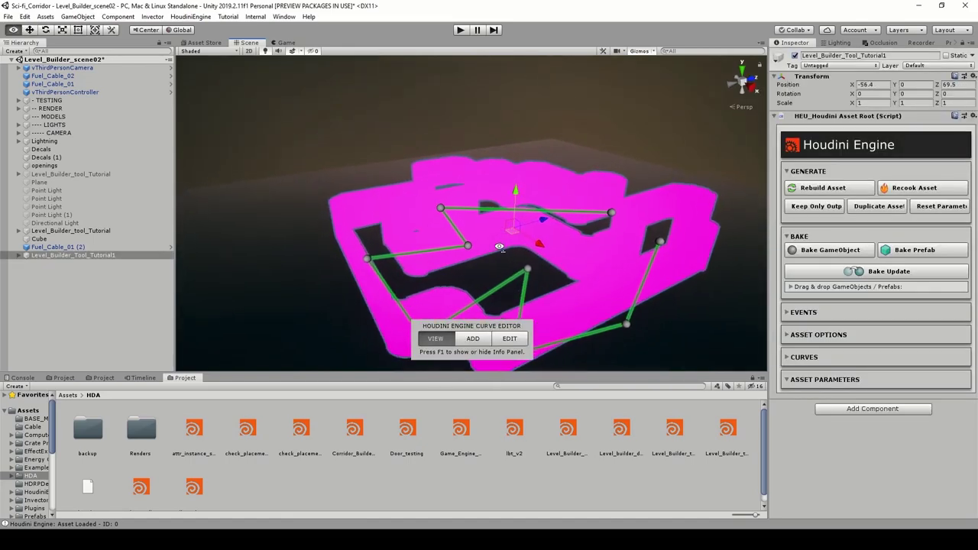
pyautogui.keyDown('alt'); pyautogui.moveTo(499, 246); pyautogui.dragTo(524, 257); pyautogui.keyUp('alt')
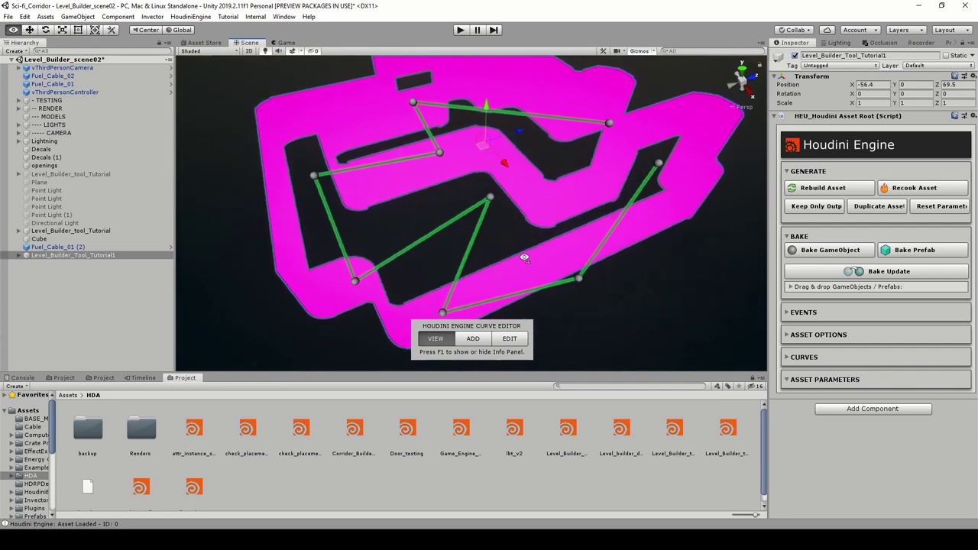
pyautogui.moveTo(524, 257); pyautogui.dragTo(458, 164, button='right')
pyautogui.press('w')
pyautogui.press('w')
pyautogui.scroll(2, 457, 164)
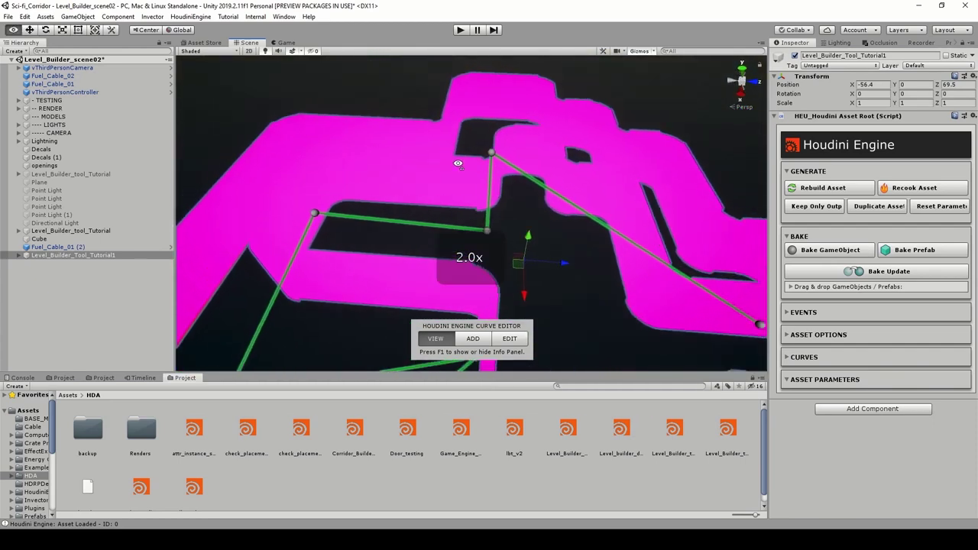
pyautogui.keyDown('alt'); pyautogui.moveTo(458, 164); pyautogui.dragTo(558, 281); pyautogui.keyUp('alt')
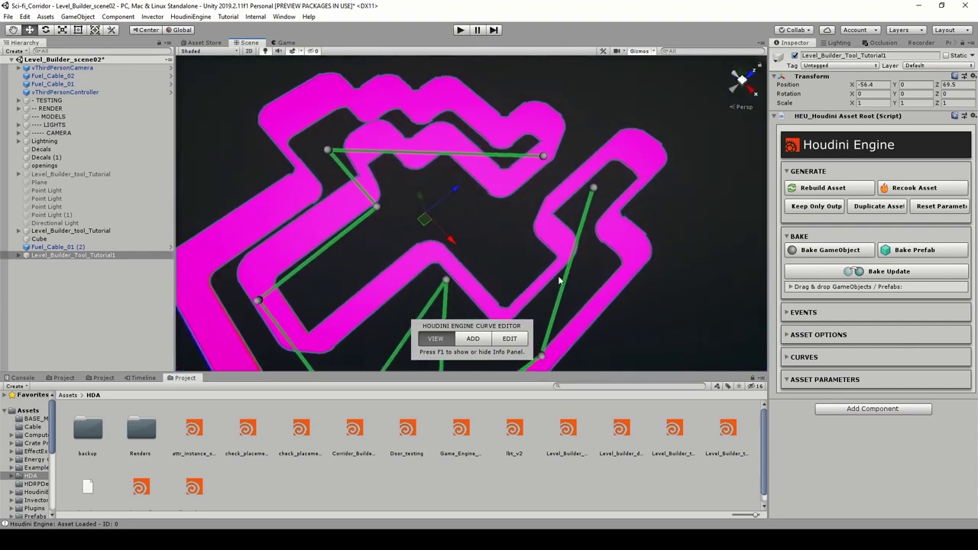
pyautogui.moveTo(527, 270); pyautogui.dragTo(527, 270, button='right')
pyautogui.press('s')
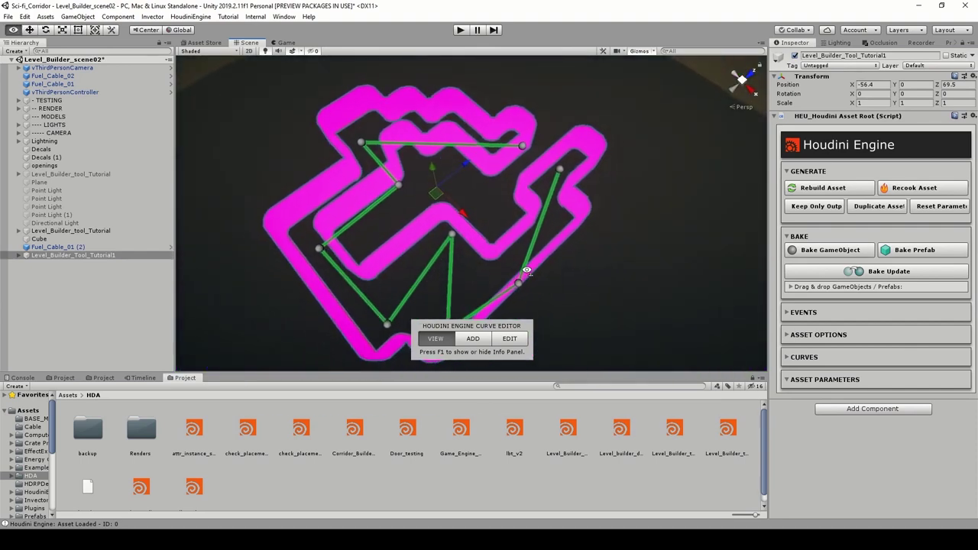
pyautogui.keyDown('alt'); pyautogui.moveTo(526, 271); pyautogui.dragTo(513, 335); pyautogui.keyUp('alt')
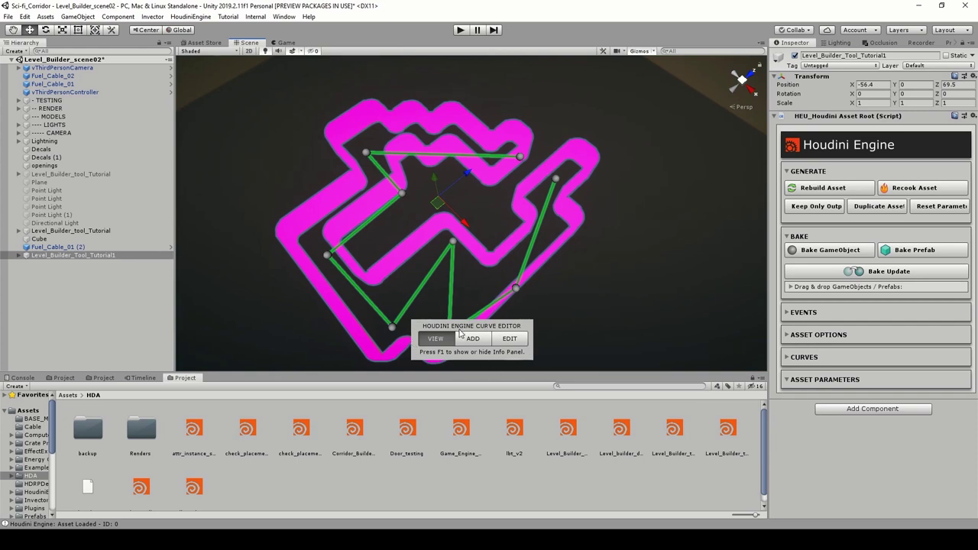
# Review the curve editor's info panel for the Add and Edit modes, and hide it again.
pyautogui.press('F1')
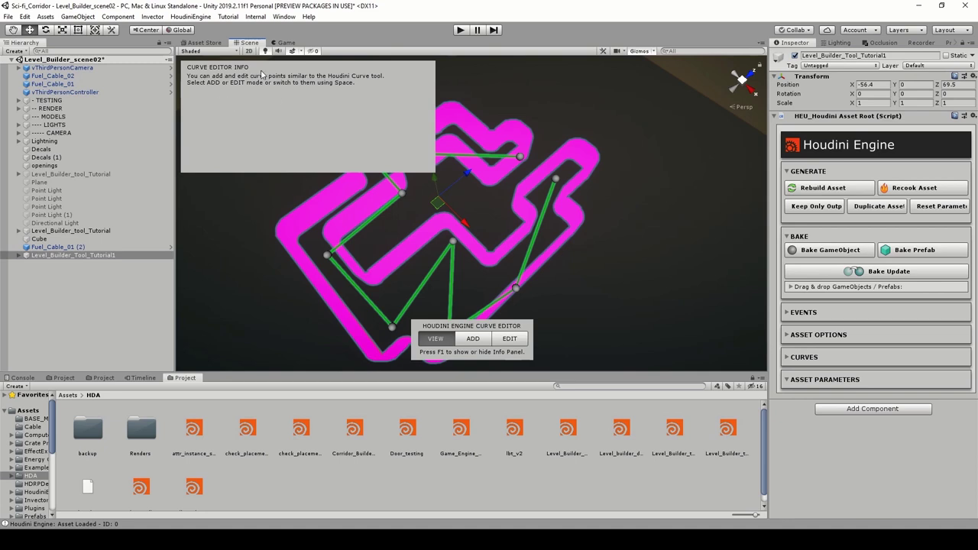
pyautogui.click(471, 340)
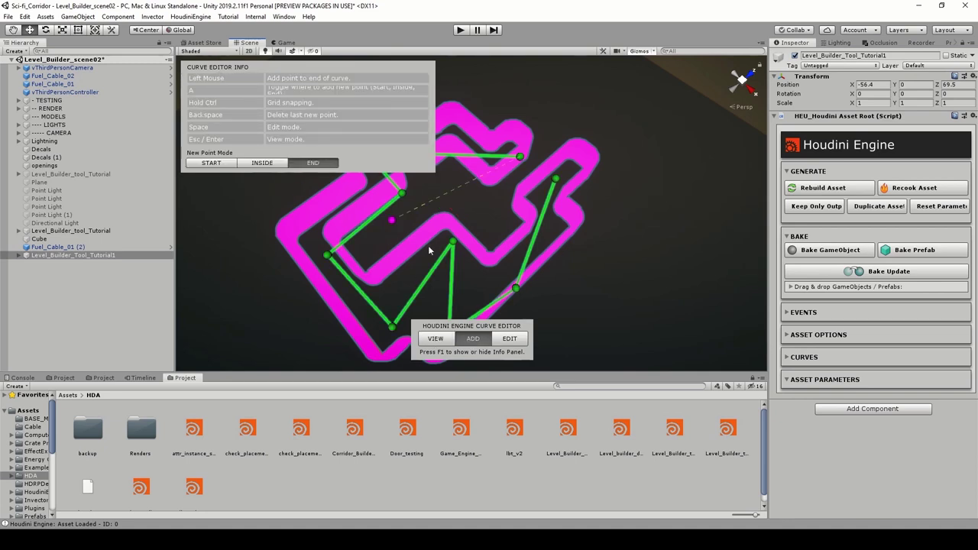
pyautogui.click(510, 339)
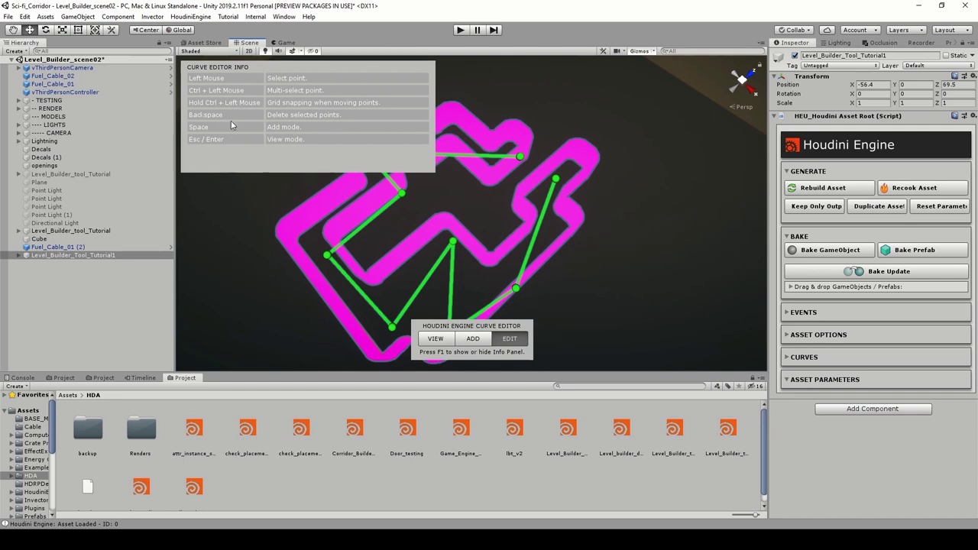
pyautogui.press('F1')
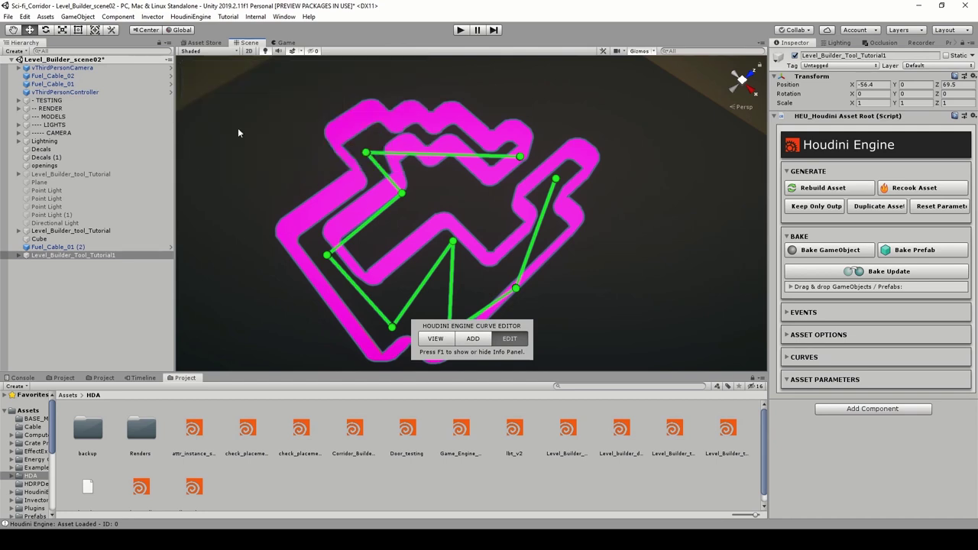
# Reposition the curve's end point several times in Edit mode, swinging the last segment away from the corridor's other end.
pyautogui.click(474, 342)
pyautogui.click(510, 338)
pyautogui.click(521, 164)
pyautogui.moveTo(520, 164); pyautogui.dragTo(464, 86)
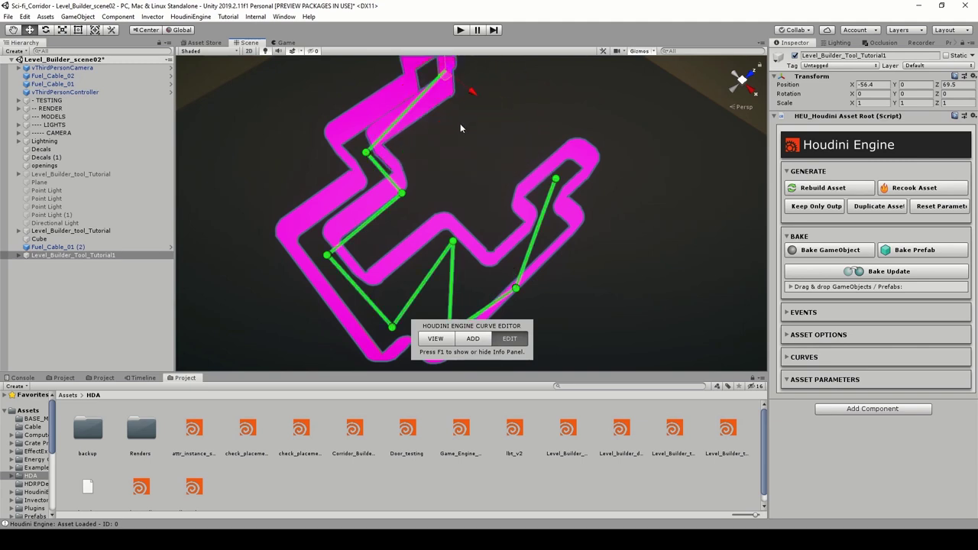
pyautogui.moveTo(465, 86); pyautogui.dragTo(455, 127, button='middle')
pyautogui.moveTo(454, 128); pyautogui.dragTo(511, 177)
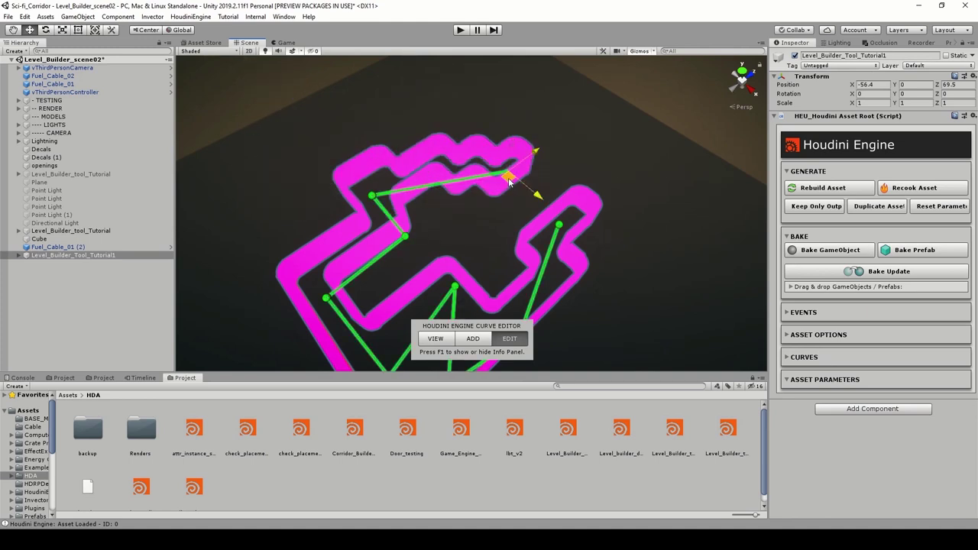
pyautogui.moveTo(512, 180); pyautogui.dragTo(526, 218, button='right')
pyautogui.moveTo(520, 205); pyautogui.dragTo(370, 71)
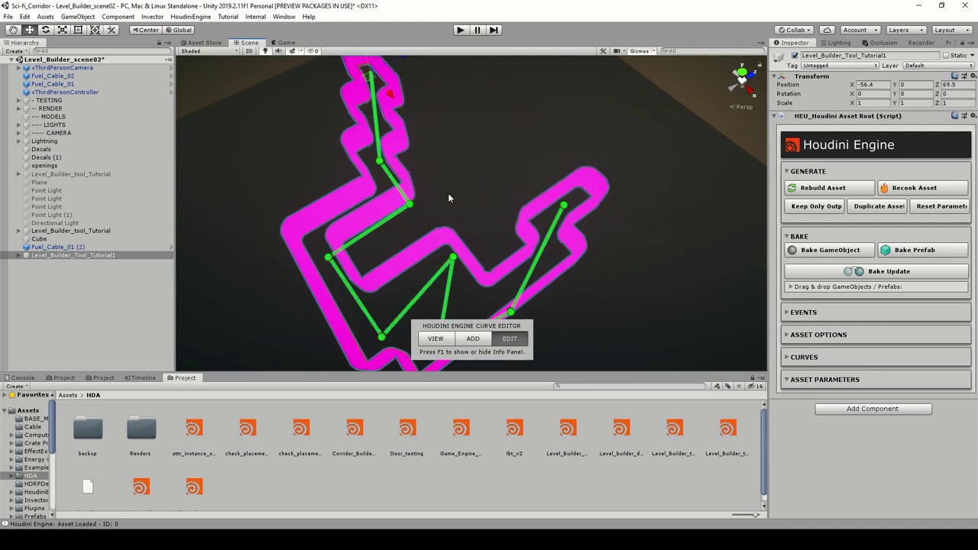
# Switch the curve editor to Add mode and extend the curve from its end with six points forming a small inward loop.
pyautogui.click(477, 341)
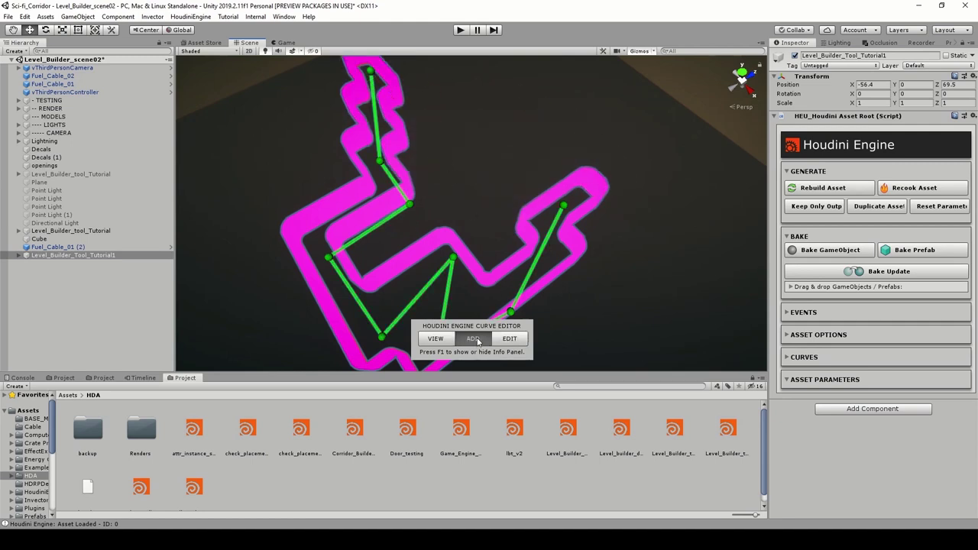
pyautogui.click(469, 190)
pyautogui.moveTo(480, 163); pyautogui.dragTo(473, 142, button='right')
pyautogui.keyDown('alt'); pyautogui.moveTo(474, 142); pyautogui.dragTo(393, 192); pyautogui.keyUp('alt')
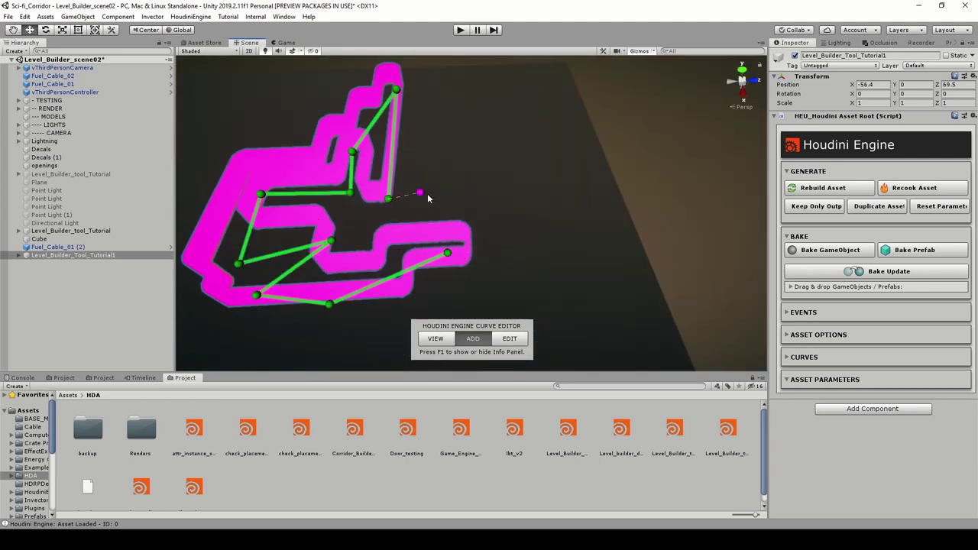
pyautogui.click(464, 200)
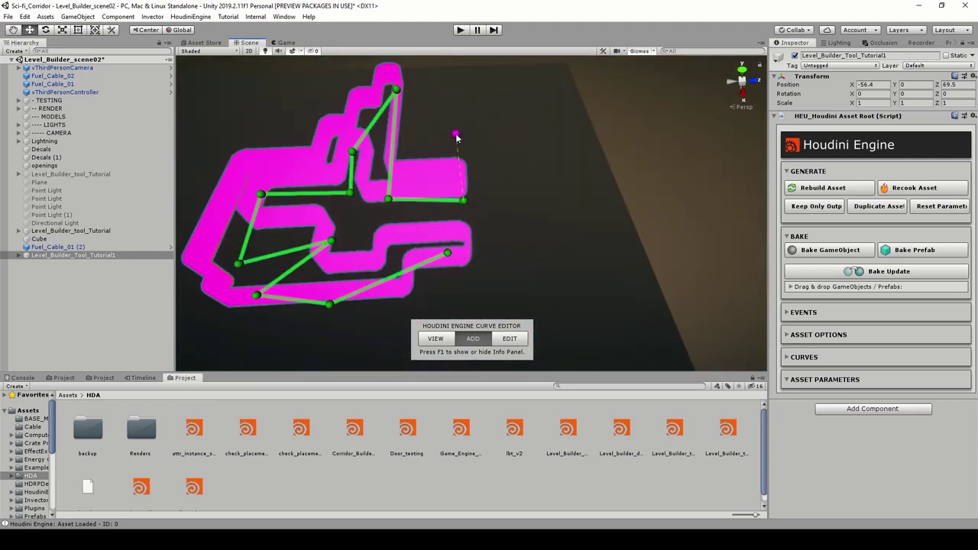
pyautogui.click(455, 134)
pyautogui.click(413, 138)
pyautogui.click(410, 162)
pyautogui.click(418, 179)
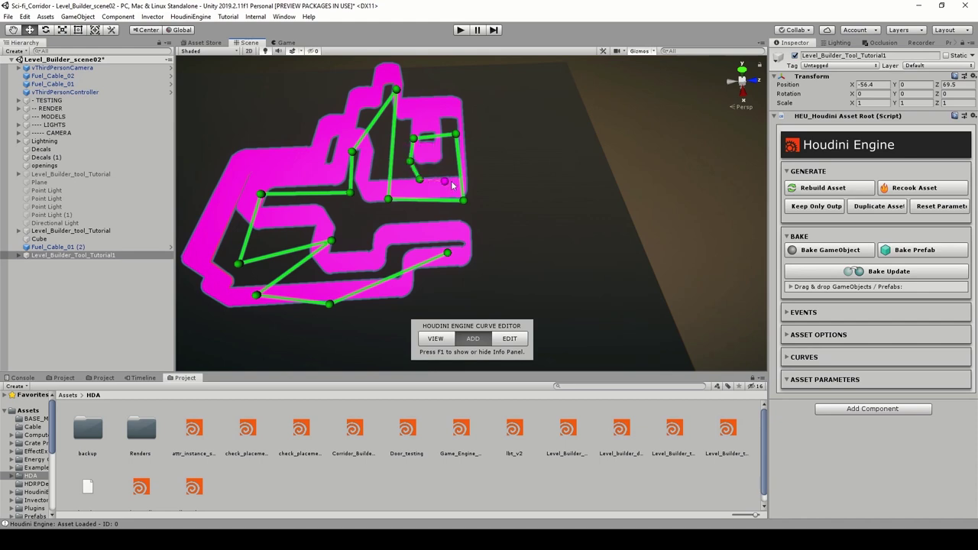
# Add five more points that swing outward beyond the loop and return beside the corridor's other end, and switch back to View mode.
pyautogui.click(489, 169)
pyautogui.click(564, 217)
pyautogui.click(504, 211)
pyautogui.click(465, 177)
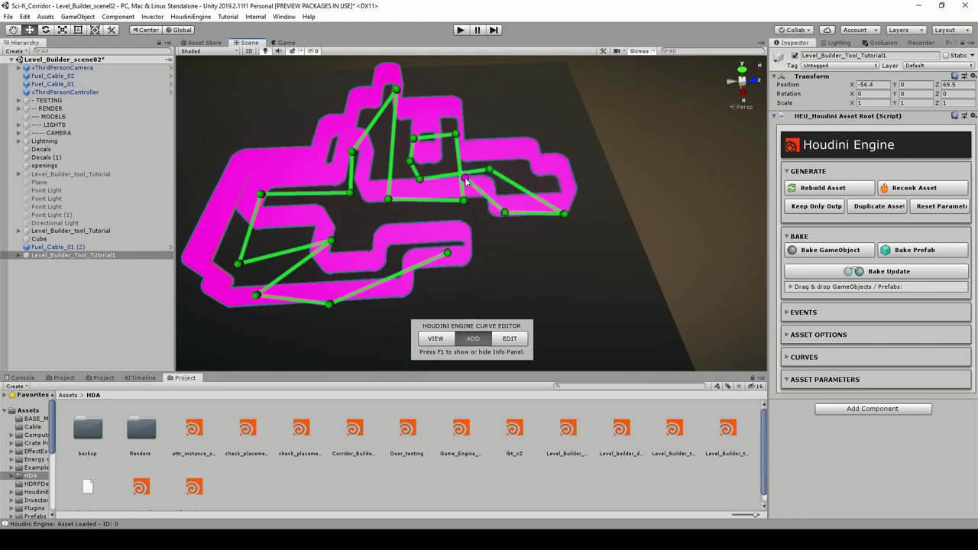
pyautogui.click(447, 245)
pyautogui.press('w')
pyautogui.moveTo(464, 220); pyautogui.dragTo(458, 220, button='right')
pyautogui.keyDown('alt'); pyautogui.moveTo(458, 220); pyautogui.dragTo(425, 155); pyautogui.keyUp('alt')
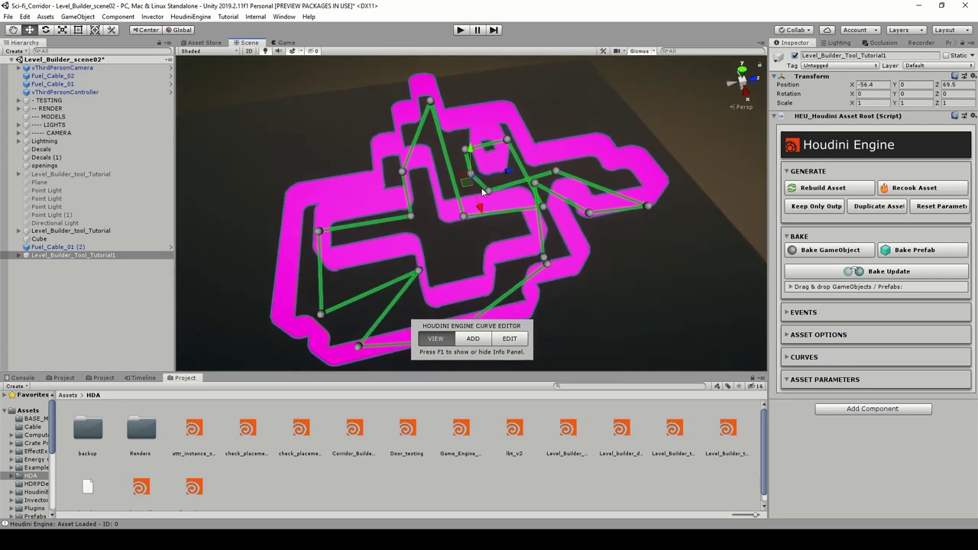
pyautogui.keyDown('alt'); pyautogui.moveTo(447, 205); pyautogui.dragTo(429, 191); pyautogui.keyUp('alt')
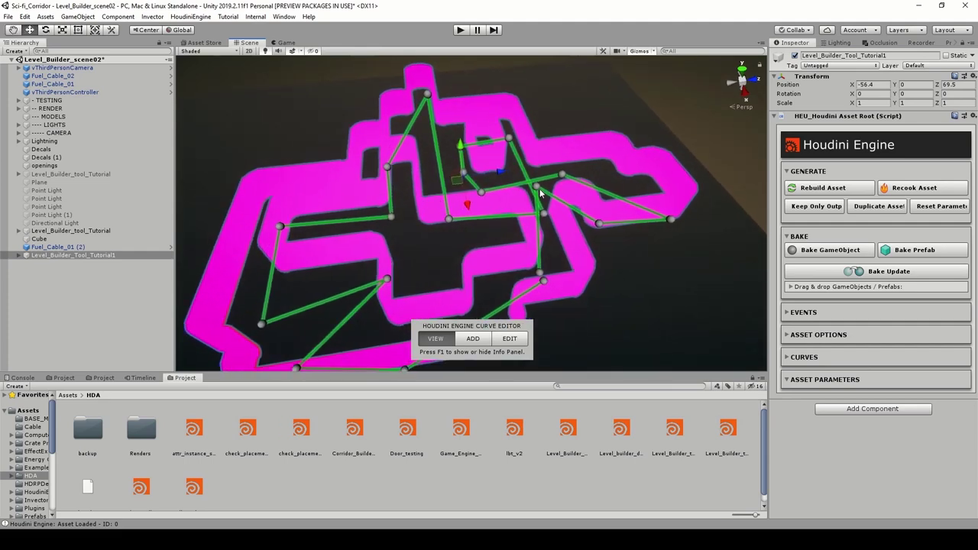
pyautogui.keyDown('alt'); pyautogui.moveTo(543, 193); pyautogui.dragTo(525, 191); pyautogui.keyUp('alt')
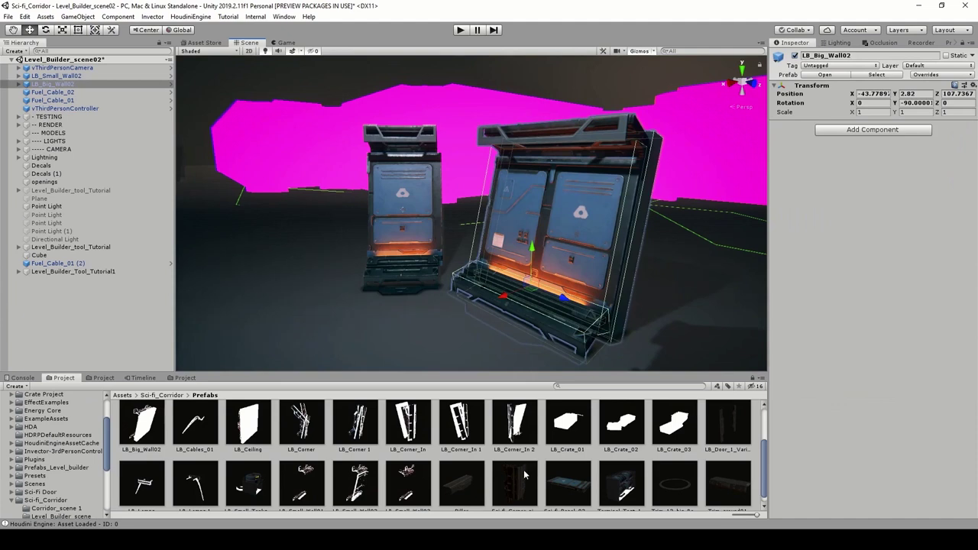
# Compare the LB_Big_Wall02 and LB_Small_Wall02 prefabs in the scene with the generated level geometry behind them.
pyautogui.click(541, 459)
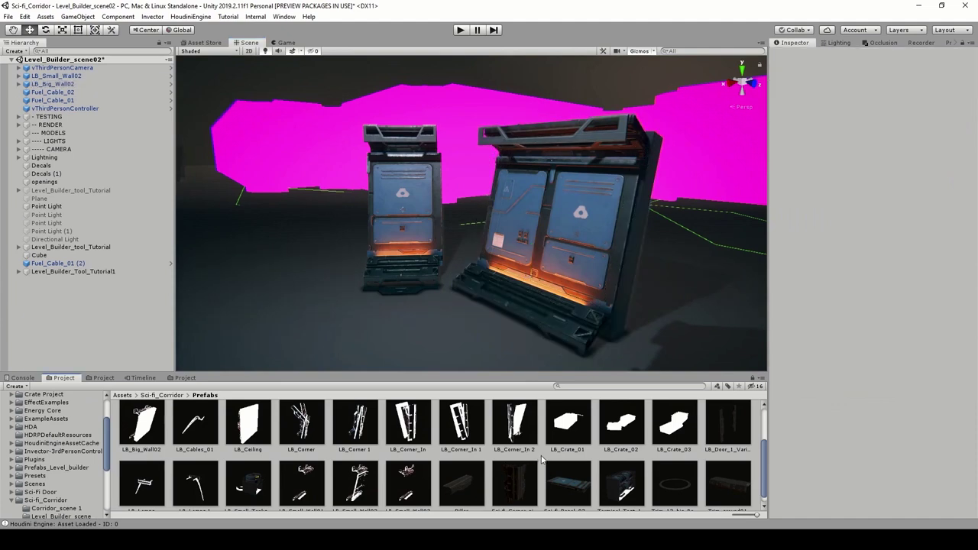
pyautogui.click(538, 283)
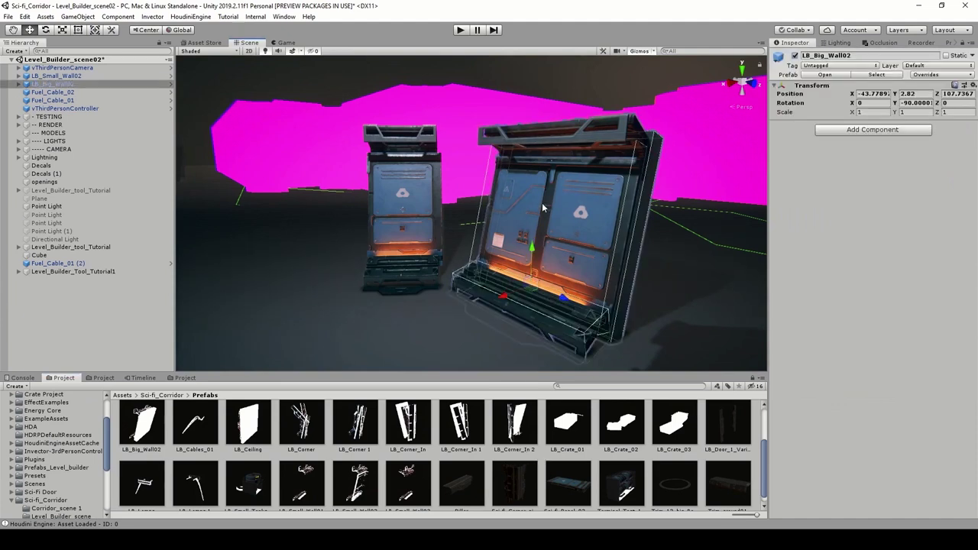
pyautogui.click(407, 195)
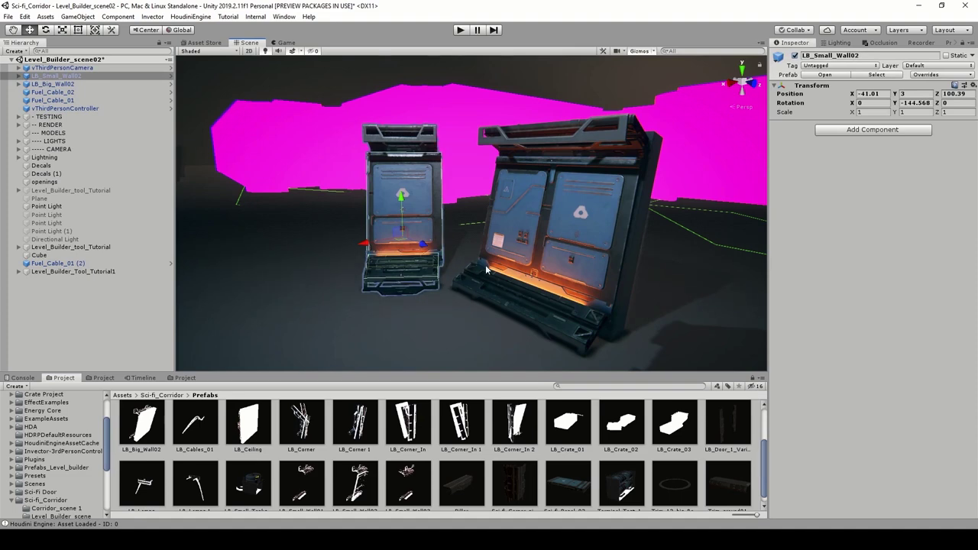
pyautogui.click(481, 100)
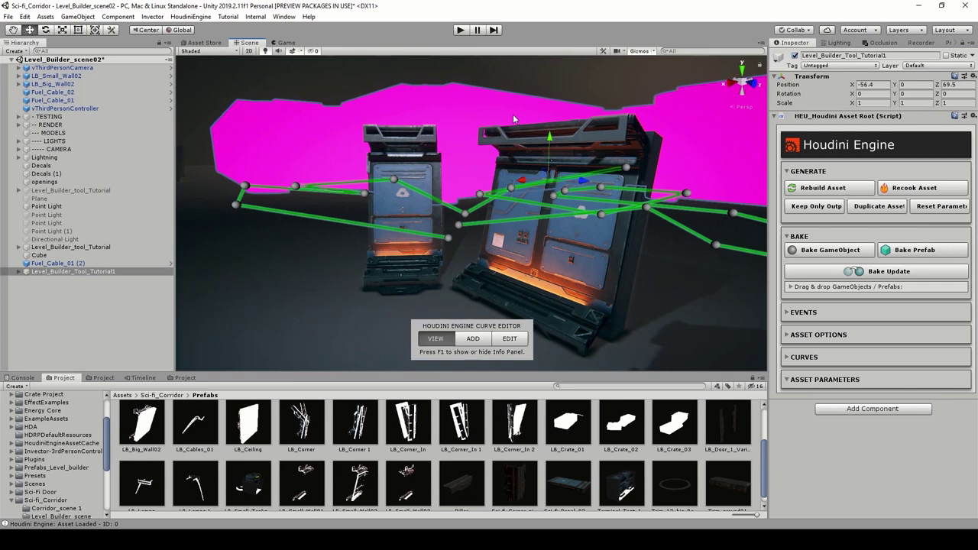
pyautogui.click(420, 215)
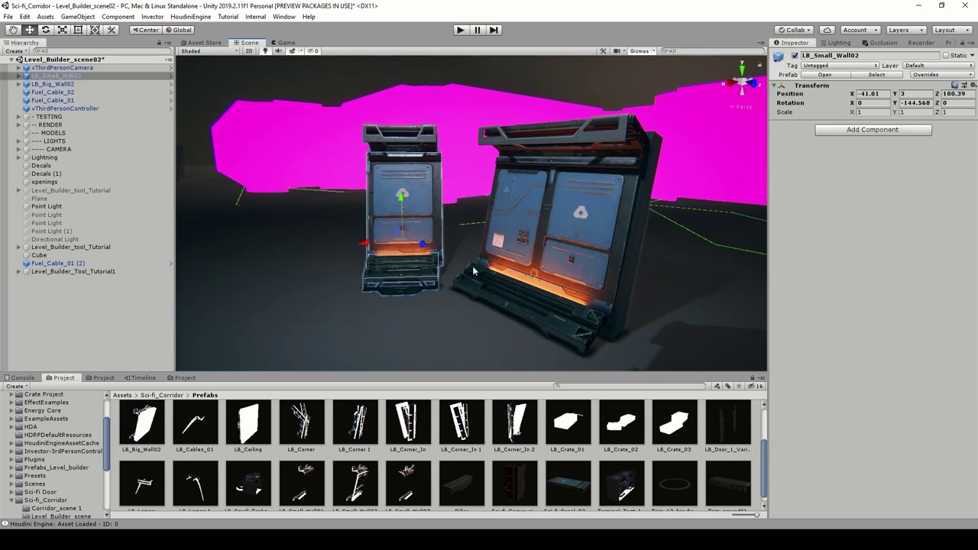
pyautogui.click(510, 251)
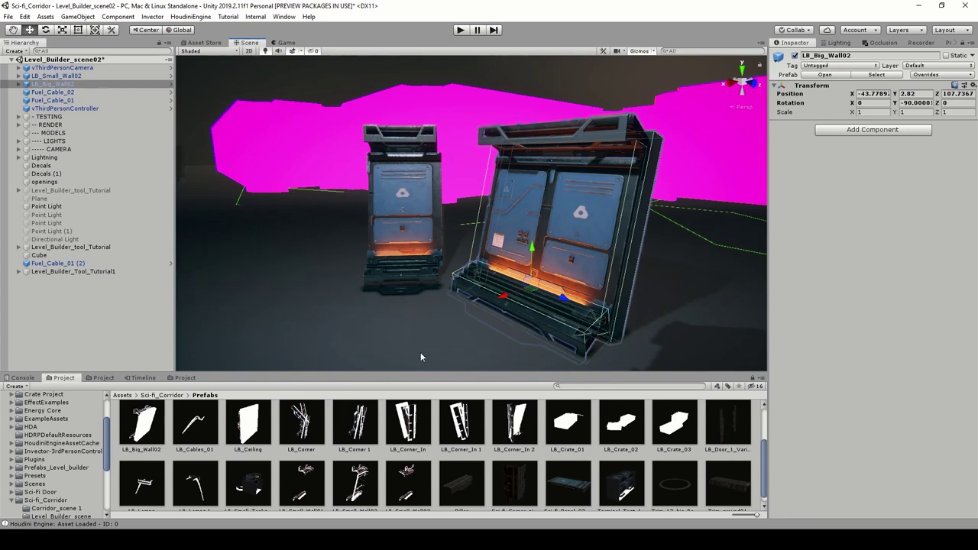
# Switch to Houdini and delete the final merge3 node that combines merge1 and merge2.
pyautogui.hotkey('alt', 'Tab')
pyautogui.moveTo(518, 215); pyautogui.dragTo(547, 229, button='middle')
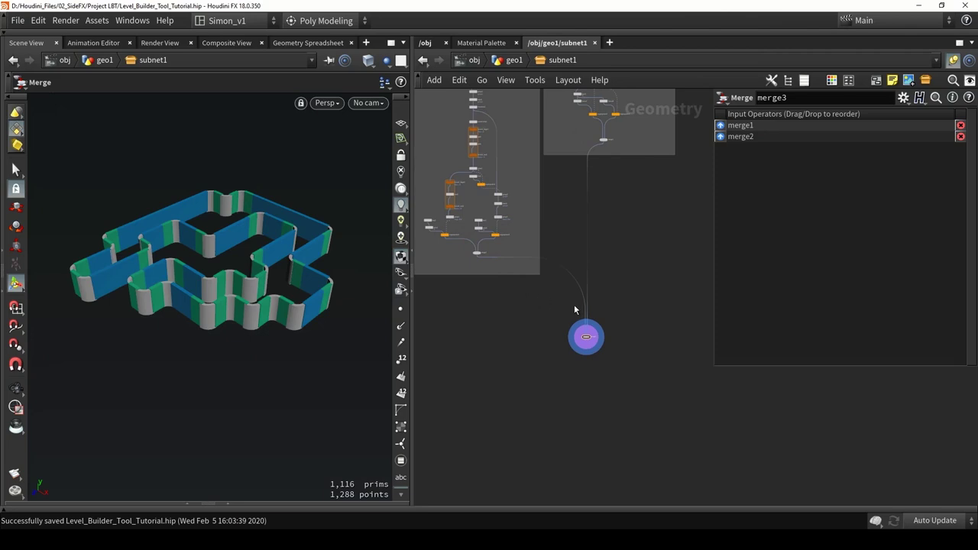
pyautogui.scroll(2, 573, 310)
pyautogui.moveTo(561, 308); pyautogui.dragTo(672, 403)
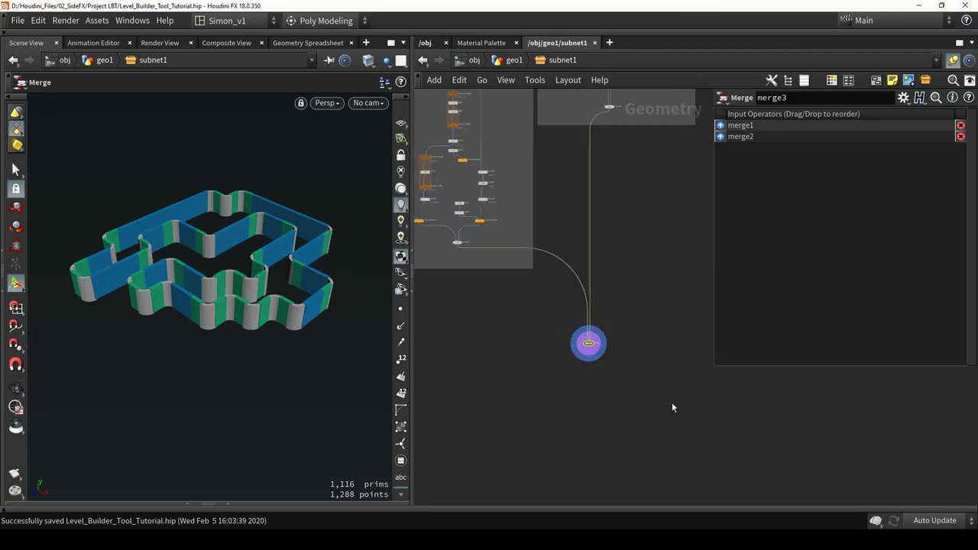
pyautogui.press('Delete')
# Delete the placeholder wall boxes with their color nodes, copytopoints3, copytopoints4 and merge1, keeping the group3 and group5 nodes.
pyautogui.scroll(4, 597, 278)
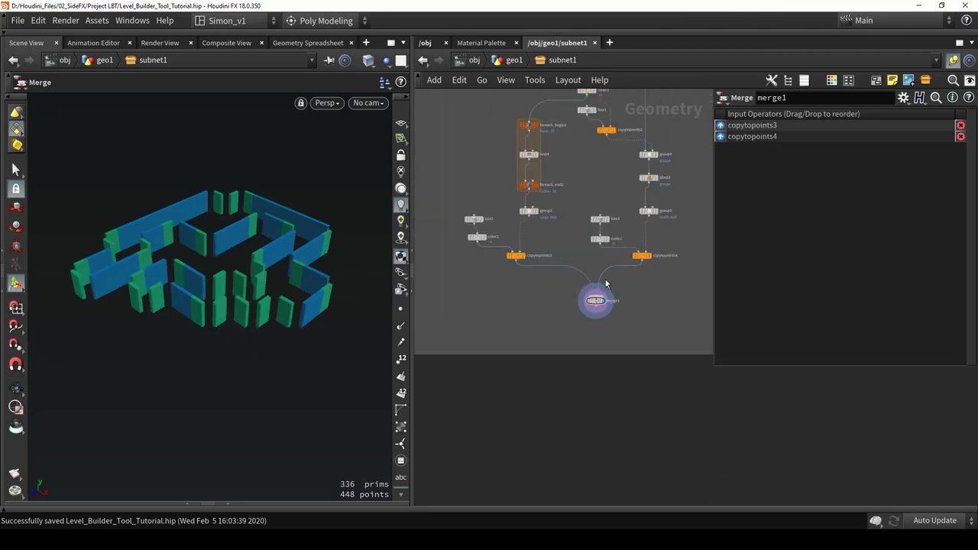
pyautogui.scroll(1, 532, 252)
pyautogui.click(514, 256)
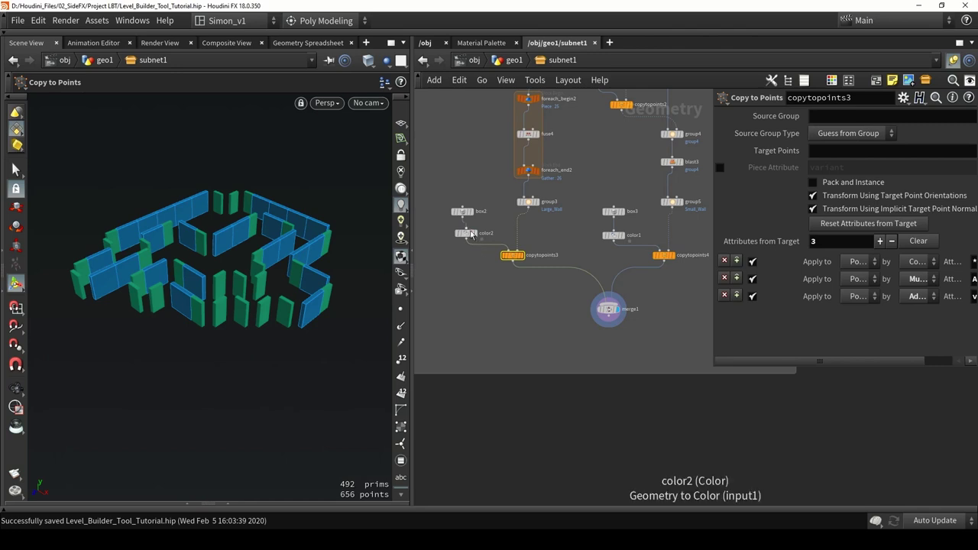
pyautogui.moveTo(467, 234); pyautogui.dragTo(463, 234)
pyautogui.moveTo(513, 260); pyautogui.dragTo(522, 264)
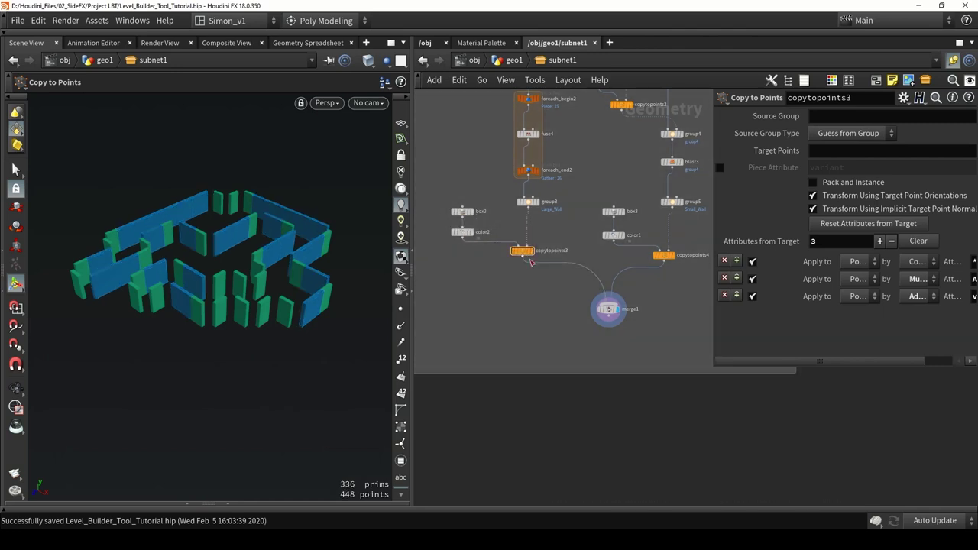
pyautogui.moveTo(683, 338); pyautogui.dragTo(513, 233)
pyautogui.press('Delete')
pyautogui.click(463, 231)
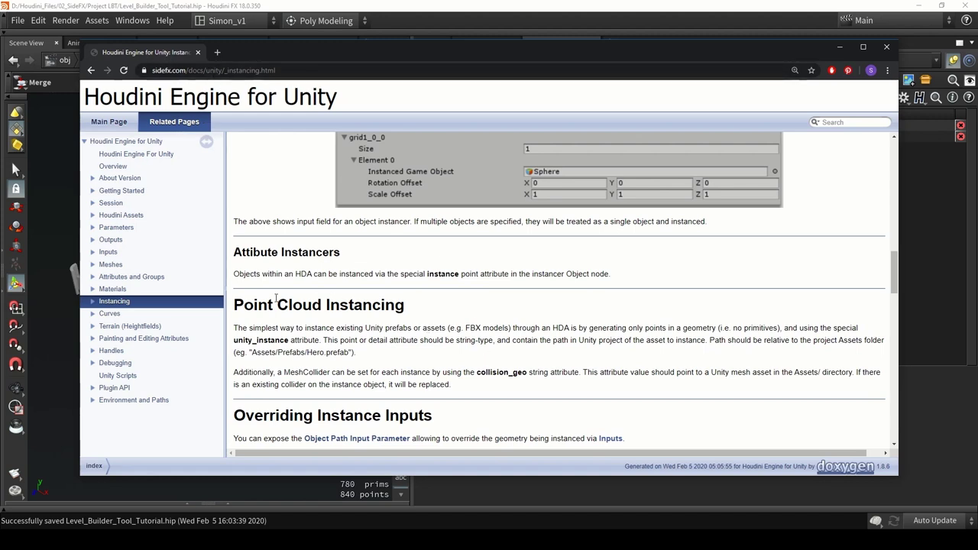
# Review the Attribute Instancers and Point Cloud Instancing sections of the Houdini Engine for Unity documentation, including the example prefab path, and return to Houdini.
pyautogui.moveTo(247, 252); pyautogui.dragTo(458, 274)
pyautogui.click(371, 273)
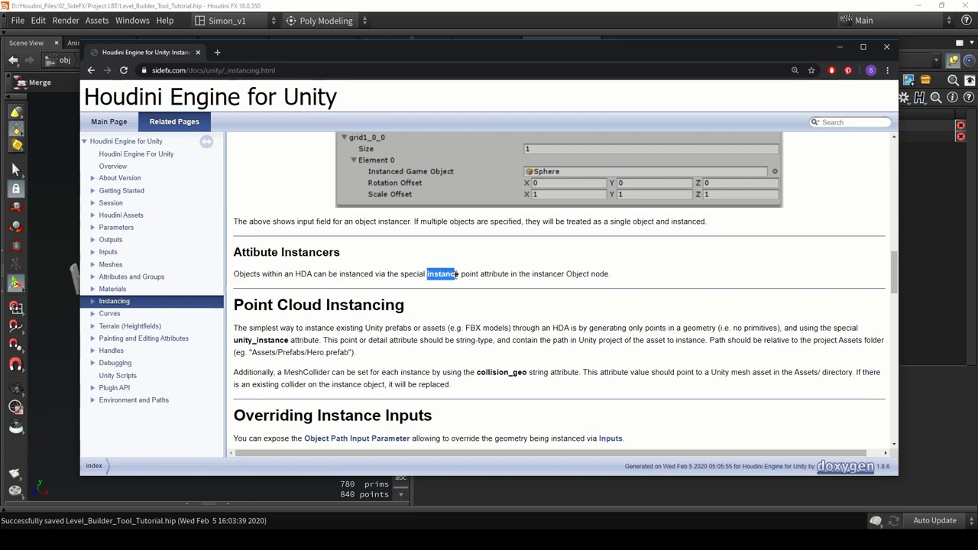
pyautogui.click(461, 276)
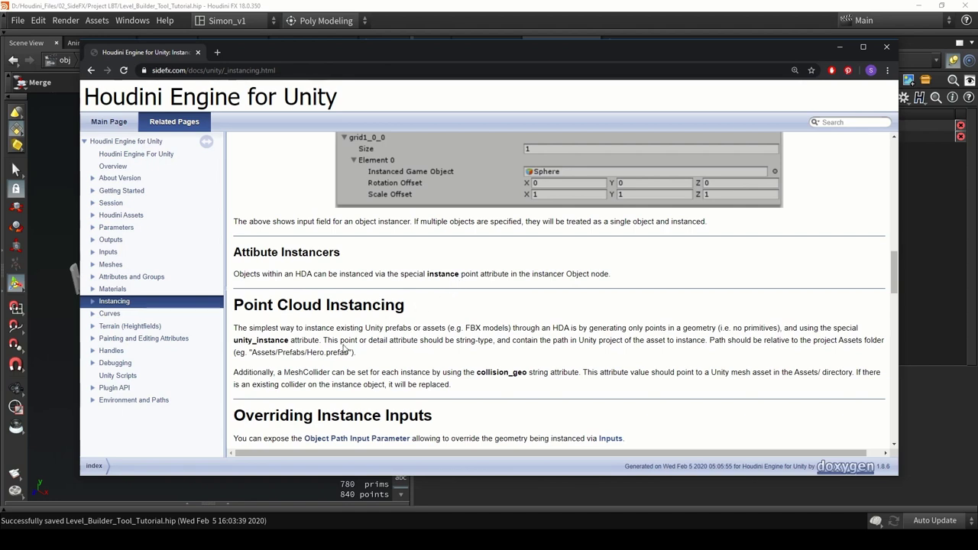
pyautogui.moveTo(288, 340); pyautogui.dragTo(349, 353)
pyautogui.click(252, 355)
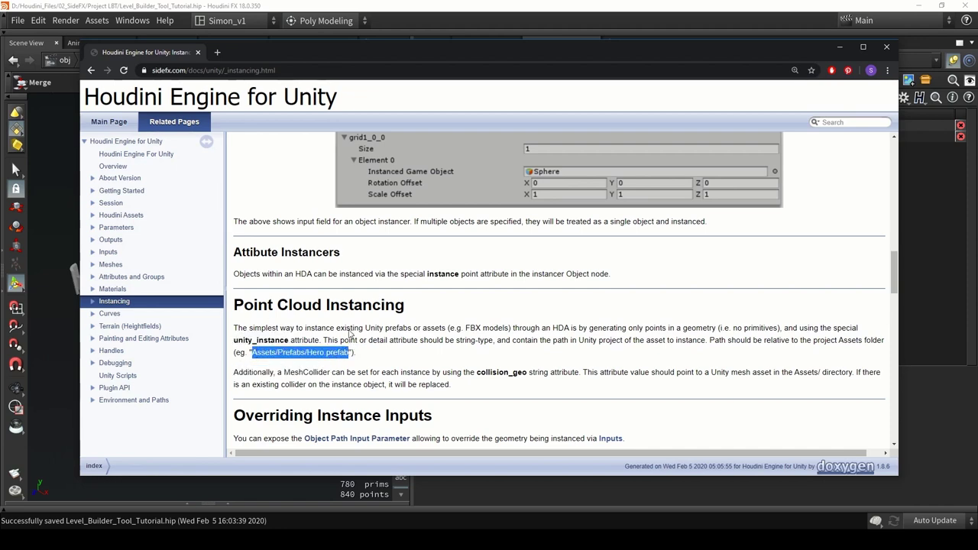
pyautogui.click(840, 46)
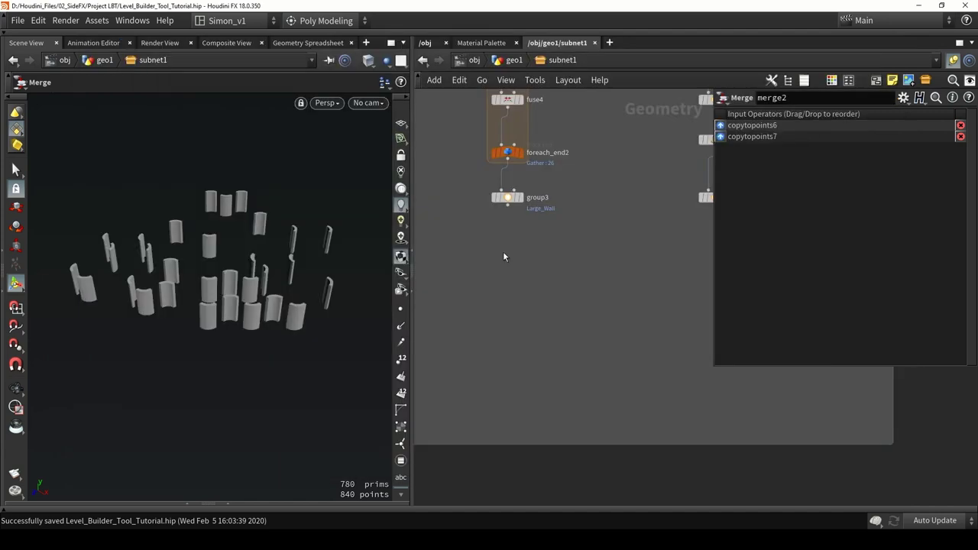
# Add an Attribute Create node beneath the Large_Wall group node, connect it and display its output.
pyautogui.press('Tab')
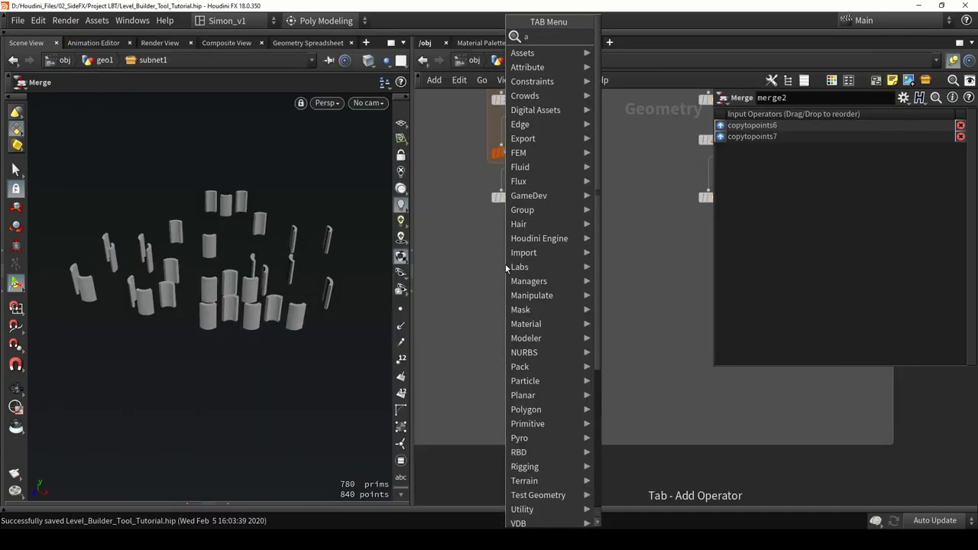
pyautogui.write('attr')
pyautogui.click(640, 108)
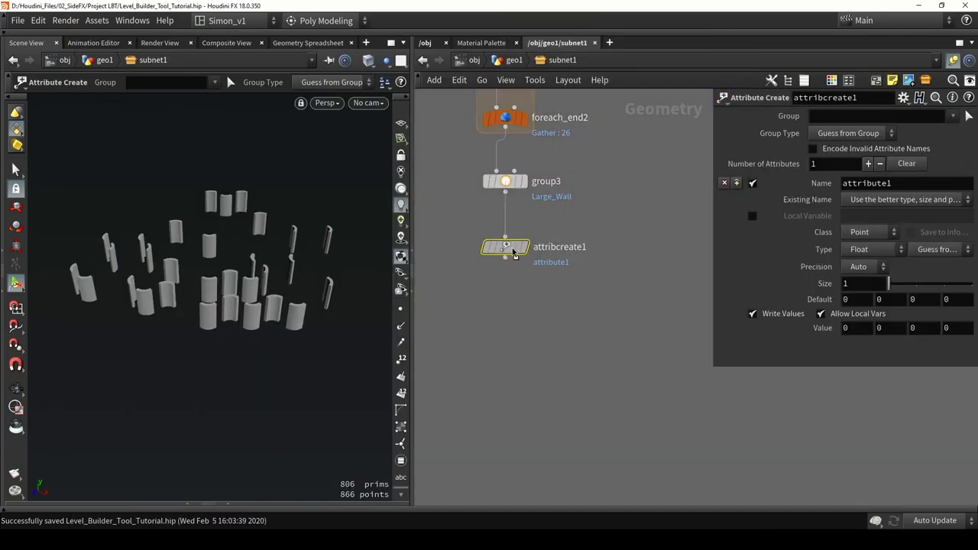
pyautogui.click(514, 286)
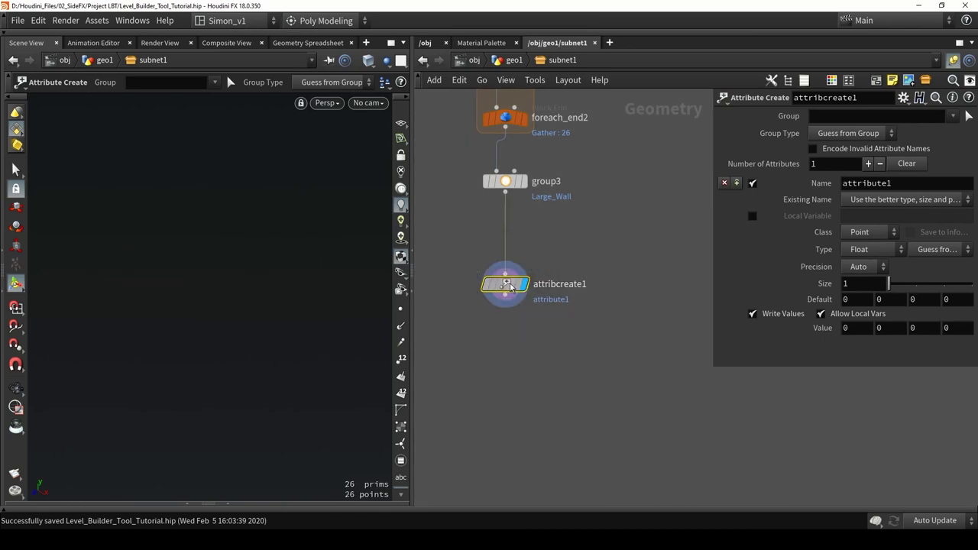
# Name the new point attribute unity_instance.
pyautogui.moveTo(894, 184); pyautogui.dragTo(782, 188)
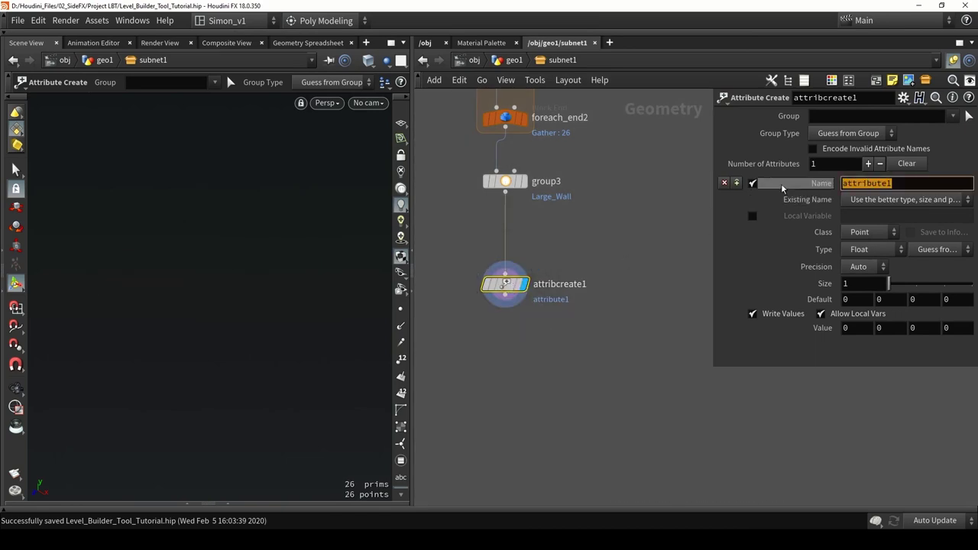
pyautogui.write('unity_')
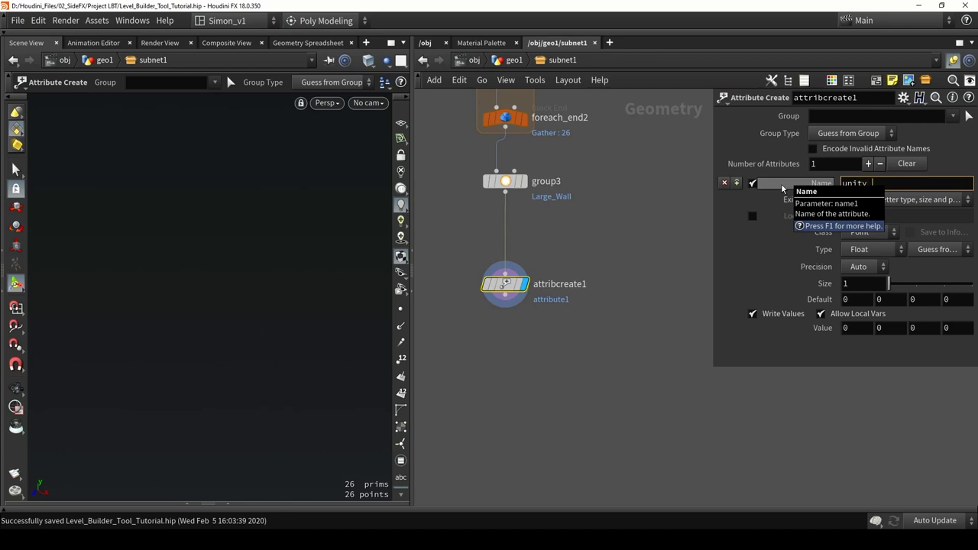
pyautogui.write('instance')
pyautogui.press('Return')
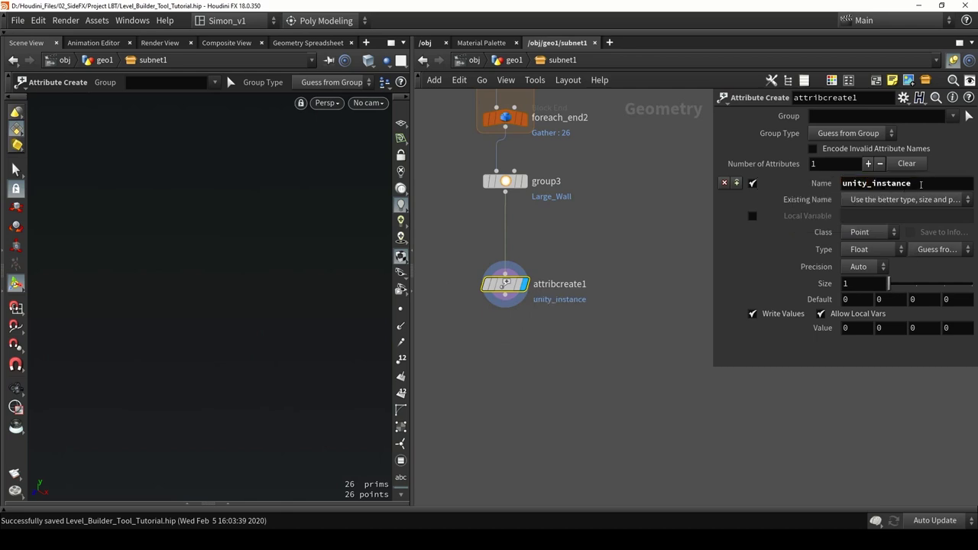
pyautogui.moveTo(921, 184); pyautogui.dragTo(843, 198)
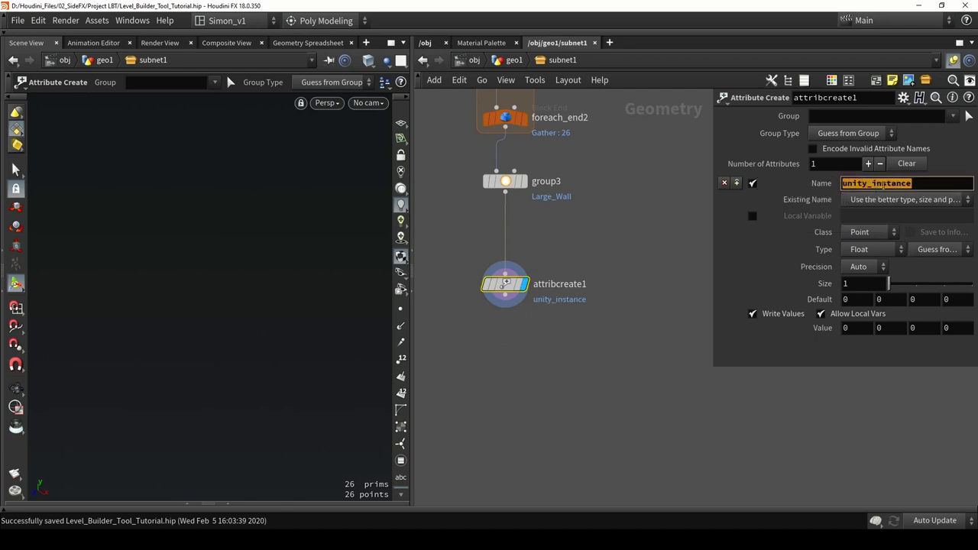
pyautogui.click(919, 184)
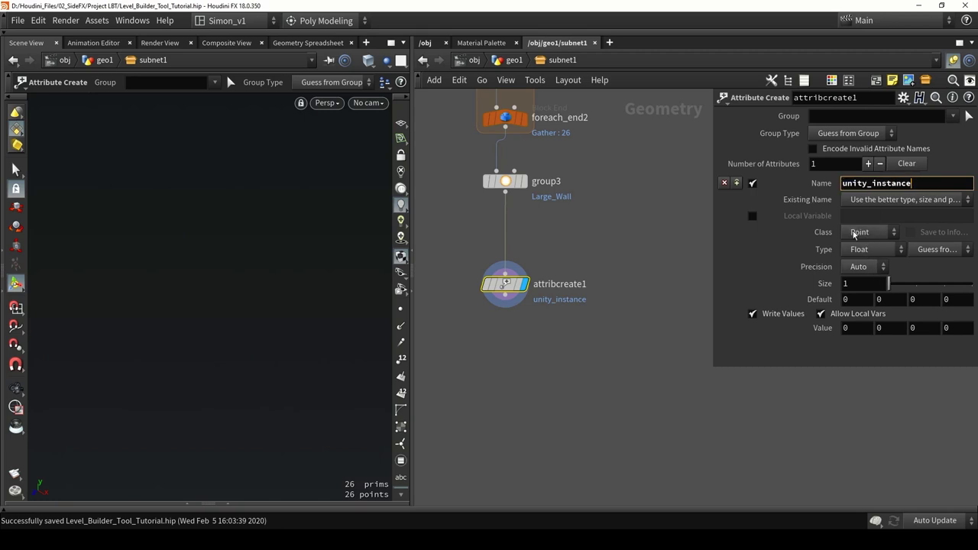
# Set the unity_instance attribute's type to String and widen the parameter area to make room for the string value.
pyautogui.click(859, 251)
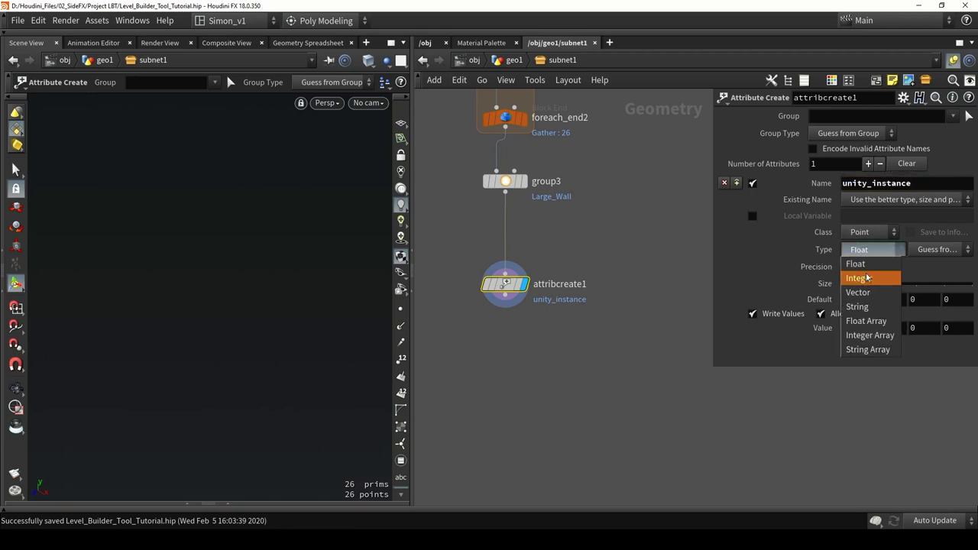
pyautogui.click(864, 308)
pyautogui.click(854, 281)
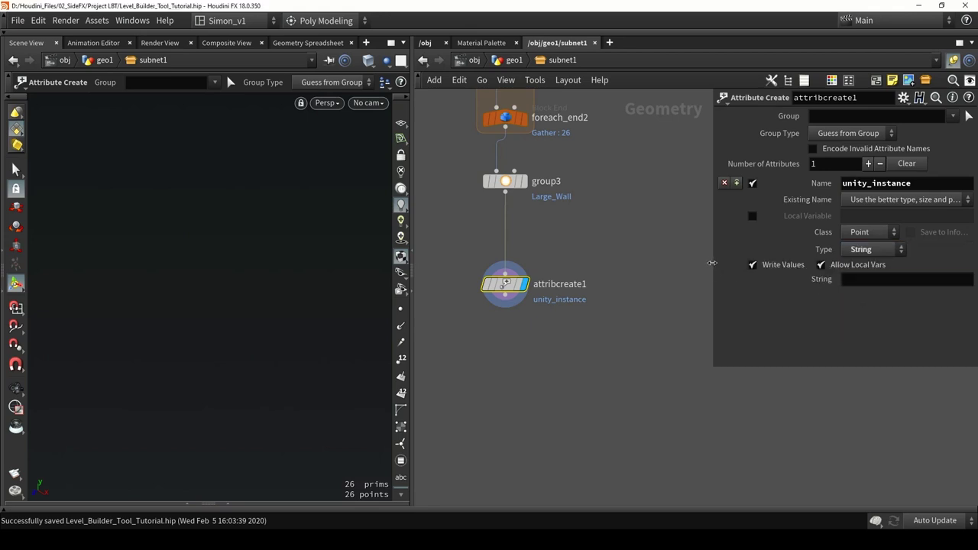
pyautogui.moveTo(714, 263); pyautogui.dragTo(620, 263)
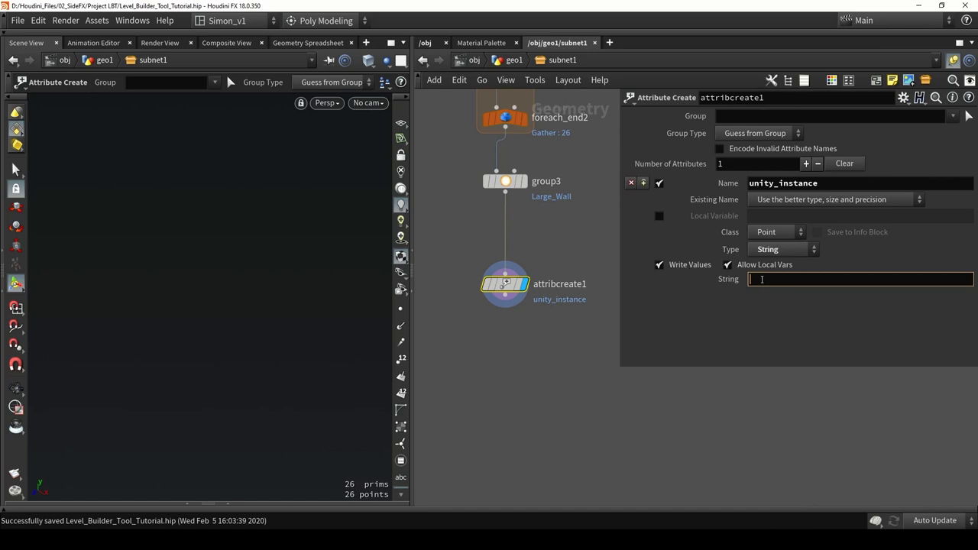
# Set the unity_instance attribute's string value to Assets/Sci-fi_Corridor/Prefabs/LB_Big_Wall02.prefab.
pyautogui.write('Asset')
pyautogui.write('s/dd')
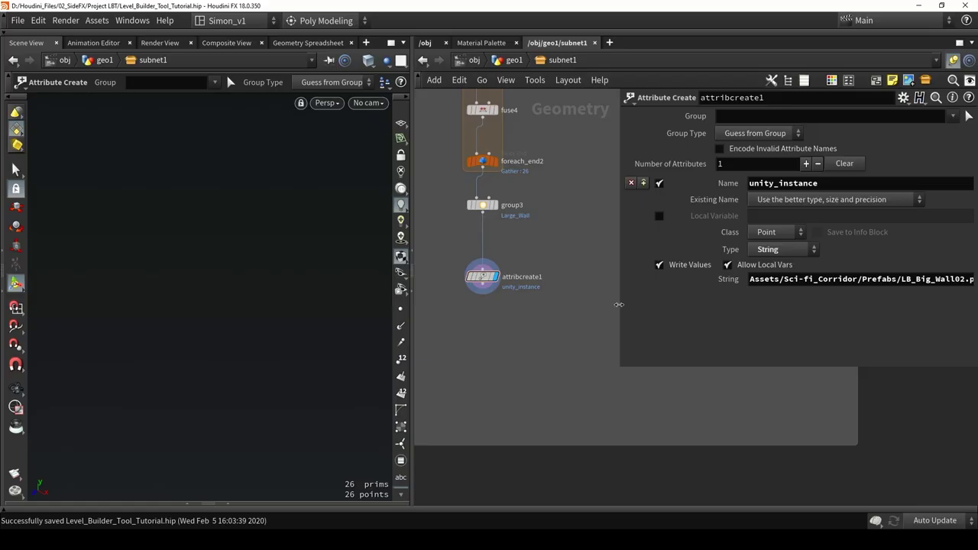
pyautogui.moveTo(619, 304); pyautogui.dragTo(542, 302)
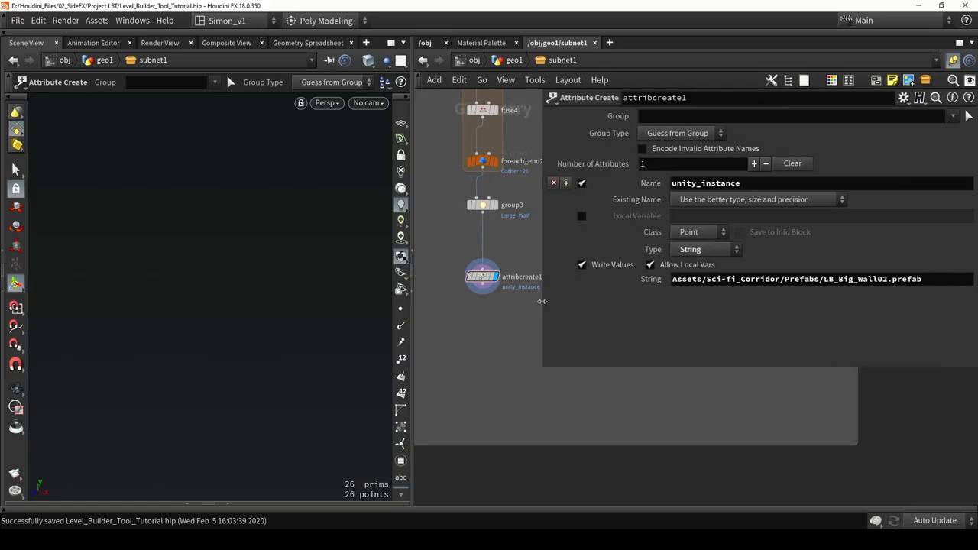
pyautogui.moveTo(735, 280); pyautogui.dragTo(883, 279)
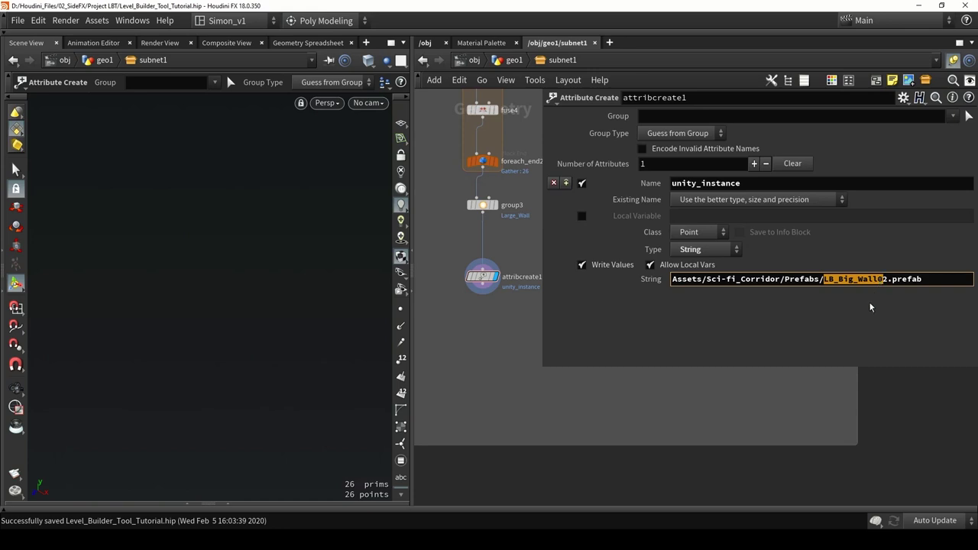
pyautogui.moveTo(542, 304); pyautogui.dragTo(679, 303)
# Insert an Add node between the Large_Wall group and the Attribute Create node, deleting geometry but keeping the points.
pyautogui.moveTo(520, 290); pyautogui.dragTo(563, 292, button='middle')
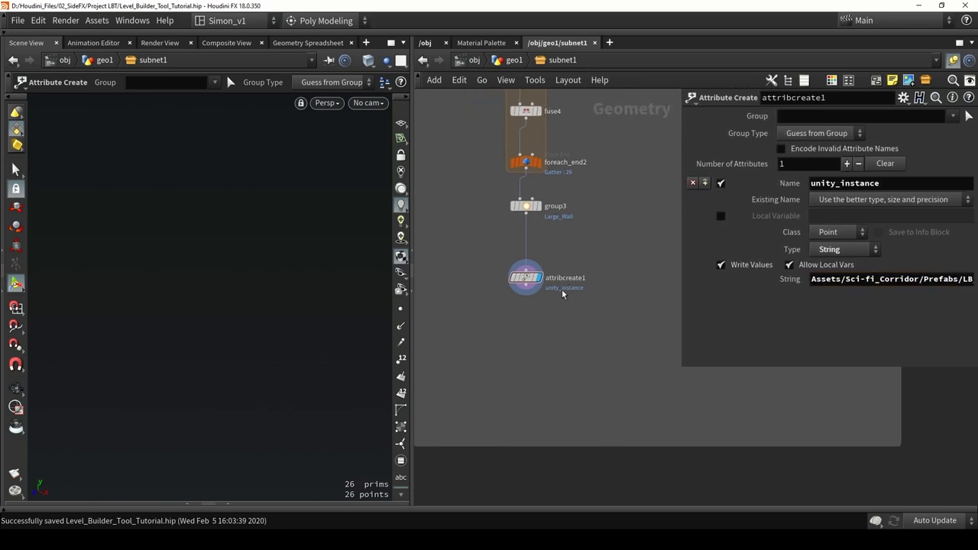
pyautogui.moveTo(529, 281); pyautogui.dragTo(531, 273)
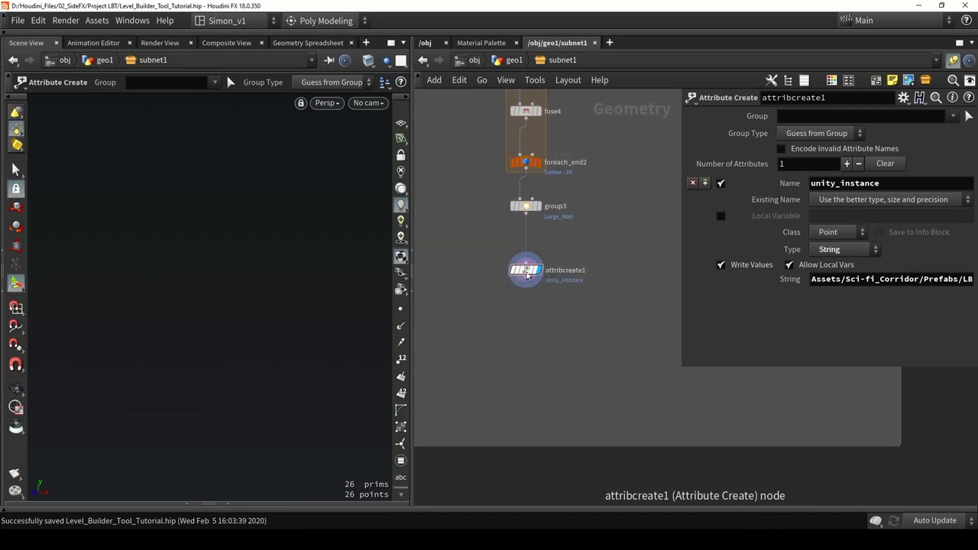
pyautogui.scroll(3, 531, 273)
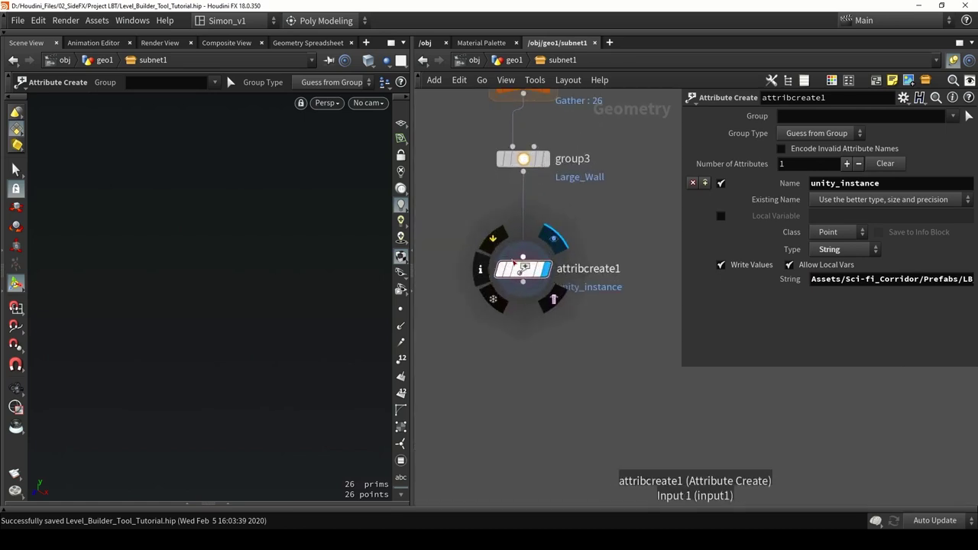
pyautogui.moveTo(523, 270); pyautogui.dragTo(524, 278)
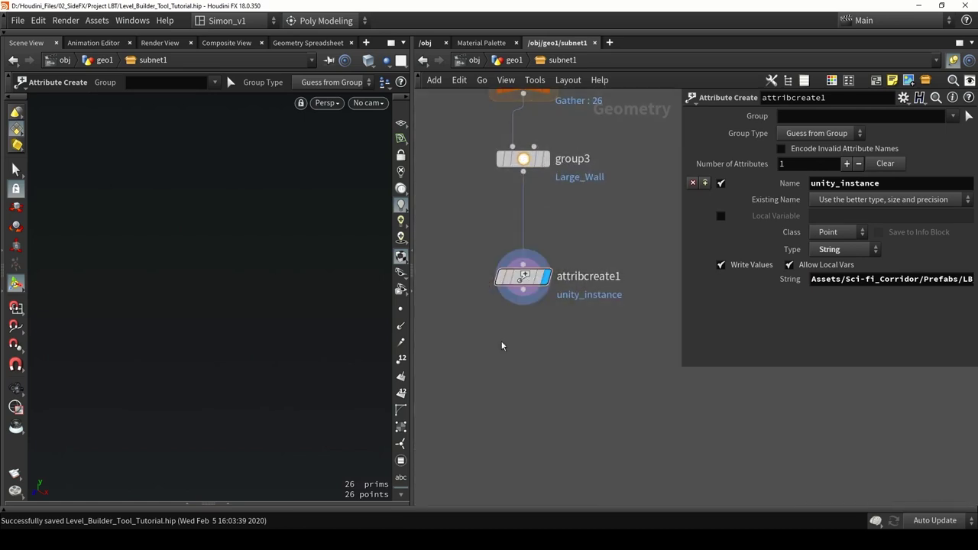
pyautogui.moveTo(498, 355); pyautogui.dragTo(505, 344, button='middle')
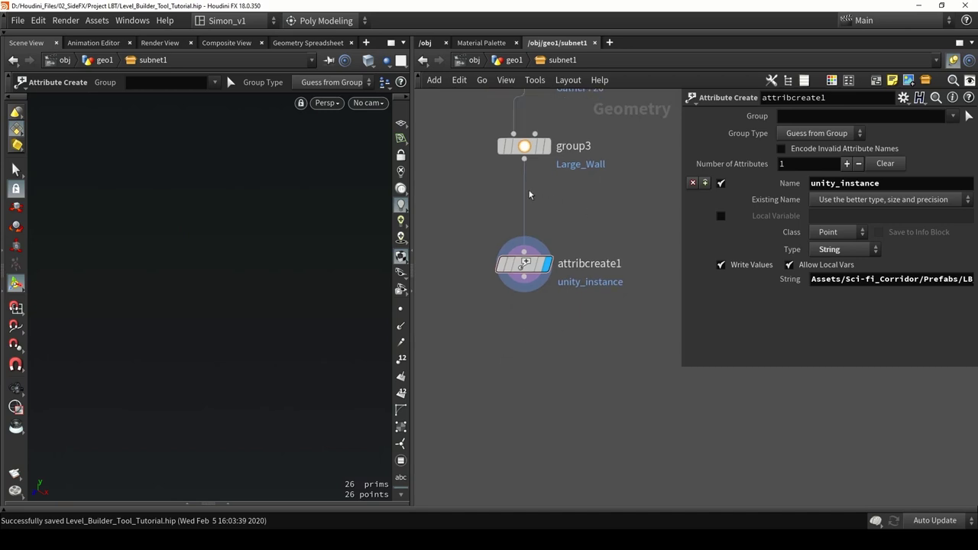
pyautogui.press('Tab')
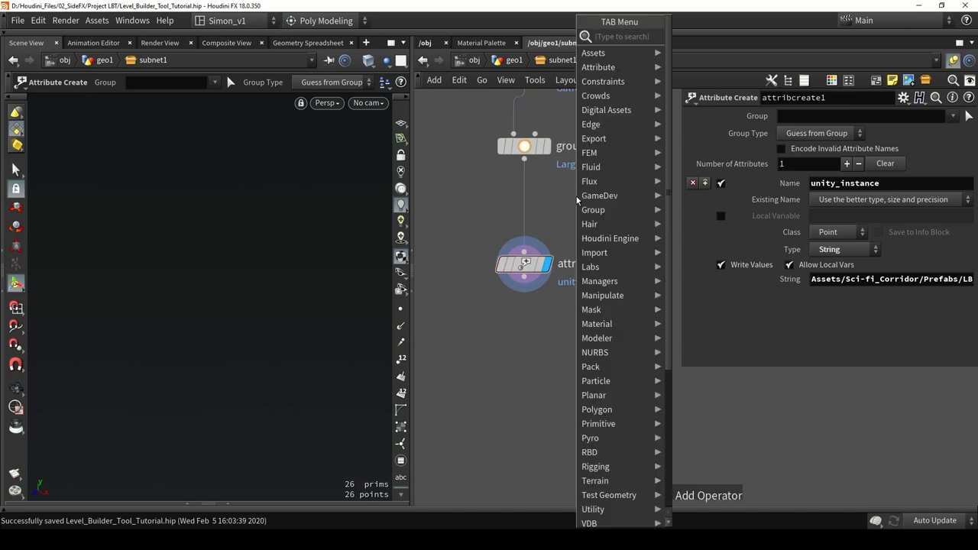
pyautogui.write('add')
pyautogui.click(685, 41)
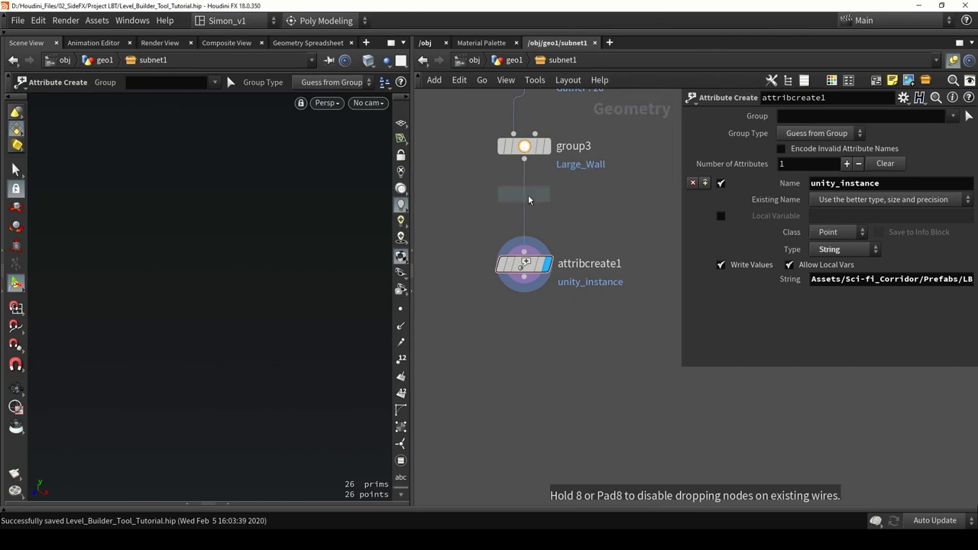
pyautogui.click(522, 214)
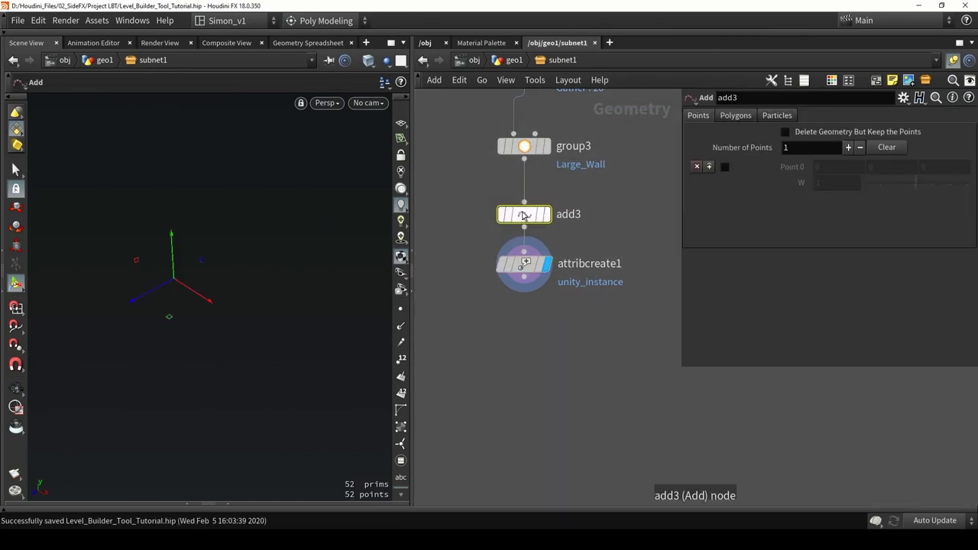
pyautogui.click(810, 134)
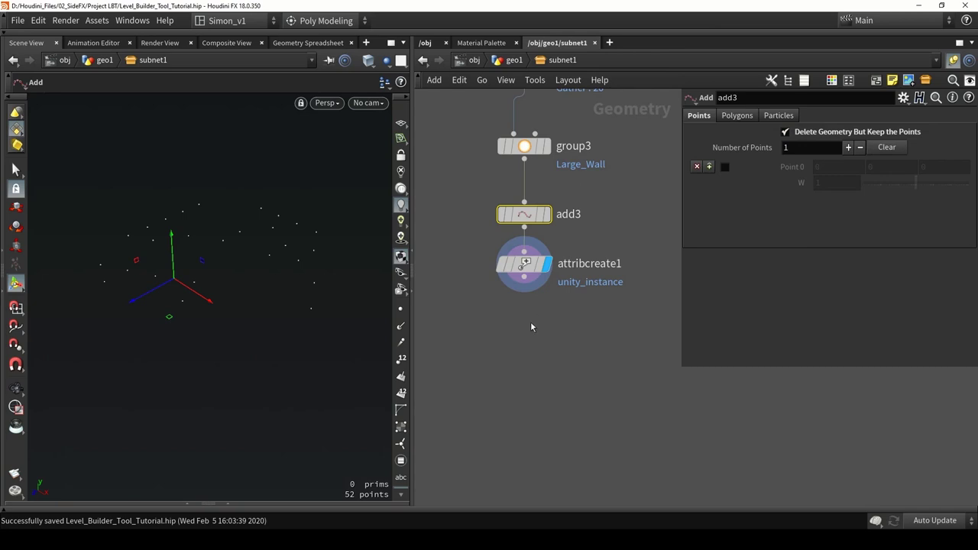
# Add a Clean node beneath the Attribute Create node, connect it and display its output.
pyautogui.moveTo(526, 219)
pyautogui.press('Tab')
pyautogui.write('clea')
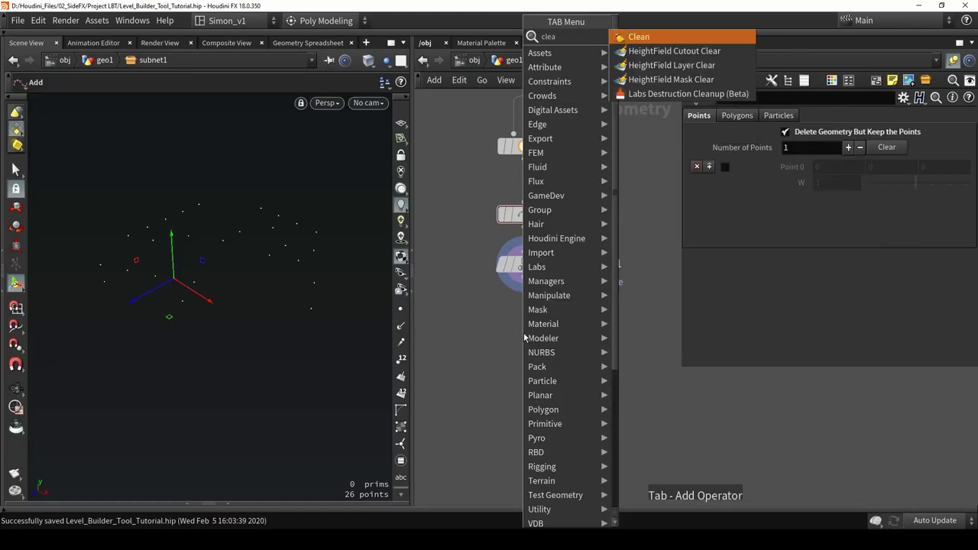
pyautogui.click(639, 37)
pyautogui.click(536, 319)
pyautogui.scroll(2, 536, 319)
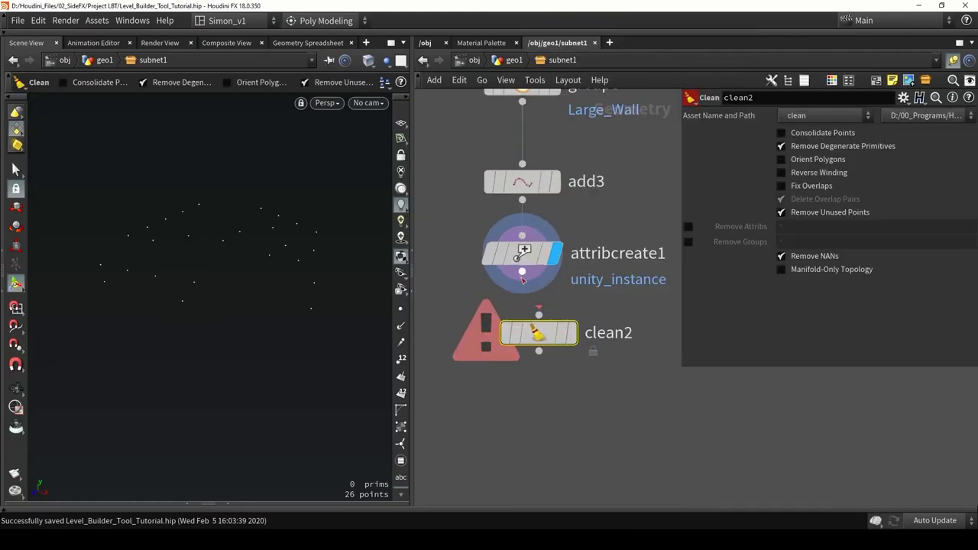
pyautogui.click(557, 346)
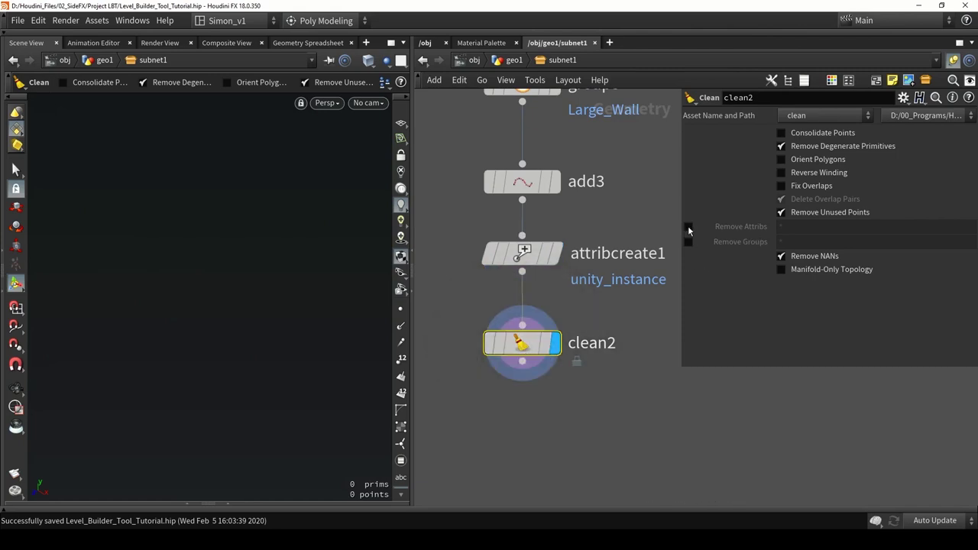
# Have the Clean node remove all groups and all attributes except N and unity_instance, using the attribute pattern "* ^N ^unity_instance".
pyautogui.click(688, 226)
pyautogui.click(688, 243)
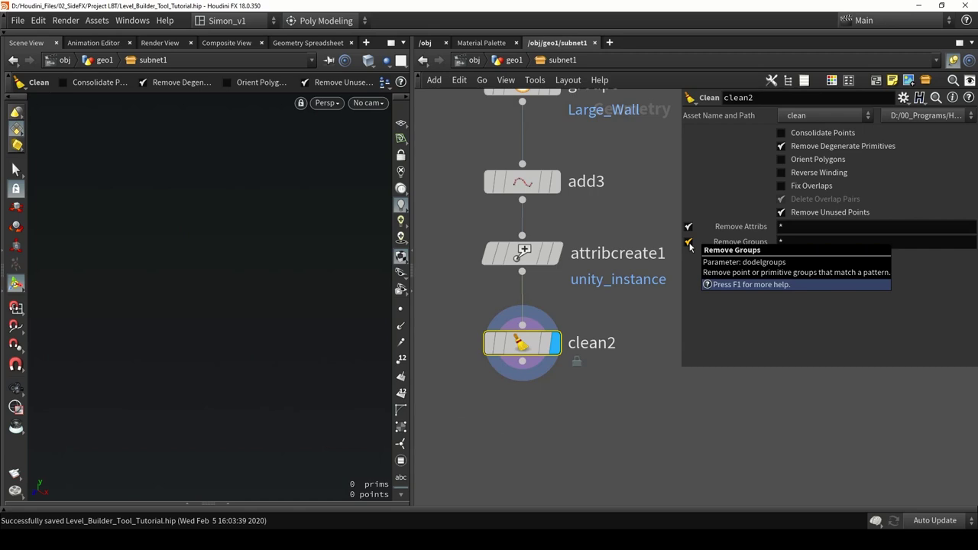
pyautogui.click(792, 229)
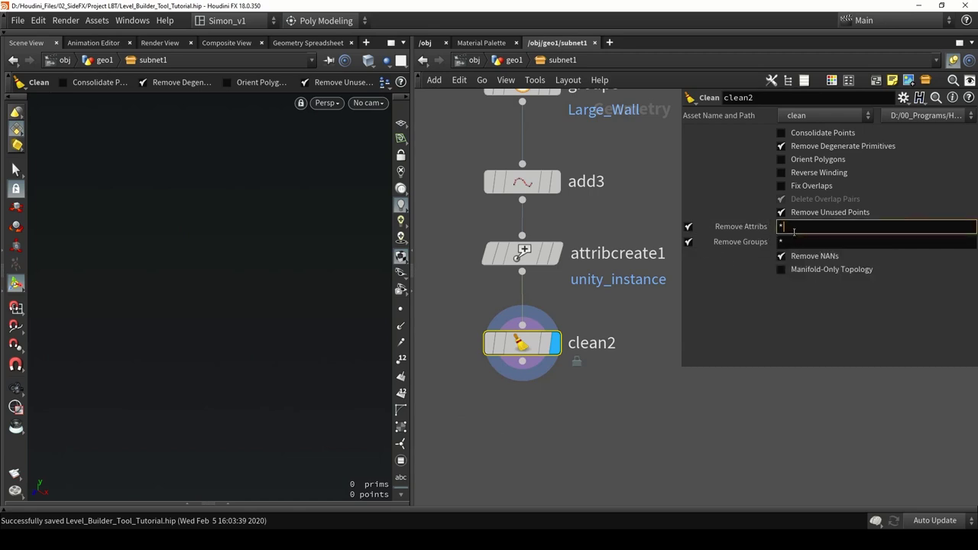
pyautogui.moveTo(791, 229); pyautogui.dragTo(779, 228)
pyautogui.click(789, 227)
pyautogui.write('unity_instance')
pyautogui.press('Return')
pyautogui.middleClick(526, 349)
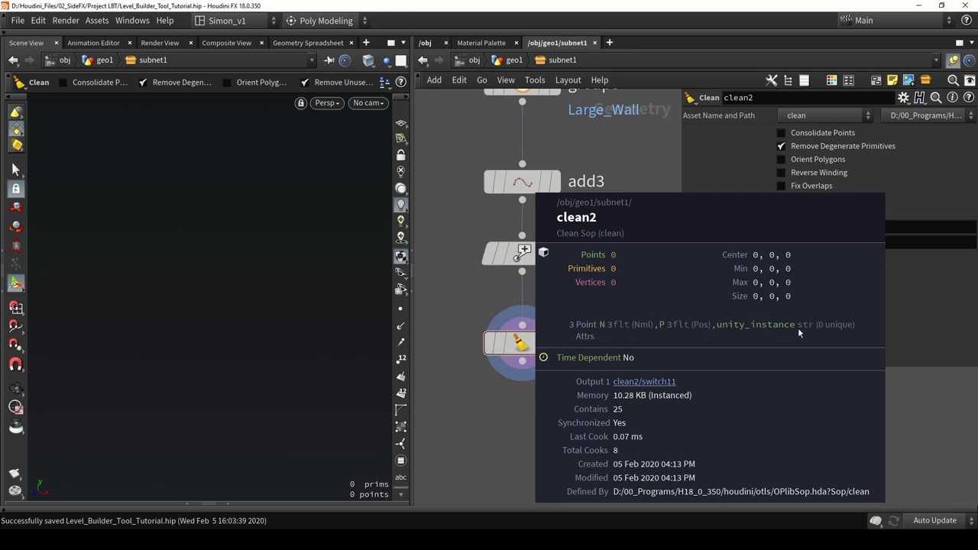
pyautogui.click(523, 345)
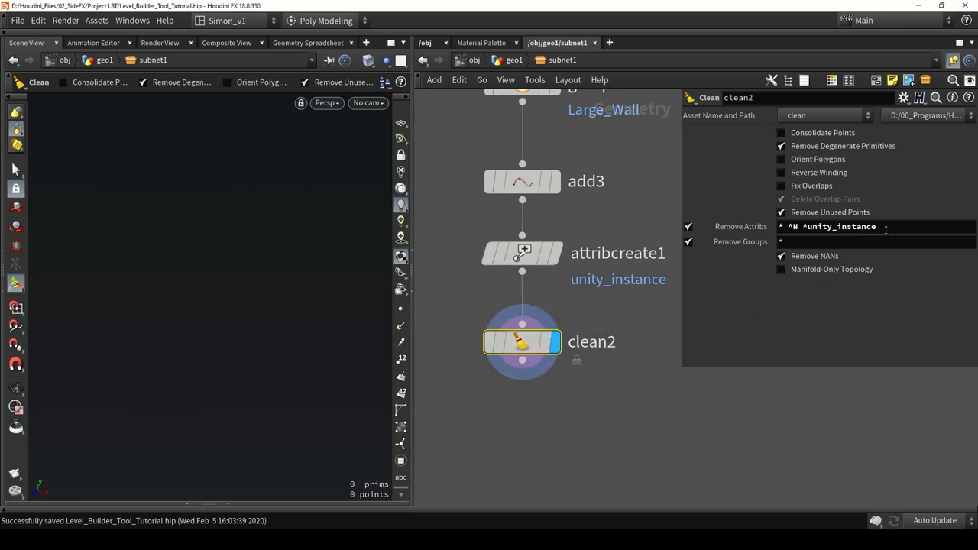
# Check the Clean node's geometry info, display point markers, and turn off Remove Degenerate Primitives and Remove Unused Points.
pyautogui.scroll(-8, 565, 332)
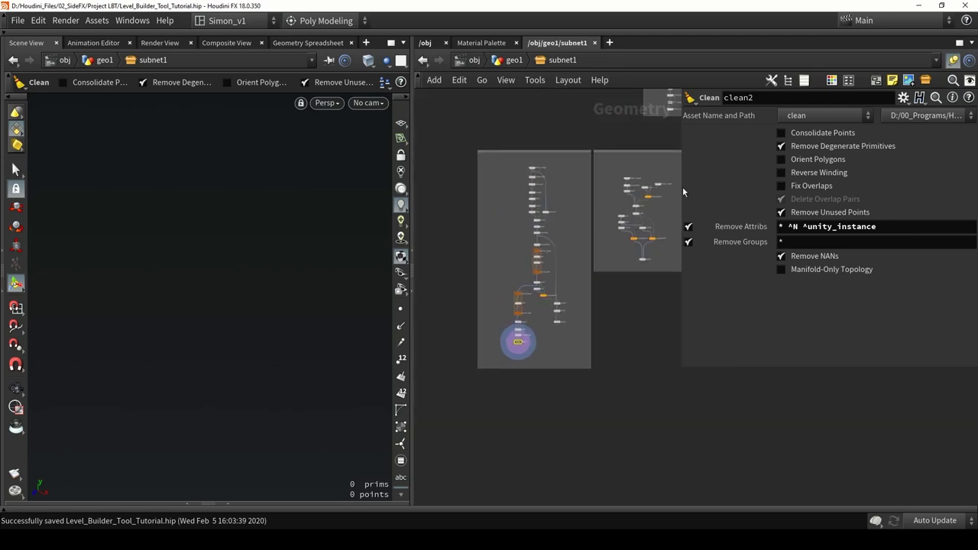
pyautogui.scroll(6, 514, 350)
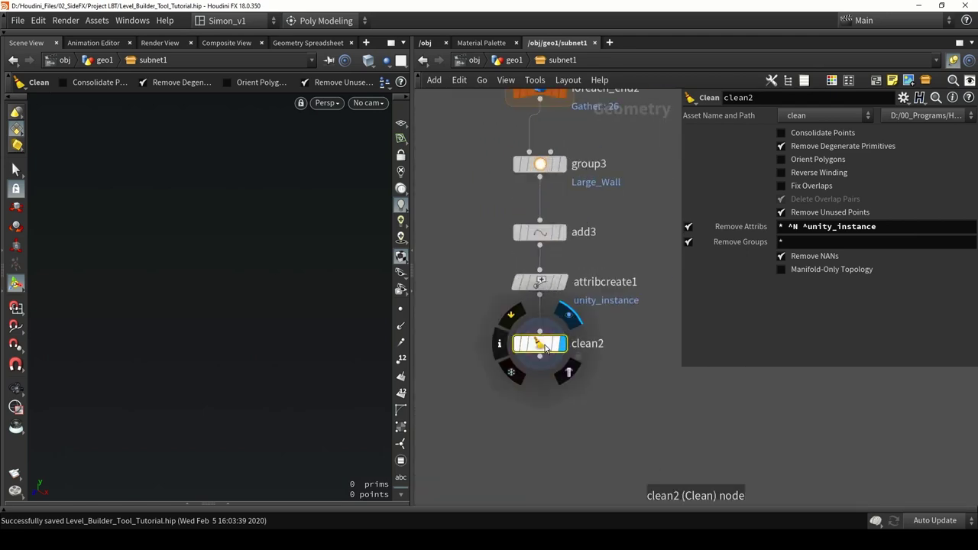
pyautogui.moveTo(547, 361); pyautogui.dragTo(539, 346)
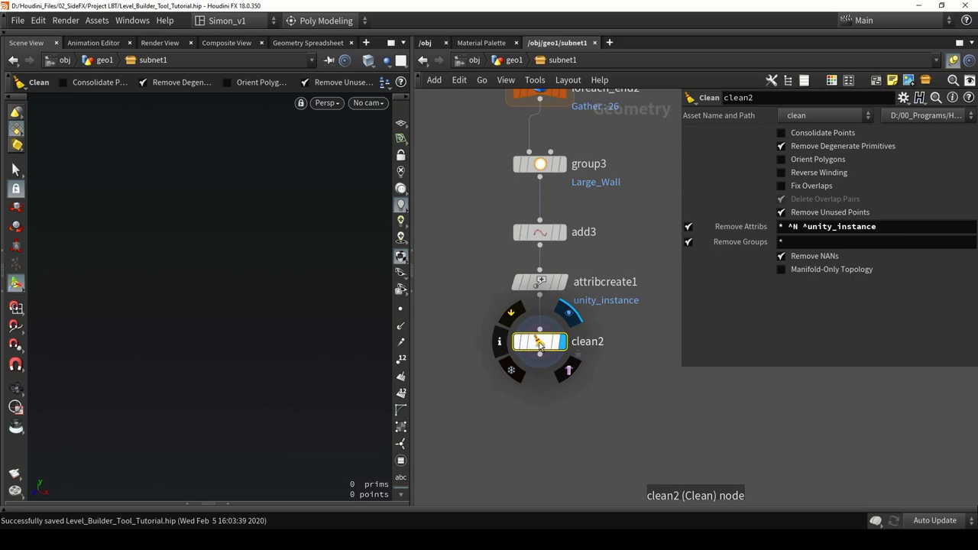
pyautogui.middleClick(539, 346)
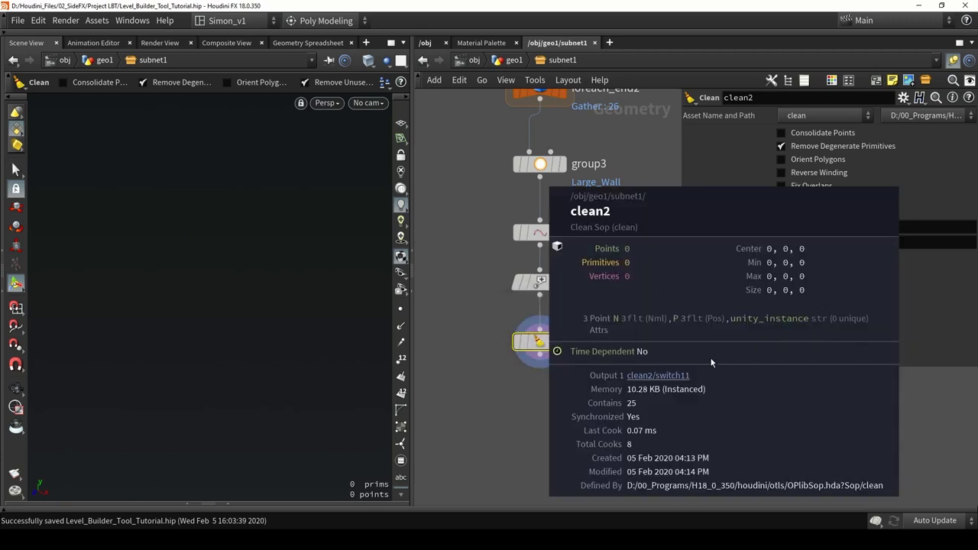
pyautogui.click(688, 322)
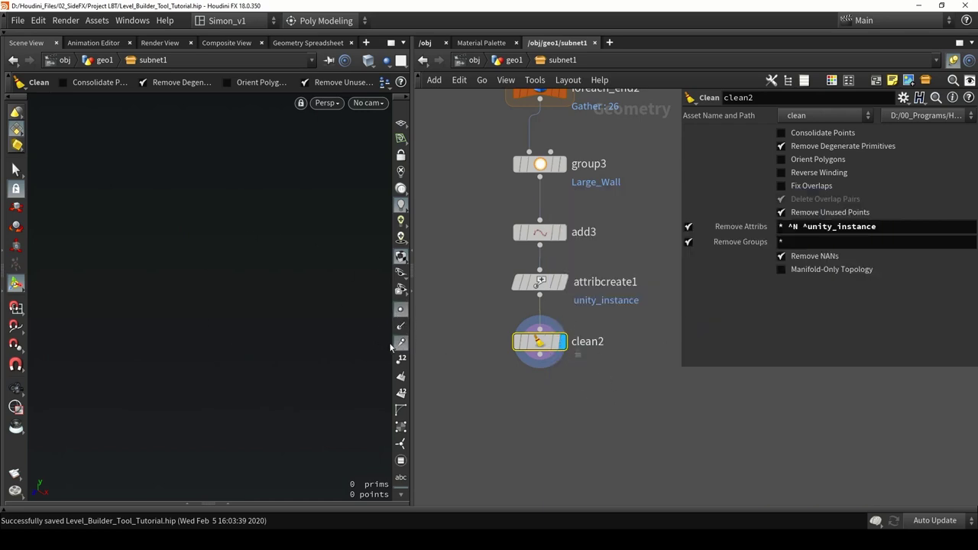
pyautogui.click(808, 147)
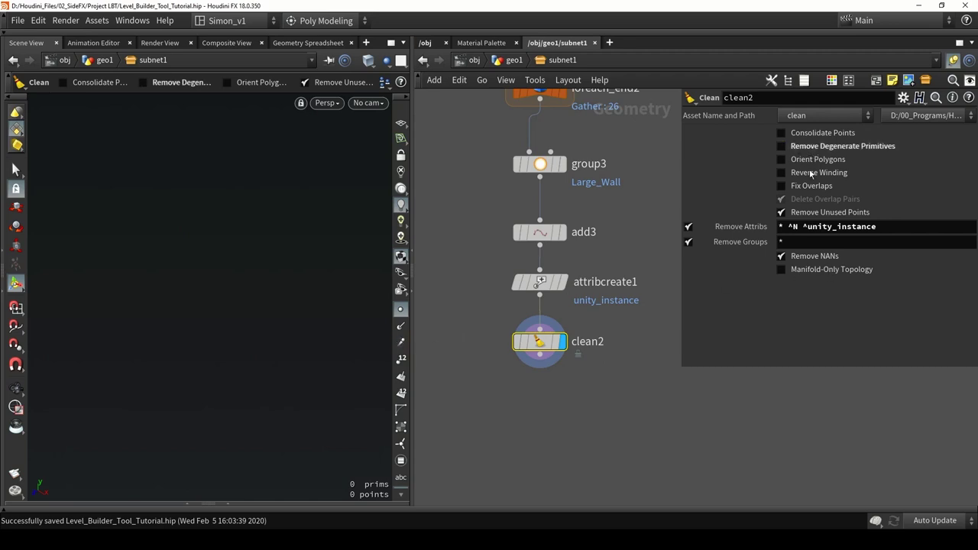
pyautogui.click(807, 213)
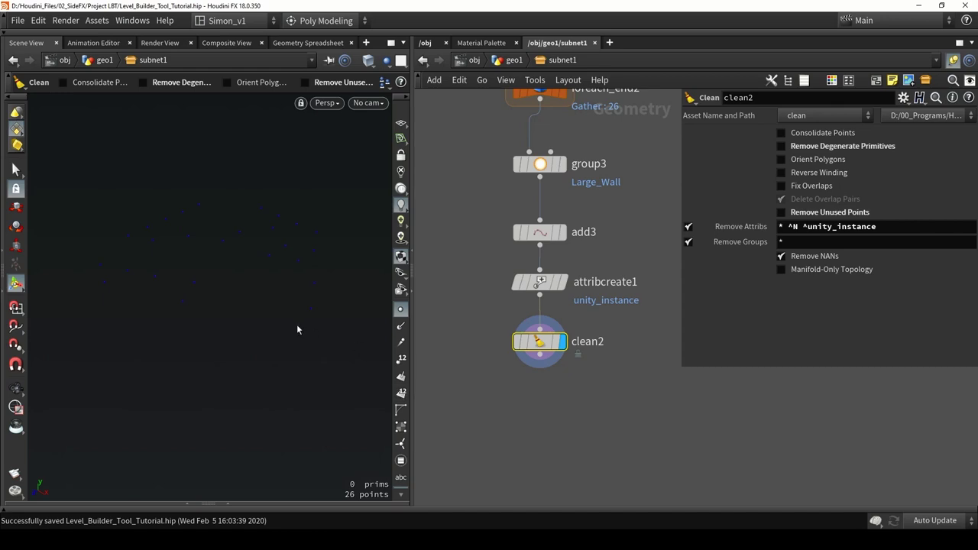
# Duplicate the Add, Attribute Create and Clean nodes and connect the copies beneath the Small_Wall group node.
pyautogui.scroll(-3, 516, 381)
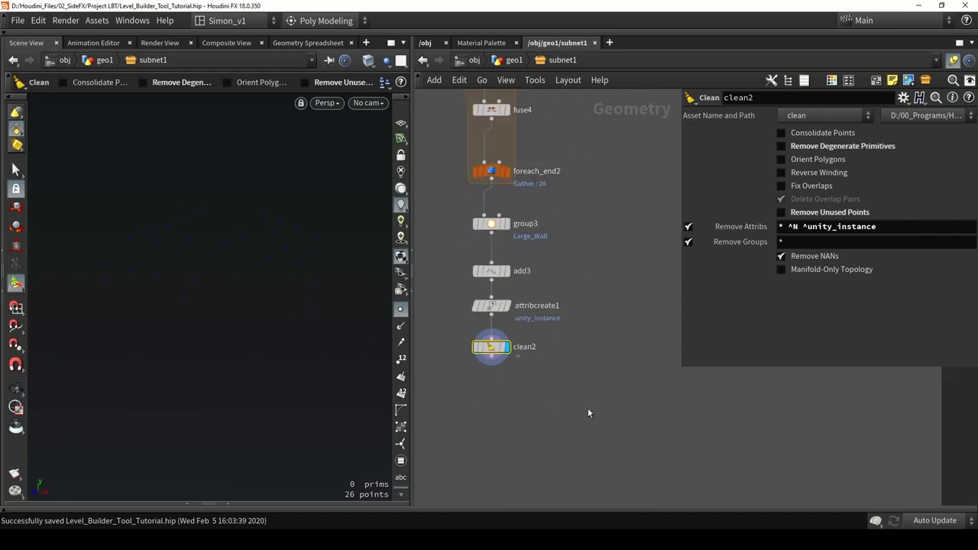
pyautogui.moveTo(588, 407); pyautogui.dragTo(442, 263)
pyautogui.scroll(-2, 466, 321)
pyautogui.hotkey('ctrl', 'v')
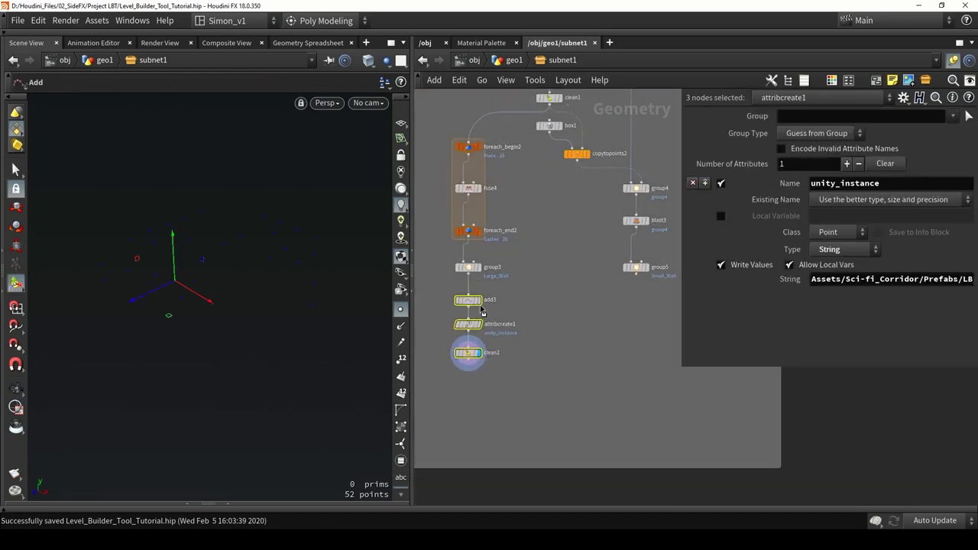
pyautogui.click(640, 312)
pyautogui.scroll(3, 638, 313)
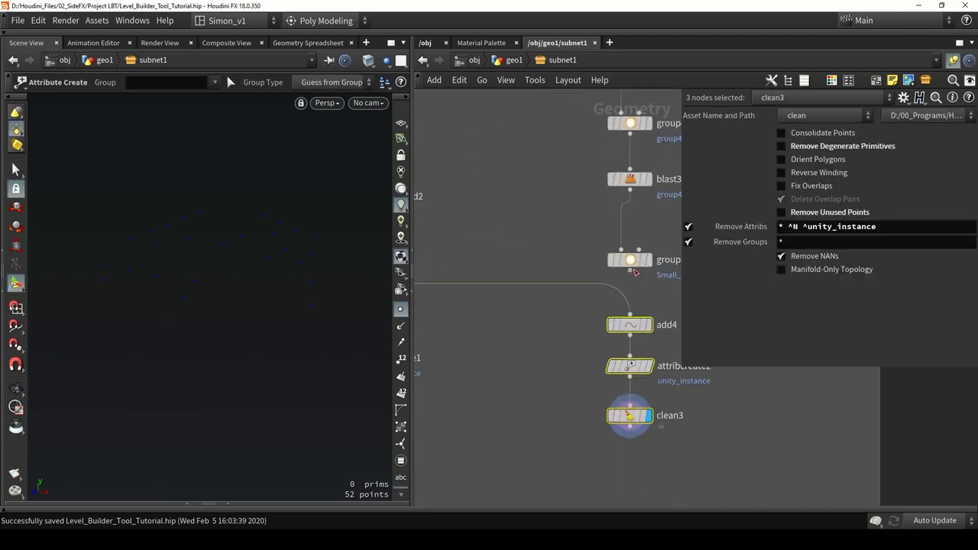
pyautogui.moveTo(684, 455); pyautogui.dragTo(573, 293)
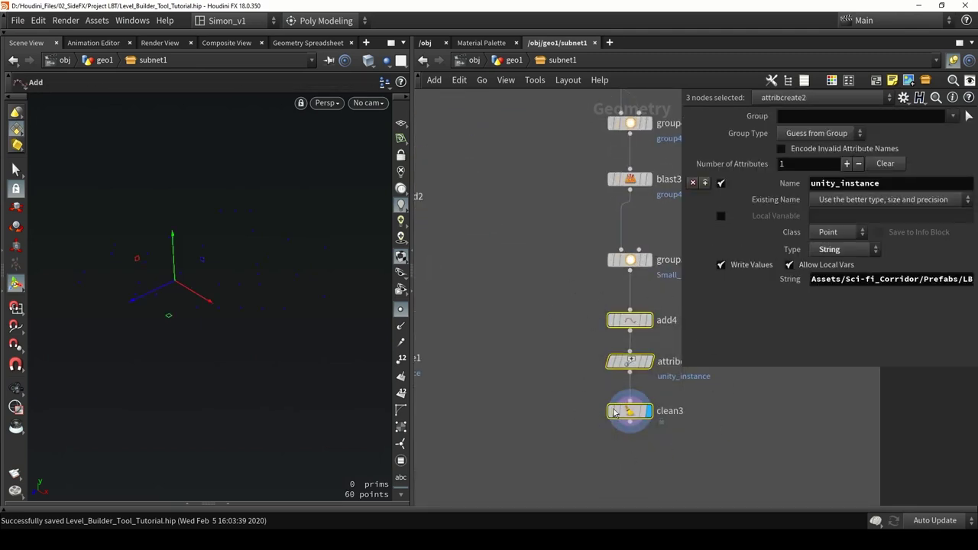
# Change the copied Attribute Create node's string value to Assets/Sci-fi_Corridor/Prefabs/LB_Small_Wall02.prefab.
pyautogui.moveTo(539, 354); pyautogui.dragTo(463, 343, button='middle')
pyautogui.scroll(4, 565, 338)
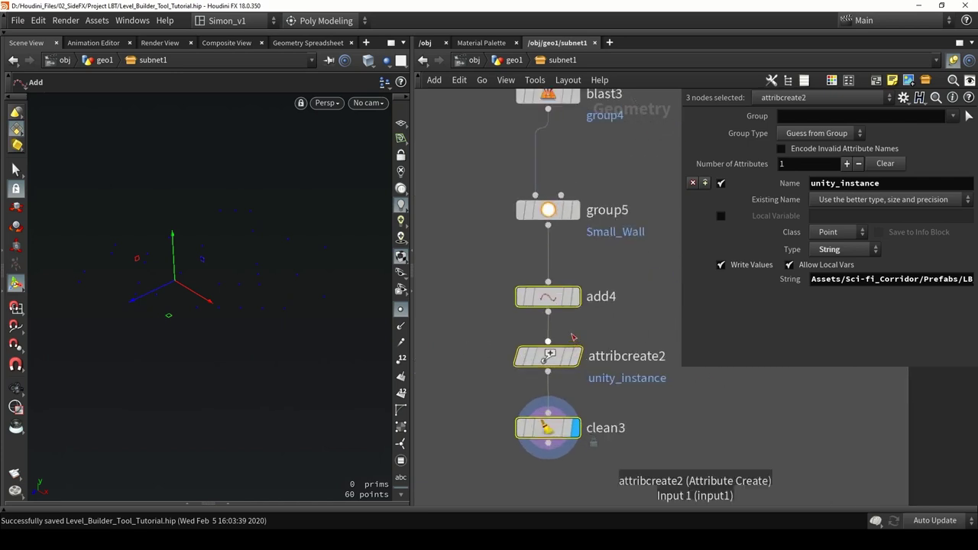
pyautogui.click(659, 290)
pyautogui.moveTo(679, 288); pyautogui.dragTo(595, 289)
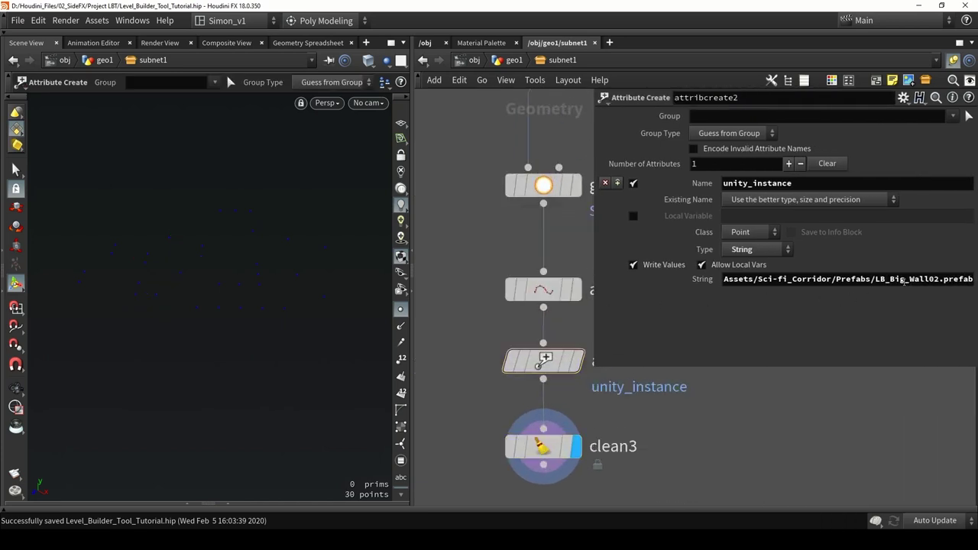
pyautogui.moveTo(889, 279); pyautogui.dragTo(931, 293)
pyautogui.click(779, 421)
pyautogui.write('Small_Wall02')
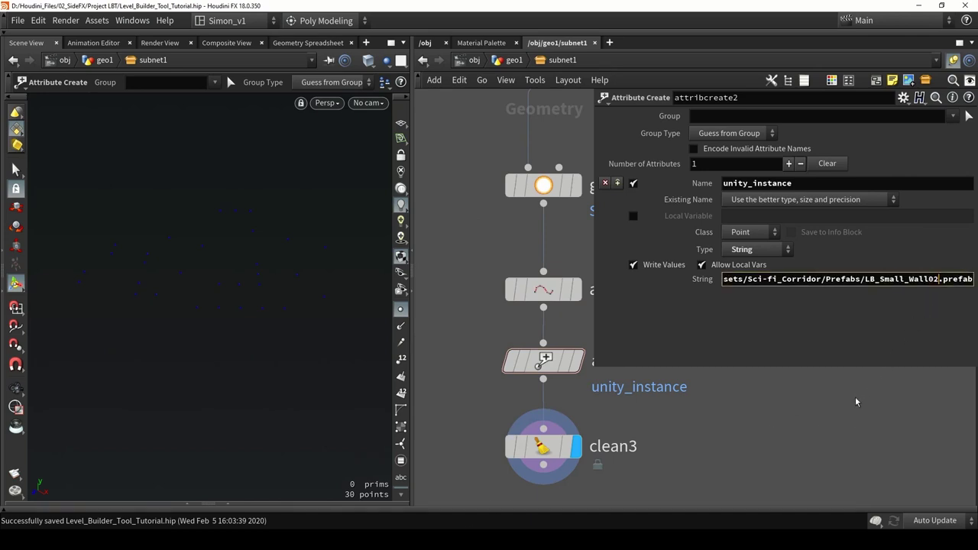
pyautogui.click(855, 396)
# Combine the large-wall and small-wall Clean nodes in a Merge node and display its output.
pyautogui.scroll(-2, 855, 396)
pyautogui.moveTo(687, 428); pyautogui.dragTo(772, 393, button='middle')
pyautogui.scroll(-5, 731, 414)
pyautogui.moveTo(729, 424); pyautogui.dragTo(654, 443)
pyautogui.click(651, 441)
pyautogui.scroll(5, 651, 444)
pyautogui.press('Escape')
pyautogui.moveTo(654, 443); pyautogui.dragTo(645, 378, button='middle')
pyautogui.scroll(-3, 645, 378)
# Add an Output node beneath the wall Merge node and display it.
pyautogui.press('Tab')
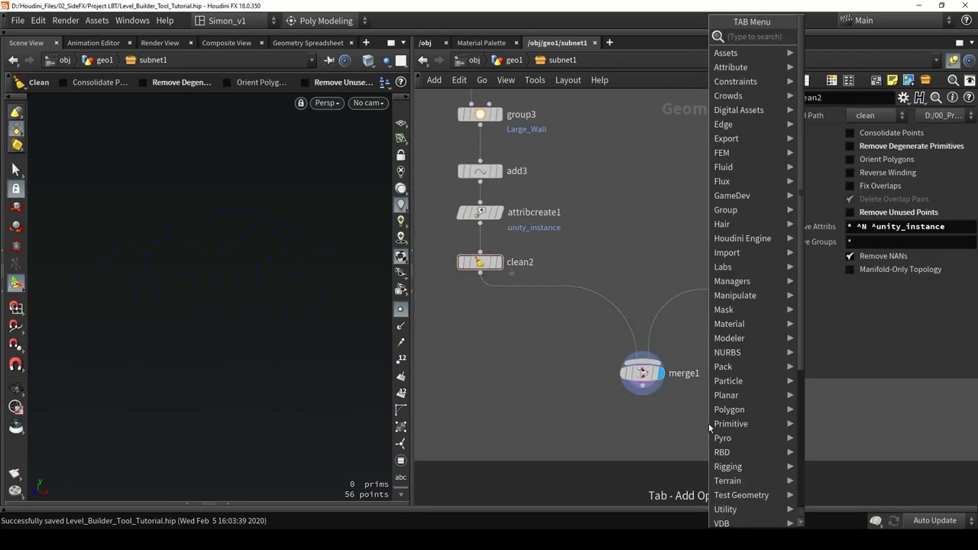
pyautogui.write('ou')
pyautogui.click(817, 39)
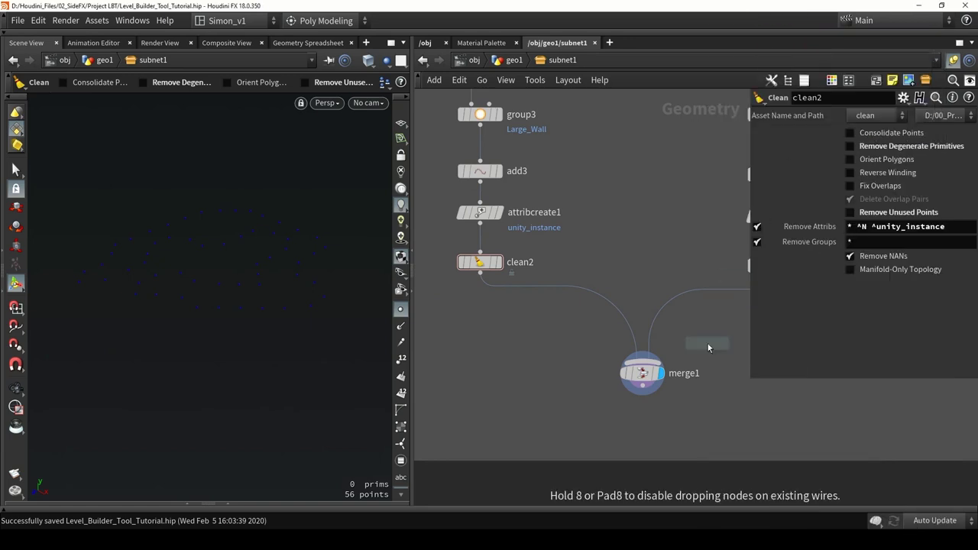
pyautogui.click(648, 426)
pyautogui.scroll(3, 646, 405)
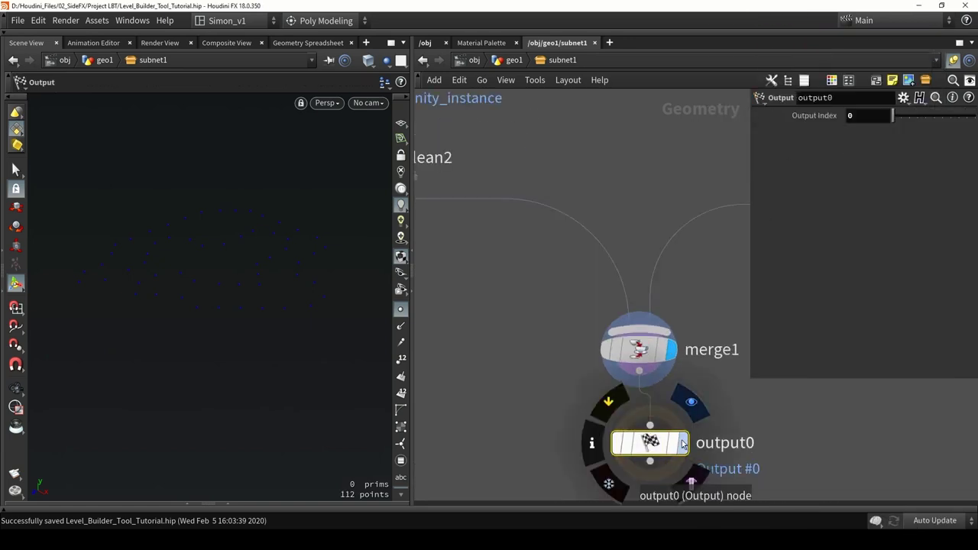
pyautogui.click(683, 444)
# Save the scene file and save the Level Builder Tool Tutorial1 asset definition.
pyautogui.hotkey('ctrl', 's')
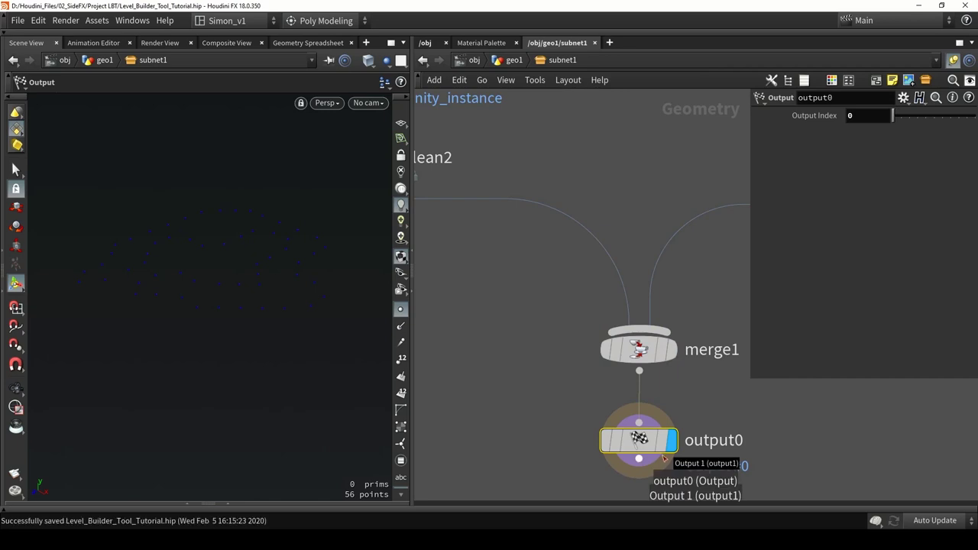
pyautogui.click(97, 21)
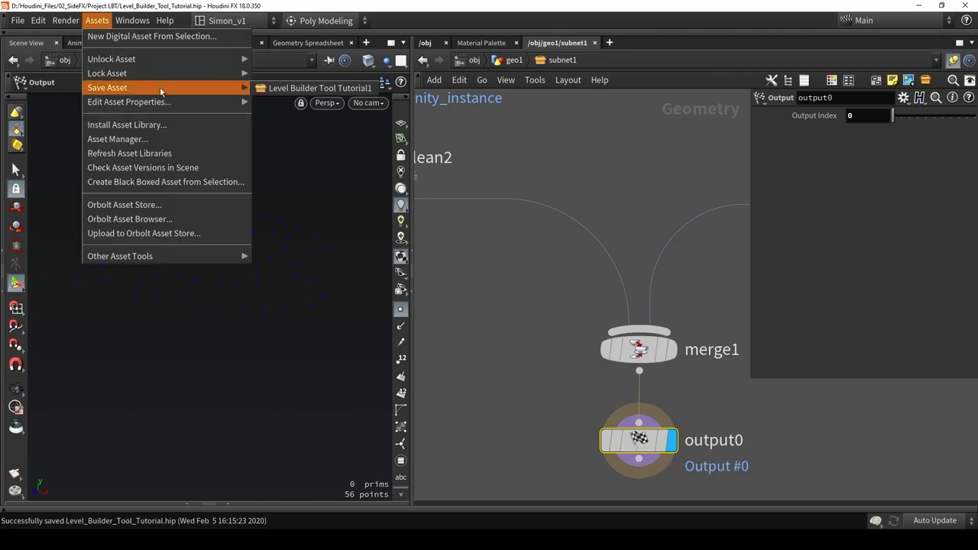
pyautogui.click(313, 88)
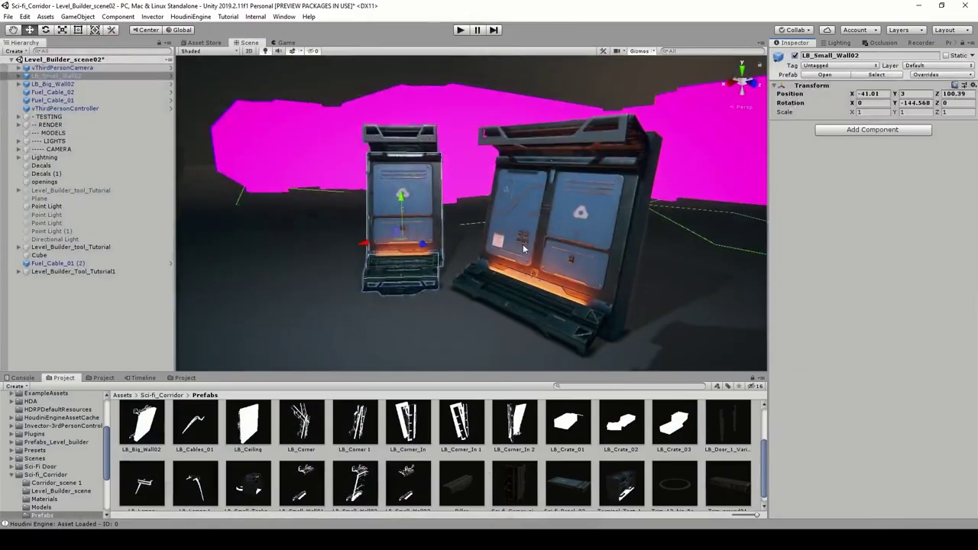
# In Unity, rebuild the Level_Builder_Tool_Tutorial1 asset and examine the instanced wall prefabs along the curve.
pyautogui.keyDown('alt'); pyautogui.moveTo(519, 252); pyautogui.dragTo(558, 248); pyautogui.keyUp('alt')
pyautogui.moveTo(558, 249); pyautogui.dragTo(573, 252, button='right')
pyautogui.click(575, 253)
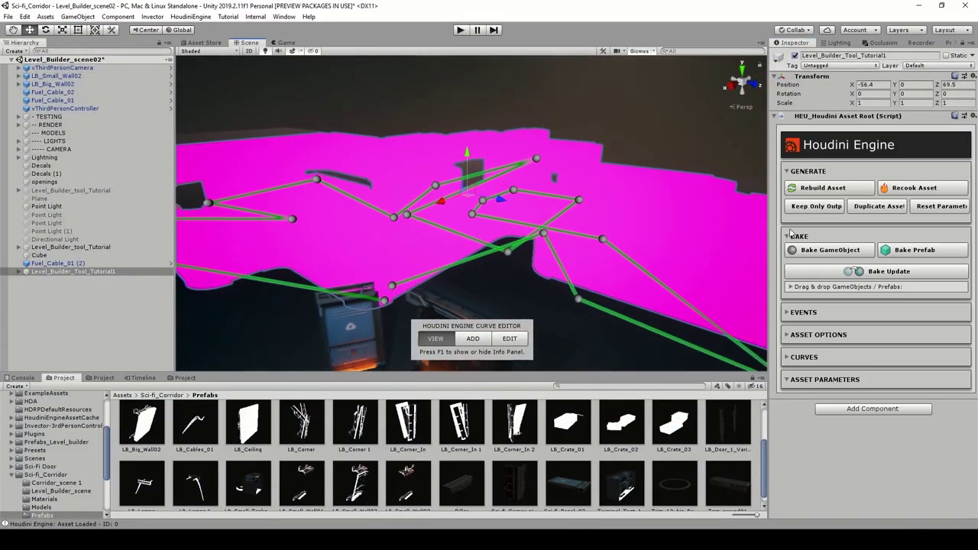
pyautogui.moveTo(639, 141); pyautogui.dragTo(462, 155, button='right')
pyautogui.click(642, 131)
pyautogui.keyDown('alt'); pyautogui.moveTo(462, 155); pyautogui.dragTo(525, 211); pyautogui.keyUp('alt')
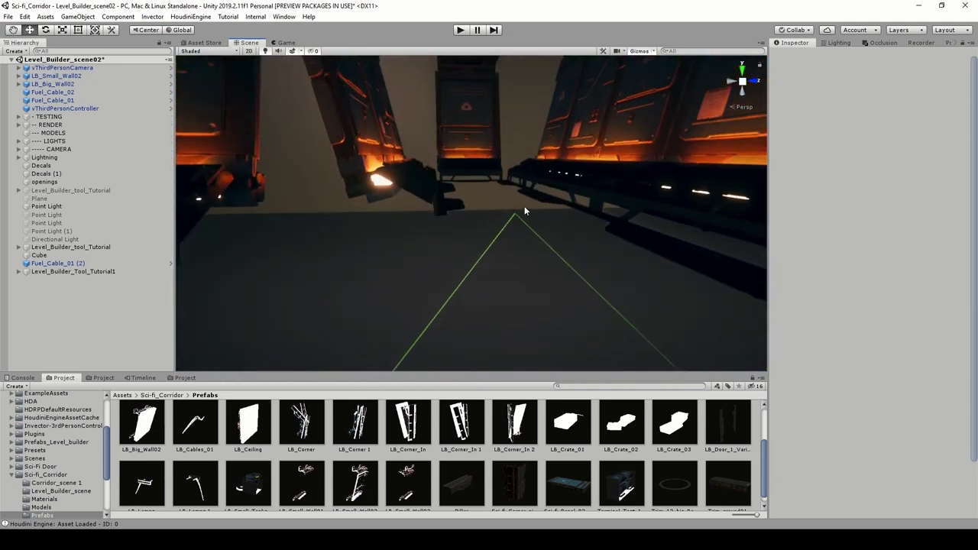
pyautogui.keyDown('alt'); pyautogui.moveTo(468, 229); pyautogui.dragTo(424, 352); pyautogui.keyUp('alt')
# Switch to Houdini and show the polyextrude1 wall node as a template for reference.
pyautogui.hotkey('alt', 'Tab')
pyautogui.moveTo(258, 231); pyautogui.dragTo(308, 272)
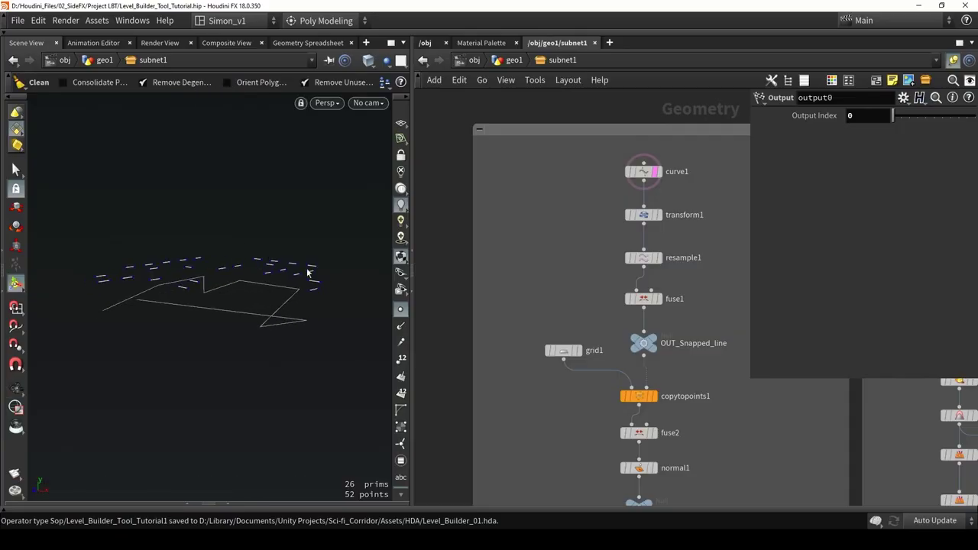
pyautogui.keyDown('alt'); pyautogui.moveTo(211, 330); pyautogui.dragTo(189, 304); pyautogui.keyUp('alt')
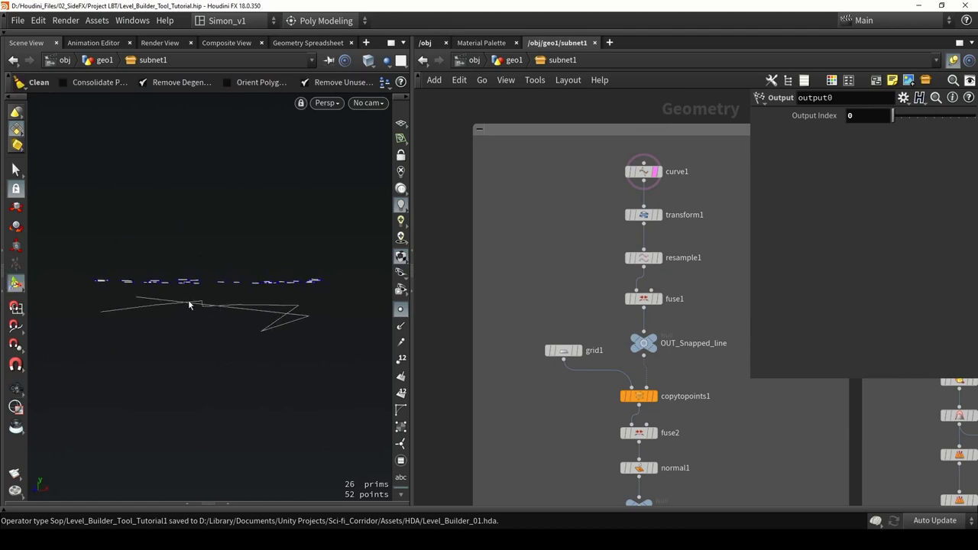
pyautogui.moveTo(528, 383); pyautogui.dragTo(642, 312, button='middle')
pyautogui.scroll(-4, 642, 311)
pyautogui.scroll(-3, 646, 290)
pyautogui.moveTo(578, 349); pyautogui.dragTo(631, 264, button='middle')
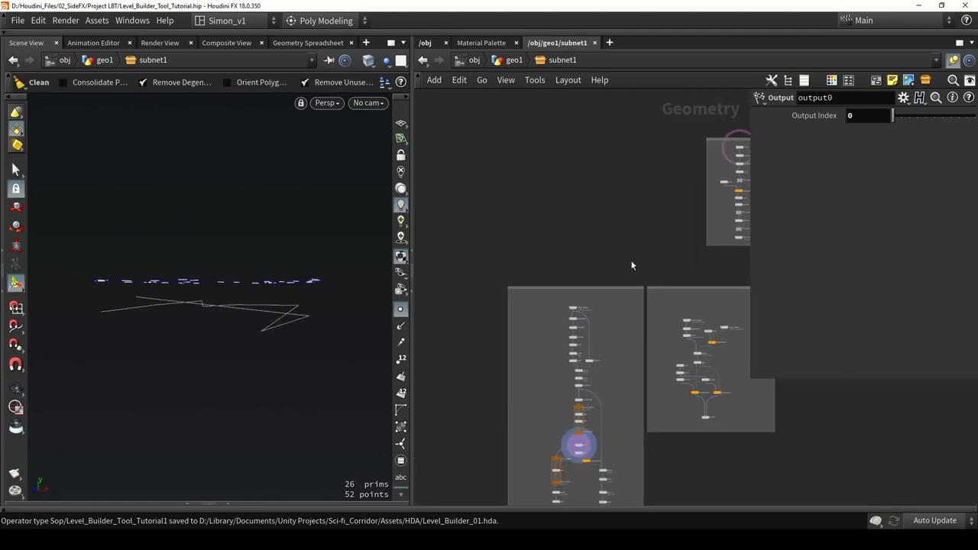
pyautogui.scroll(4, 571, 365)
pyautogui.scroll(4, 581, 222)
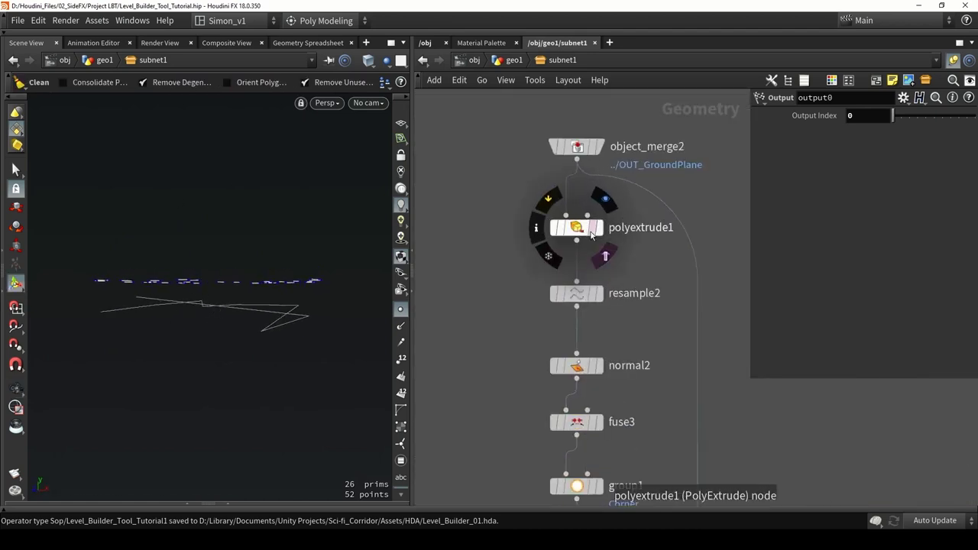
pyautogui.click(593, 231)
pyautogui.moveTo(645, 421); pyautogui.dragTo(617, 202, button='middle')
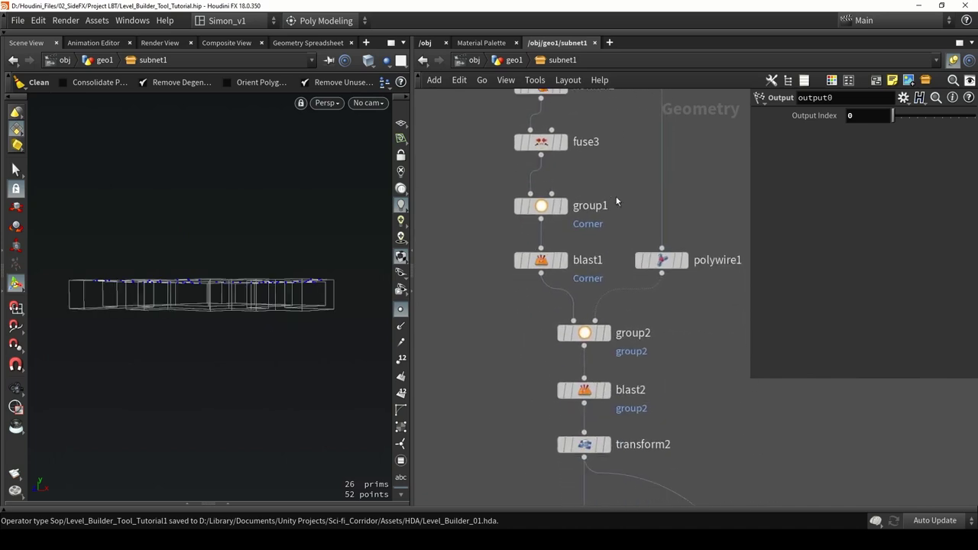
# Inspect the group2 and blast2 results, and return the display to the Output node for comparison with the extruded walls.
pyautogui.click(603, 333)
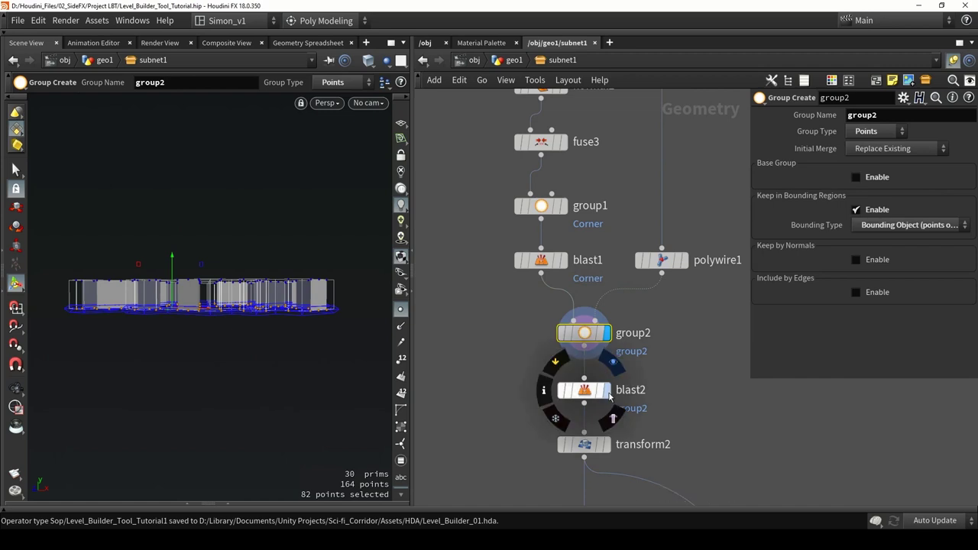
pyautogui.click(606, 390)
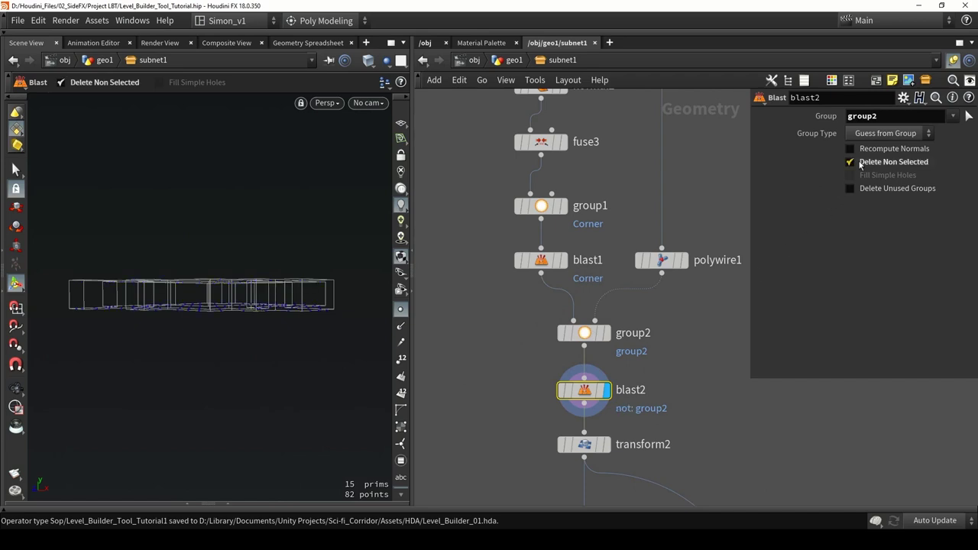
pyautogui.scroll(-3, 633, 306)
pyautogui.moveTo(691, 345); pyautogui.dragTo(611, 244, button='middle')
pyautogui.scroll(-3, 596, 348)
pyautogui.scroll(-2, 611, 244)
pyautogui.scroll(5, 580, 349)
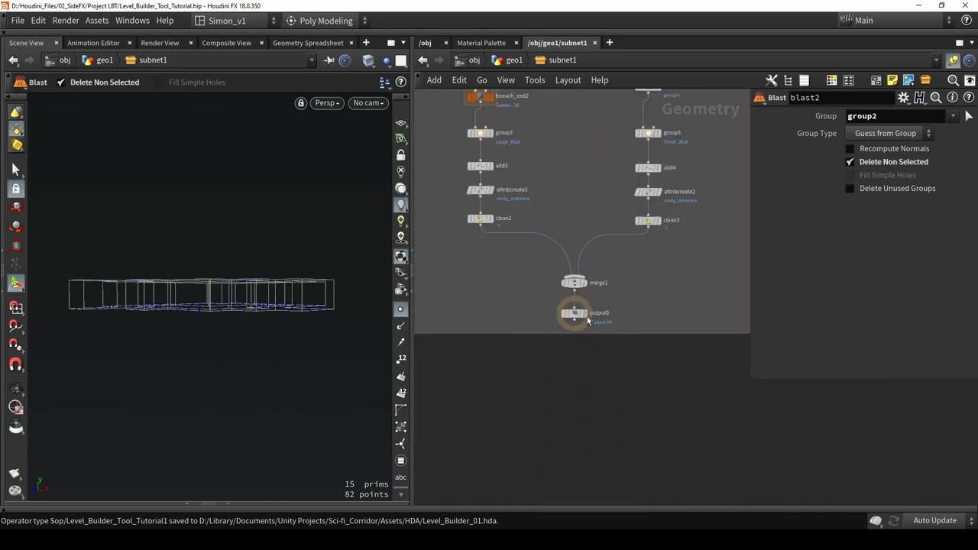
pyautogui.keyDown('alt'); pyautogui.moveTo(249, 281); pyautogui.dragTo(249, 316); pyautogui.keyUp('alt')
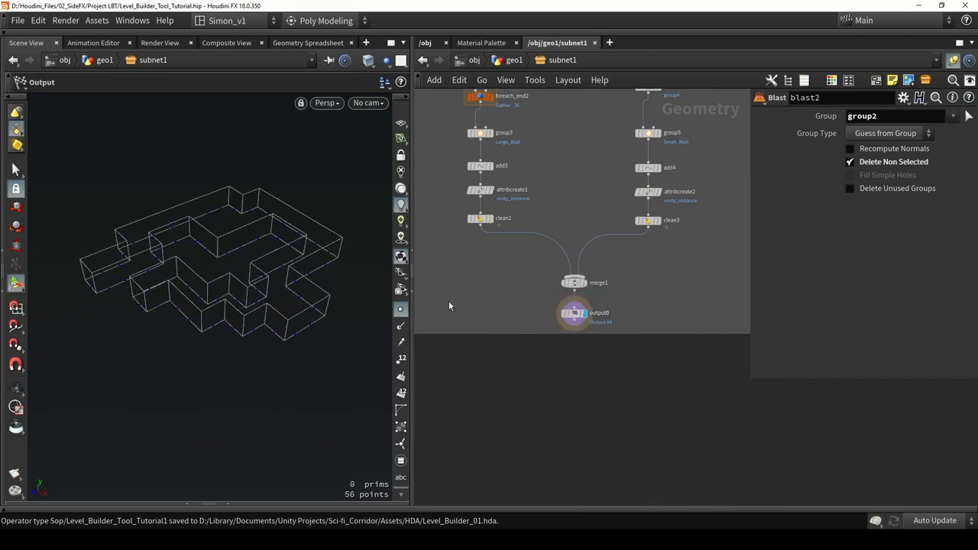
# Set the Y translate of the transform2 node below blast2 to 3.
pyautogui.scroll(-3, 535, 419)
pyautogui.scroll(8, 550, 268)
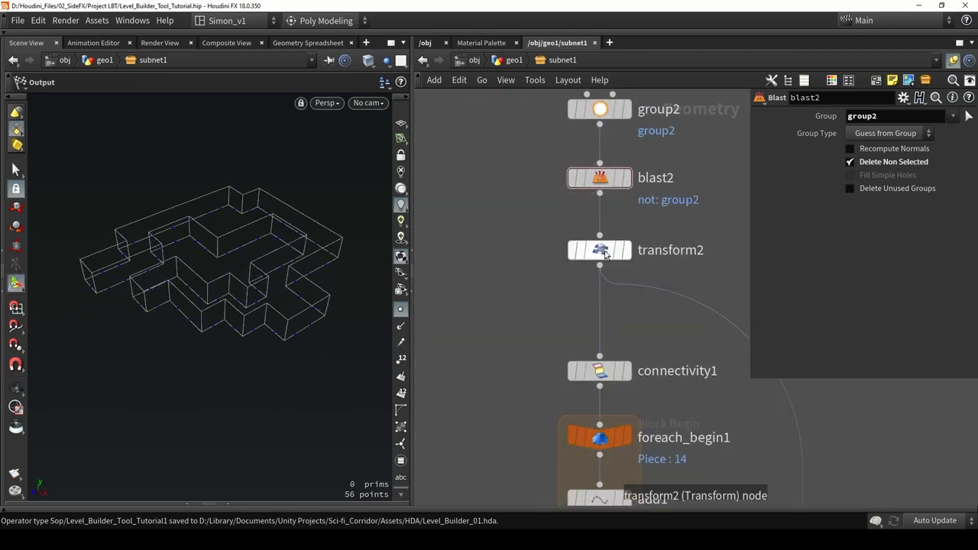
pyautogui.click(601, 251)
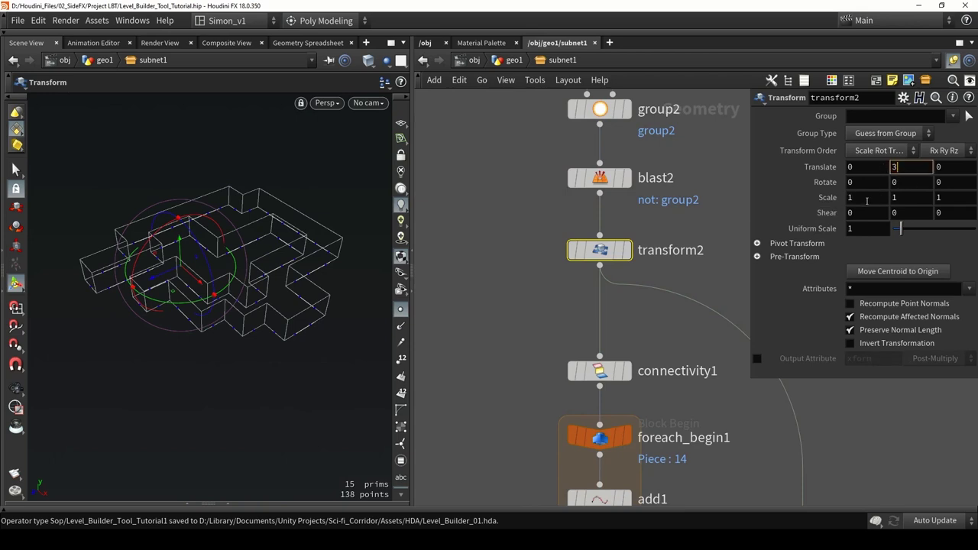
pyautogui.press('Return')
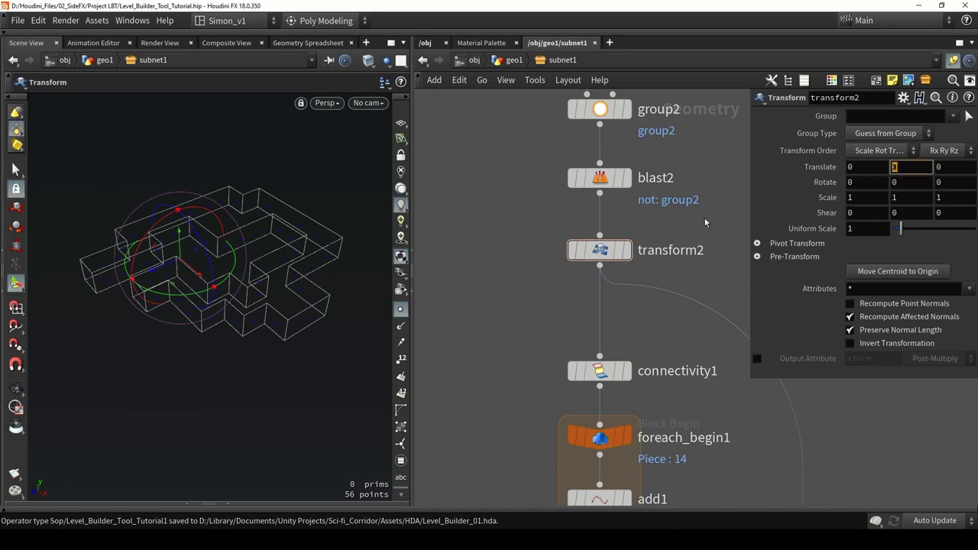
# Save the changed Transform into the Level Builder Tool Tutorial1 asset.
pyautogui.click(89, 23)
pyautogui.moveTo(153, 87)
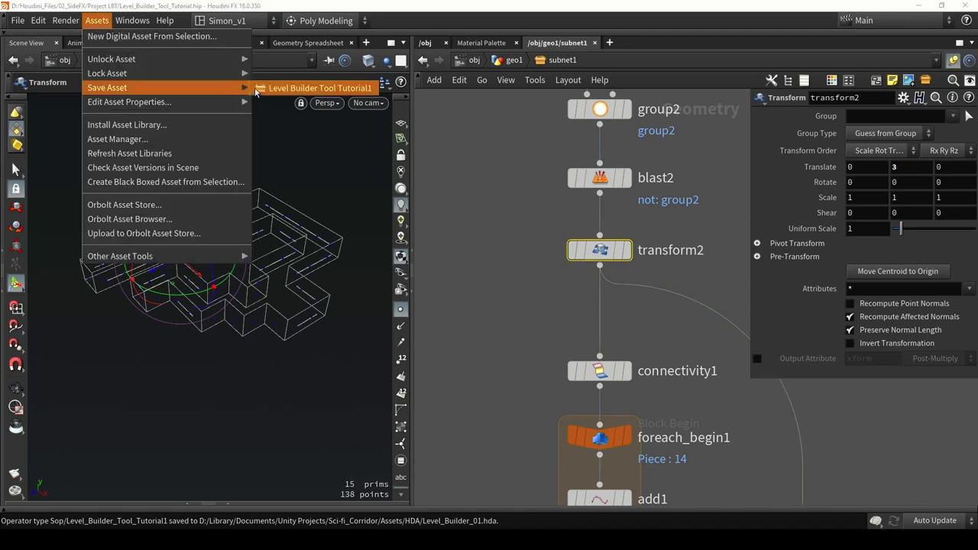
pyautogui.click(259, 89)
# Switch to Unity and examine the height and placement of the updated large and small walls around the level.
pyautogui.hotkey('alt', 'Tab')
pyautogui.press('w')
pyautogui.moveTo(556, 230); pyautogui.dragTo(362, 188, button='right')
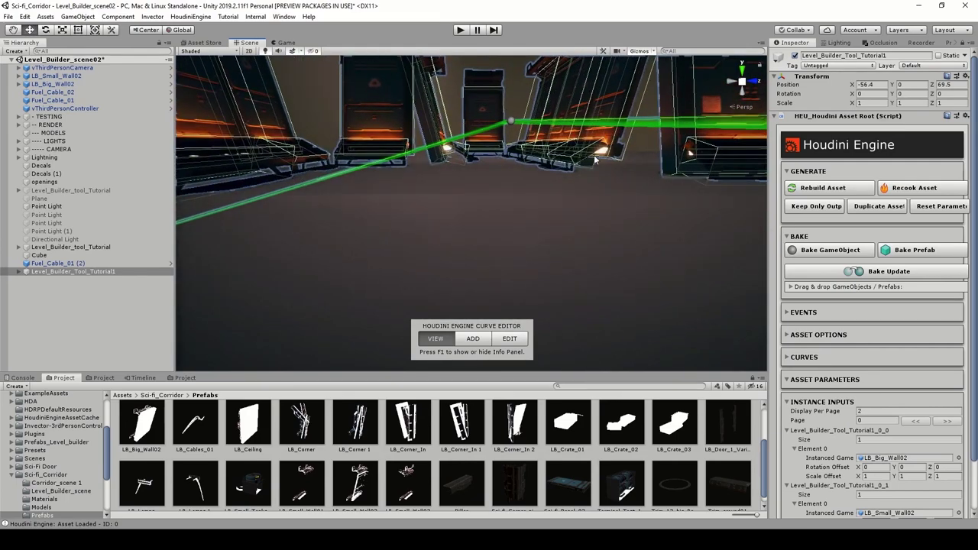
pyautogui.keyDown('alt'); pyautogui.moveTo(595, 159); pyautogui.dragTo(679, 236); pyautogui.keyUp('alt')
pyautogui.keyDown('alt'); pyautogui.moveTo(505, 191); pyautogui.dragTo(592, 178); pyautogui.keyUp('alt')
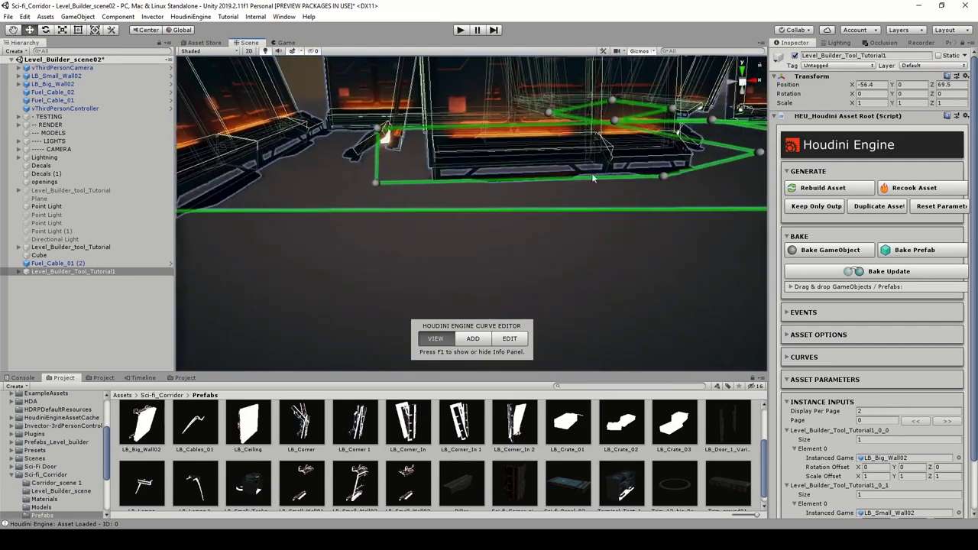
pyautogui.moveTo(593, 178); pyautogui.dragTo(568, 214, button='right')
pyautogui.moveTo(629, 183); pyautogui.dragTo(399, 165, button='right')
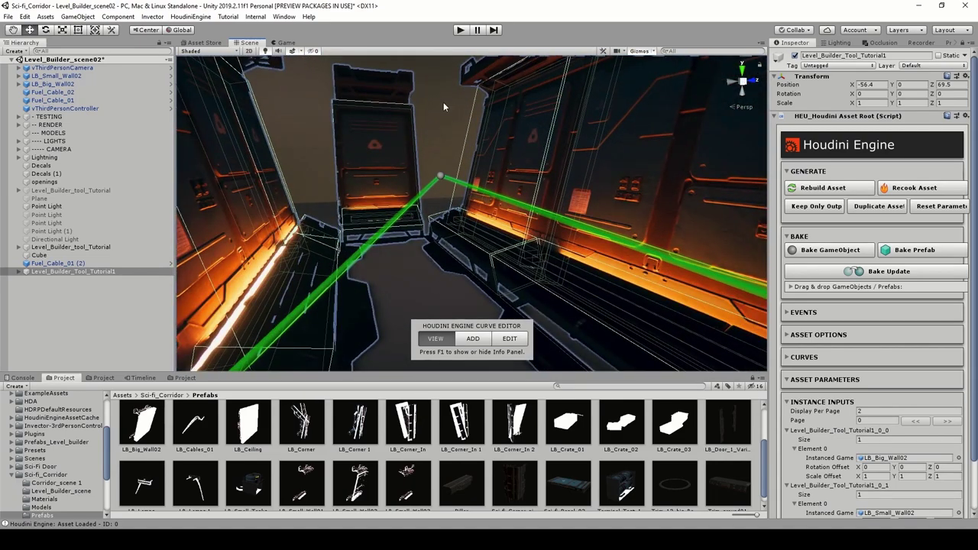
pyautogui.moveTo(444, 107); pyautogui.dragTo(556, 198, button='right')
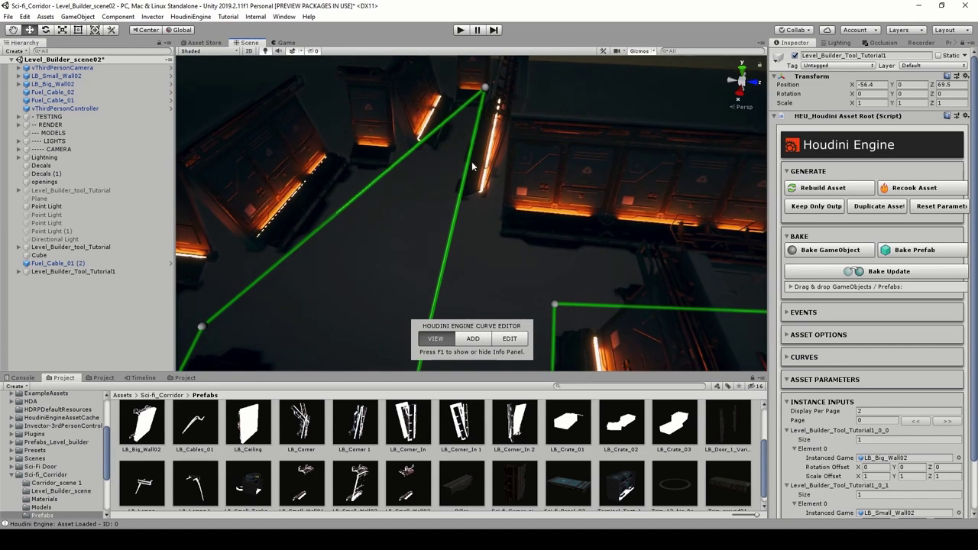
pyautogui.moveTo(472, 166); pyautogui.dragTo(498, 329, button='right')
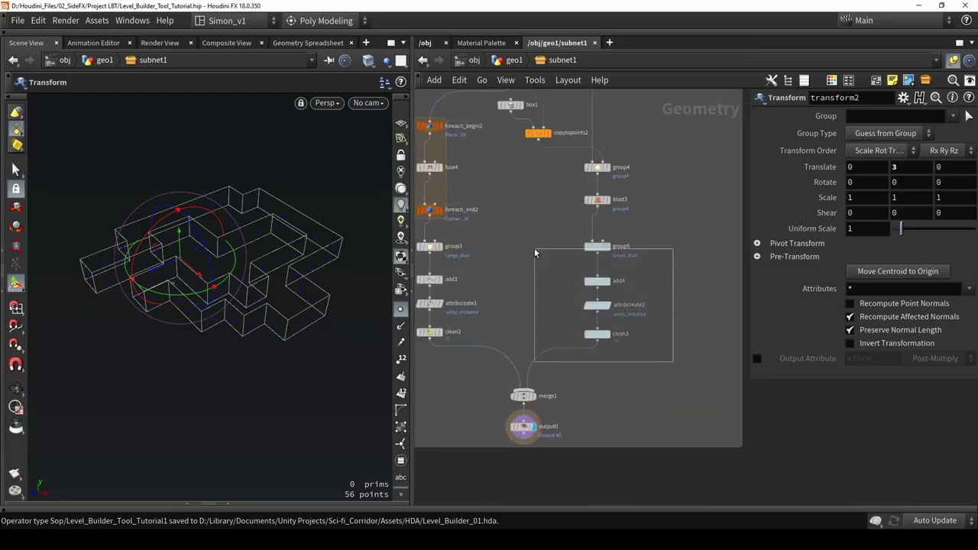
# In Houdini, copy the Add, Attribute Create and Clean nodes of the small-wall branch.
pyautogui.moveTo(534, 248); pyautogui.dragTo(539, 264)
pyautogui.hotkey('ctrl', 'c')
pyautogui.press('h')
# Delete the corner placeholder nodes box5, bend1, Center7, Center8, copytopoints6 and copytopoints7 between split1 and merge2.
pyautogui.moveTo(634, 200); pyautogui.dragTo(588, 327, button='middle')
pyautogui.scroll(4, 621, 226)
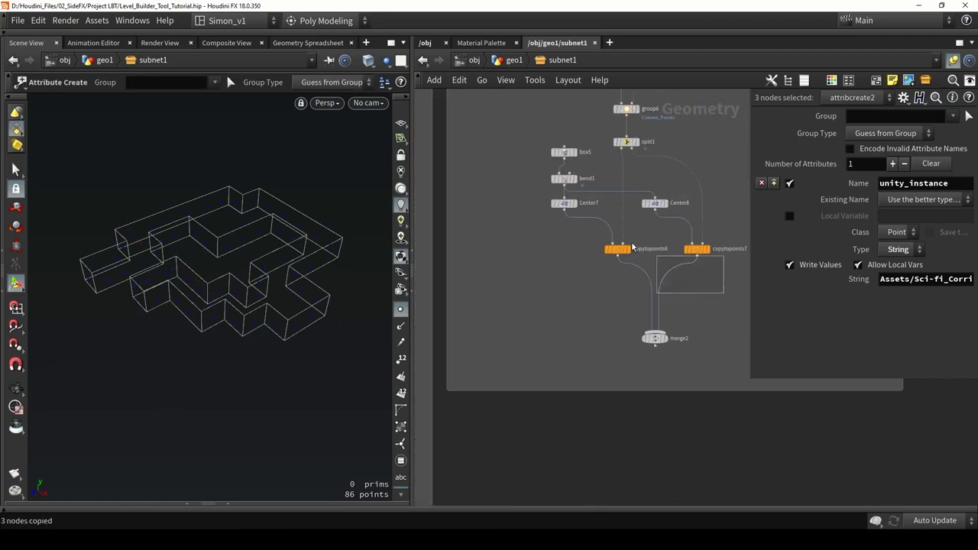
pyautogui.moveTo(543, 158); pyautogui.dragTo(544, 157)
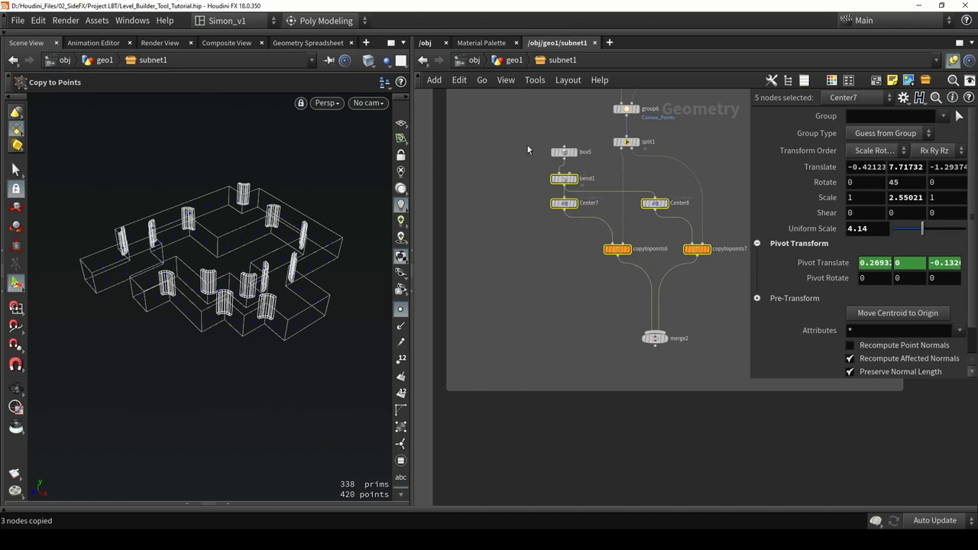
pyautogui.keyDown('shift'); pyautogui.moveTo(581, 177); pyautogui.dragTo(581, 177); pyautogui.keyUp('shift')
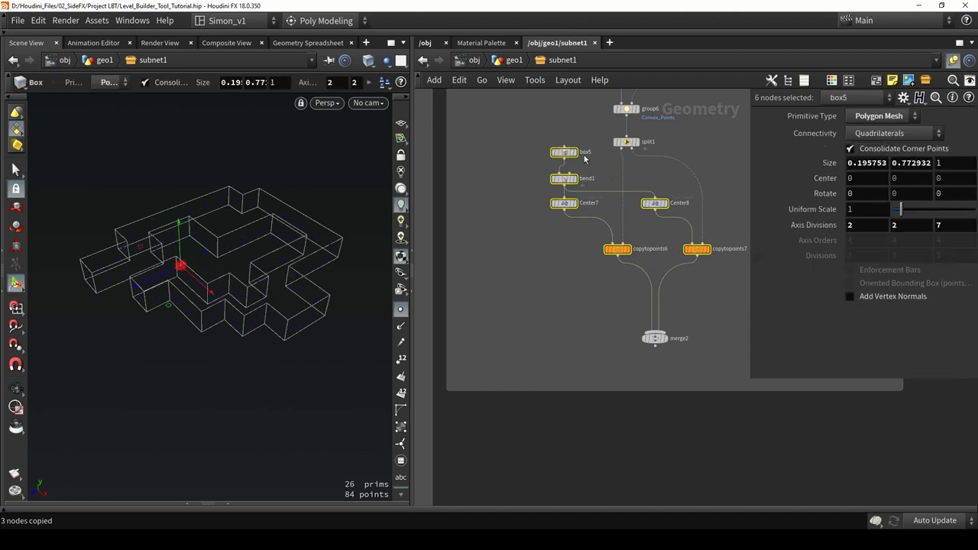
pyautogui.moveTo(706, 288); pyautogui.dragTo(655, 313, button='middle')
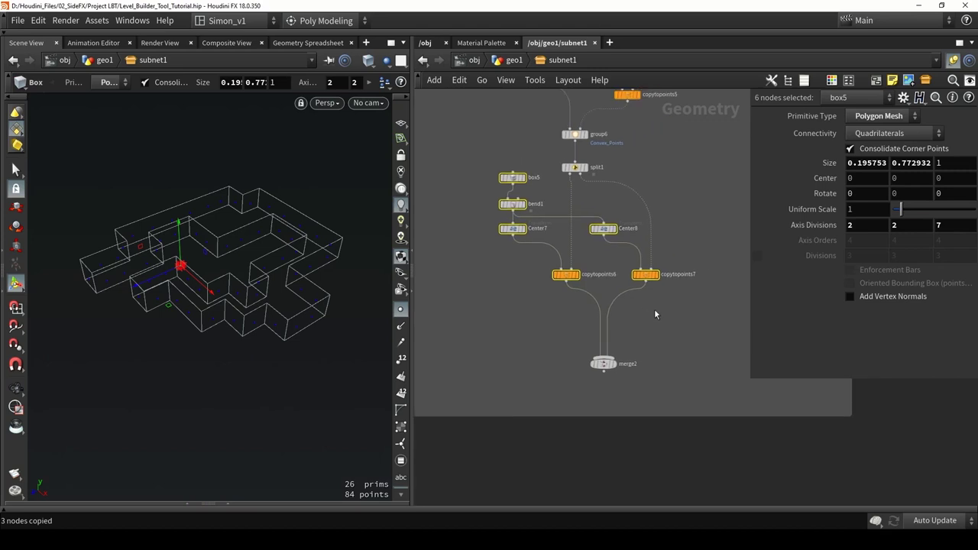
pyautogui.press('Delete')
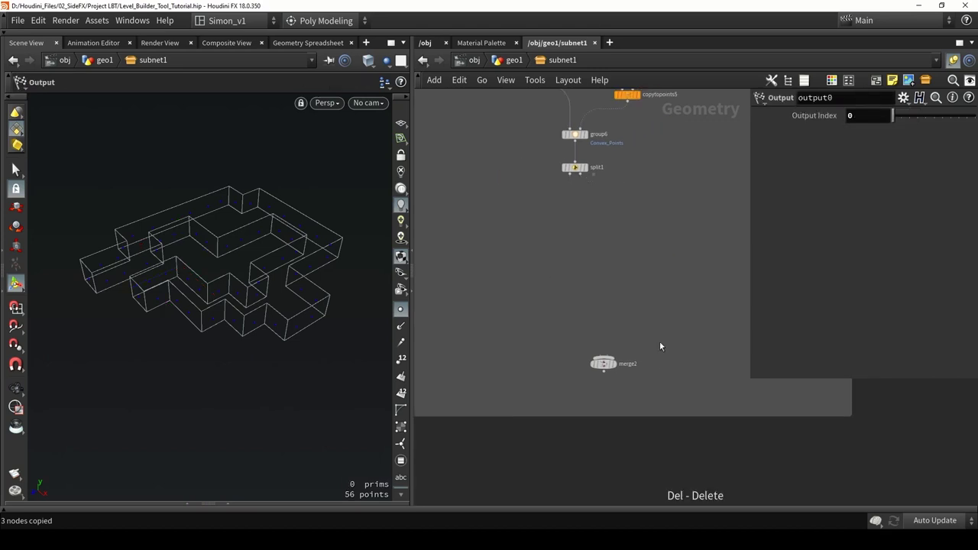
# Paste the copied Add, Attribute Create and Clean nodes and connect them to the first output of split1.
pyautogui.hotkey('ctrl', 'v')
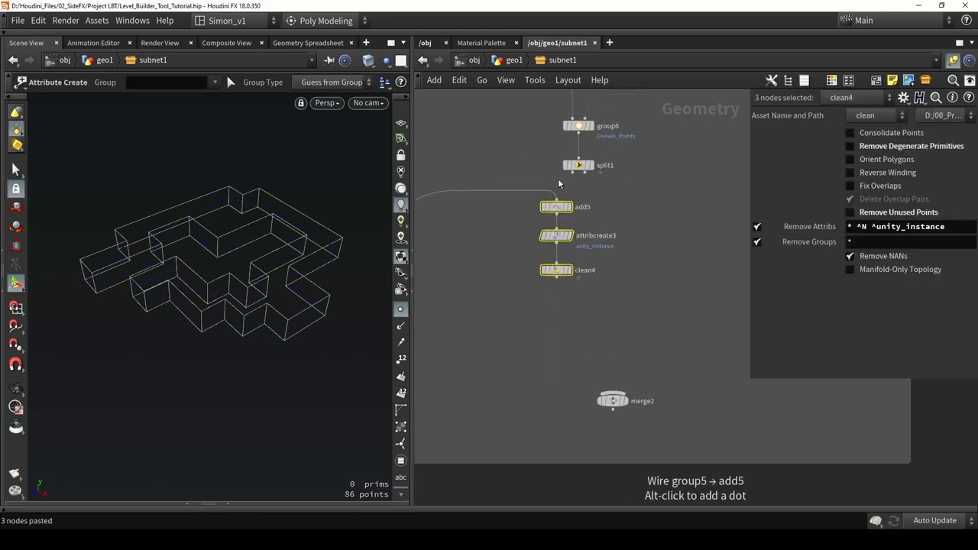
pyautogui.scroll(3, 558, 179)
pyautogui.moveTo(556, 261); pyautogui.dragTo(492, 271)
pyautogui.click(493, 272)
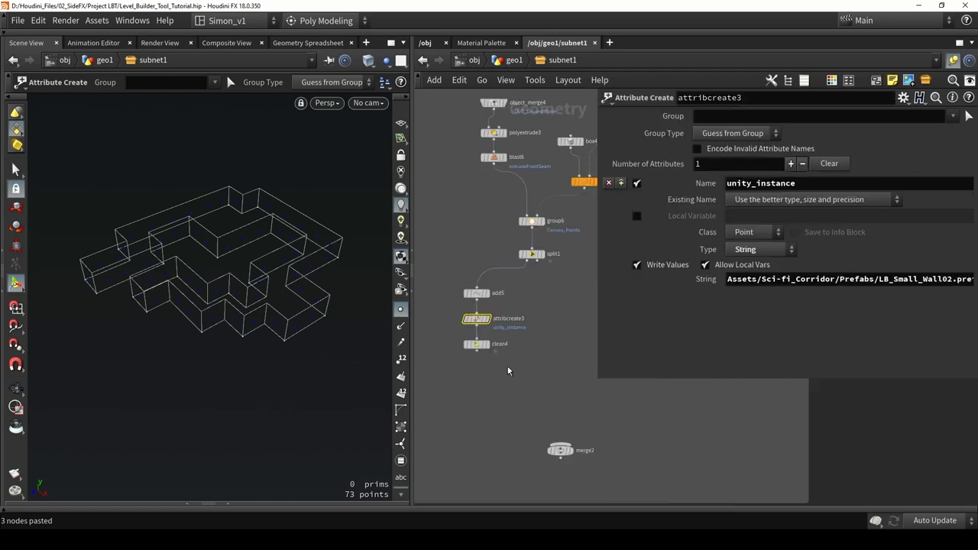
# Duplicate the pasted chain for the second output of split1, and connect both Clean nodes to merge2 with its output displayed.
pyautogui.moveTo(509, 372); pyautogui.dragTo(460, 278)
pyautogui.keyDown('alt'); pyautogui.moveTo(483, 297); pyautogui.dragTo(569, 301); pyautogui.keyUp('alt')
pyautogui.scroll(2, 547, 270)
pyautogui.moveTo(533, 256); pyautogui.dragTo(558, 294)
pyautogui.click(561, 297)
pyautogui.click(571, 339)
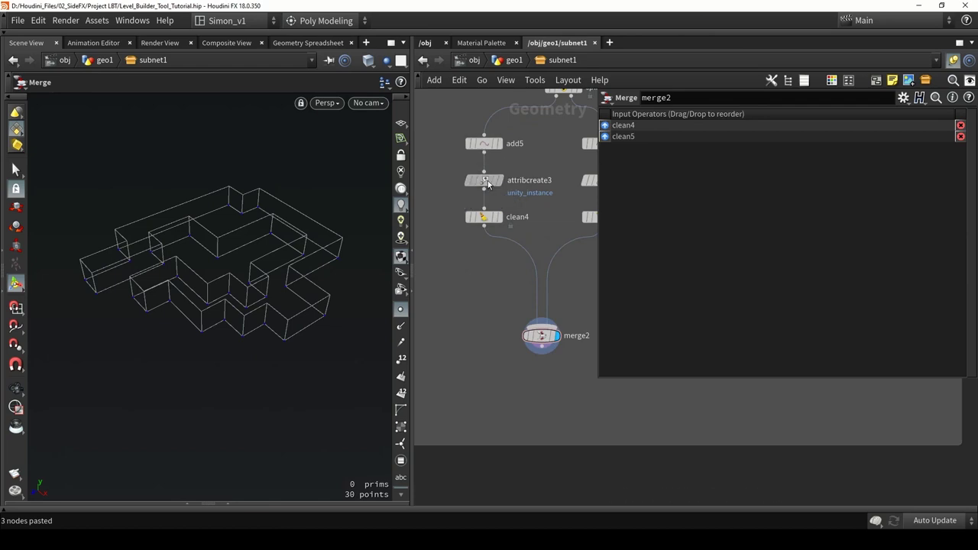
# Review the unity_instance prefab path of the first corner chain, and move output0 to the free area below the network boxes.
pyautogui.click(488, 180)
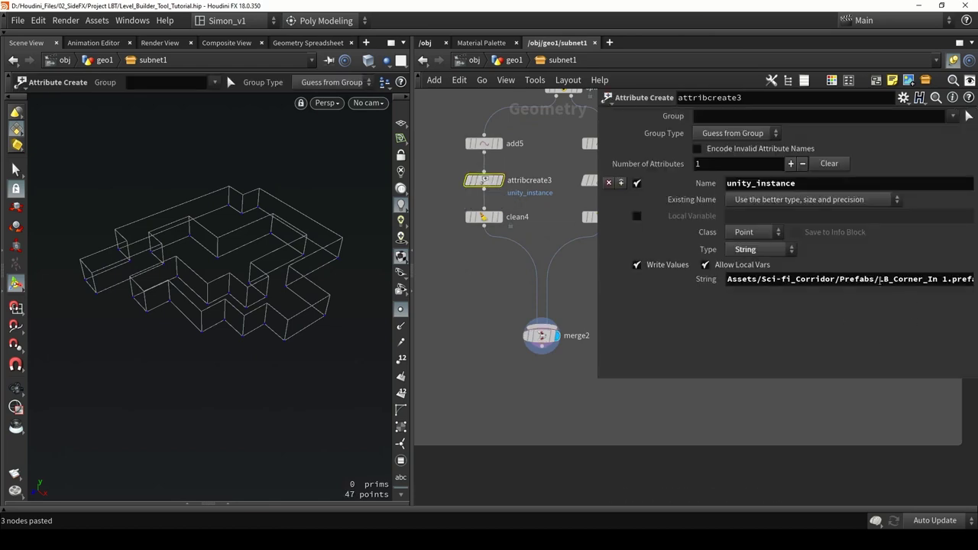
pyautogui.click(540, 411)
pyautogui.moveTo(536, 374); pyautogui.dragTo(529, 249, button='middle')
pyautogui.scroll(-2, 527, 244)
pyautogui.moveTo(533, 224); pyautogui.dragTo(533, 246)
pyautogui.scroll(-4, 544, 246)
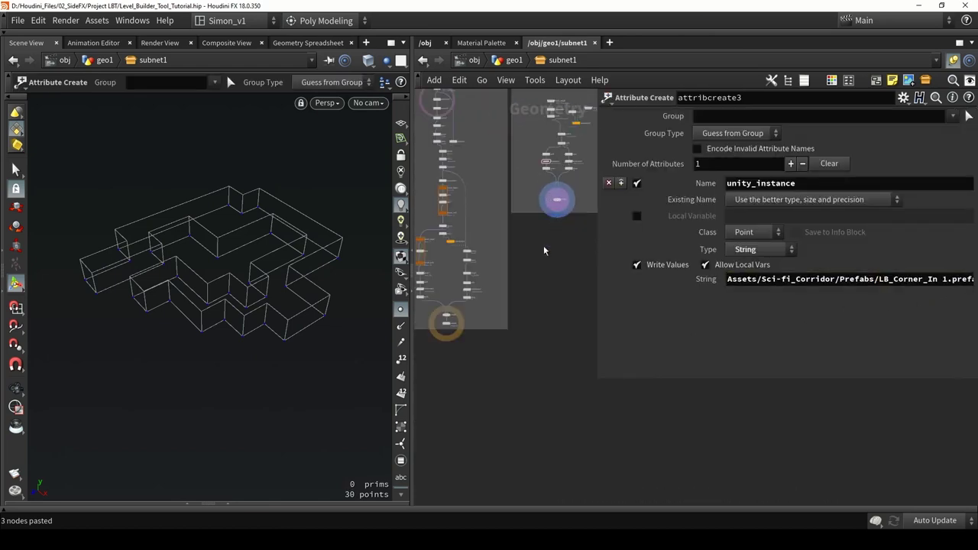
pyautogui.scroll(1, 443, 324)
pyautogui.moveTo(443, 324); pyautogui.dragTo(553, 394)
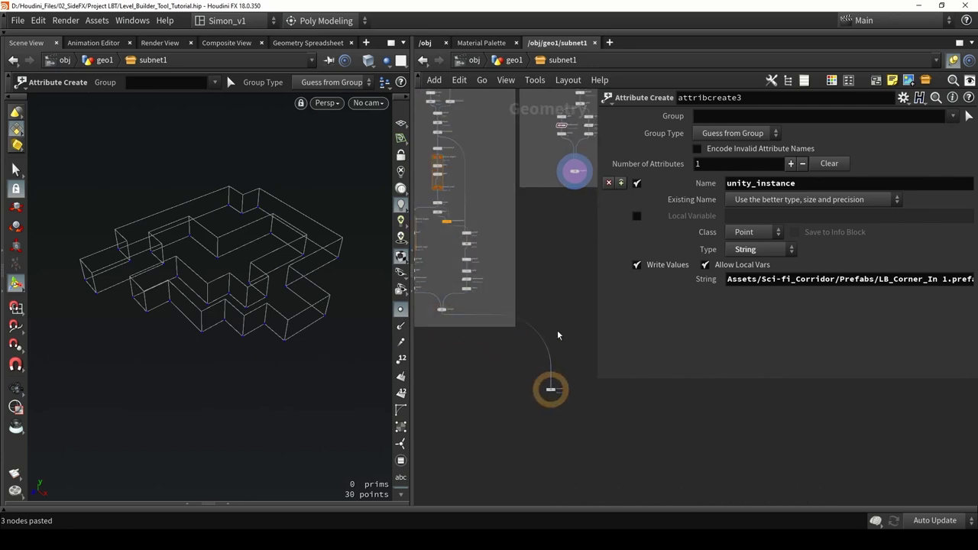
# Insert a Merge node ahead of output0 that combines merge1 and merge2.
pyautogui.press('Tab')
pyautogui.write('merge')
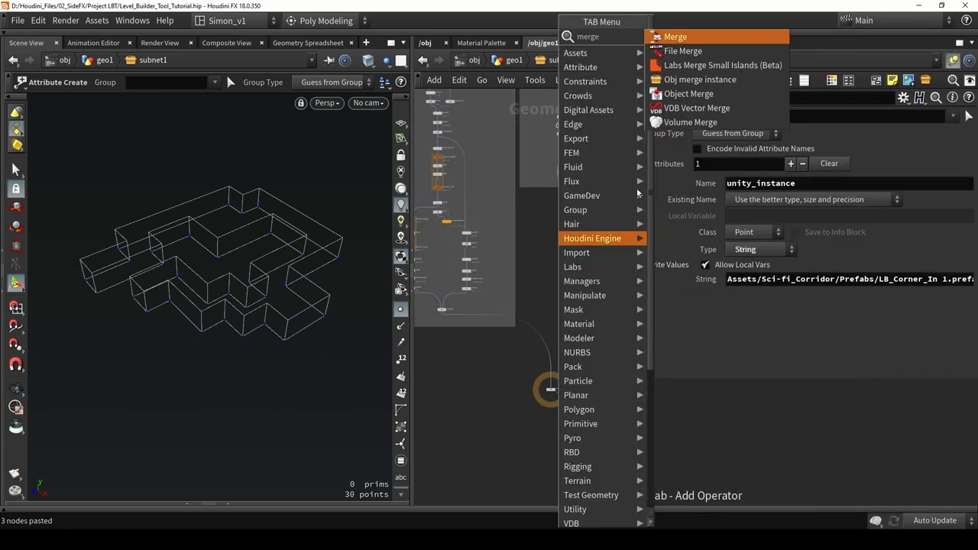
pyautogui.press('Return')
pyautogui.click(547, 351)
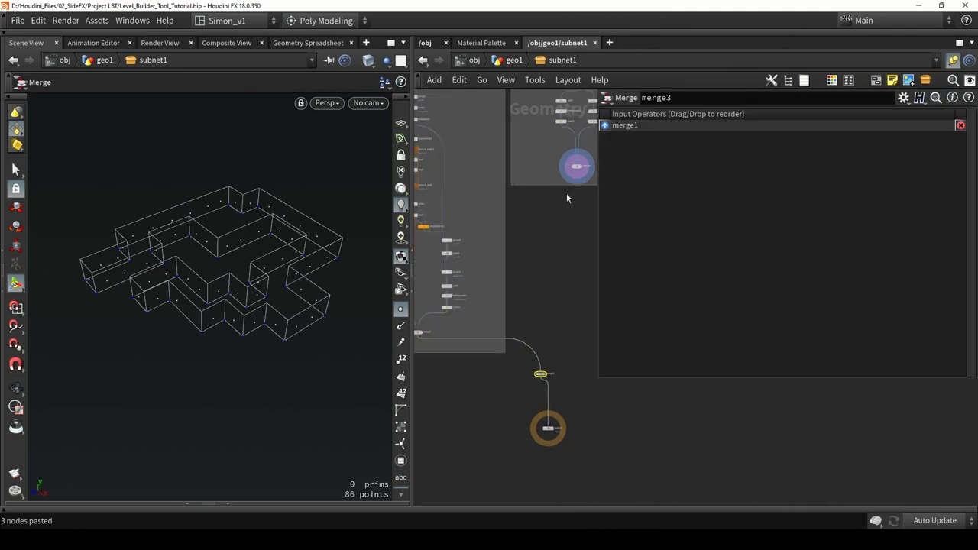
pyautogui.moveTo(560, 381); pyautogui.dragTo(537, 406)
pyautogui.moveTo(551, 483); pyautogui.dragTo(509, 311, button='middle')
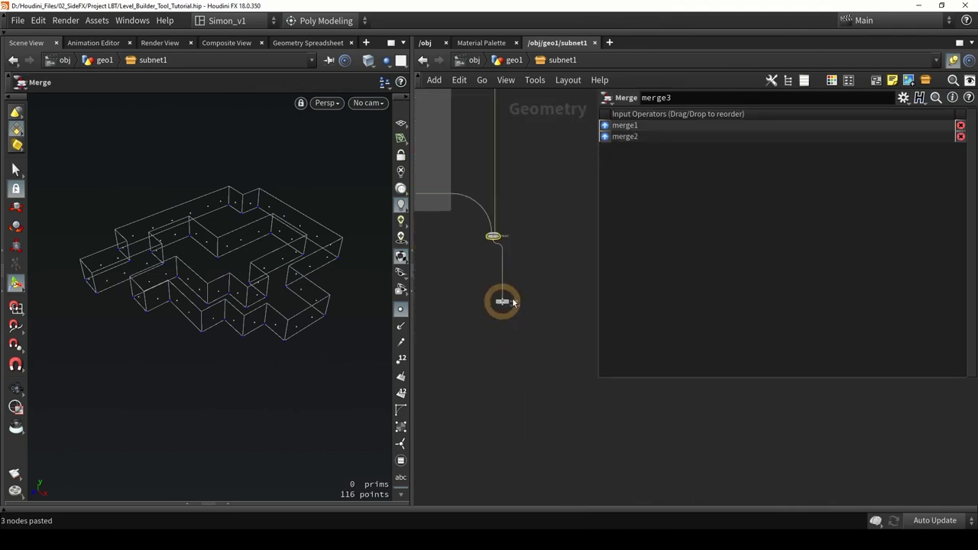
# Display output0 and save the Level_Builder_Tool_Tutorial1 digital asset.
pyautogui.scroll(2, 508, 315)
pyautogui.click(501, 296)
pyautogui.moveTo(533, 343); pyautogui.dragTo(446, 256)
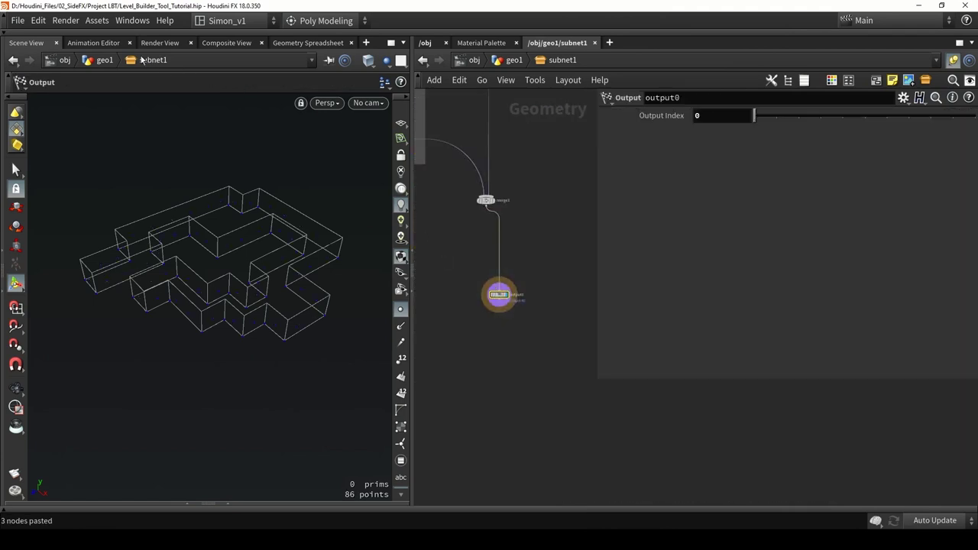
pyautogui.click(96, 20)
pyautogui.click(305, 87)
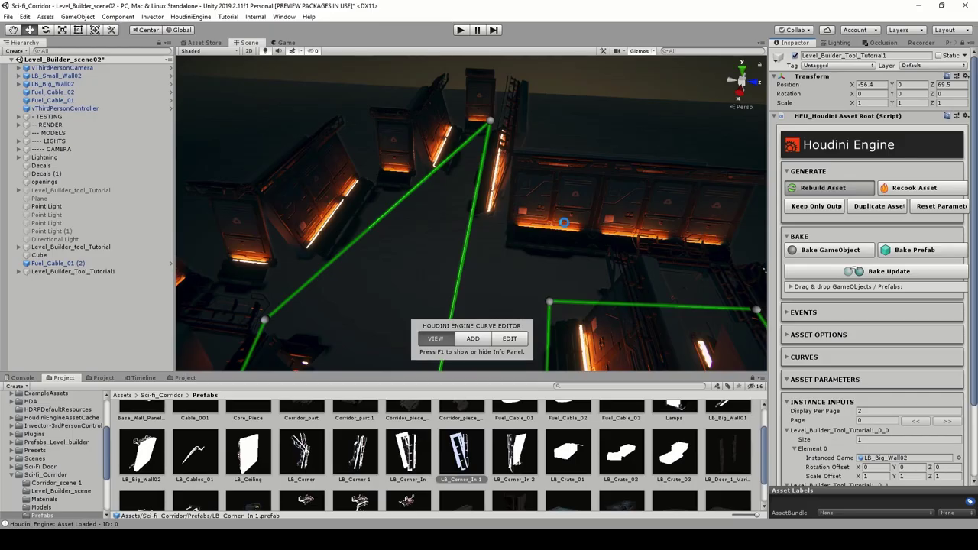
# Switch to Unity, rebuild the level builder asset and inspect how the corner prefabs are oriented against the walls.
pyautogui.moveTo(559, 224); pyautogui.dragTo(554, 210, button='right')
pyautogui.press('a')
pyautogui.press('w')
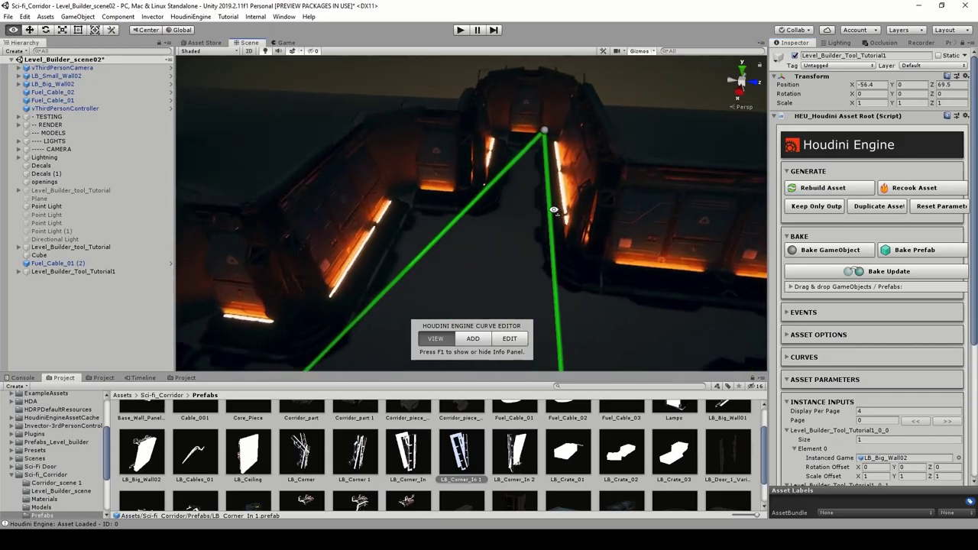
pyautogui.keyDown('alt'); pyautogui.moveTo(554, 210); pyautogui.dragTo(476, 224); pyautogui.keyUp('alt')
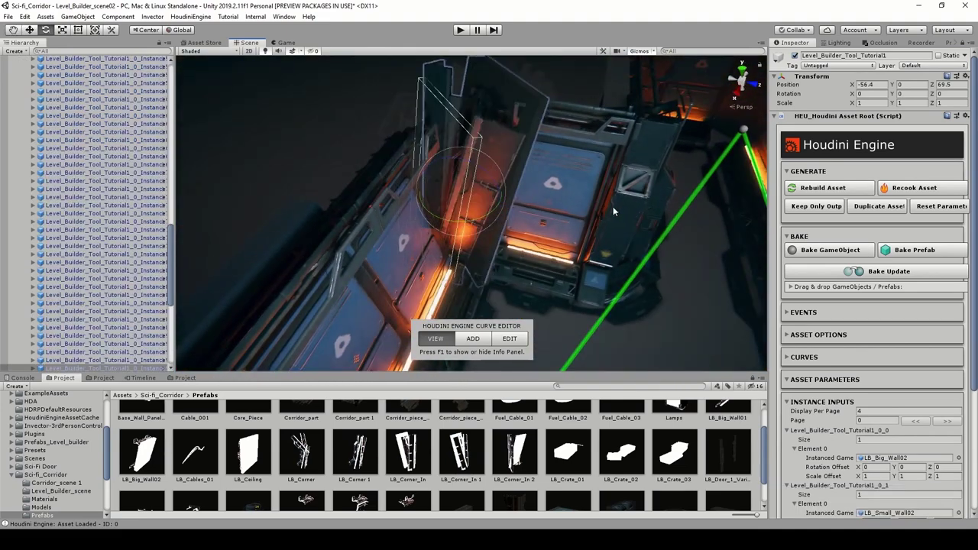
pyautogui.keyDown('alt'); pyautogui.moveTo(725, 184); pyautogui.dragTo(548, 190); pyautogui.keyUp('alt')
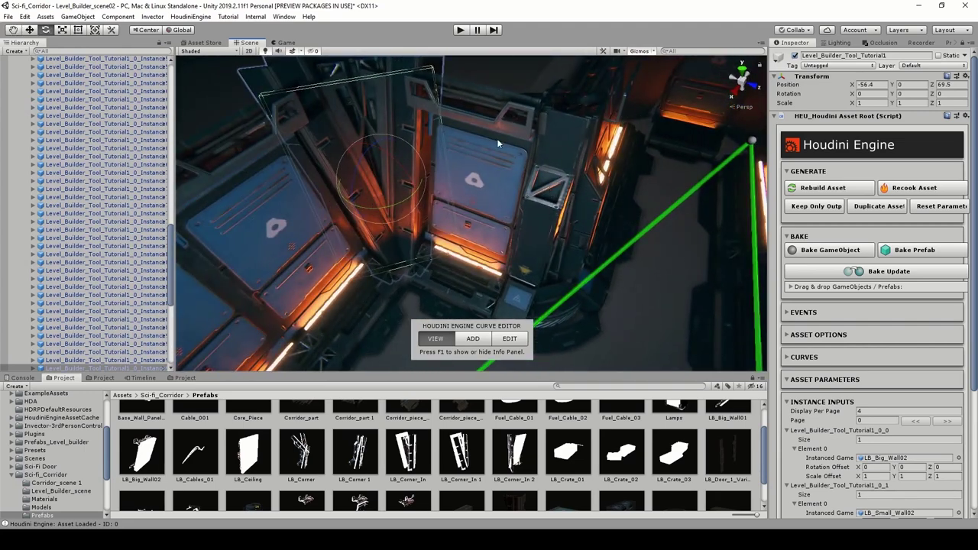
pyautogui.keyDown('alt'); pyautogui.moveTo(496, 139); pyautogui.dragTo(306, 272); pyautogui.keyUp('alt')
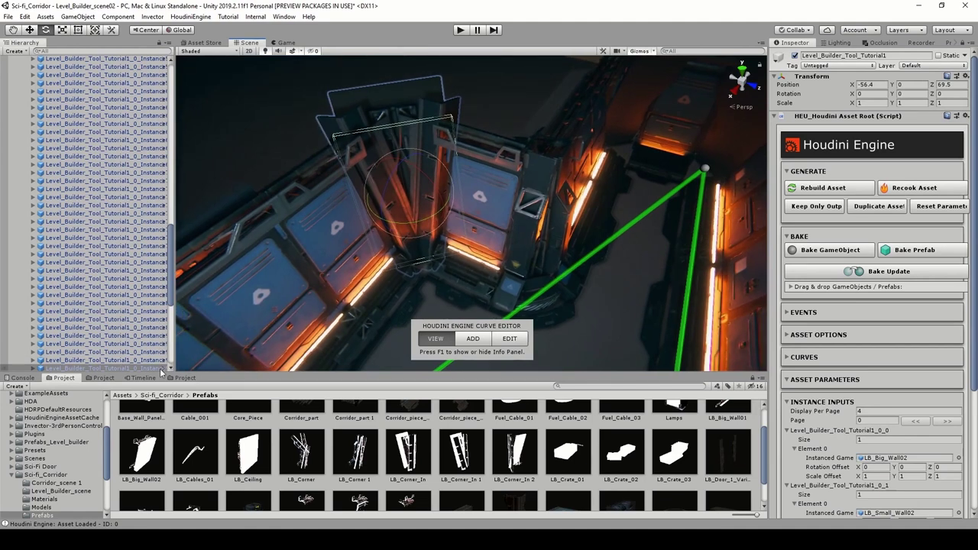
# Open the LB_Corner_In 1 prefab from its instance in the hierarchy and return to the scene.
pyautogui.scroll(-5, 115, 267)
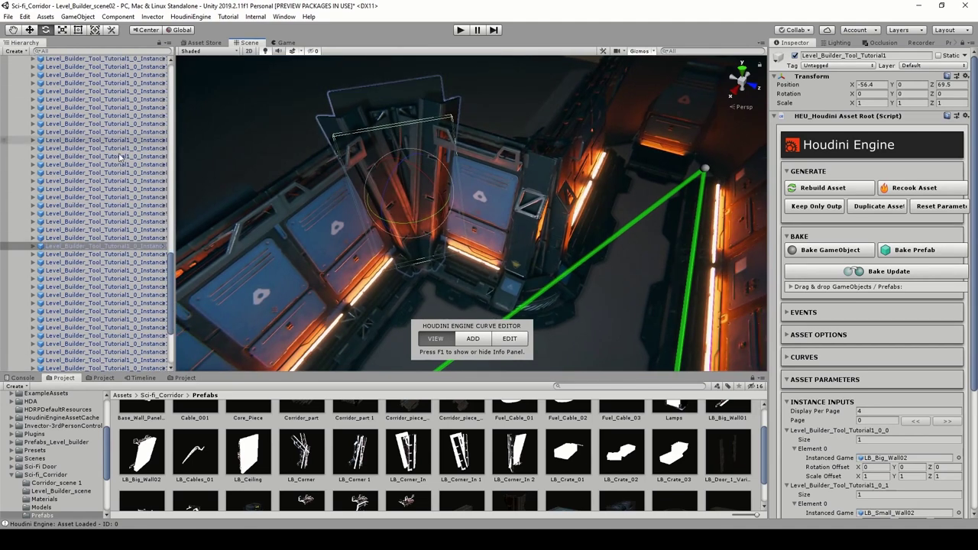
pyautogui.click(164, 247)
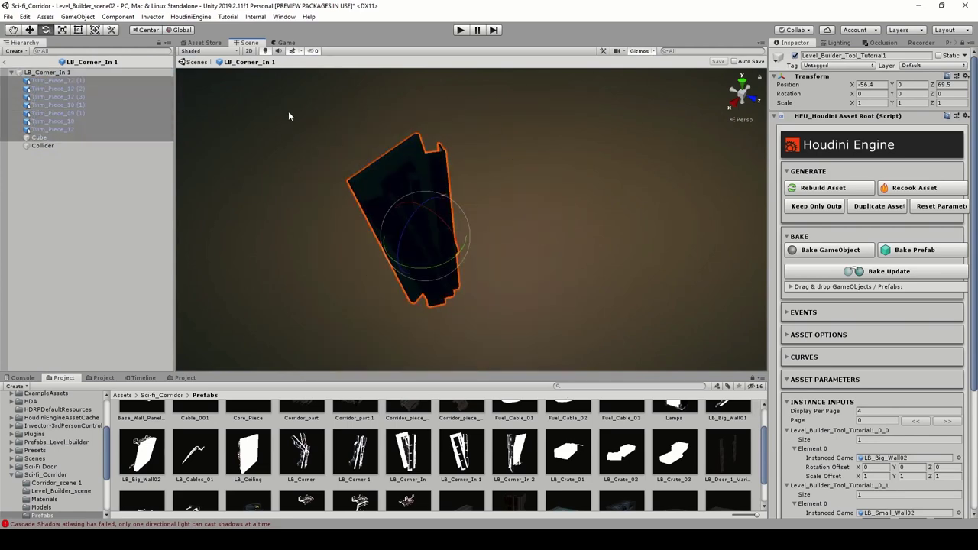
pyautogui.click(195, 63)
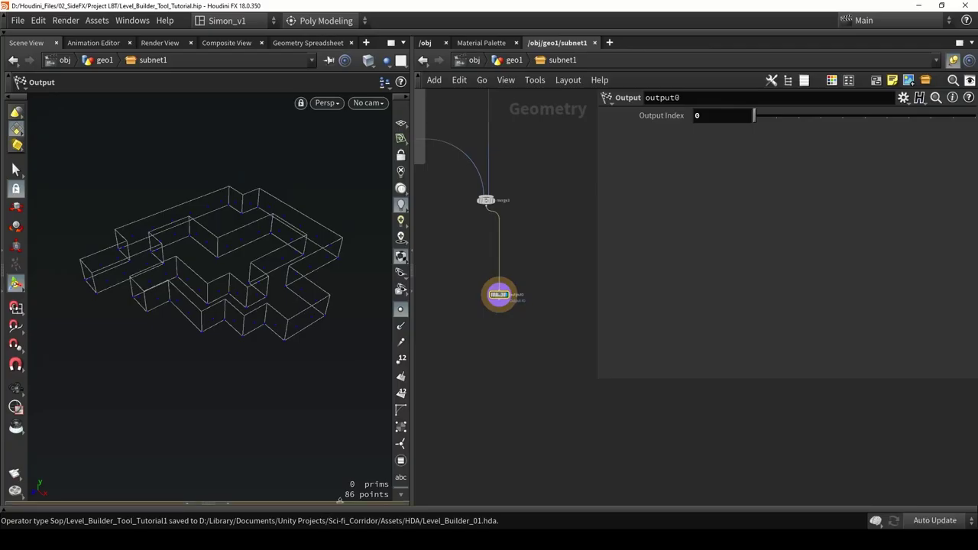
# In Houdini, insert a Normal node between the first output of split1 and add5, and display it.
pyautogui.scroll(-3, 494, 382)
pyautogui.moveTo(542, 194); pyautogui.dragTo(515, 289, button='middle')
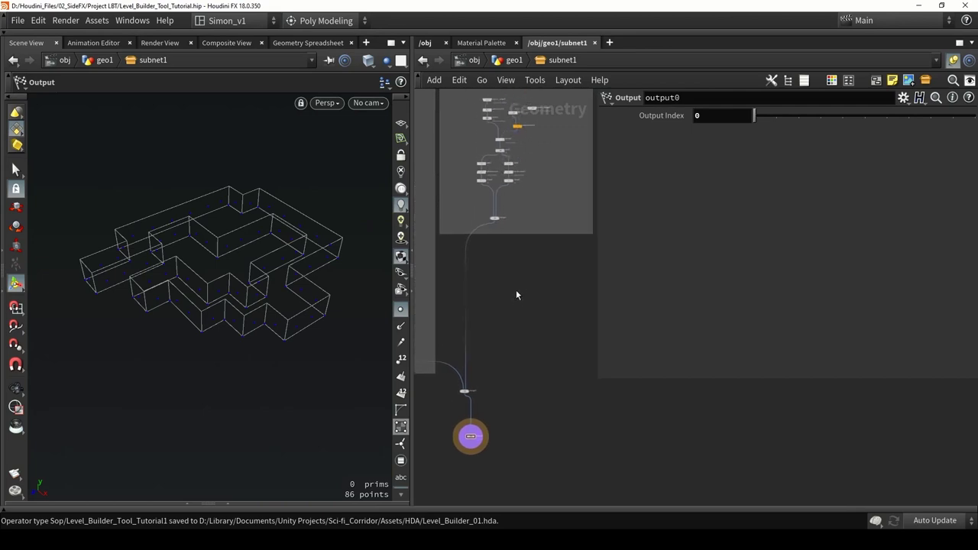
pyautogui.scroll(4, 495, 165)
pyautogui.scroll(1, 513, 201)
pyautogui.moveTo(561, 214); pyautogui.dragTo(545, 246, button='middle')
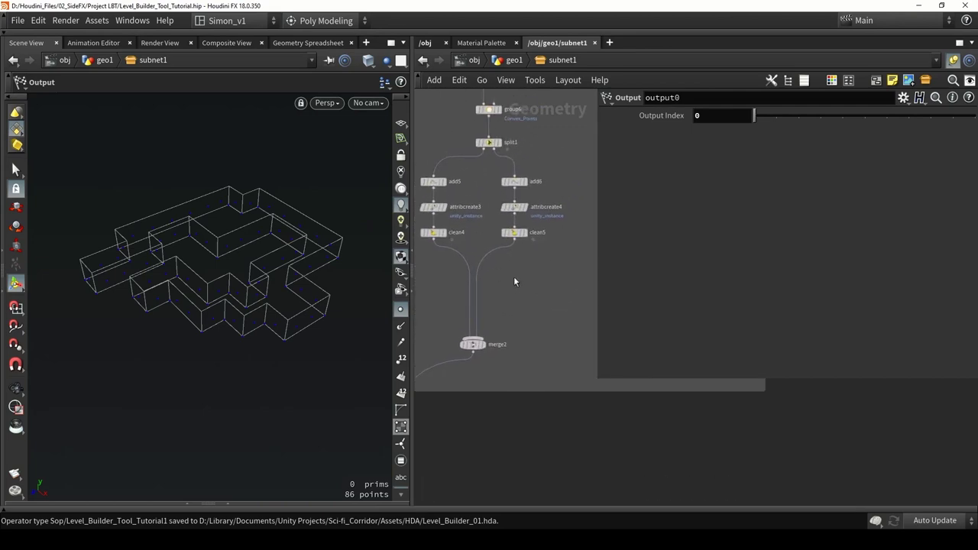
pyautogui.press('Tab')
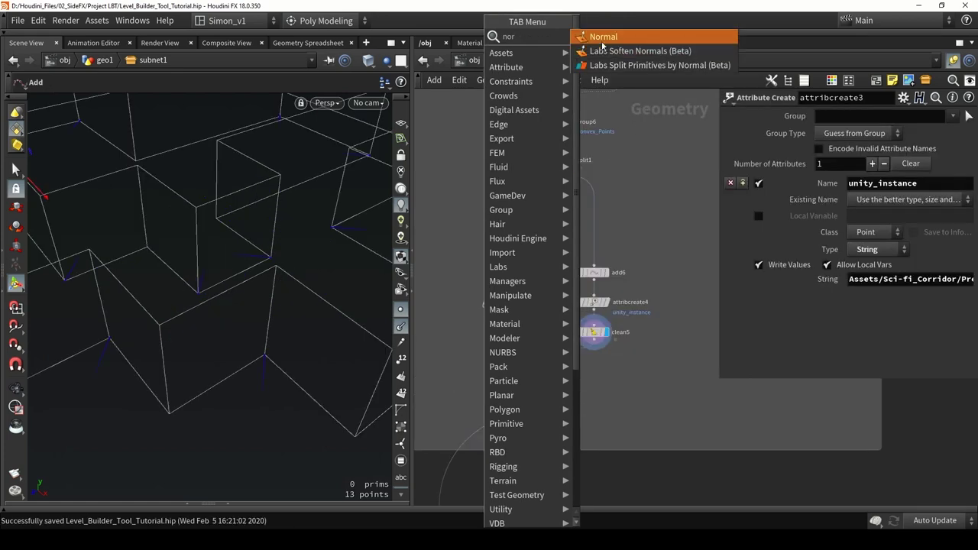
pyautogui.click(601, 35)
pyautogui.click(541, 208)
pyautogui.scroll(2, 540, 211)
pyautogui.moveTo(540, 211); pyautogui.dragTo(472, 245)
pyautogui.click(491, 242)
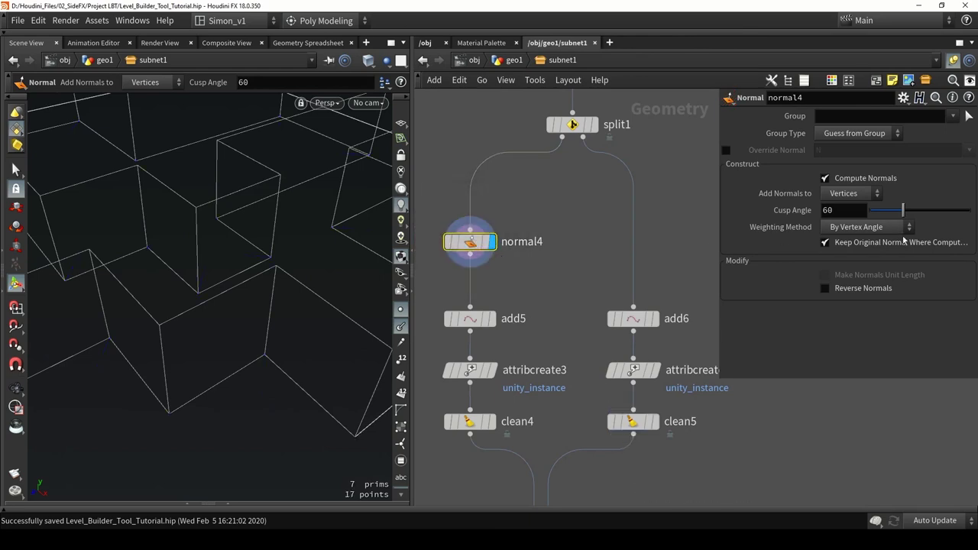
# Disable Compute Normals and enable Reverse Normals on the new Normal node, and save the scene file.
pyautogui.click(844, 180)
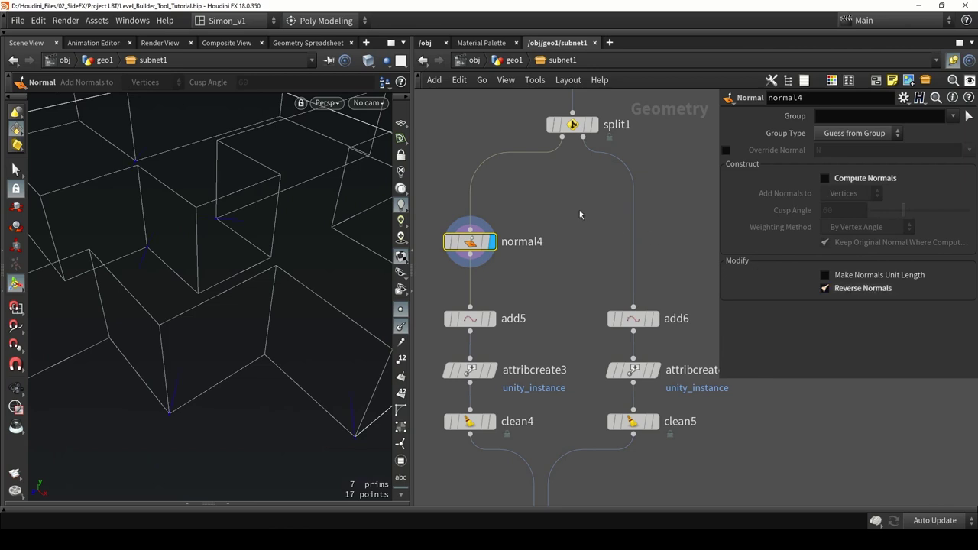
pyautogui.scroll(-1, 579, 191)
pyautogui.hotkey('ctrl', 's')
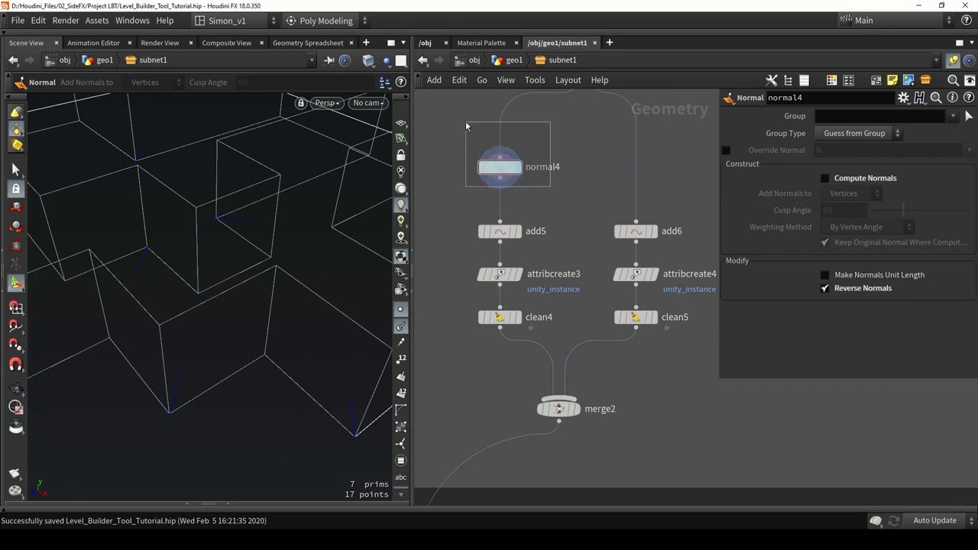
# Select output0 at the end of the network and save the updated digital asset.
pyautogui.scroll(-4, 579, 151)
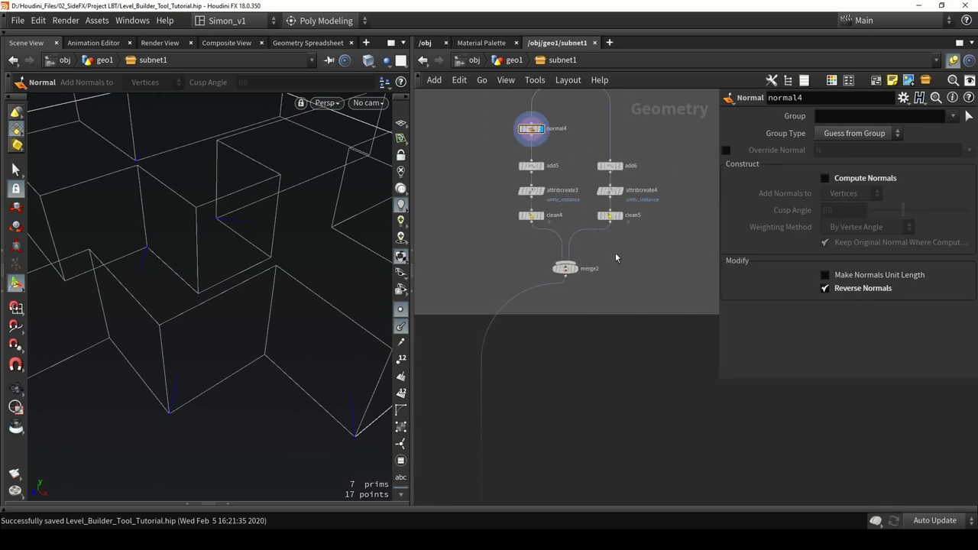
pyautogui.scroll(-4, 615, 252)
pyautogui.moveTo(622, 267); pyautogui.dragTo(626, 194, button='middle')
pyautogui.moveTo(605, 430); pyautogui.dragTo(604, 362, button='middle')
pyautogui.scroll(4, 583, 419)
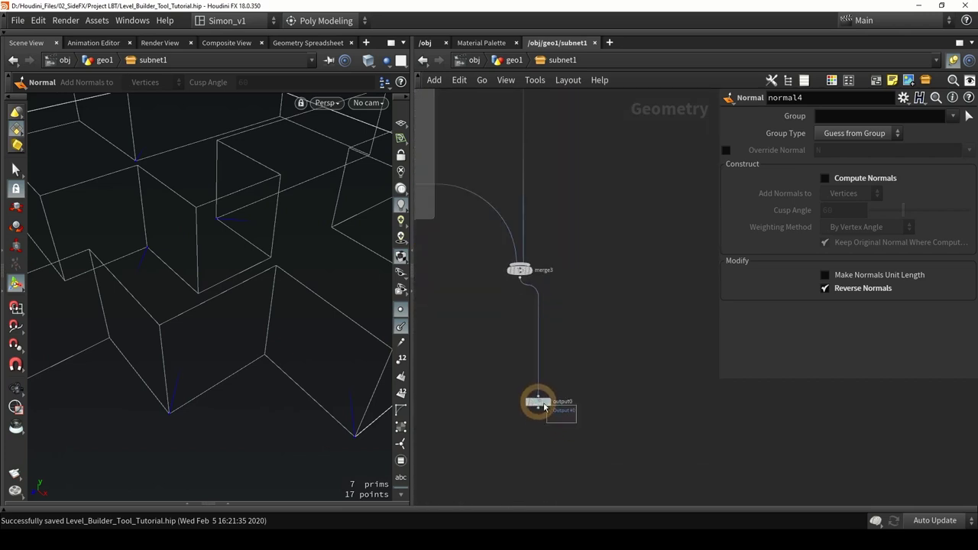
pyautogui.click(542, 403)
pyautogui.click(108, 22)
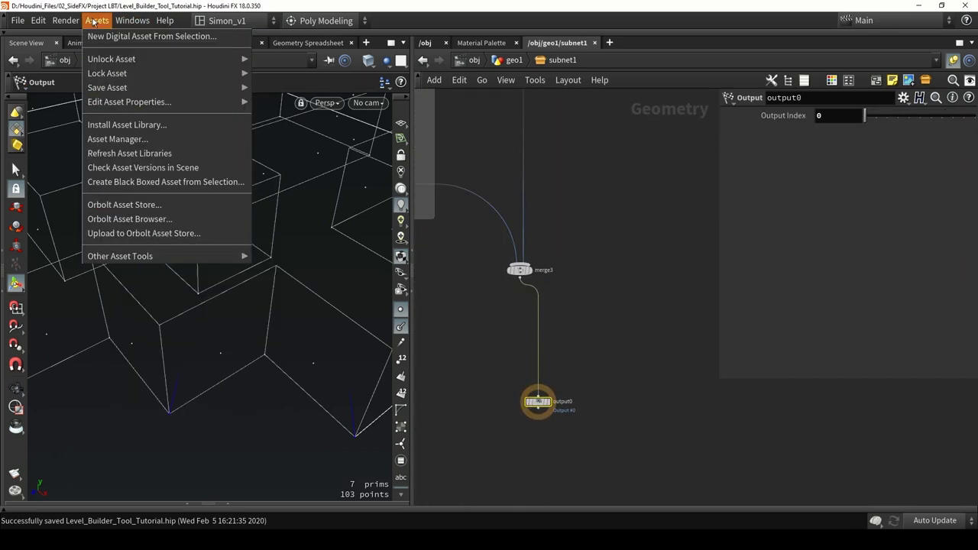
pyautogui.moveTo(230, 86)
pyautogui.click(262, 87)
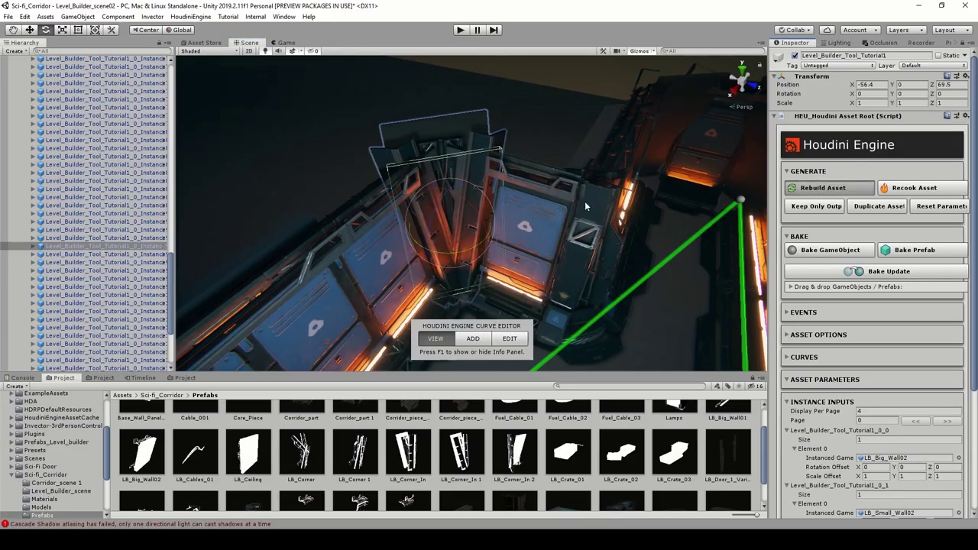
# Switch to Unity, rebuild the level builder asset and inspect the reoriented inner corners along the corridor.
pyautogui.moveTo(585, 202); pyautogui.dragTo(614, 181, button='right')
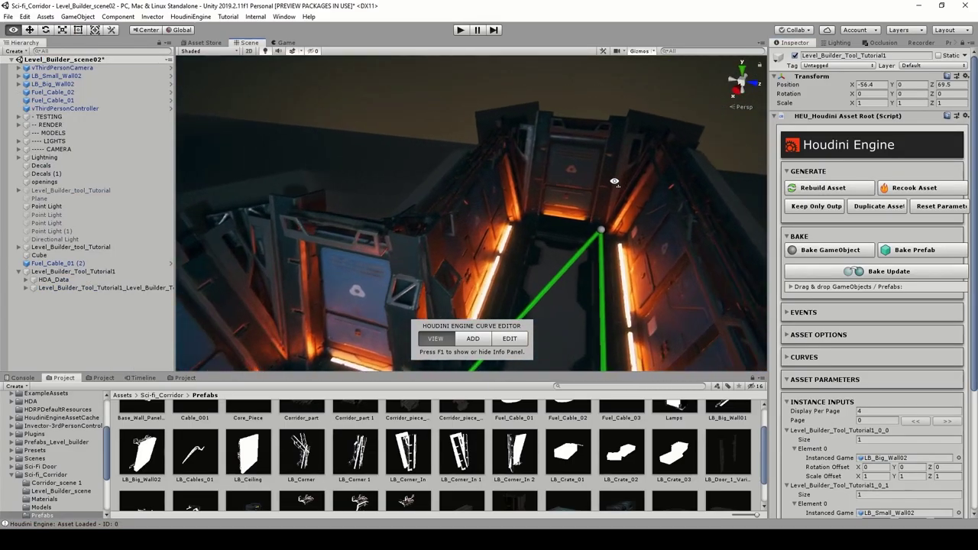
pyautogui.keyDown('alt'); pyautogui.moveTo(614, 182); pyautogui.dragTo(505, 218); pyautogui.keyUp('alt')
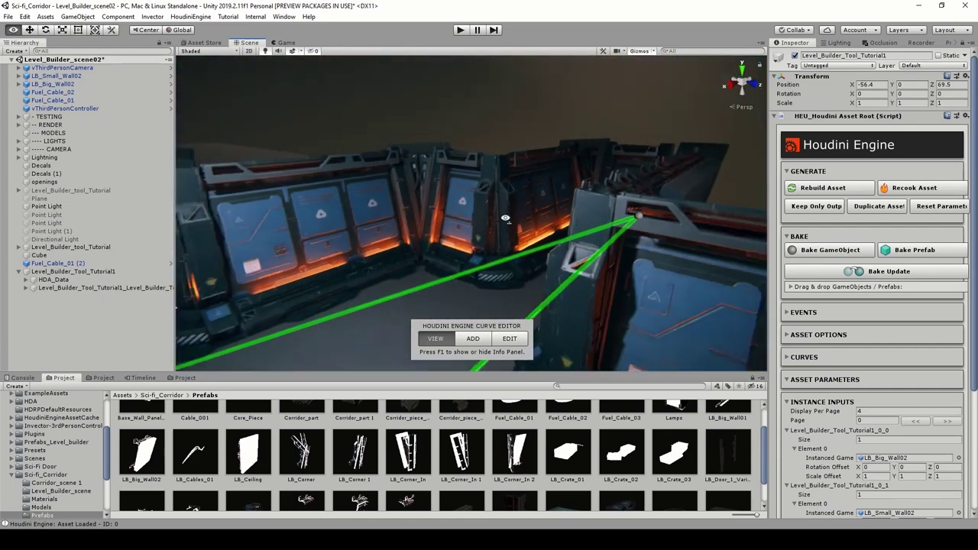
pyautogui.moveTo(505, 218); pyautogui.dragTo(526, 348, button='right')
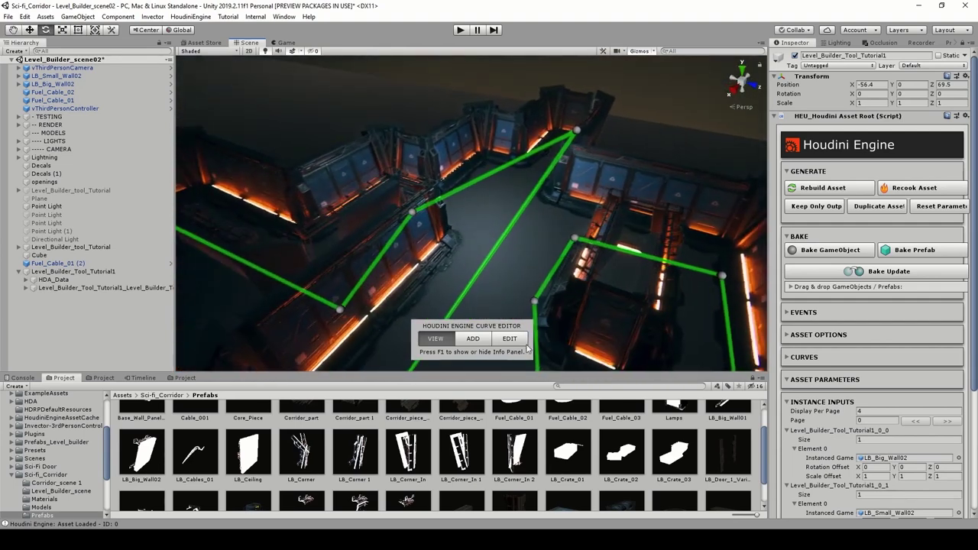
# Put the Houdini Engine curve editor into edit mode and move a control point of the level curve.
pyautogui.click(513, 339)
pyautogui.keyDown('alt'); pyautogui.moveTo(516, 227); pyautogui.dragTo(495, 201); pyautogui.keyUp('alt')
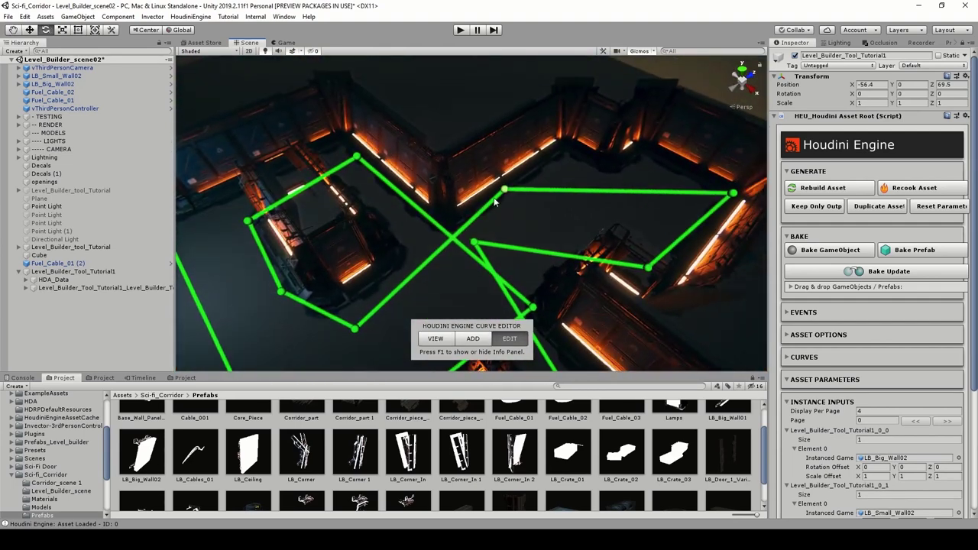
pyautogui.moveTo(484, 159); pyautogui.dragTo(423, 167)
pyautogui.keyDown('alt'); pyautogui.moveTo(408, 132); pyautogui.dragTo(339, 138); pyautogui.keyUp('alt')
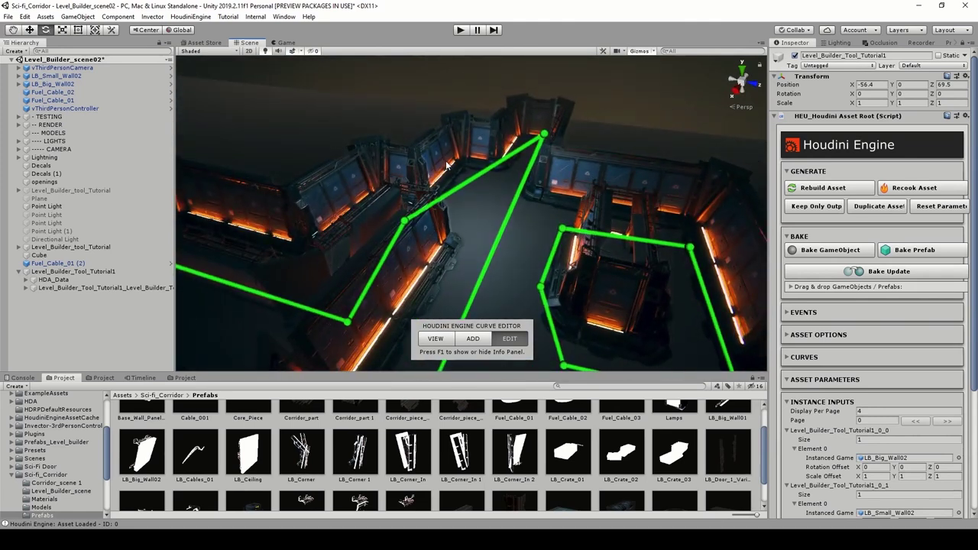
# Return the curve editor to view mode and inspect the walls and corners from inside the corridor.
pyautogui.click(441, 340)
pyautogui.moveTo(585, 178); pyautogui.dragTo(527, 160, button='right')
pyautogui.press('w')
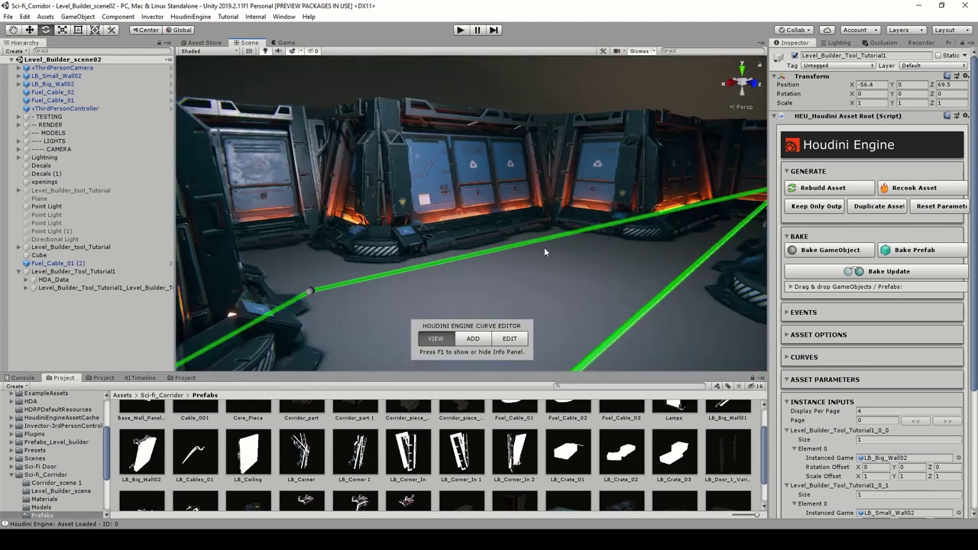
pyautogui.moveTo(426, 293); pyautogui.dragTo(399, 315, button='right')
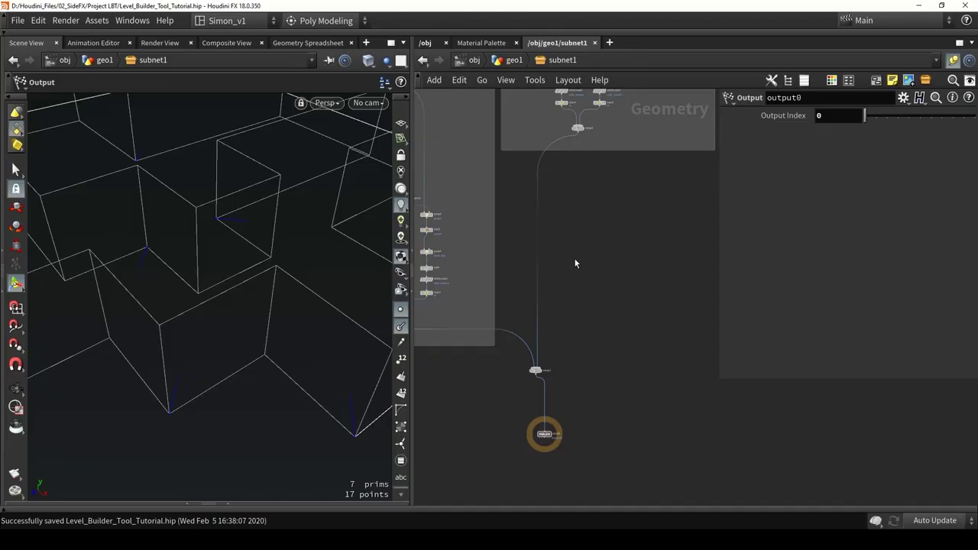
# In Houdini, duplicate the Object Merge node that references OUT_GroundPlane and place the copy outside the corner network box.
pyautogui.moveTo(575, 259); pyautogui.dragTo(558, 364, button='middle')
pyautogui.scroll(-3, 558, 370)
pyautogui.moveTo(614, 211); pyautogui.dragTo(561, 256, button='middle')
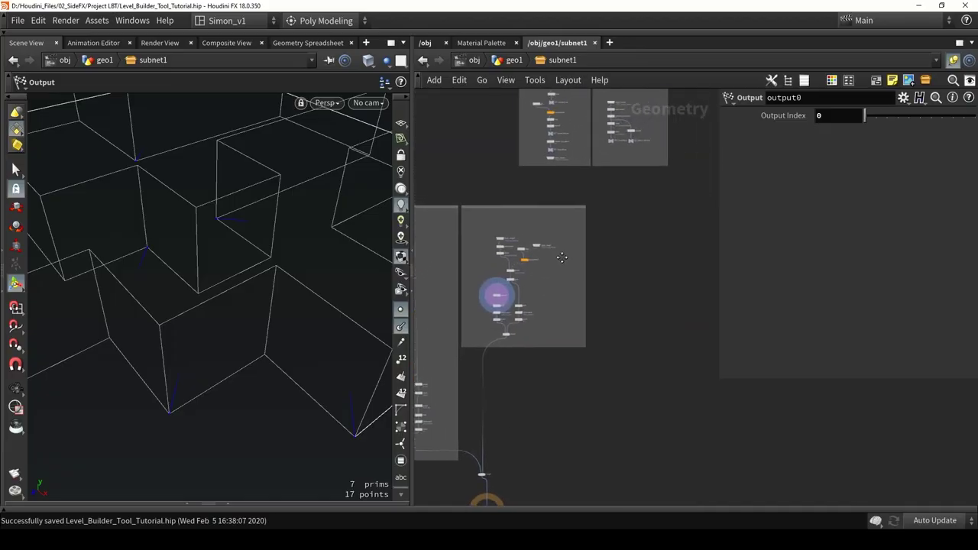
pyautogui.scroll(3, 549, 149)
pyautogui.scroll(4, 547, 155)
pyautogui.moveTo(550, 174); pyautogui.dragTo(602, 291)
pyautogui.moveTo(598, 246); pyautogui.dragTo(588, 175, button='middle')
pyautogui.scroll(-5, 587, 173)
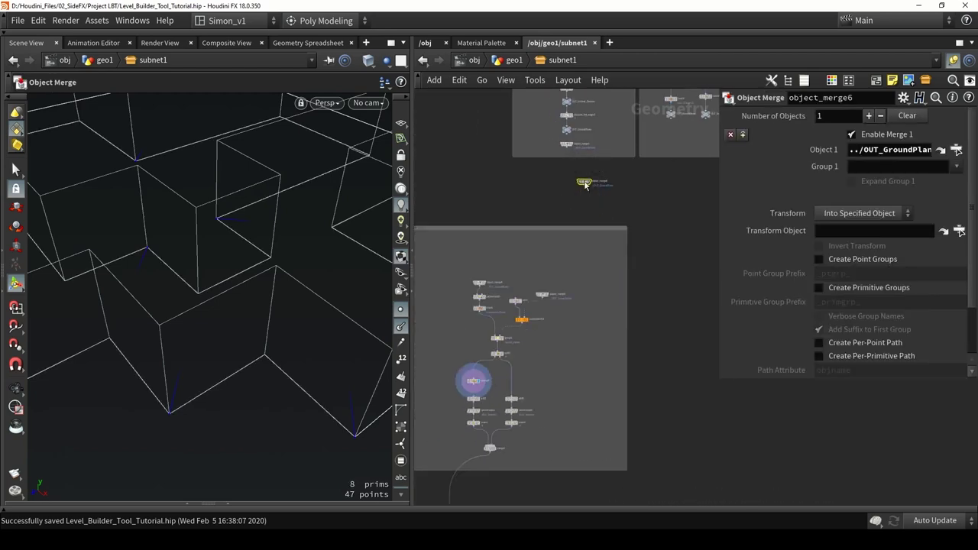
pyautogui.moveTo(585, 185); pyautogui.dragTo(680, 439)
pyautogui.moveTo(674, 393); pyautogui.dragTo(653, 195, button='middle')
pyautogui.scroll(-3, 653, 195)
pyautogui.moveTo(658, 226)
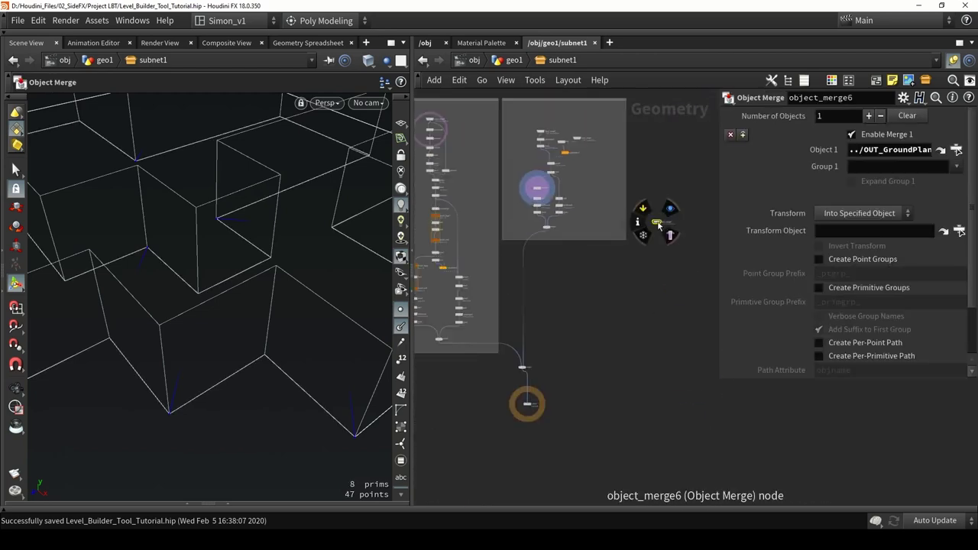
# Place the duplicated OUT_GroundPlane Object Merge node in empty network space, colour it orange-brown and display its output.
pyautogui.moveTo(658, 225); pyautogui.dragTo(566, 312)
pyautogui.scroll(7, 567, 312)
pyautogui.moveTo(624, 353); pyautogui.dragTo(511, 266)
pyautogui.moveTo(723, 381); pyautogui.dragTo(709, 333)
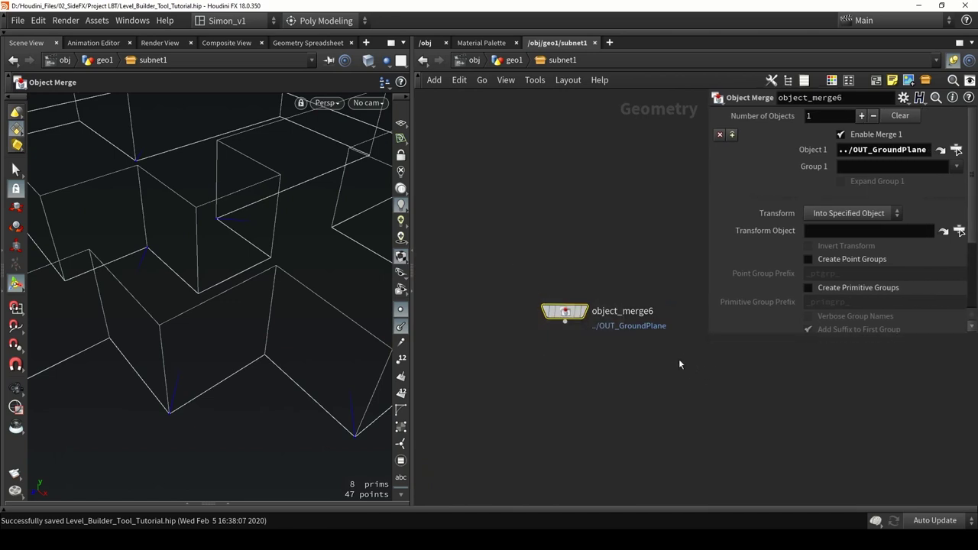
pyautogui.press('c')
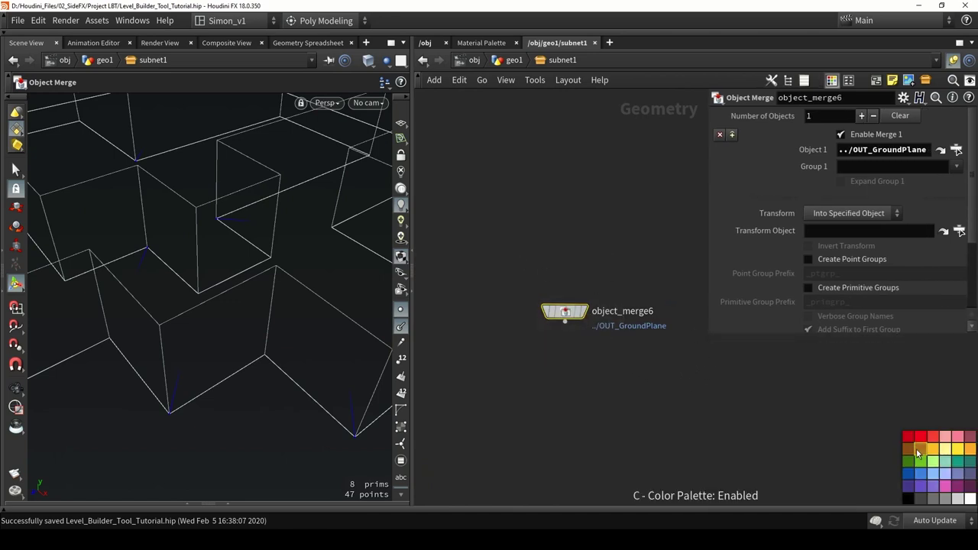
pyautogui.click(919, 449)
pyautogui.moveTo(661, 376); pyautogui.dragTo(530, 252)
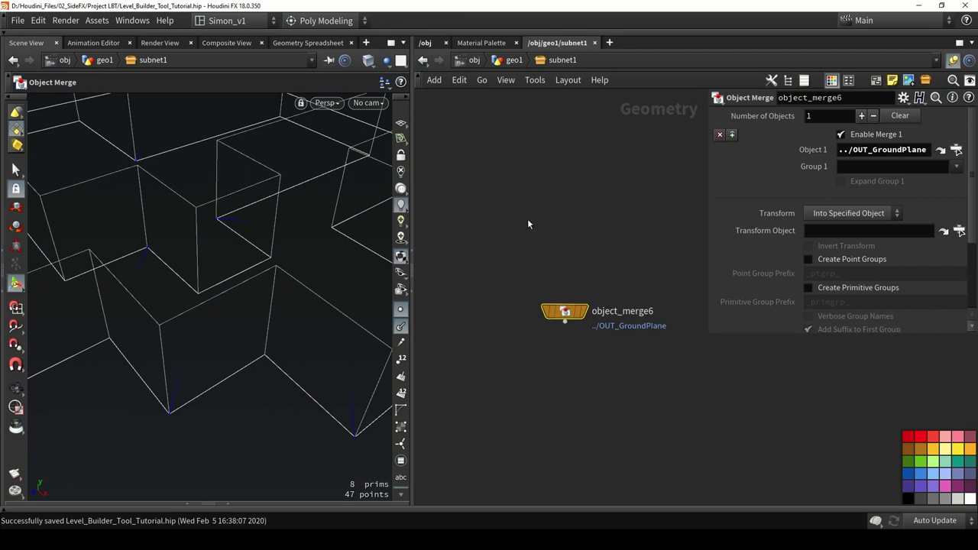
pyautogui.scroll(-5, 545, 370)
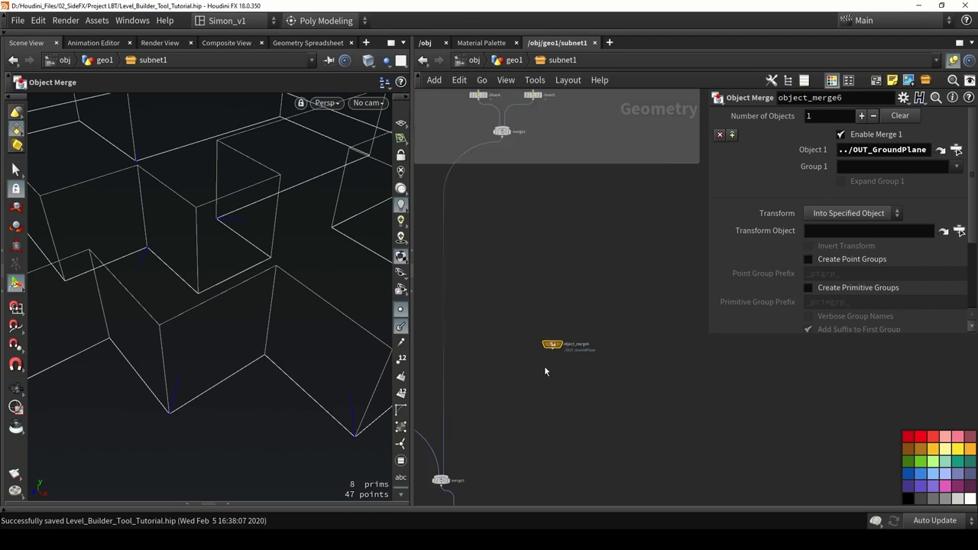
pyautogui.moveTo(561, 255); pyautogui.dragTo(558, 385, button='middle')
pyautogui.scroll(-5, 563, 385)
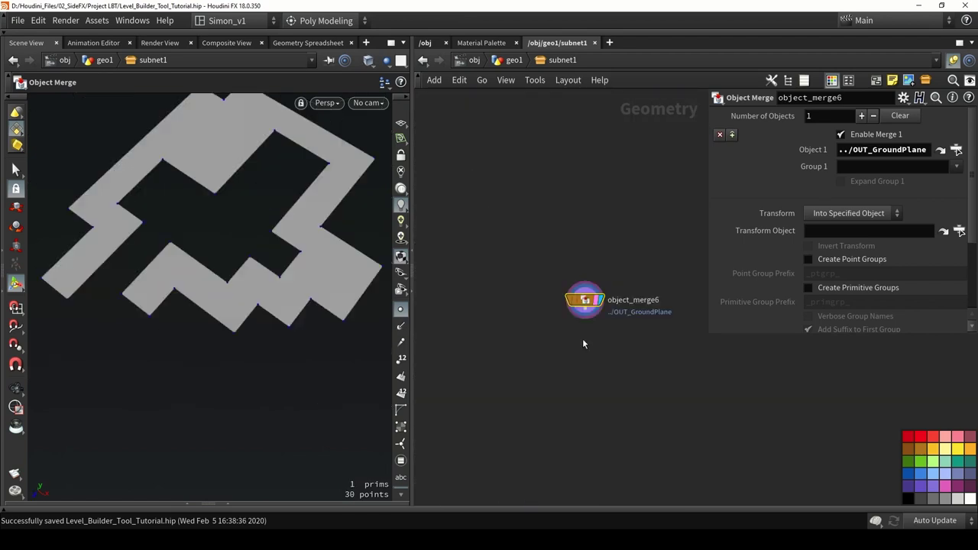
# Add a Divide node below the new OUT_GroundPlane Object Merge, wire the merge into it and display the result.
pyautogui.moveTo(587, 347); pyautogui.dragTo(553, 321, button='middle')
pyautogui.press('Tab')
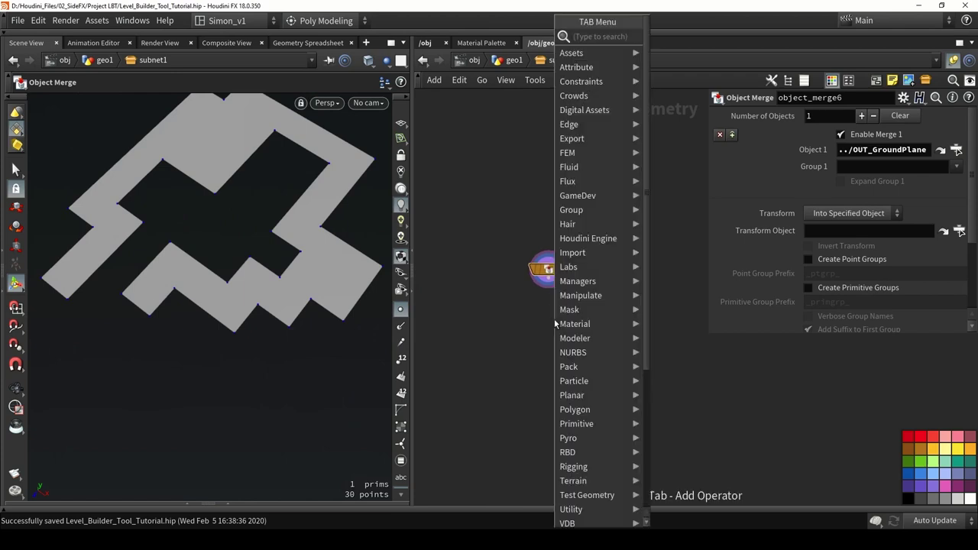
pyautogui.write('div')
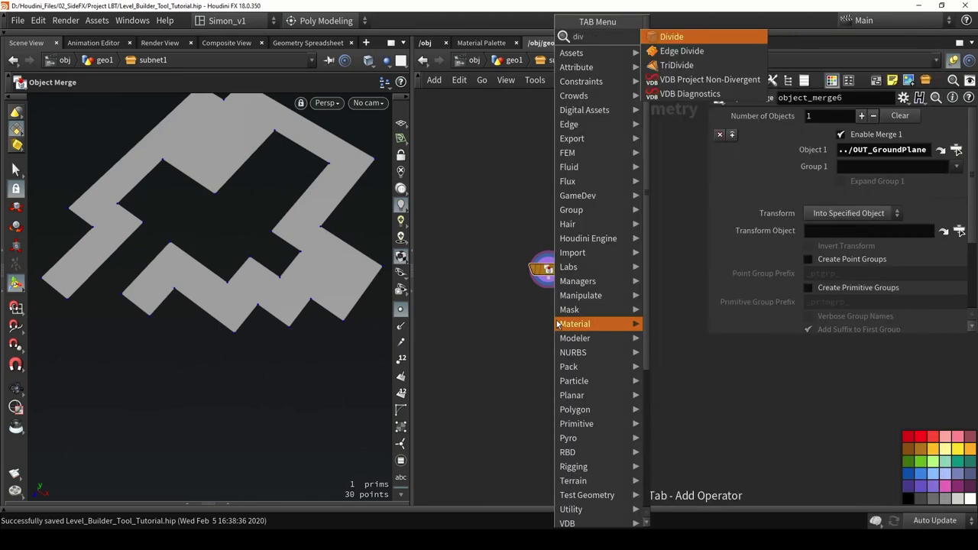
pyautogui.press('Return')
pyautogui.click(556, 321)
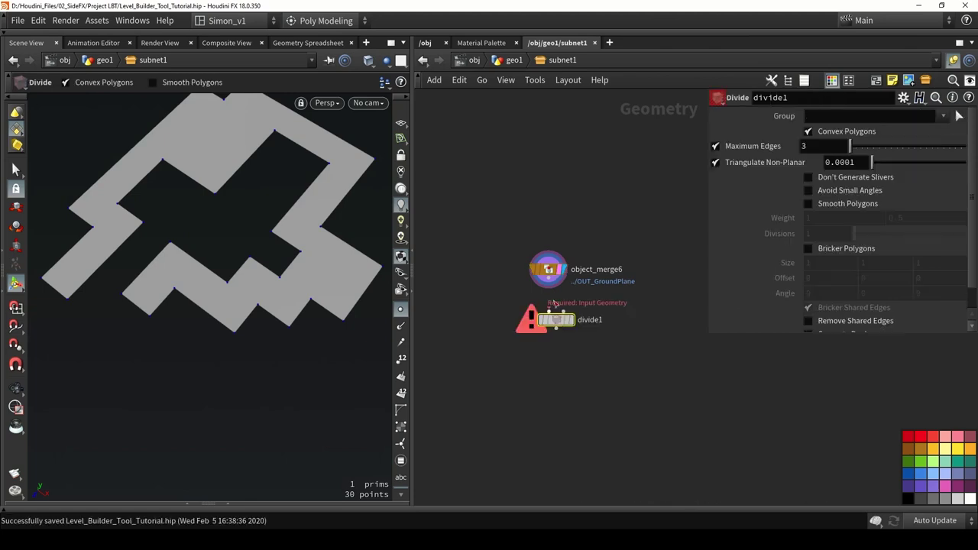
pyautogui.scroll(3, 553, 310)
pyautogui.moveTo(544, 258); pyautogui.dragTo(557, 329)
pyautogui.click(592, 345)
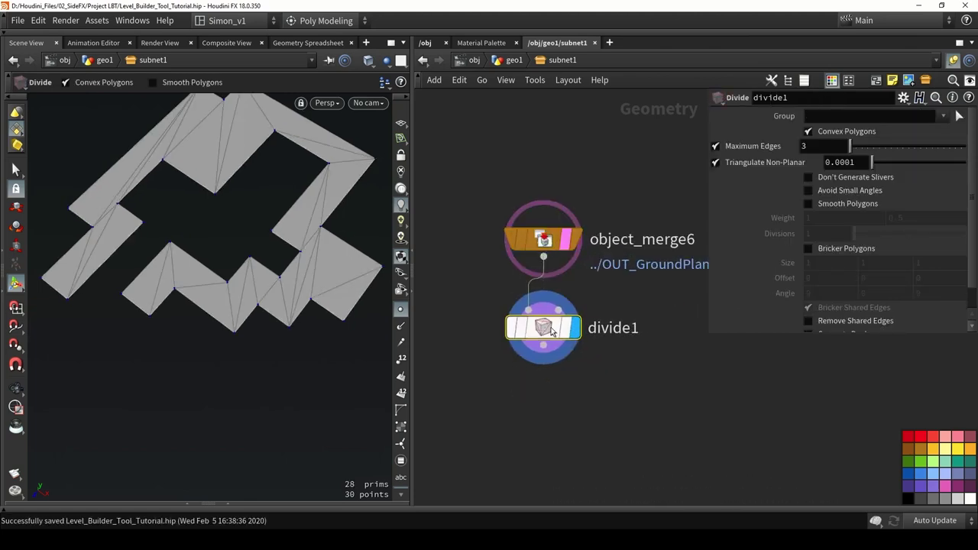
# Enable Don't Generate Slivers and Avoid Small Angles on the Divide node, toggling Avoid Small Angles to compare the triangulation.
pyautogui.click(823, 178)
pyautogui.click(829, 193)
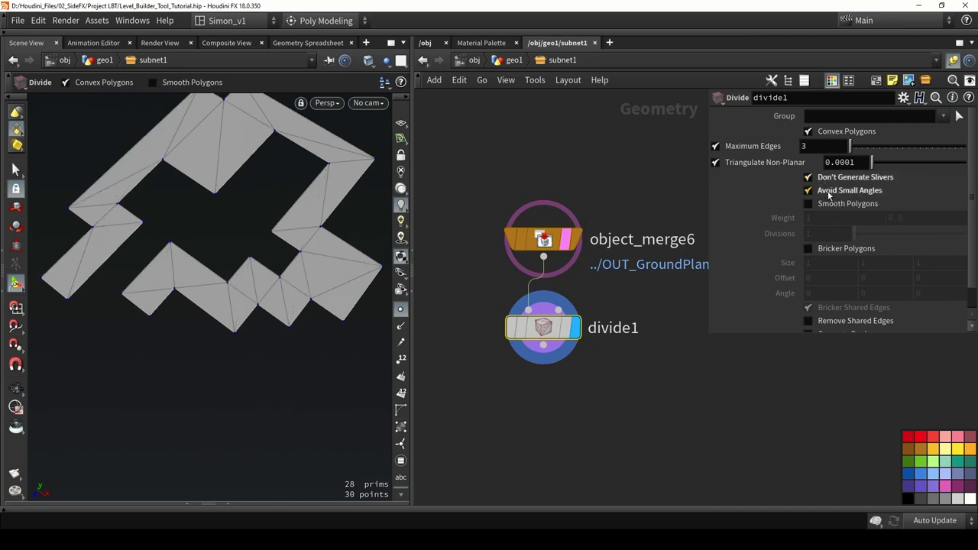
pyautogui.click(566, 238)
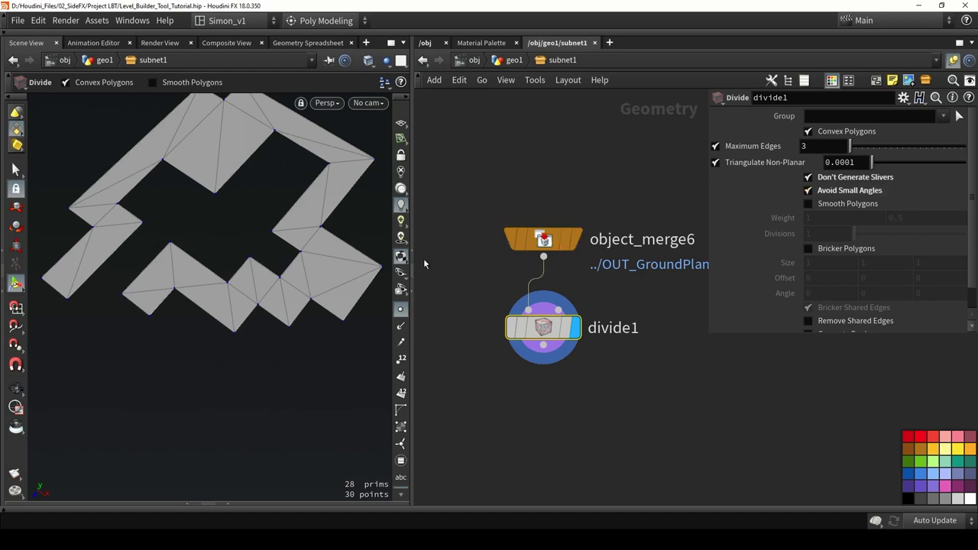
pyautogui.click(832, 193)
pyautogui.click(857, 194)
pyautogui.click(821, 191)
pyautogui.click(816, 191)
pyautogui.click(822, 195)
# Add a UV Project node connected after the Divide node and display it.
pyautogui.scroll(-5, 632, 310)
pyautogui.scroll(2, 608, 294)
pyautogui.scroll(2, 611, 304)
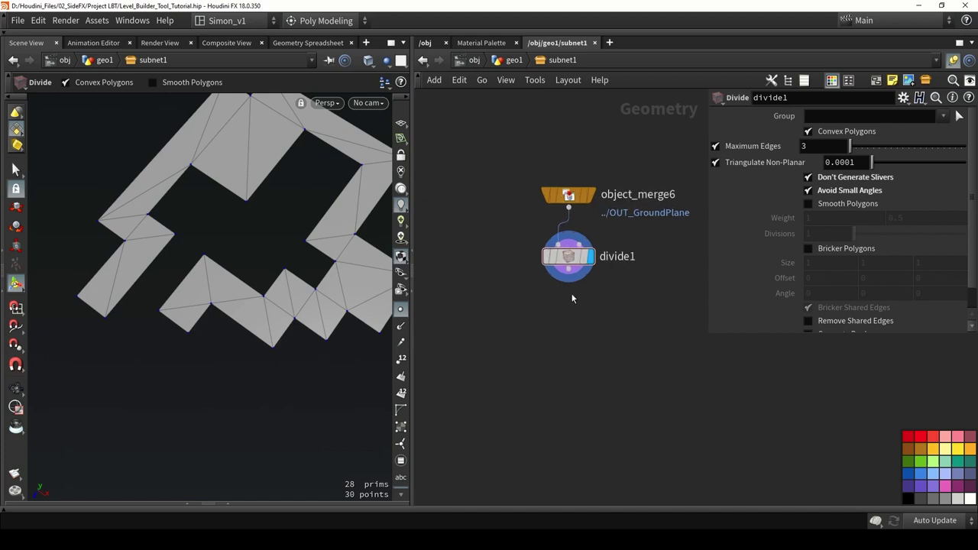
pyautogui.moveTo(559, 331); pyautogui.dragTo(540, 299, button='middle')
pyautogui.press('Tab')
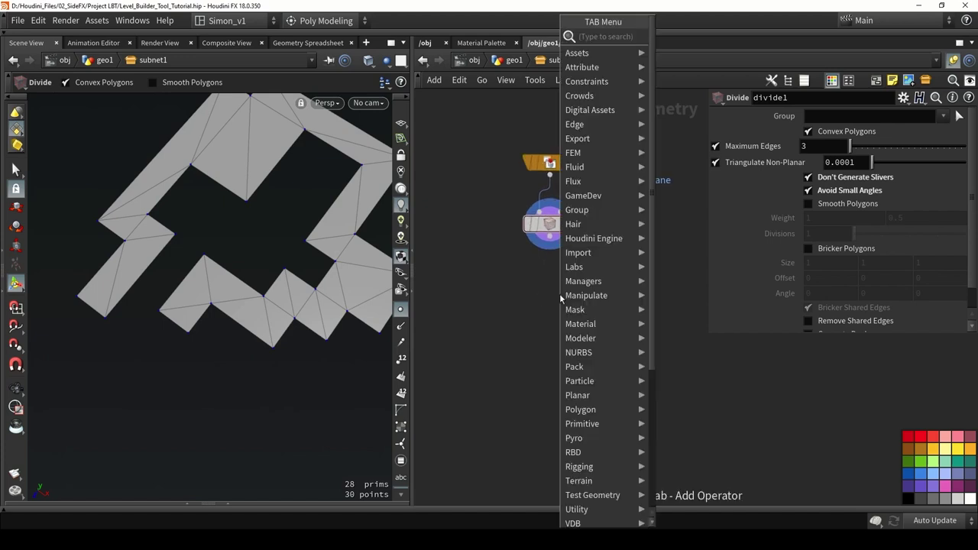
pyautogui.write('uvp')
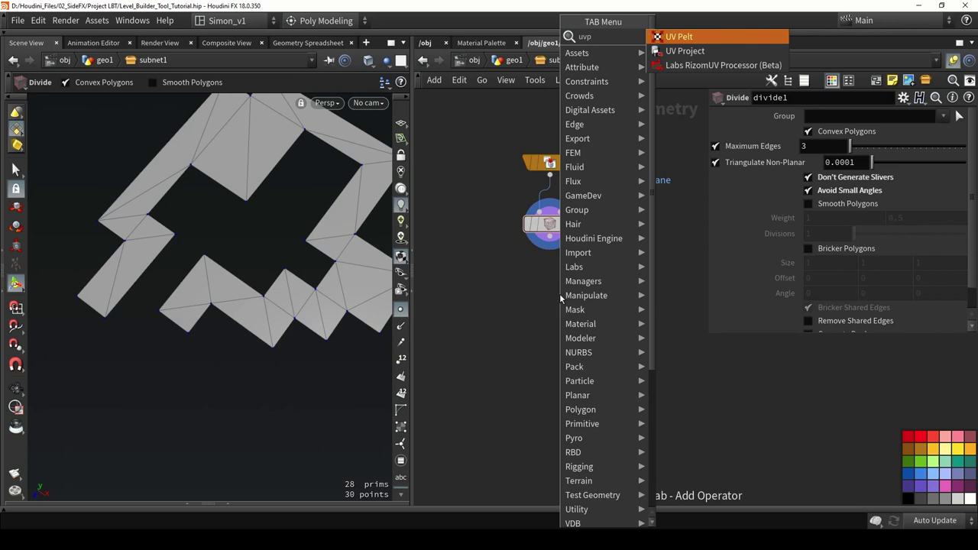
pyautogui.write('r')
pyautogui.press('Return')
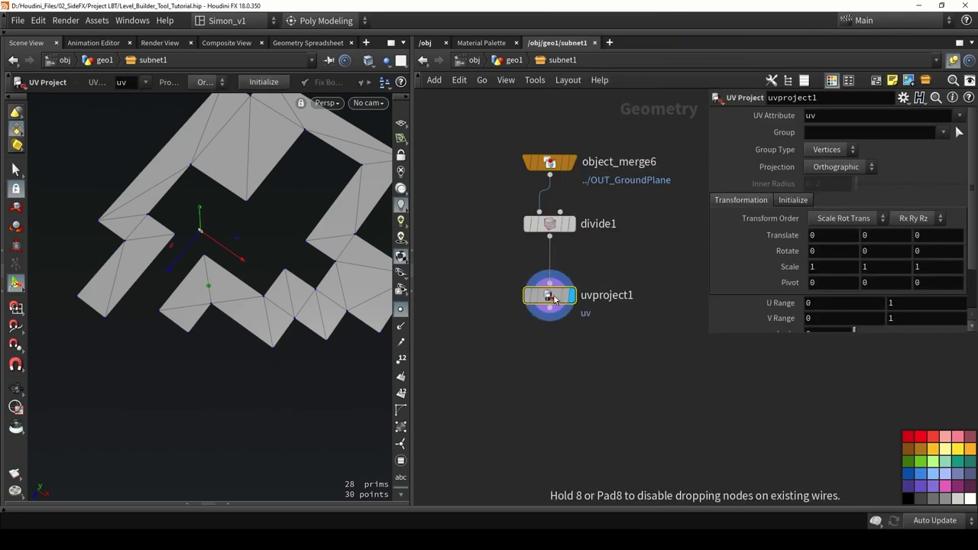
# Initialize the UV projection with the To Best Plane method and check the projection frame around the ground plane.
pyautogui.click(779, 202)
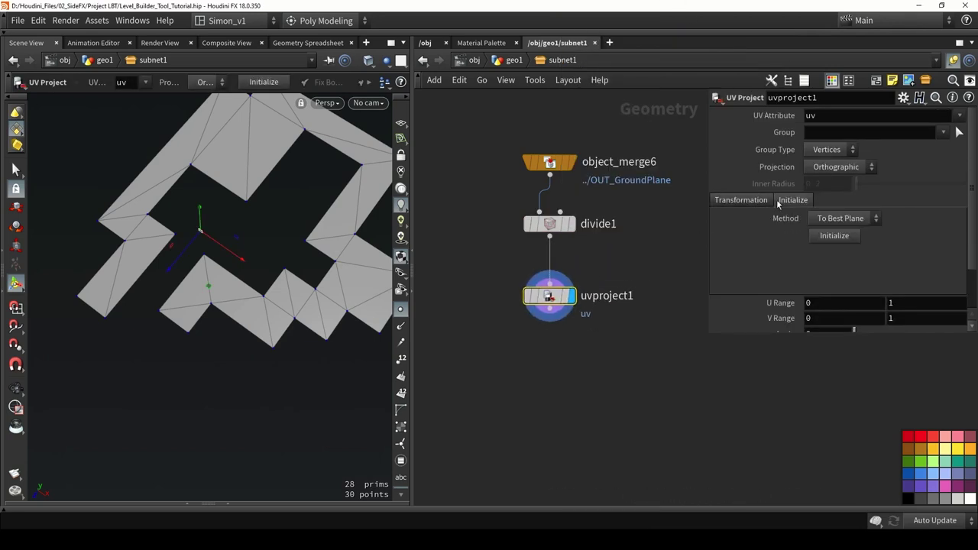
pyautogui.click(826, 237)
pyautogui.keyDown('alt'); pyautogui.moveTo(252, 267); pyautogui.dragTo(272, 246); pyautogui.keyUp('alt')
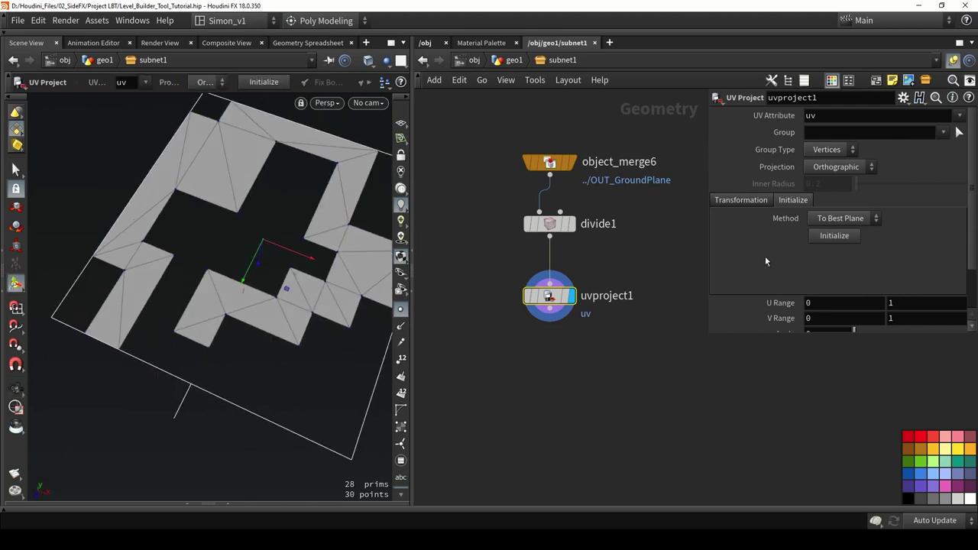
pyautogui.keyDown('alt'); pyautogui.moveTo(229, 210); pyautogui.dragTo(179, 206); pyautogui.keyUp('alt')
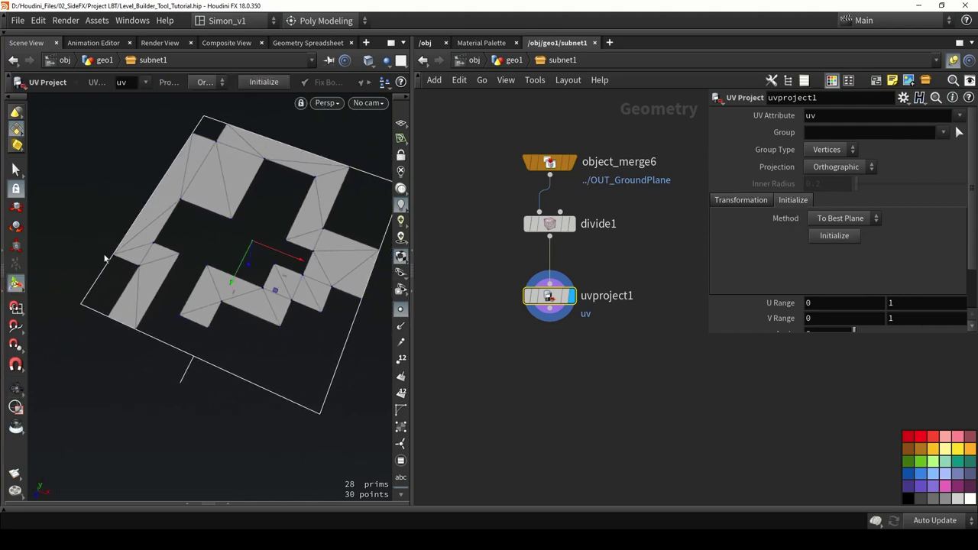
# Set the X and Y scale of the UV projection to 25 and inspect the square projection frame.
pyautogui.click(745, 203)
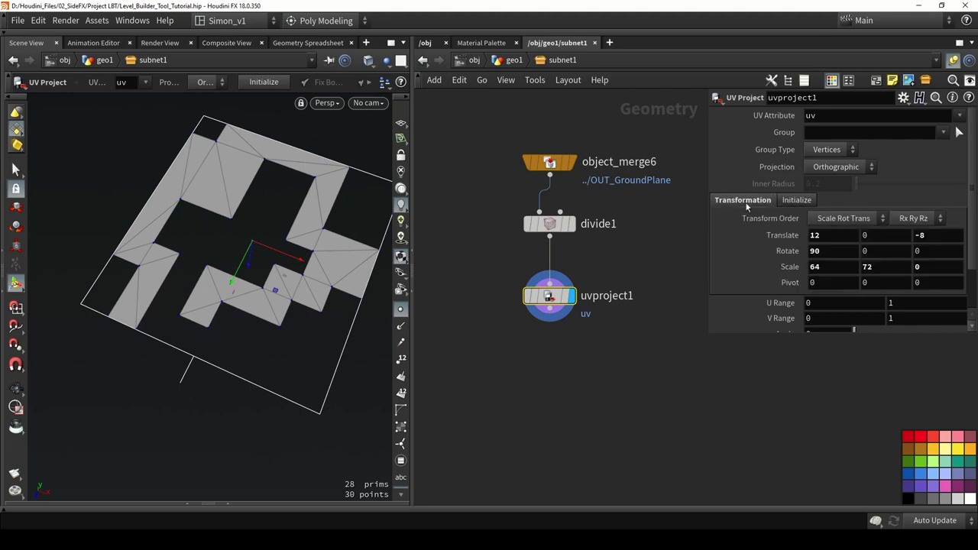
pyautogui.click(839, 267)
pyautogui.press('Tab')
pyautogui.write('25')
pyautogui.press('Return')
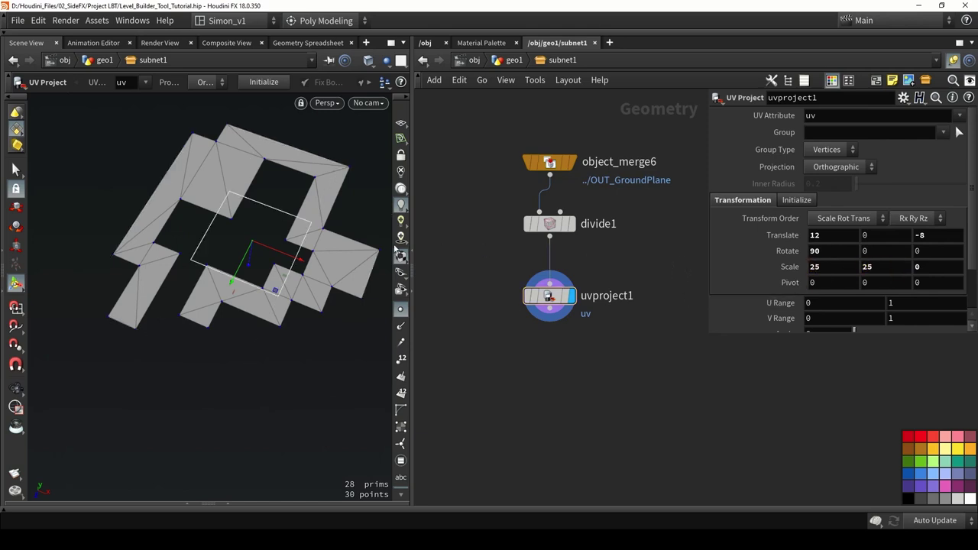
pyautogui.keyDown('alt'); pyautogui.moveTo(267, 185); pyautogui.dragTo(230, 220); pyautogui.keyUp('alt')
pyautogui.keyDown('alt'); pyautogui.moveTo(229, 219); pyautogui.dragTo(227, 239, button='right'); pyautogui.keyUp('alt')
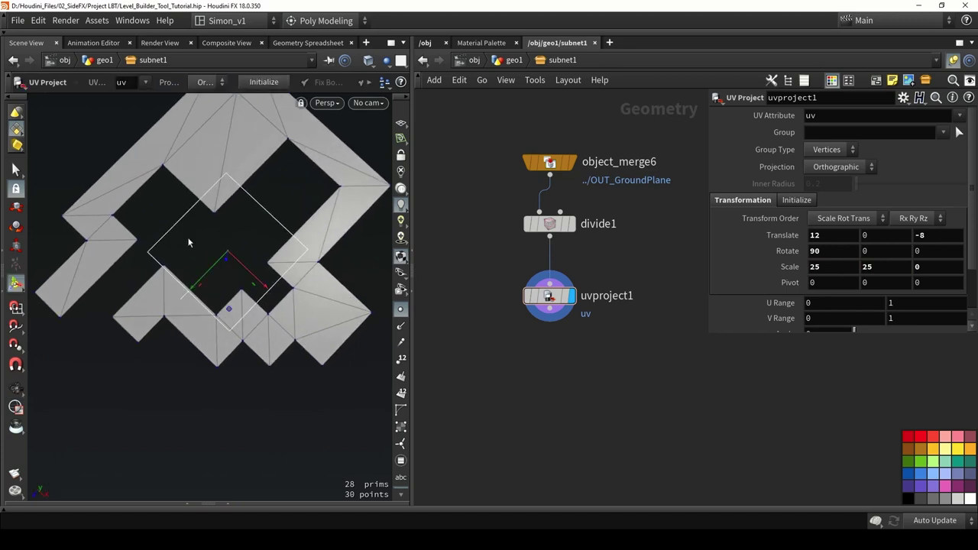
pyautogui.keyDown('alt'); pyautogui.moveTo(278, 233); pyautogui.dragTo(258, 190); pyautogui.keyUp('alt')
# Connect a UV Quick Shade node to the UV Project output, display it and inspect the grid texture on the floor.
pyautogui.press('Tab')
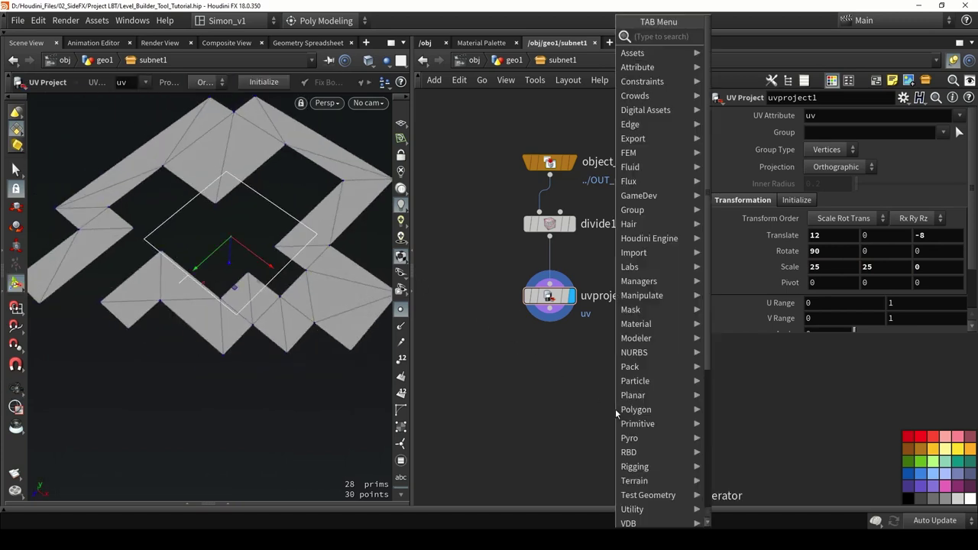
pyautogui.write('qui')
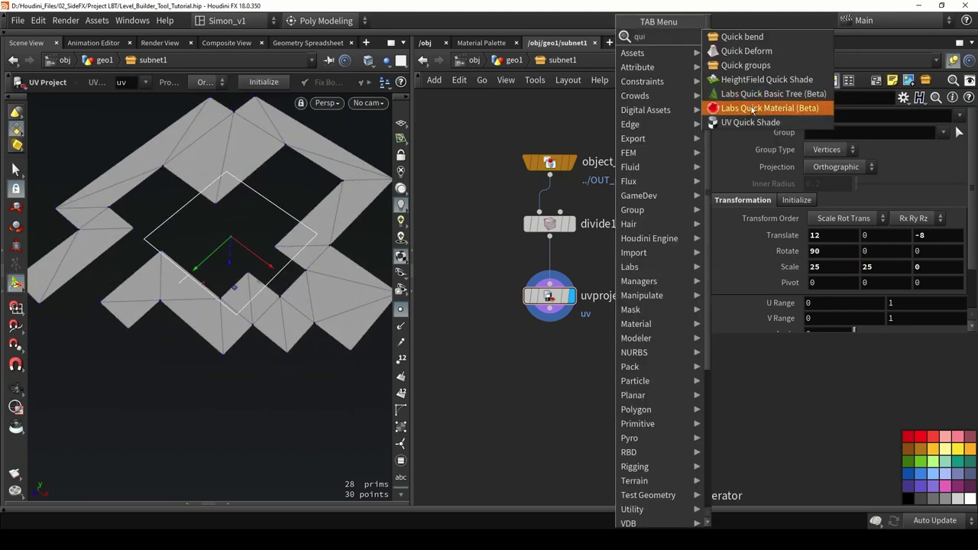
pyautogui.click(750, 151)
pyautogui.click(594, 341)
pyautogui.moveTo(578, 324); pyautogui.dragTo(635, 340)
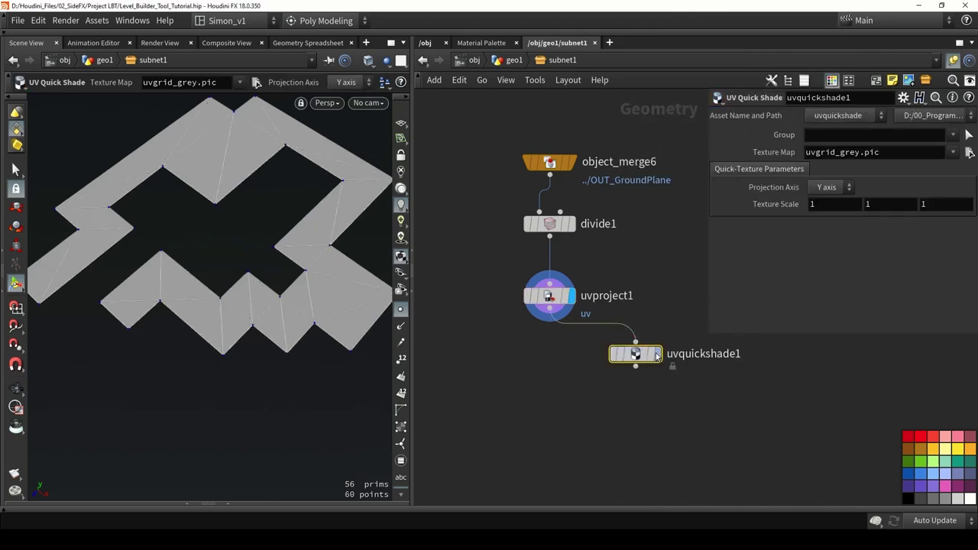
pyautogui.click(657, 354)
pyautogui.moveTo(327, 273); pyautogui.dragTo(365, 283)
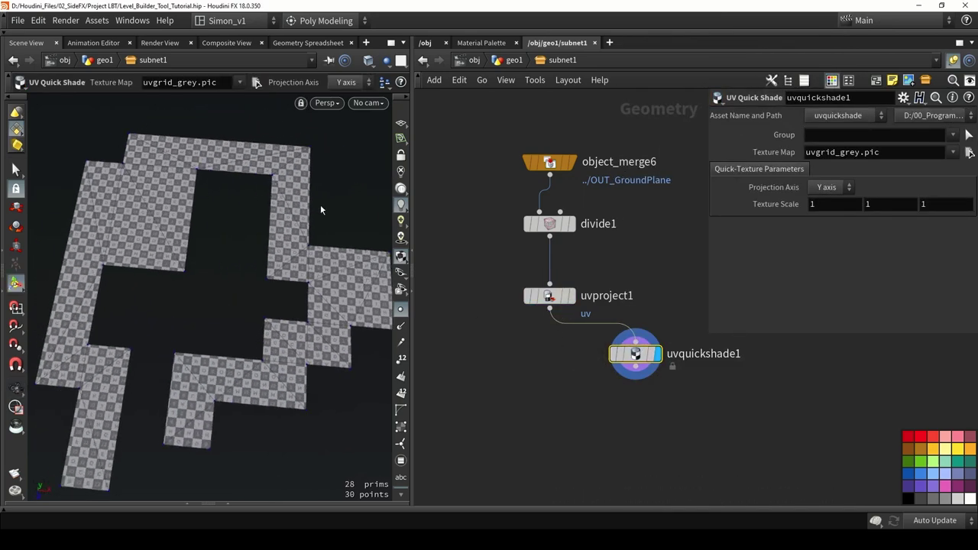
pyautogui.moveTo(321, 206); pyautogui.dragTo(153, 228)
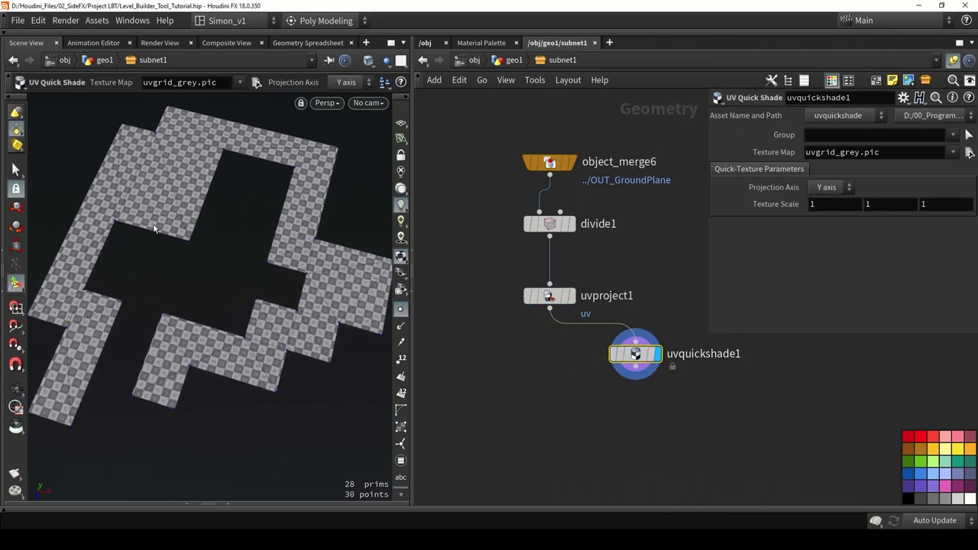
# Display the UV Project node again and link its Y scale to its X scale with the reference ch("sx").
pyautogui.moveTo(552, 297)
pyautogui.click(578, 323)
pyautogui.keyDown('alt'); pyautogui.moveTo(306, 264); pyautogui.dragTo(366, 268); pyautogui.keyUp('alt')
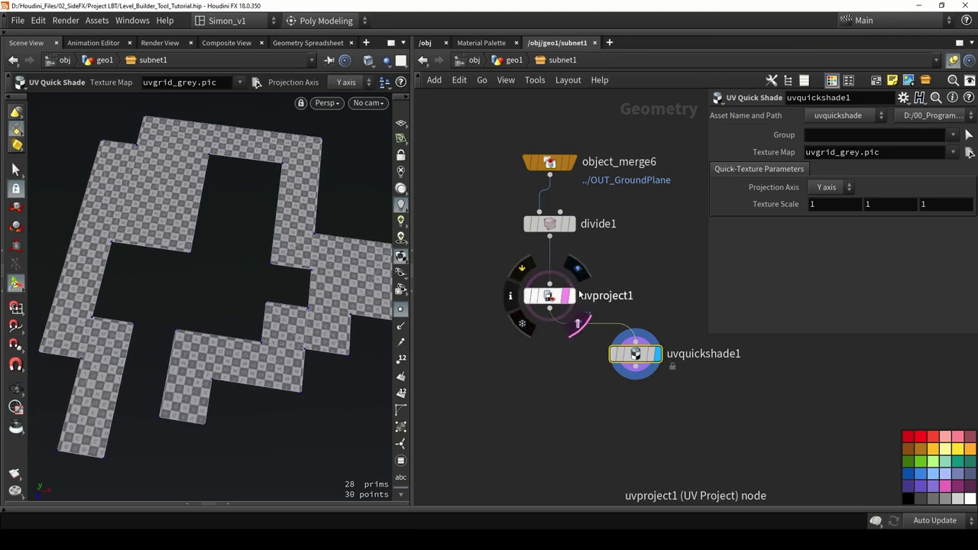
pyautogui.click(577, 267)
pyautogui.click(548, 296)
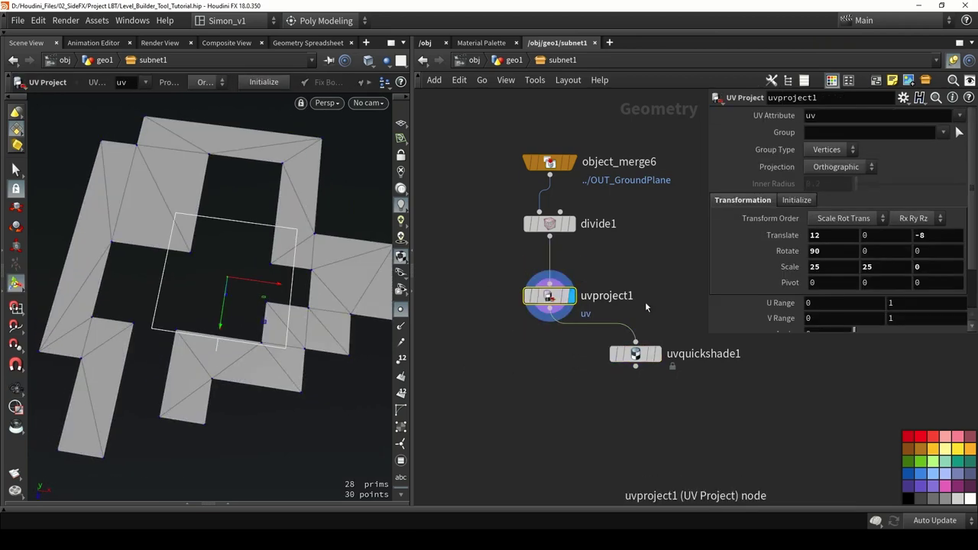
pyautogui.click(829, 273)
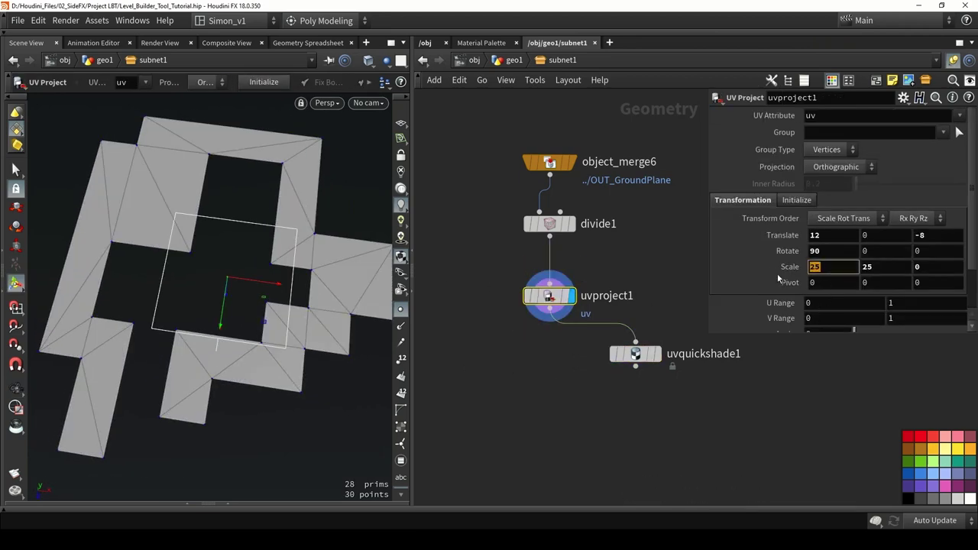
pyautogui.rightClick(877, 269)
pyautogui.click(898, 305)
pyautogui.click(687, 269)
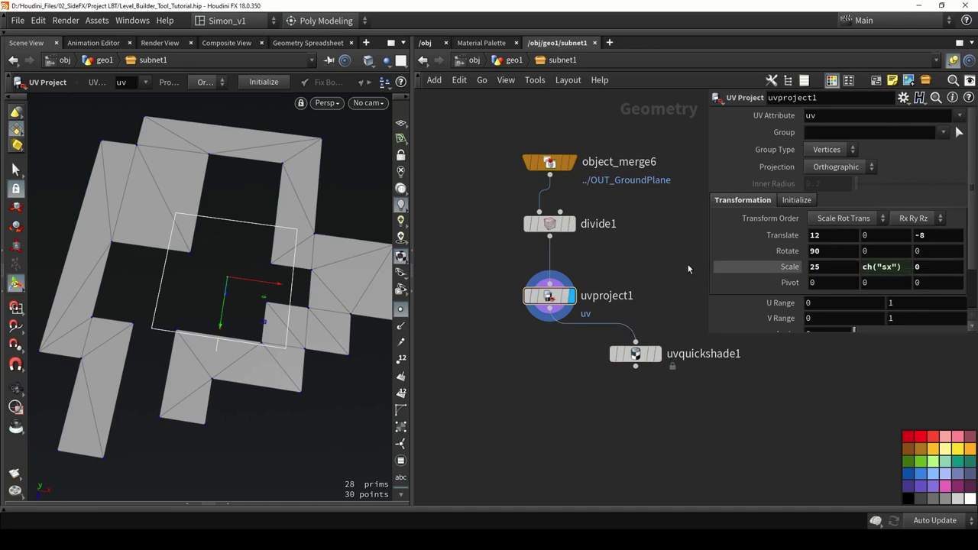
pyautogui.moveTo(829, 267); pyautogui.dragTo(760, 282)
# Move the UV Quick Shade node aside, add a Unity Material node below UV Project, connect it to that node's output and display it.
pyautogui.moveTo(635, 353); pyautogui.dragTo(693, 361)
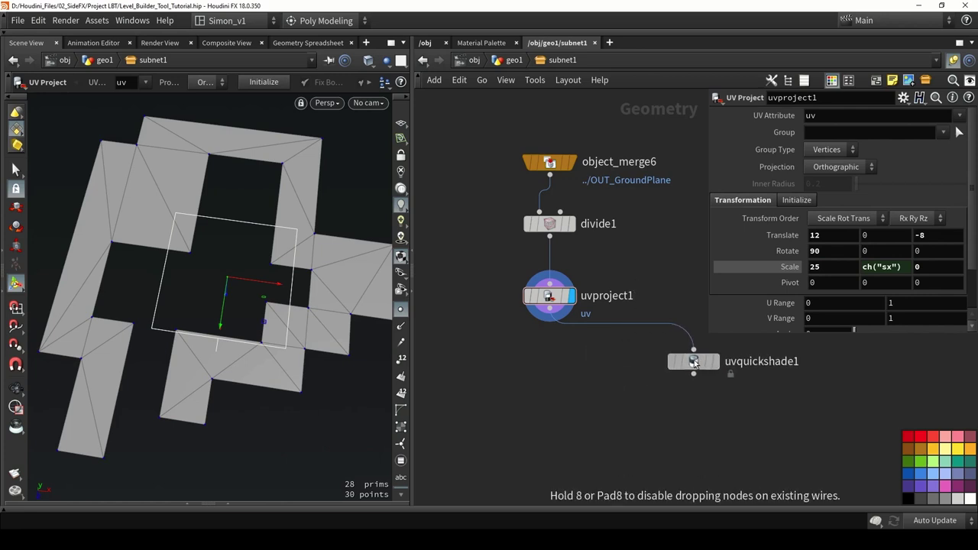
pyautogui.moveTo(598, 368); pyautogui.dragTo(587, 278, button='middle')
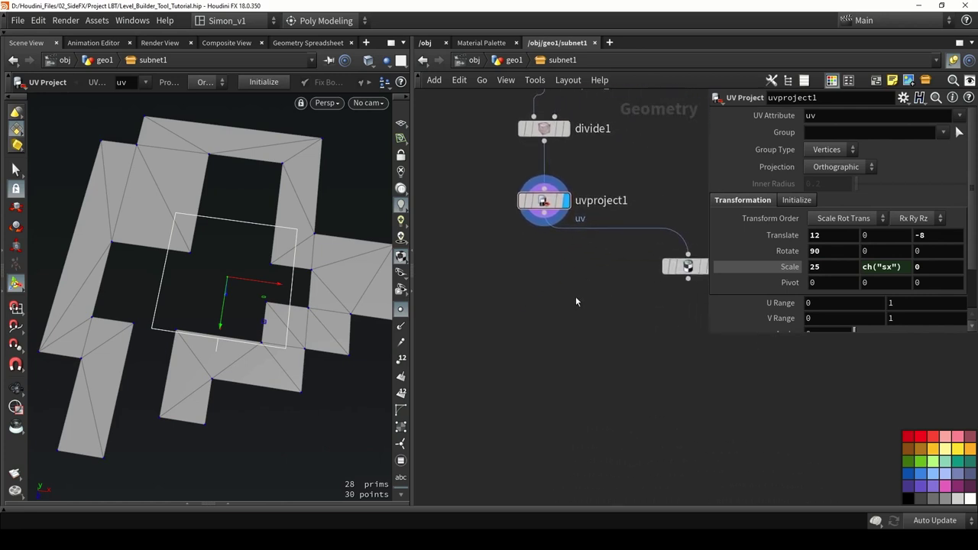
pyautogui.press('Tab')
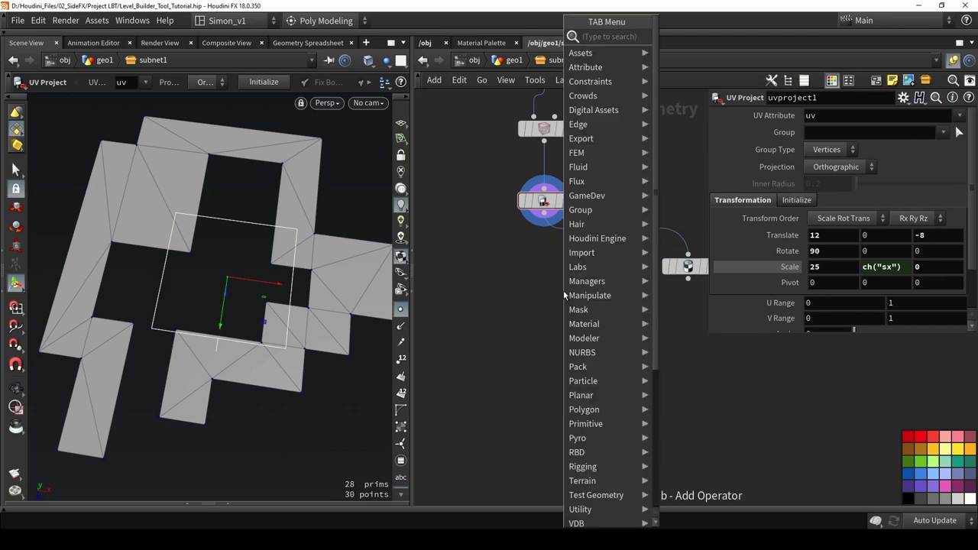
pyautogui.write('unit')
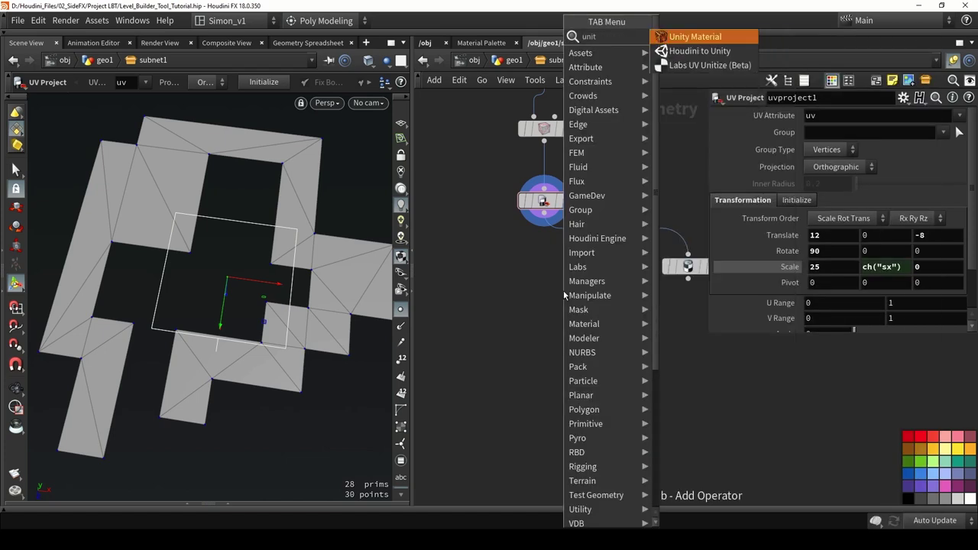
pyautogui.click(711, 37)
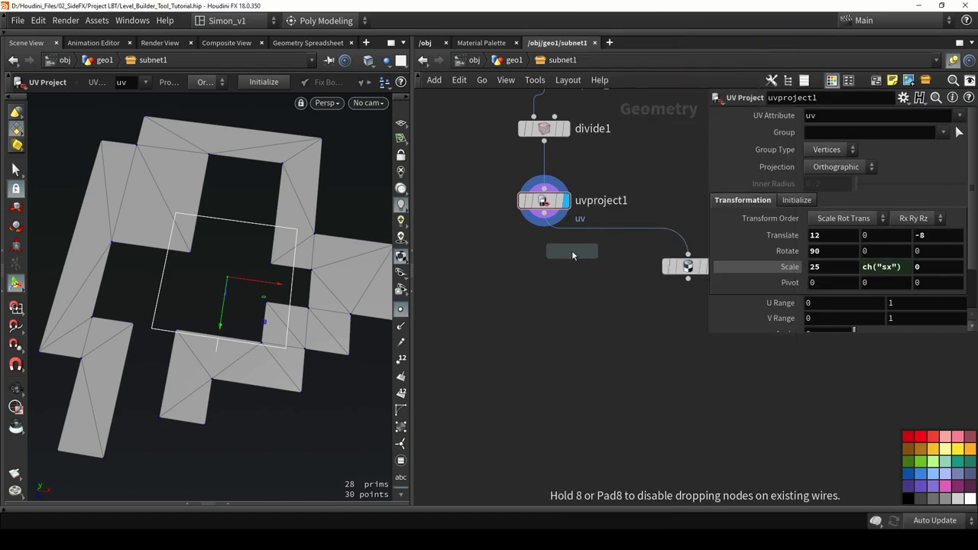
pyautogui.click(515, 280)
pyautogui.moveTo(538, 289); pyautogui.dragTo(567, 311)
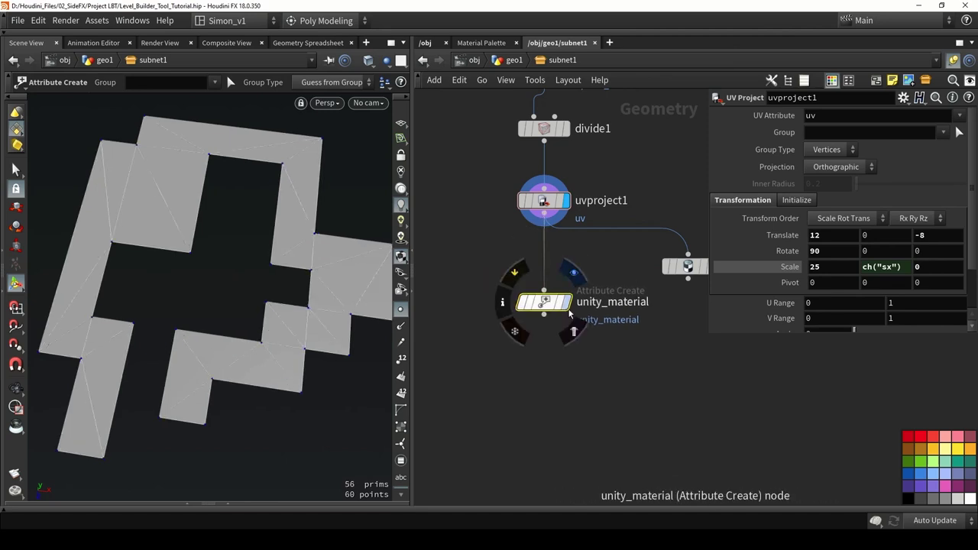
pyautogui.click(566, 302)
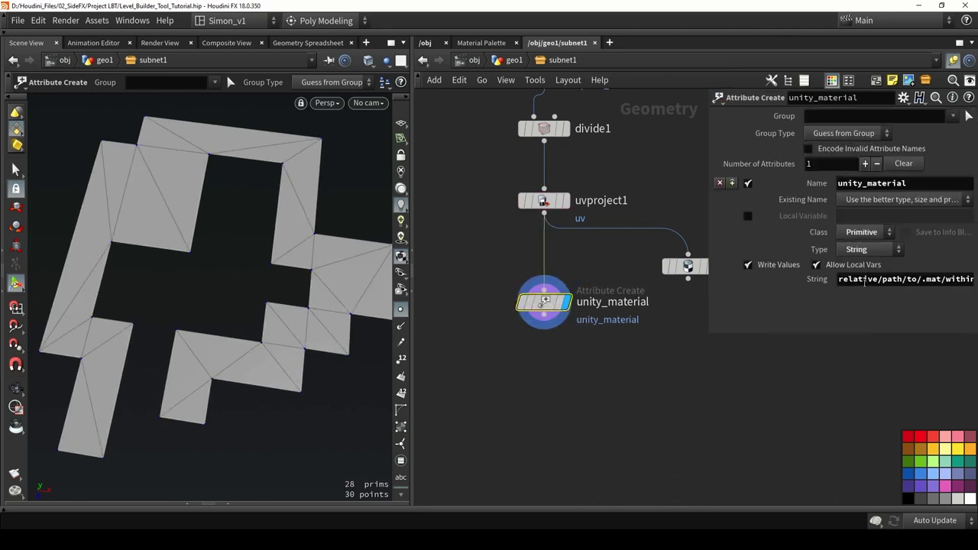
# Look up the floor material's path in Unity and set the unity_material string to Assets/BASE_MAT/FLoor 1.mat in Houdini.
pyautogui.moveTo(843, 280); pyautogui.dragTo(956, 279)
pyautogui.click(772, 400)
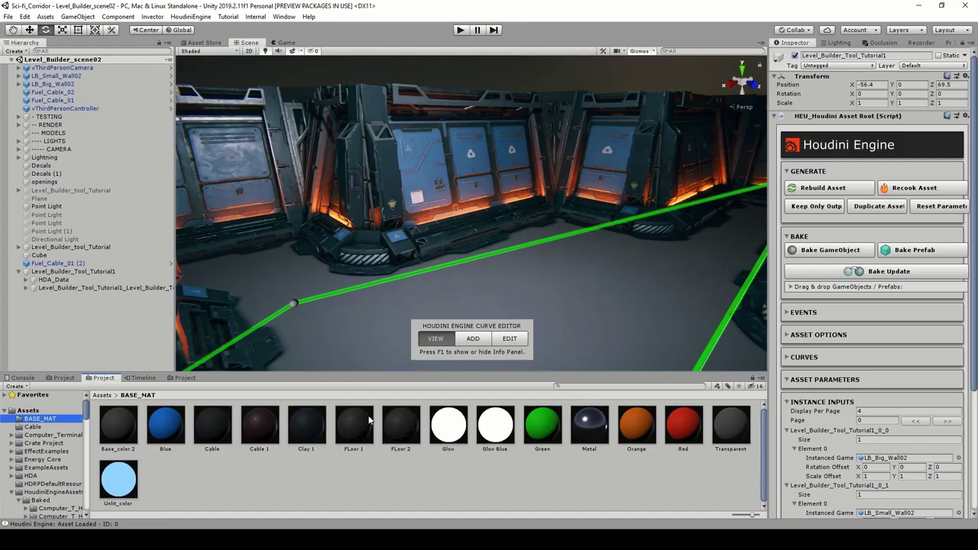
pyautogui.click(366, 422)
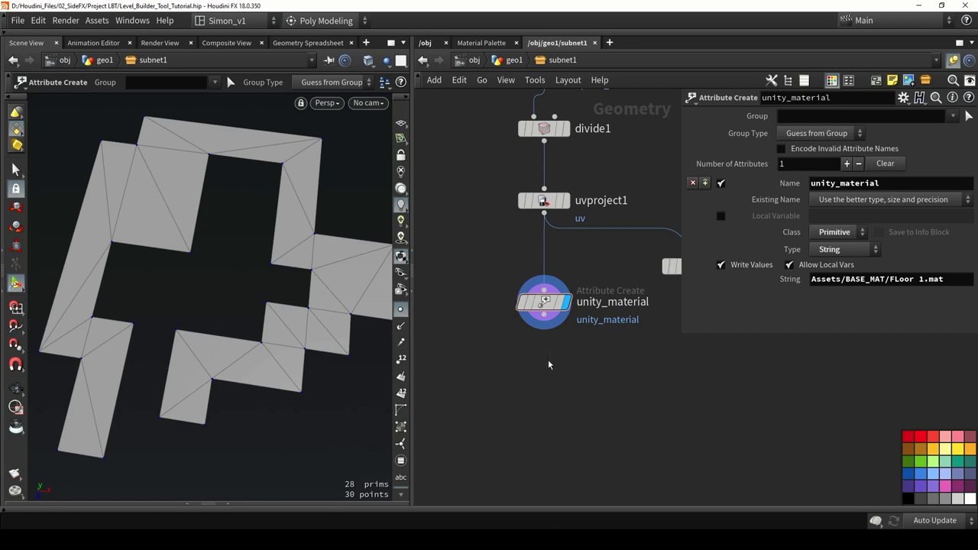
# Connect the unity_material output to the merge3 node and display the output0 node.
pyautogui.scroll(-5, 548, 359)
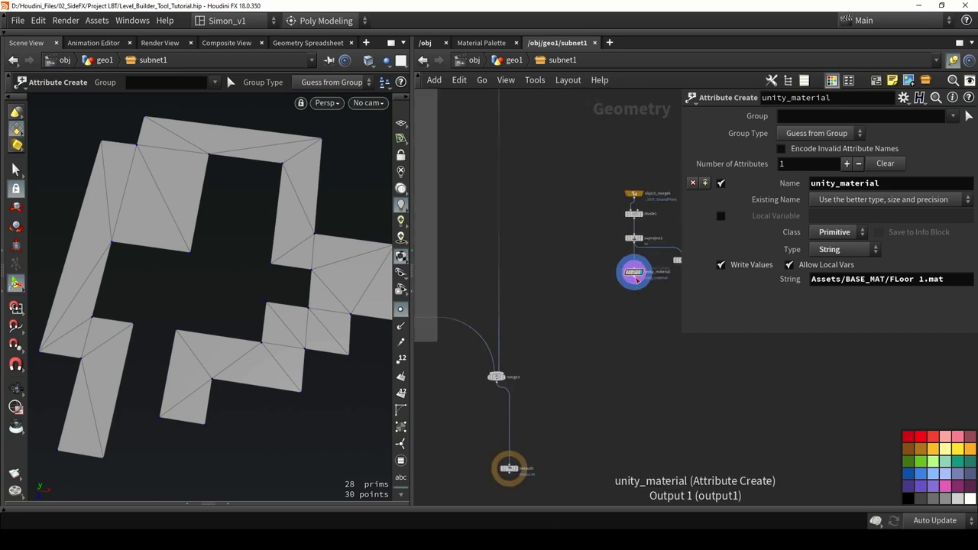
pyautogui.moveTo(633, 278); pyautogui.dragTo(502, 373)
pyautogui.scroll(3, 508, 465)
pyautogui.moveTo(510, 467); pyautogui.dragTo(510, 468)
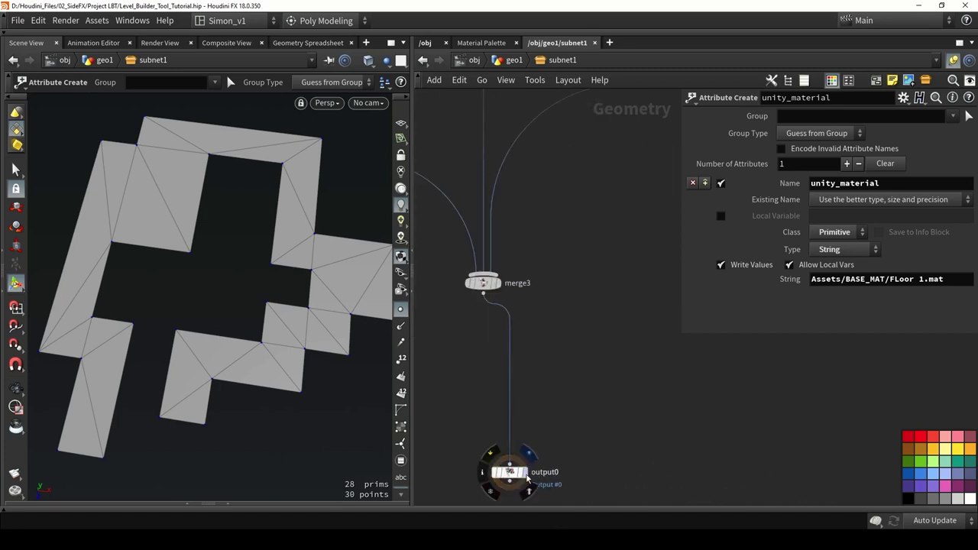
pyautogui.click(509, 470)
# Save the Houdini scene and the Level_Builder_Tool_Tutorial1 digital asset.
pyautogui.hotkey('ctrl', 's')
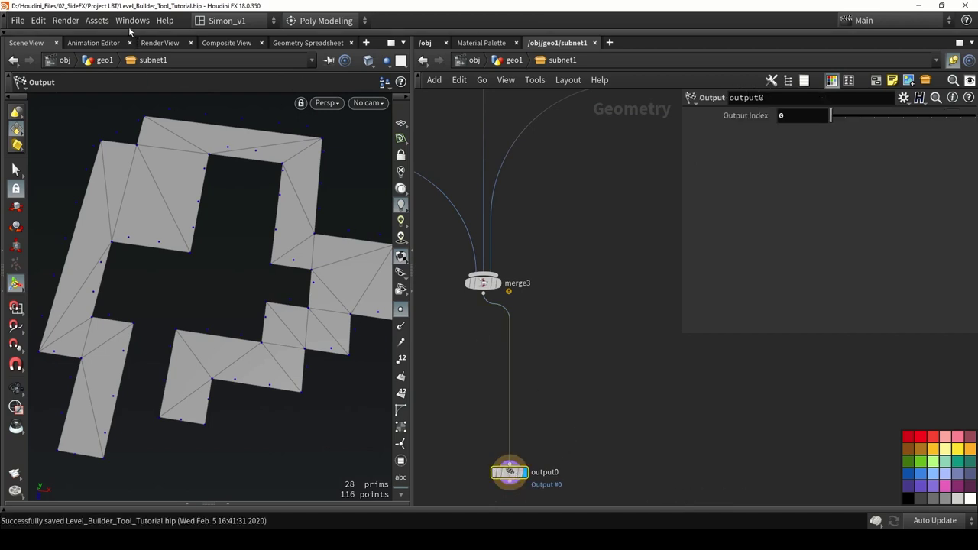
pyautogui.click(96, 20)
pyautogui.click(313, 87)
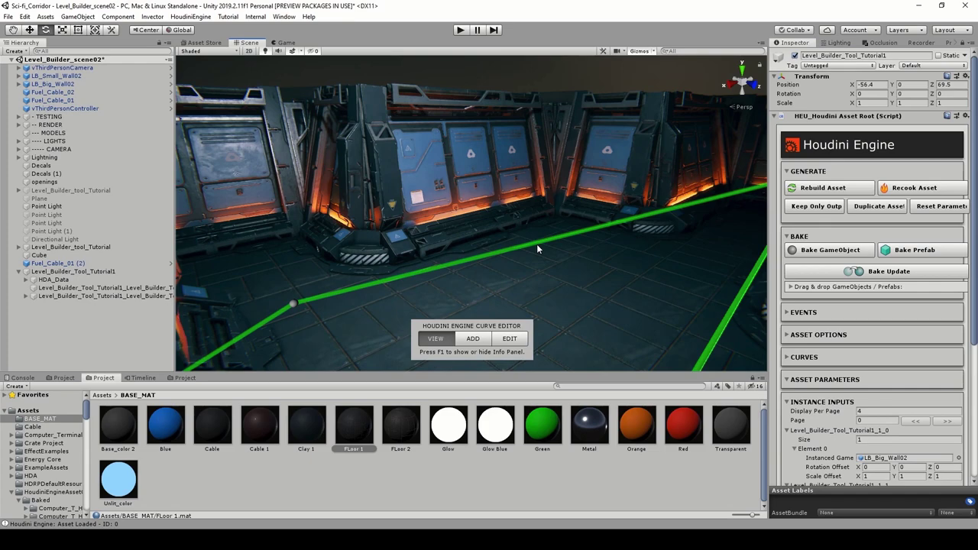
# Inspect the corridor floor's material in the Unity scene, and check the unity_material node's information back in Houdini.
pyautogui.moveTo(537, 249); pyautogui.dragTo(565, 230, button='right')
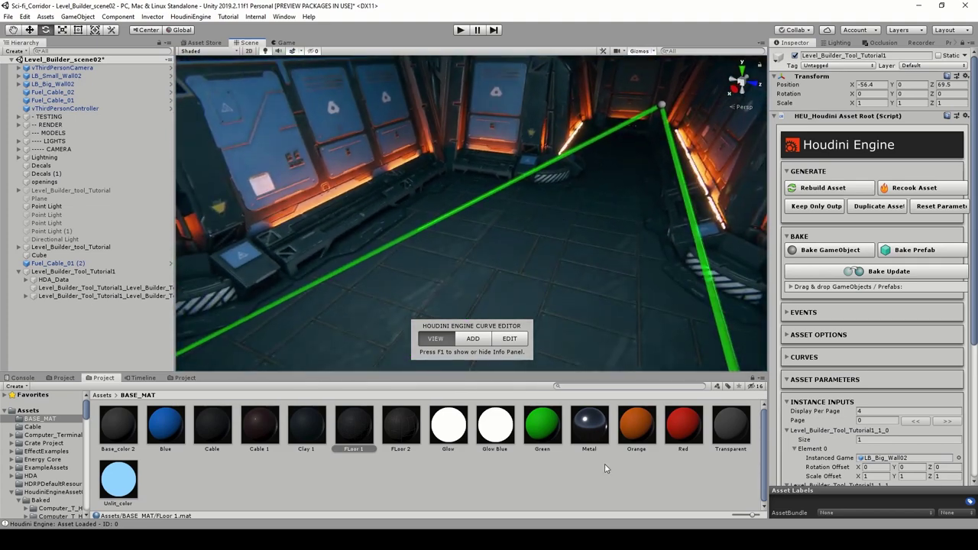
pyautogui.moveTo(567, 337); pyautogui.dragTo(573, 220, button='right')
pyautogui.click(241, 539)
pyautogui.moveTo(643, 262); pyautogui.dragTo(589, 302, button='middle')
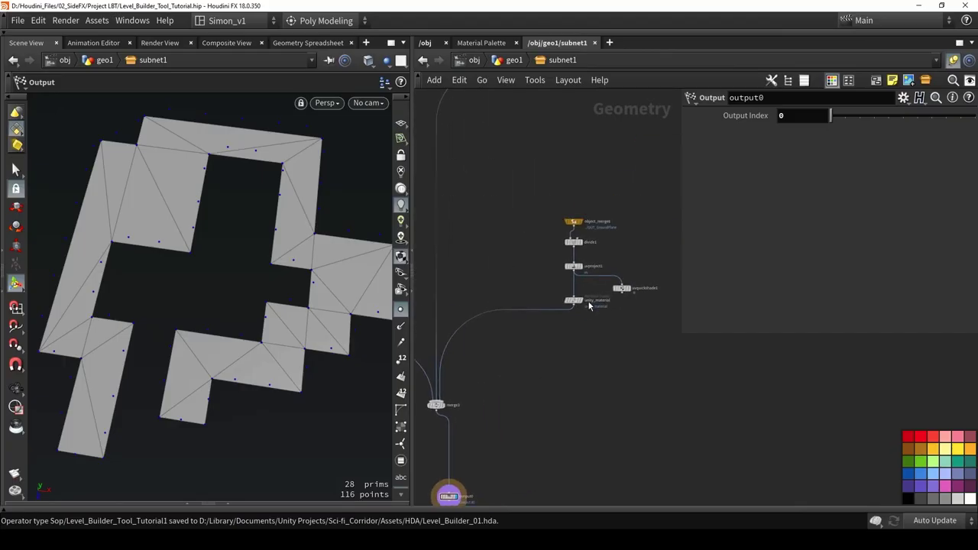
pyautogui.scroll(5, 577, 232)
pyautogui.middleClick(573, 404)
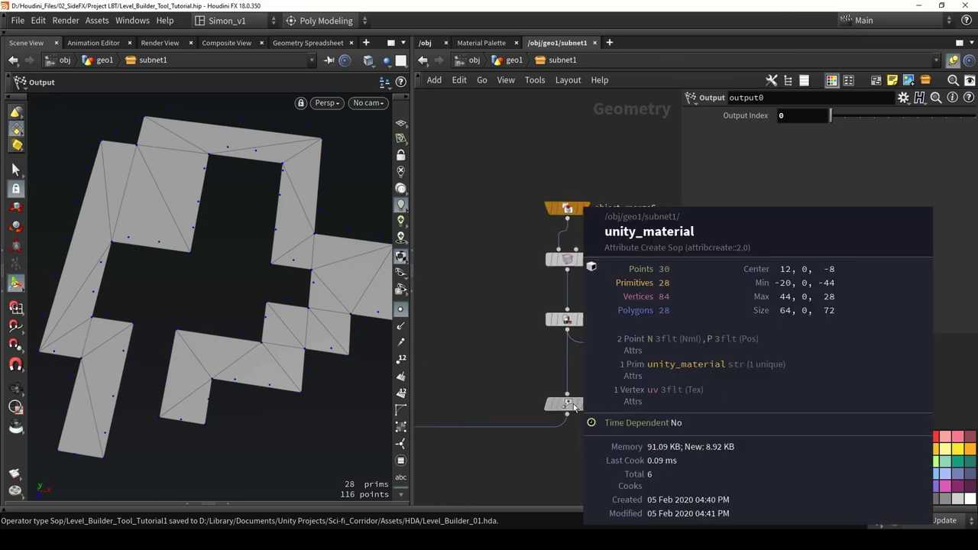
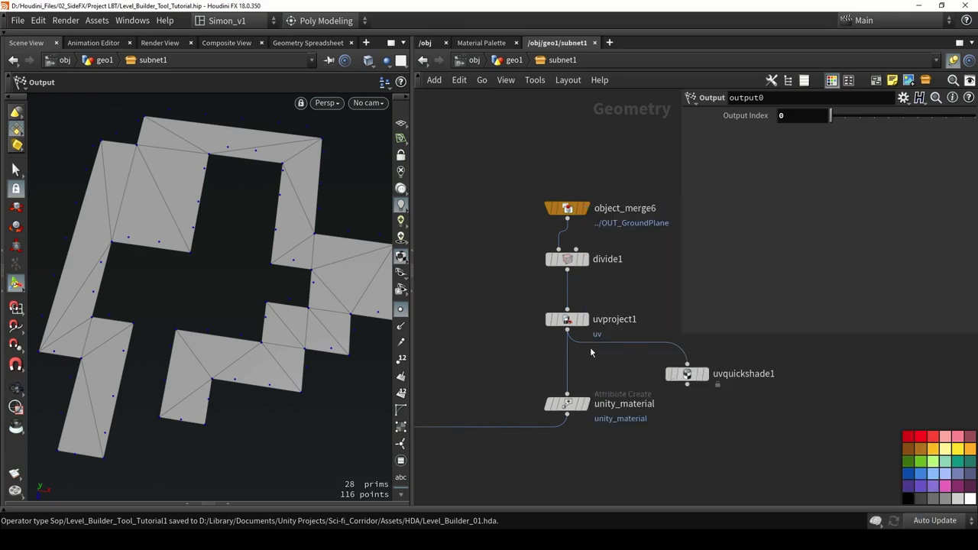
# Reposition the merge3 node above the output node and check its list of input operators.
pyautogui.press('h')
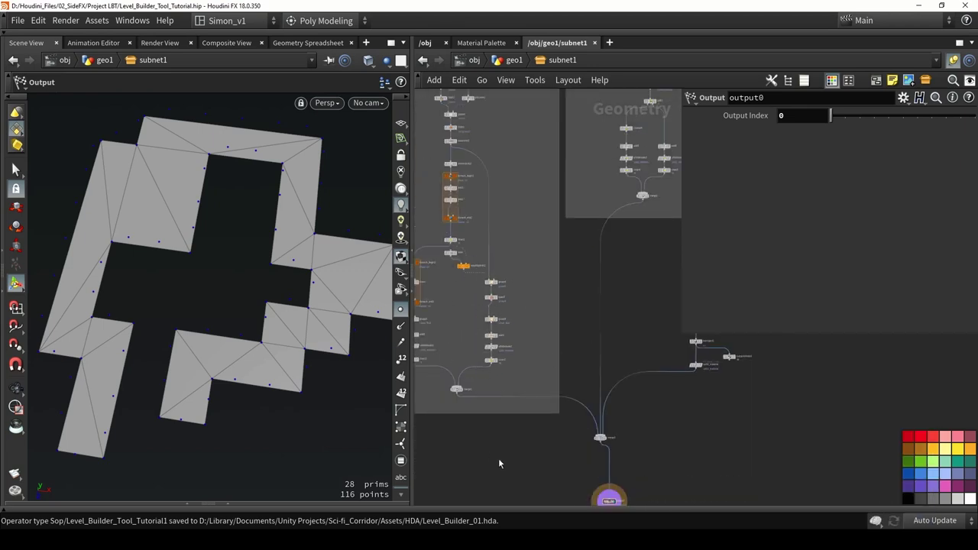
pyautogui.scroll(3, 487, 379)
pyautogui.moveTo(675, 385); pyautogui.dragTo(566, 343, button='middle')
pyautogui.scroll(-2, 569, 344)
pyautogui.scroll(1, 618, 426)
pyautogui.scroll(1, 617, 430)
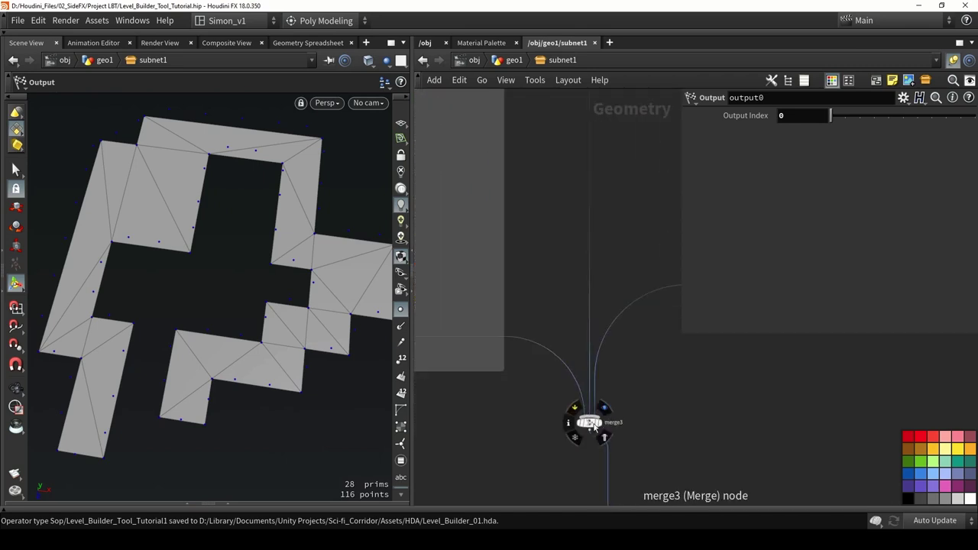
pyautogui.moveTo(580, 431); pyautogui.dragTo(516, 376, button='middle')
pyautogui.moveTo(524, 368); pyautogui.dragTo(540, 383)
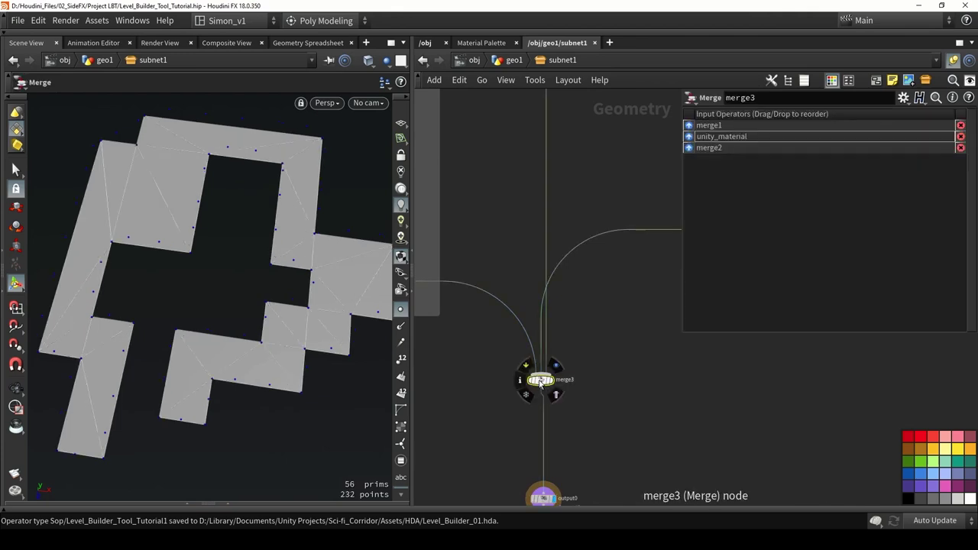
# Examine the branches feeding the merge3 node, including the floor node chain and the box above it.
pyautogui.scroll(-4, 572, 349)
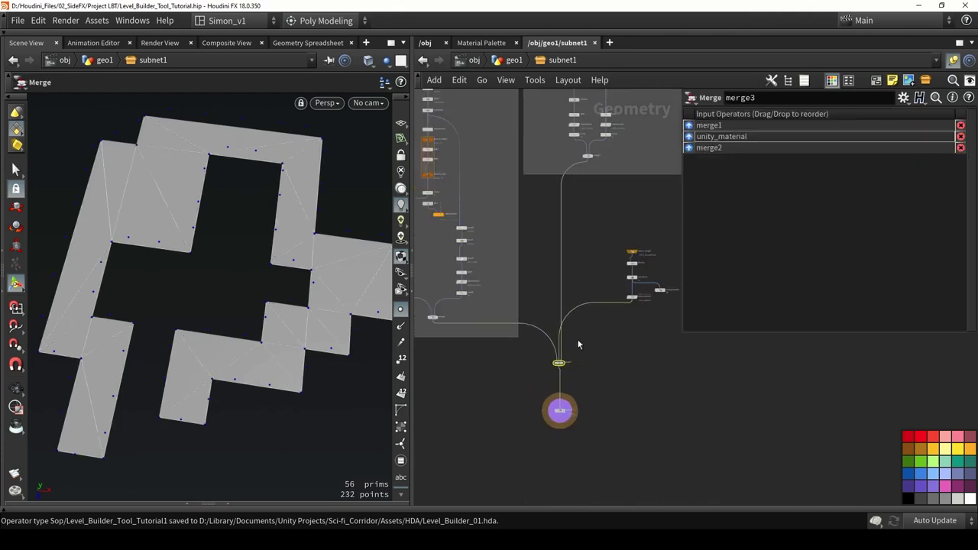
pyautogui.scroll(2, 572, 345)
pyautogui.scroll(-3, 555, 331)
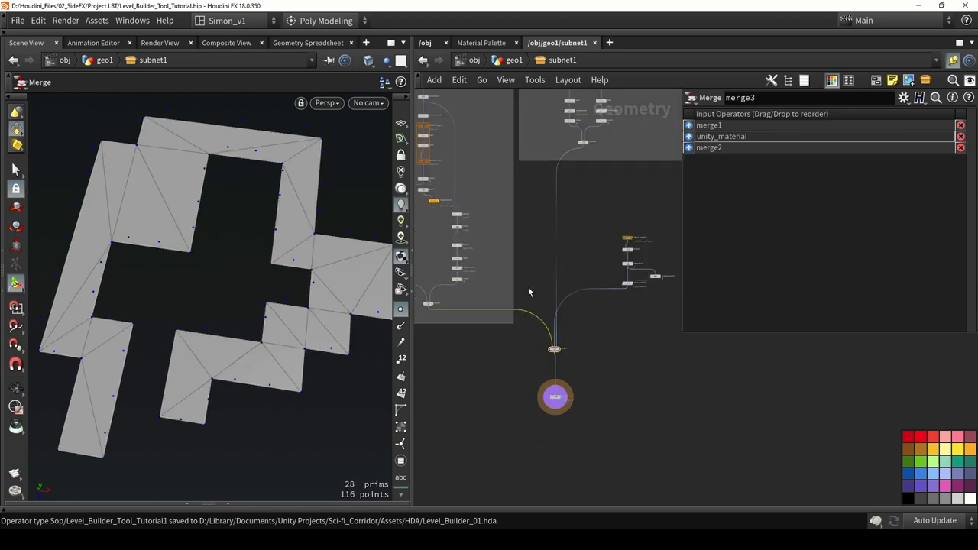
pyautogui.scroll(4, 543, 279)
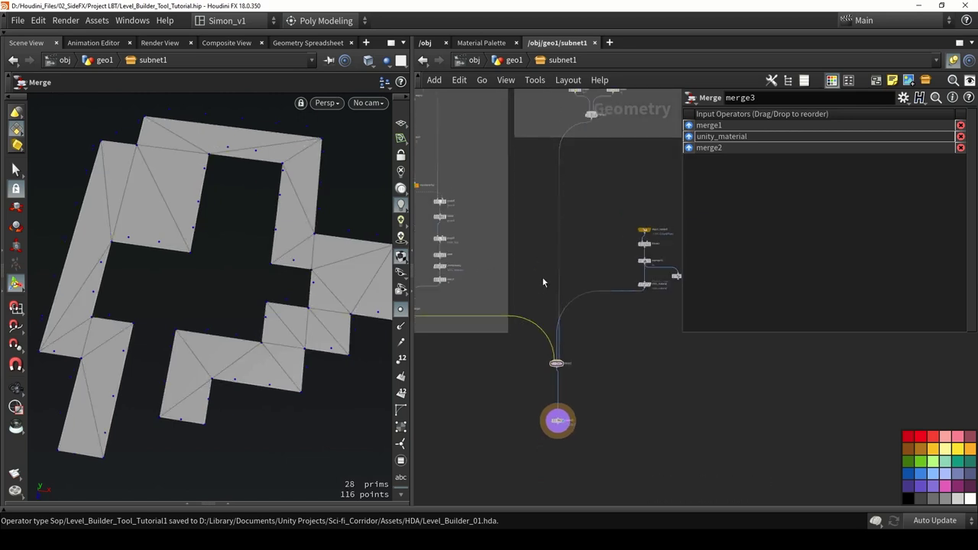
pyautogui.scroll(-3, 627, 305)
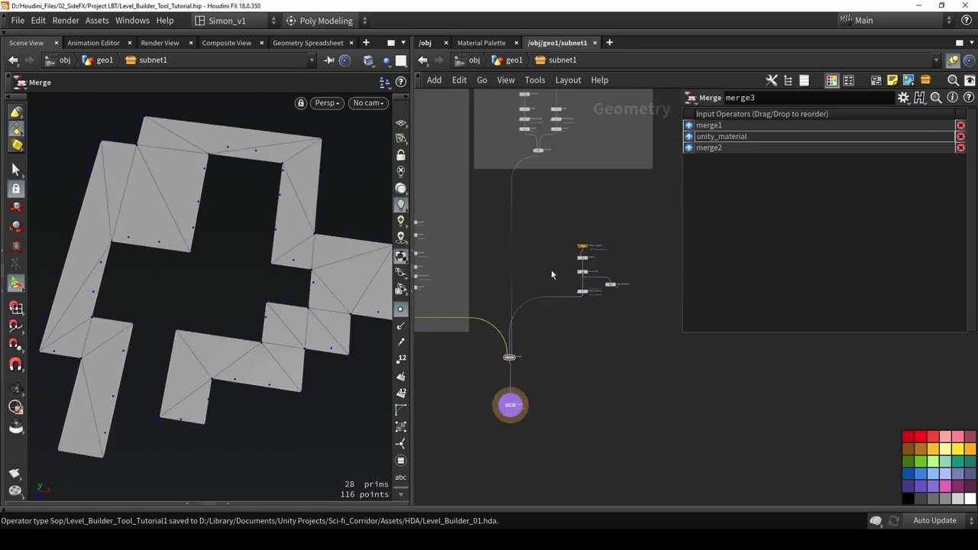
pyautogui.moveTo(542, 219); pyautogui.dragTo(635, 345)
pyautogui.click(579, 353)
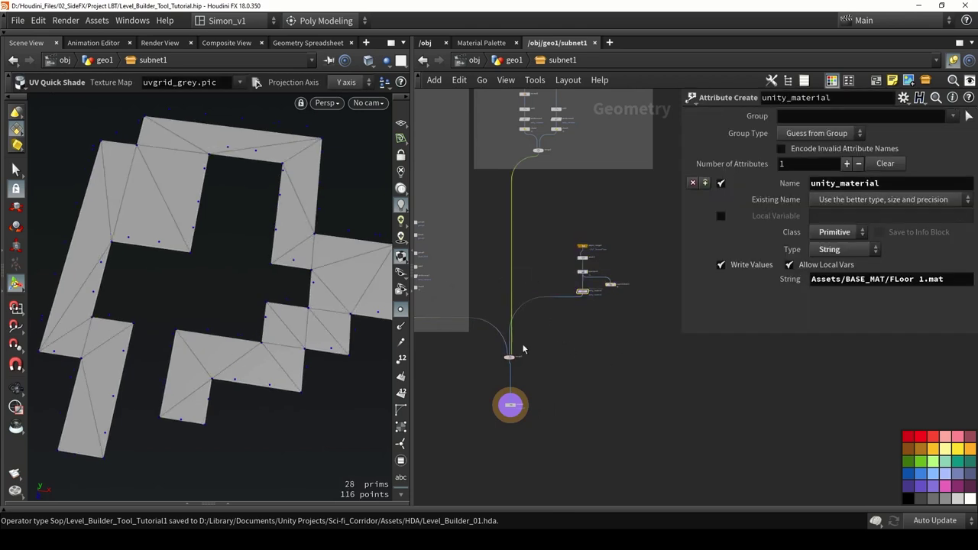
pyautogui.scroll(3, 519, 351)
pyautogui.scroll(-4, 514, 365)
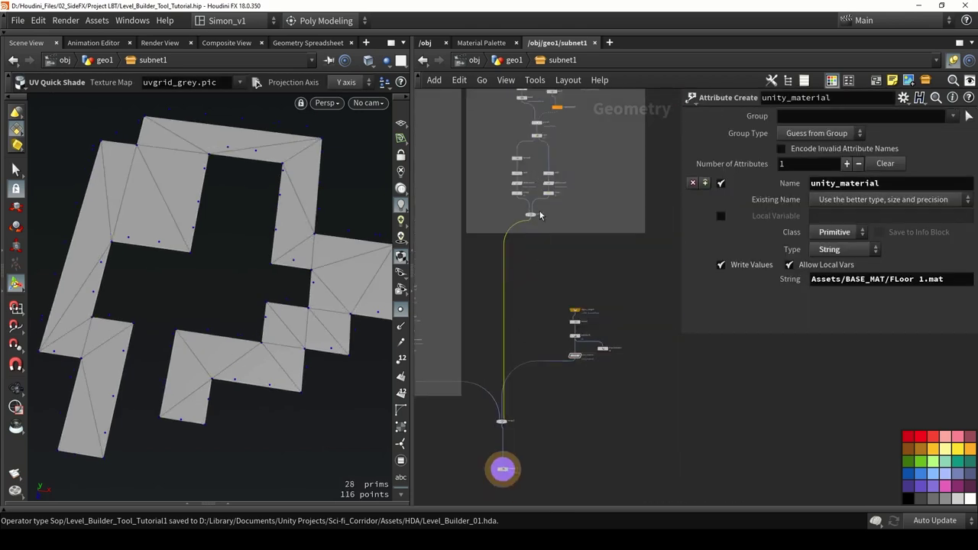
# Switch to Unity and examine the wall and corner pieces placed along the level's curve from several angles.
pyautogui.scroll(4, 544, 382)
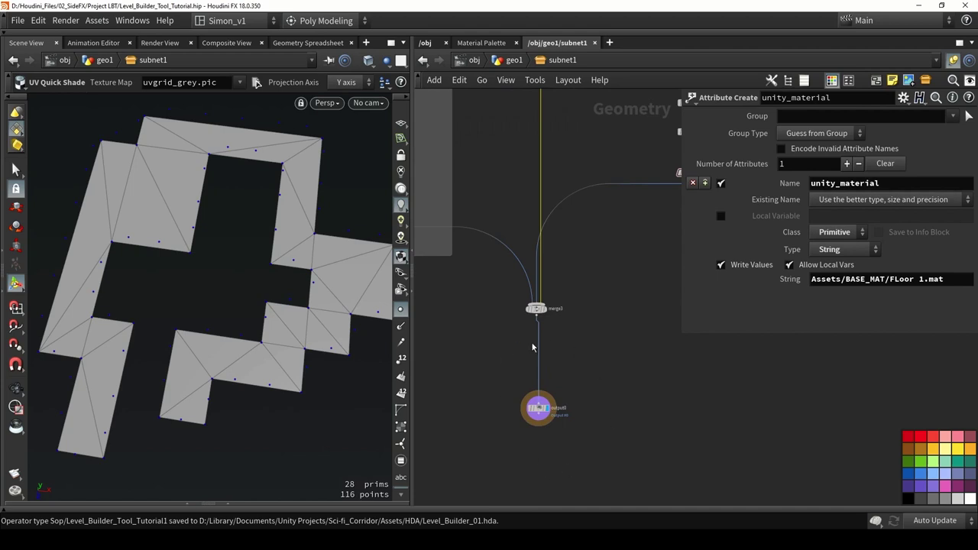
pyautogui.click(467, 535)
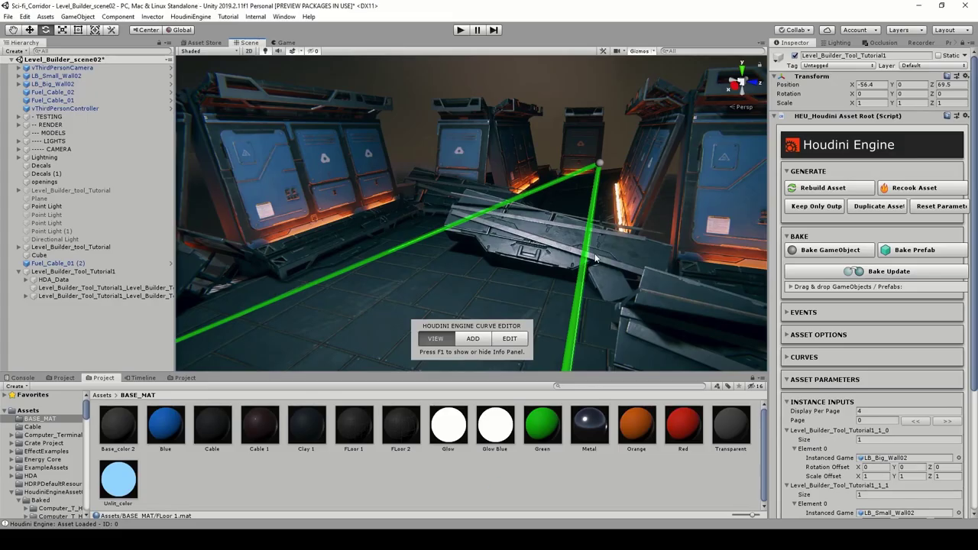
pyautogui.moveTo(595, 256); pyautogui.dragTo(567, 252, button='right')
pyautogui.keyDown('alt'); pyautogui.moveTo(567, 252); pyautogui.dragTo(492, 281); pyautogui.keyUp('alt')
pyautogui.scroll(5, 497, 229)
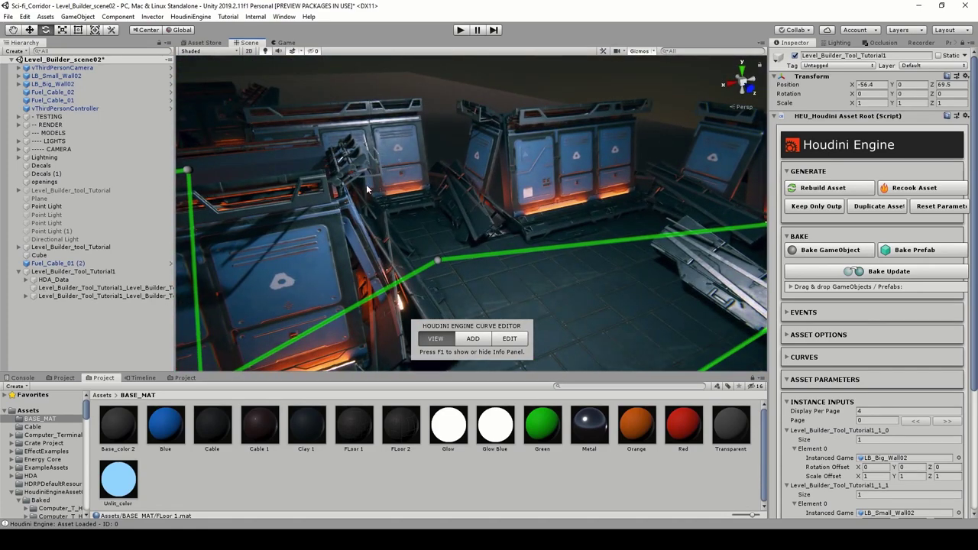
pyautogui.keyDown('alt'); pyautogui.moveTo(516, 239); pyautogui.dragTo(569, 235); pyautogui.keyUp('alt')
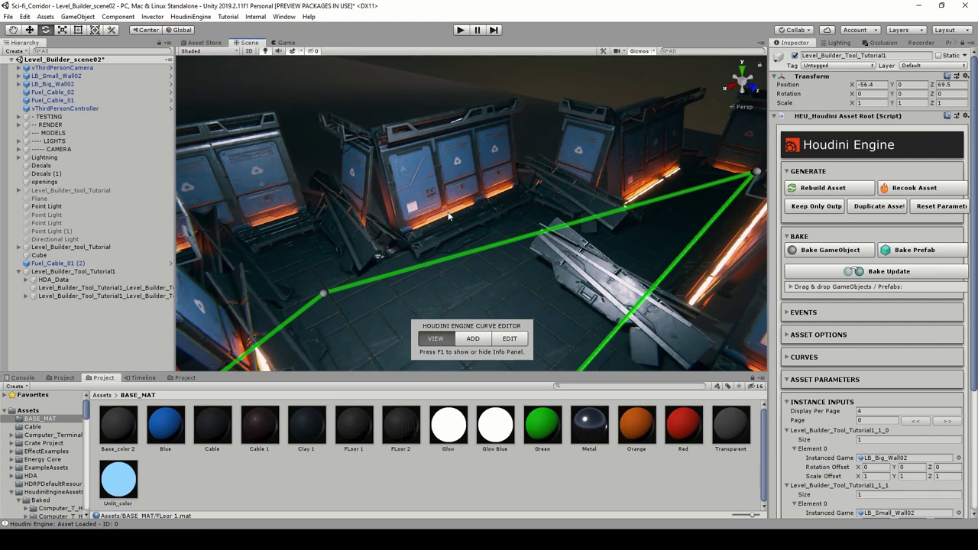
pyautogui.keyDown('alt'); pyautogui.moveTo(496, 206); pyautogui.dragTo(508, 167); pyautogui.keyUp('alt')
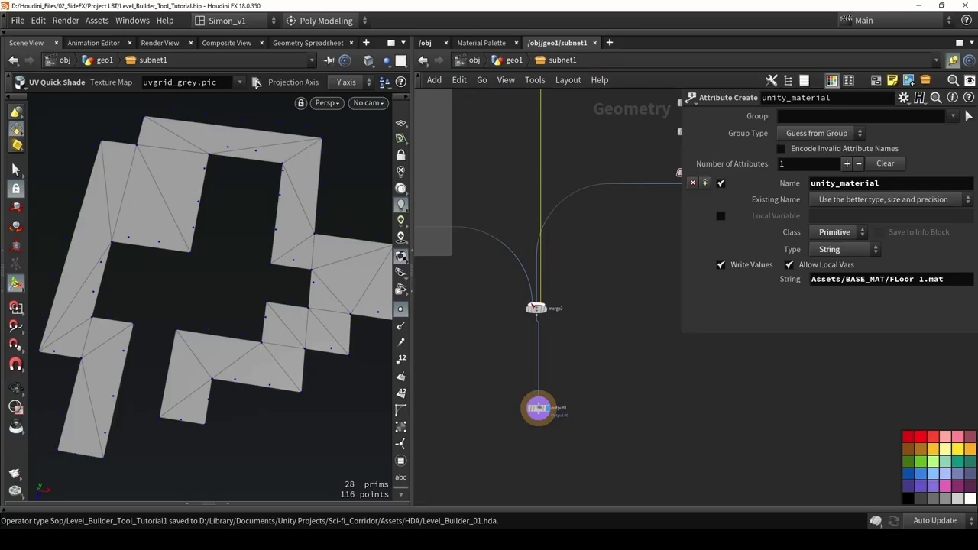
# Switch to Houdini and reorder the merge3 node's inputs to merge1, merge2, unity_material.
pyautogui.click(536, 308)
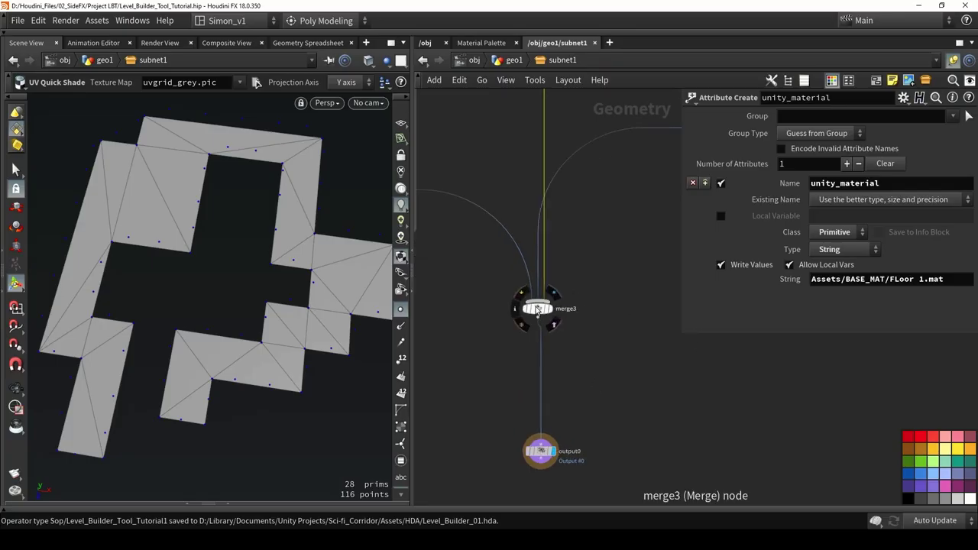
pyautogui.moveTo(690, 149); pyautogui.dragTo(693, 130)
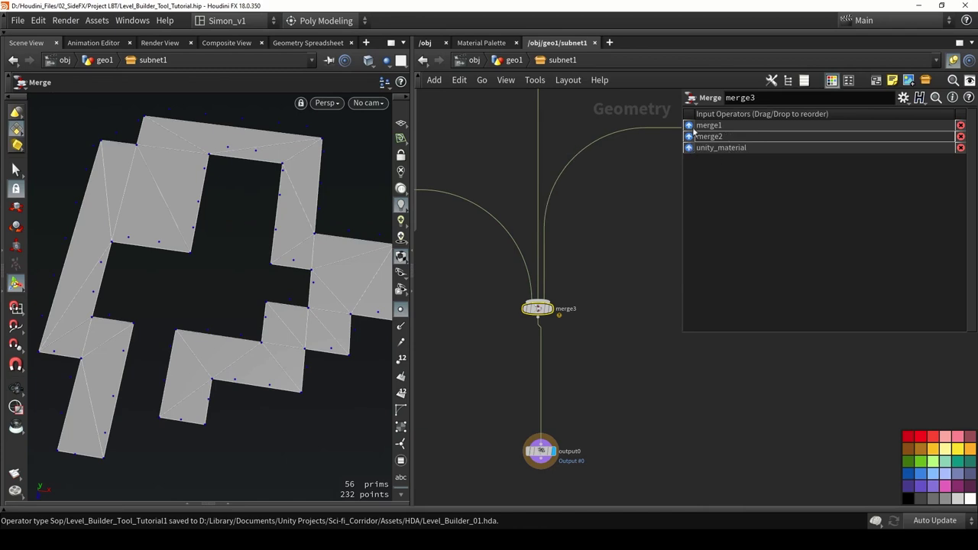
pyautogui.scroll(-3, 526, 251)
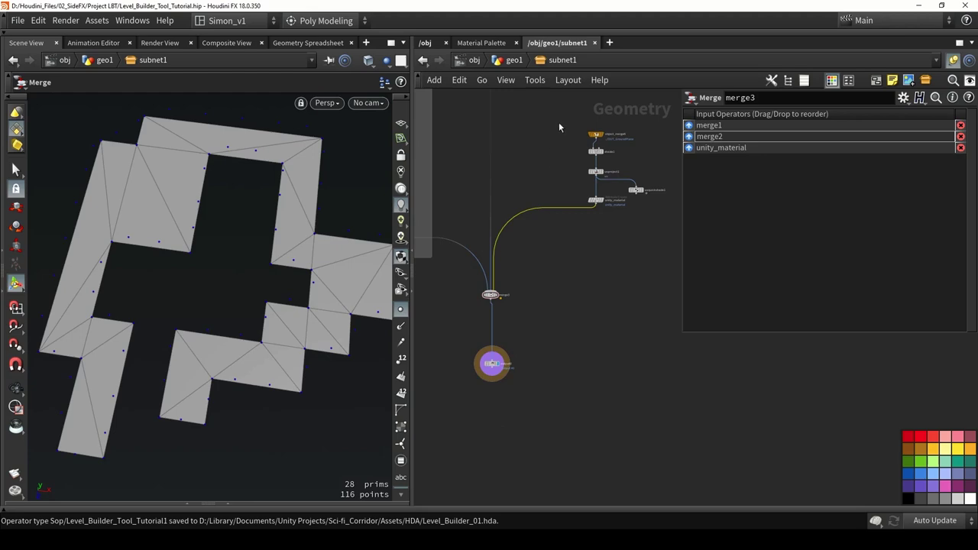
# Switch to Unity and inspect the corner pillars, wall panels and floor of the regenerated level.
pyautogui.hotkey('alt', 'Tab')
pyautogui.keyDown('alt'); pyautogui.moveTo(569, 181); pyautogui.dragTo(556, 168); pyautogui.keyUp('alt')
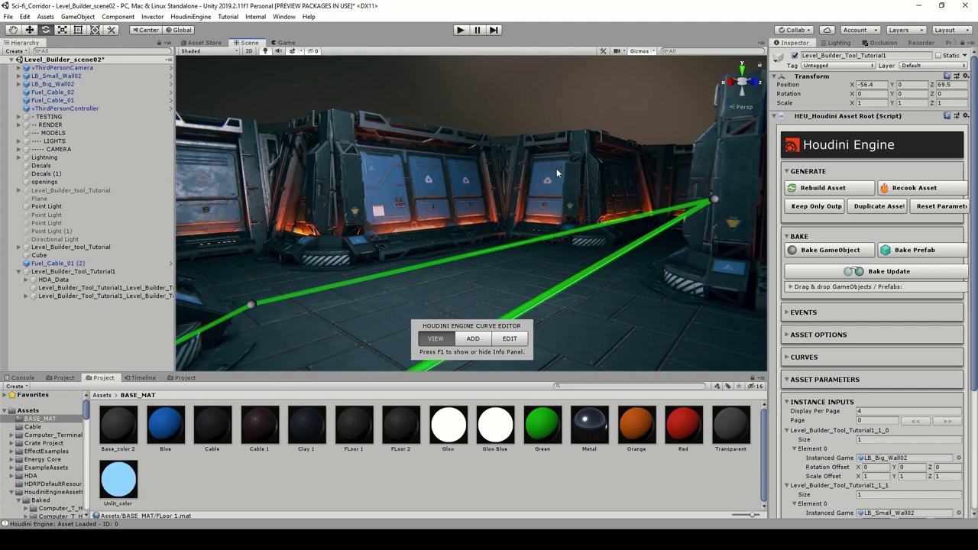
pyautogui.moveTo(578, 194); pyautogui.dragTo(564, 136, button='right')
pyautogui.press('w')
pyautogui.press('s')
pyautogui.keyDown('alt'); pyautogui.moveTo(507, 134); pyautogui.dragTo(575, 248); pyautogui.keyUp('alt')
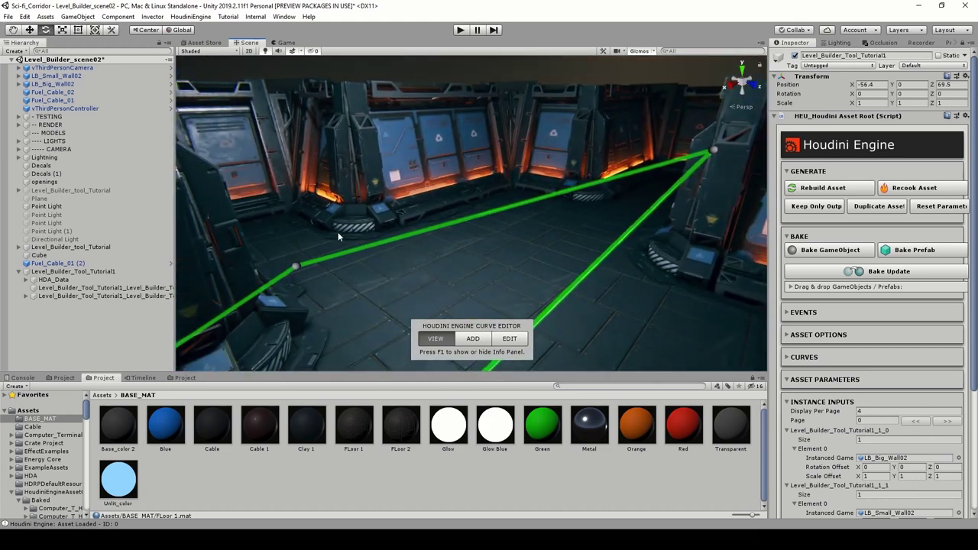
pyautogui.scroll(3, 432, 232)
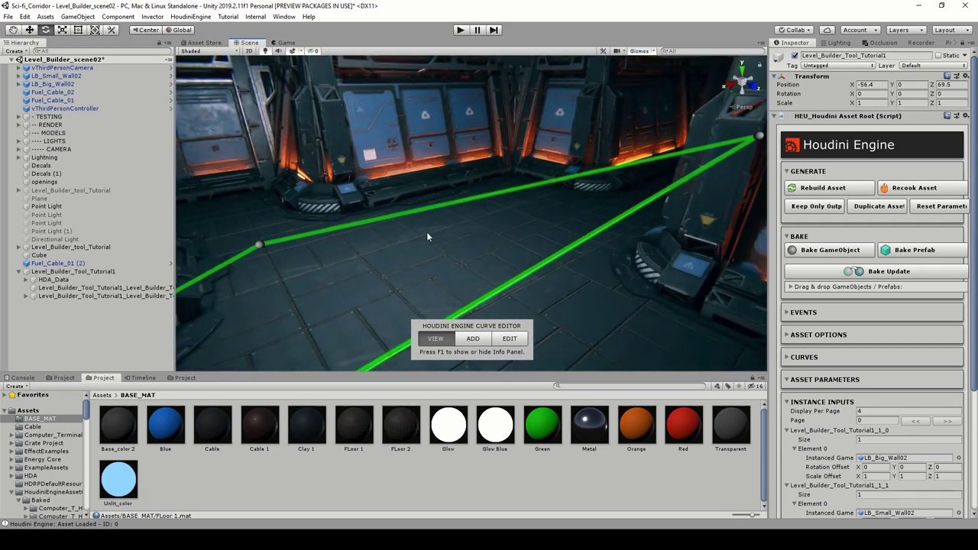
pyautogui.moveTo(482, 178); pyautogui.dragTo(407, 152, button='right')
pyautogui.moveTo(520, 233); pyautogui.dragTo(606, 175, button='right')
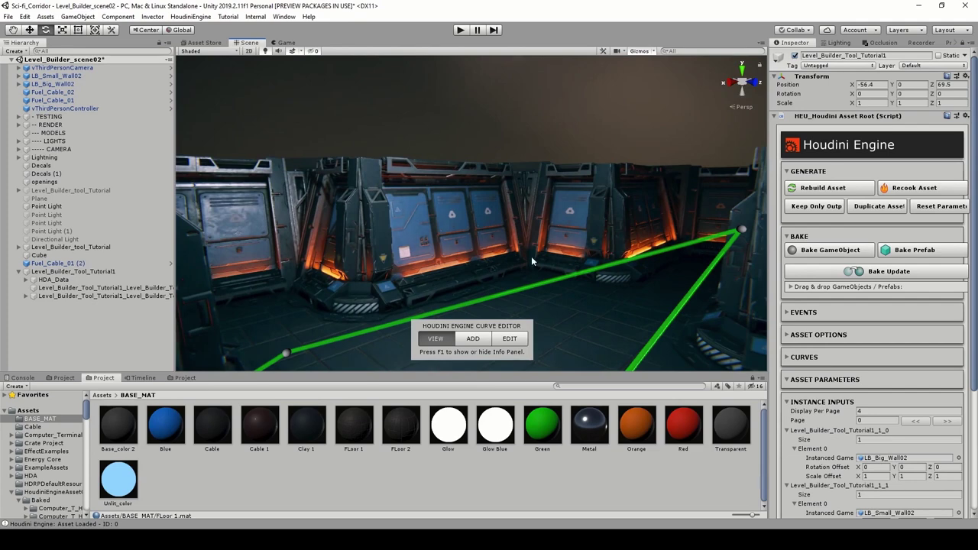
pyautogui.moveTo(531, 256); pyautogui.dragTo(652, 206, button='right')
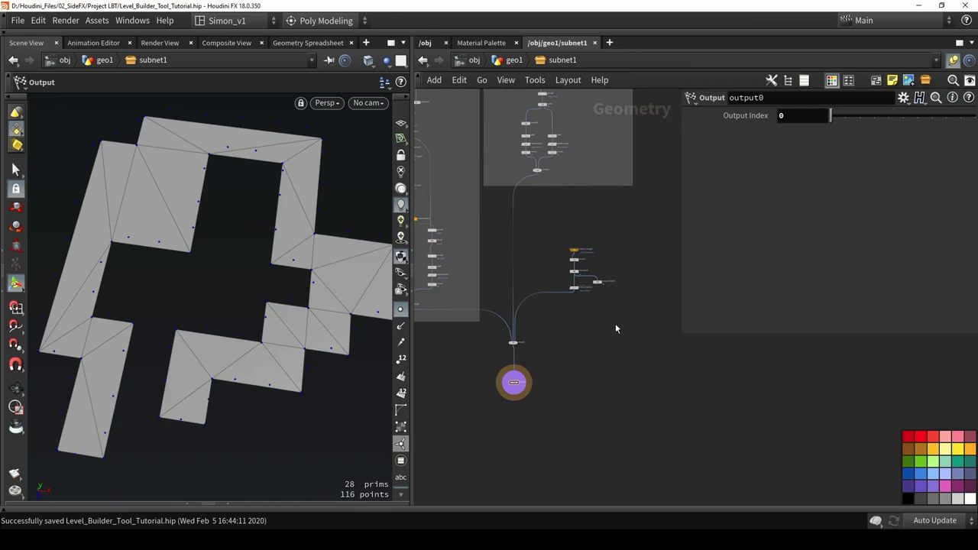
# In Houdini, enclose the floor nodes from the object merge to unity_material in a network box and reposition it.
pyautogui.scroll(3, 610, 305)
pyautogui.moveTo(625, 280); pyautogui.dragTo(497, 156)
pyautogui.hotkey('shift', 'o')
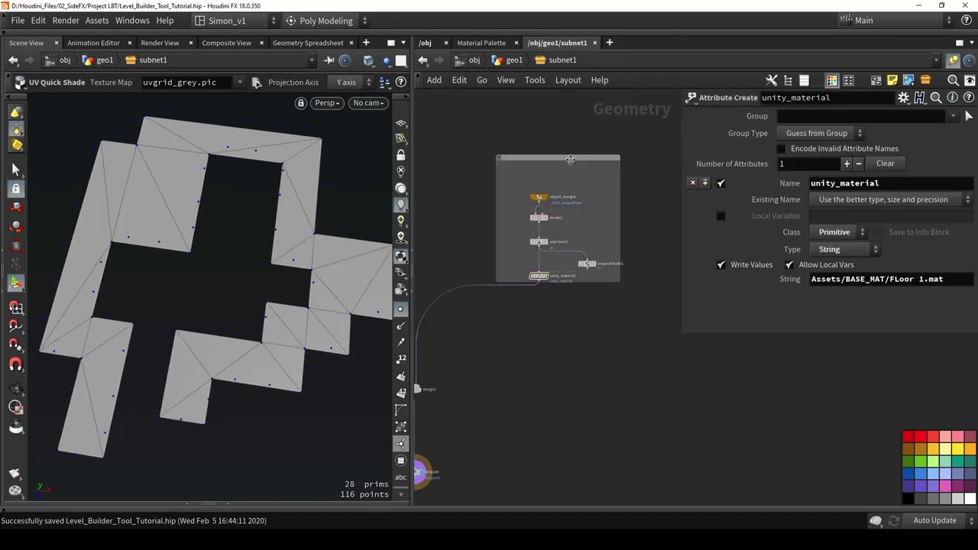
pyautogui.moveTo(570, 160); pyautogui.dragTo(590, 190)
# Insert a new Merge node on the wire between merge3 and output0.
pyautogui.moveTo(520, 356); pyautogui.dragTo(631, 331, button='middle')
pyautogui.scroll(-1, 631, 331)
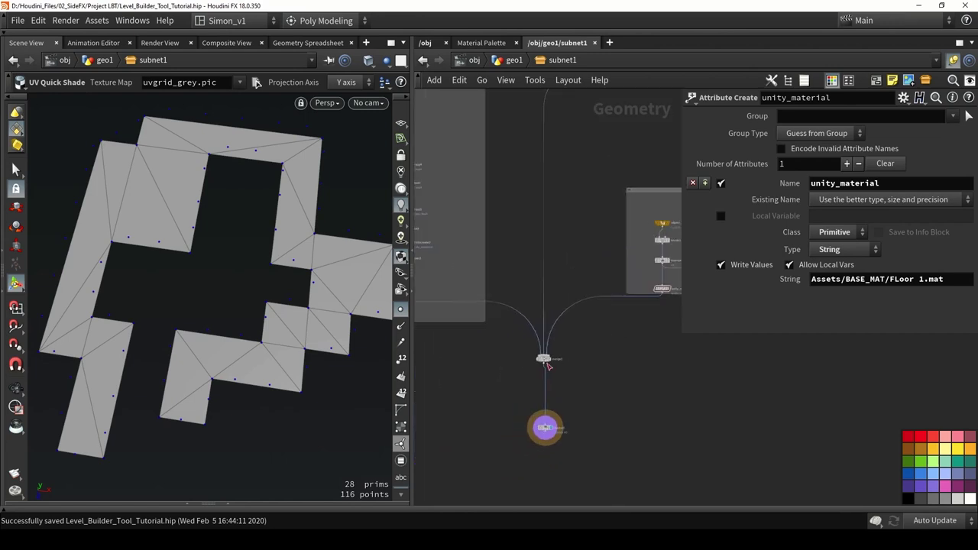
pyautogui.scroll(1, 547, 365)
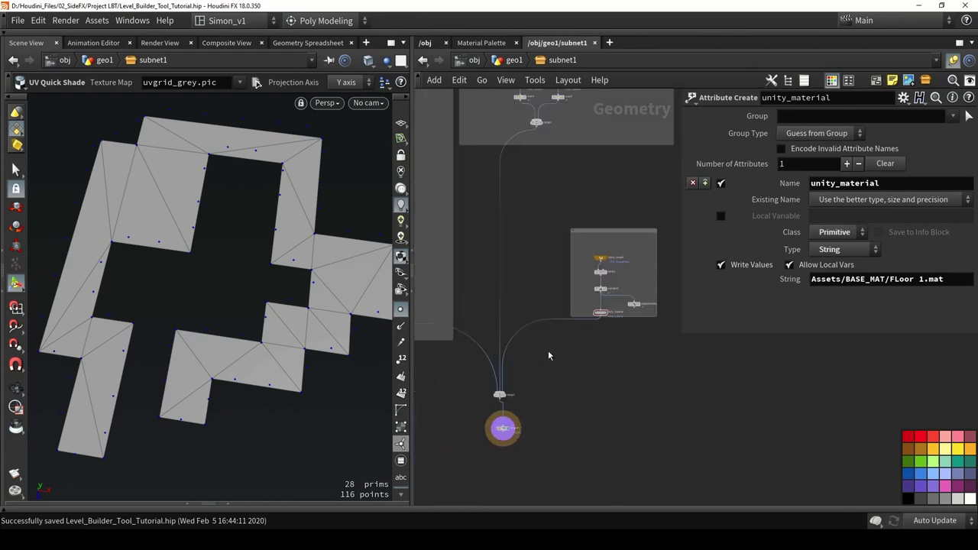
pyautogui.moveTo(534, 358); pyautogui.dragTo(592, 324, button='middle')
pyautogui.scroll(2, 592, 324)
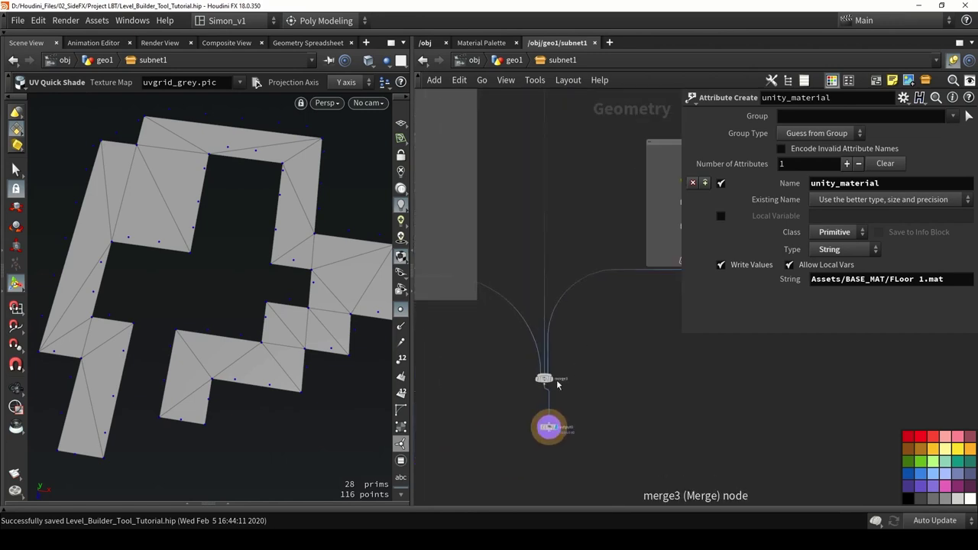
pyautogui.press('Tab')
pyautogui.write('me')
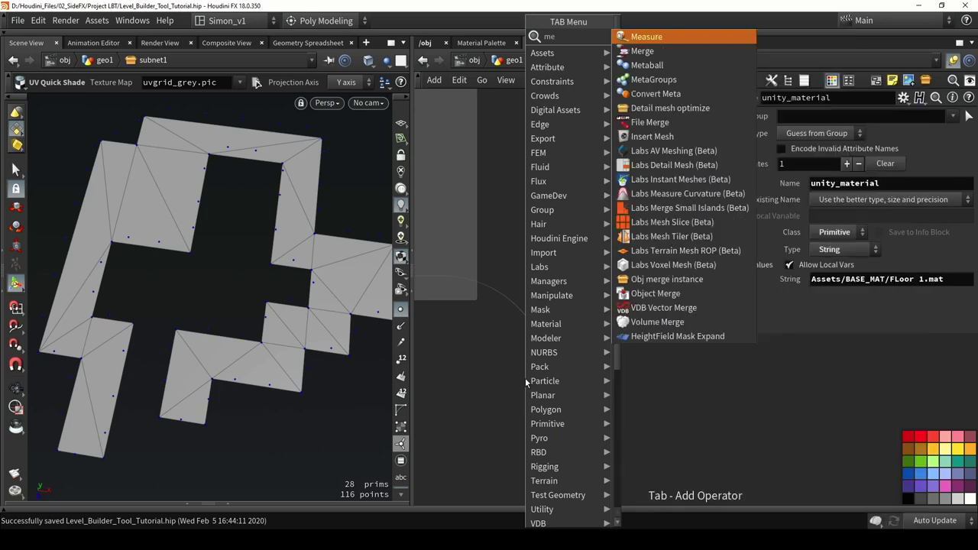
pyautogui.write('rge')
pyautogui.press('Return')
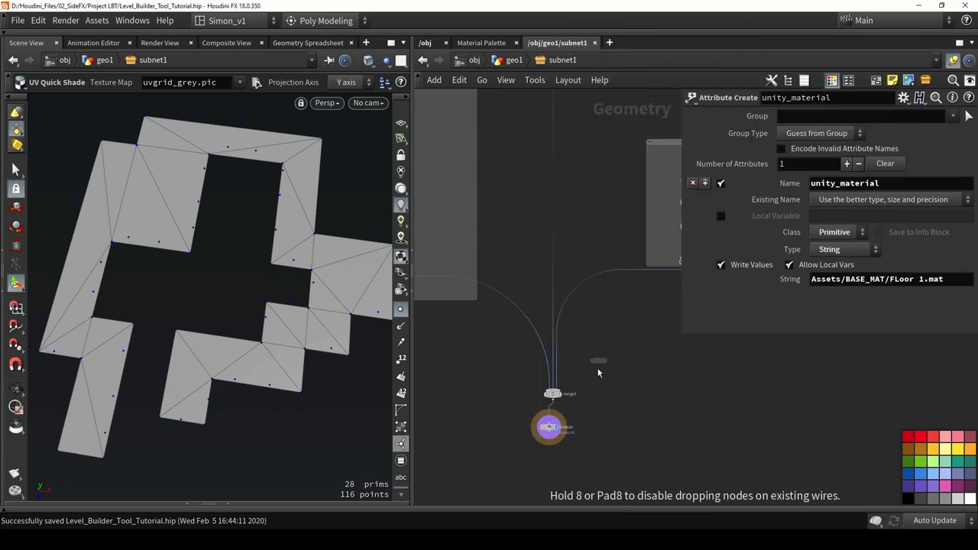
pyautogui.click(554, 412)
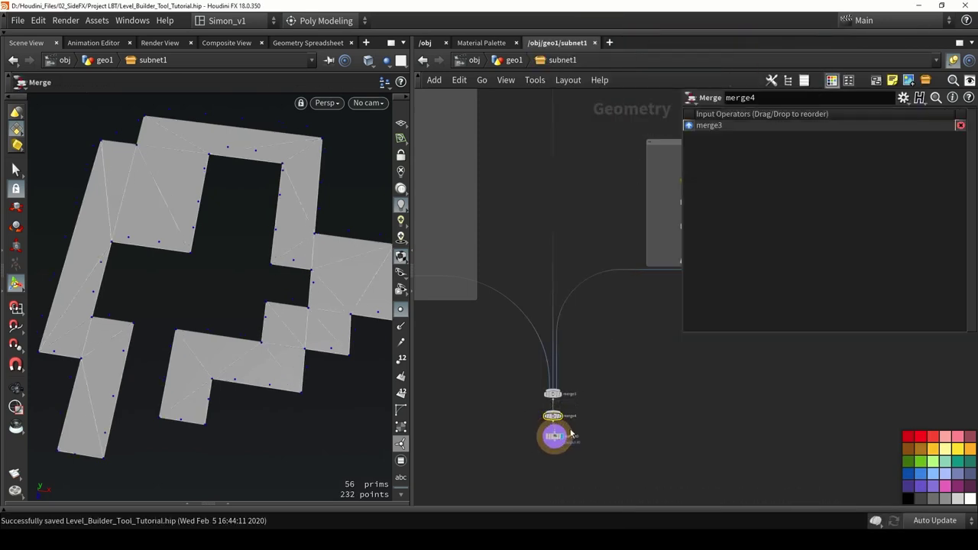
# Disconnect unity_material from merge3 and wire it into the new merge4 node instead.
pyautogui.moveTo(570, 434); pyautogui.dragTo(548, 412, button='middle')
pyautogui.moveTo(529, 371); pyautogui.dragTo(524, 350)
pyautogui.moveTo(567, 342); pyautogui.dragTo(562, 327, button='middle')
pyautogui.moveTo(564, 256); pyautogui.dragTo(541, 186)
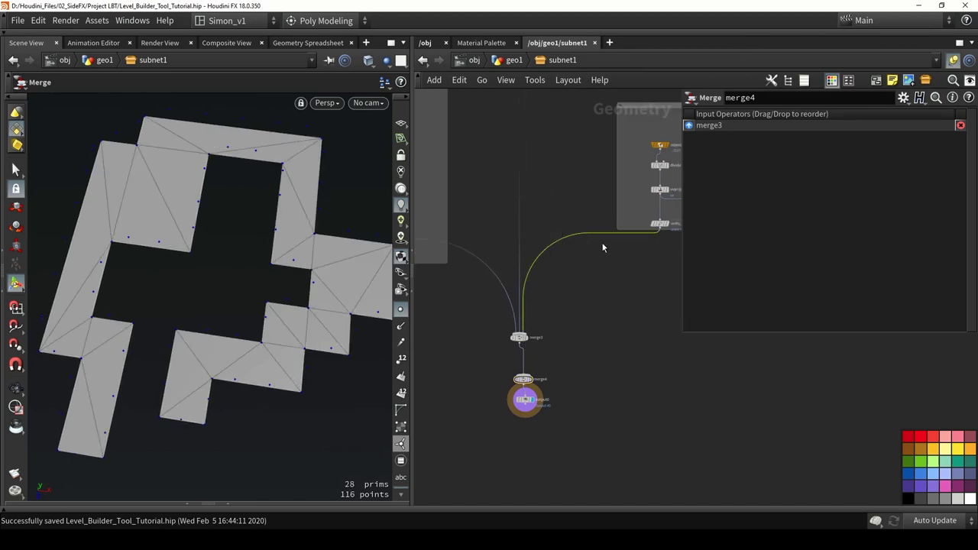
pyautogui.press('Delete')
pyautogui.moveTo(660, 231); pyautogui.dragTo(544, 377)
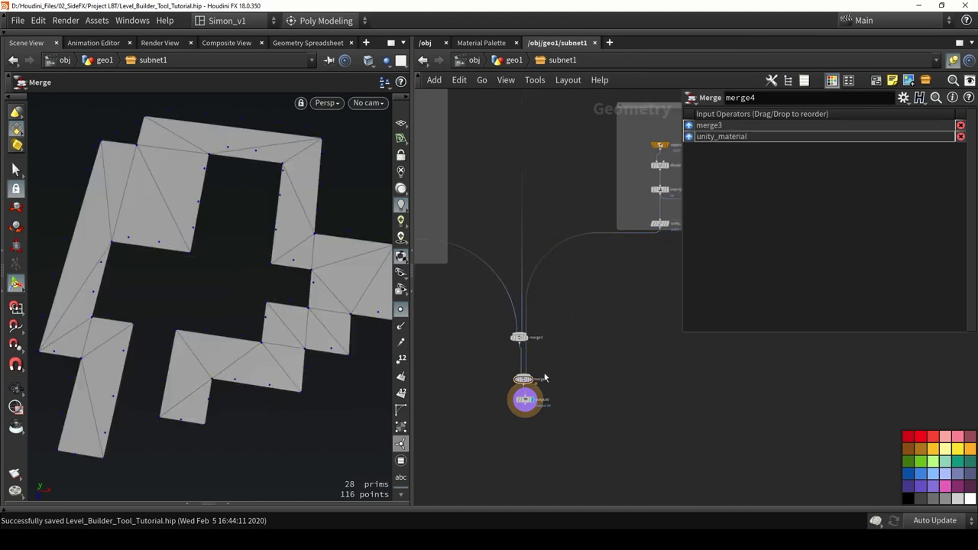
# Move merge4 and output0 away from merge3, and place the floor network box just above them.
pyautogui.scroll(3, 545, 377)
pyautogui.moveTo(578, 457); pyautogui.dragTo(586, 434)
pyautogui.scroll(-4, 587, 349)
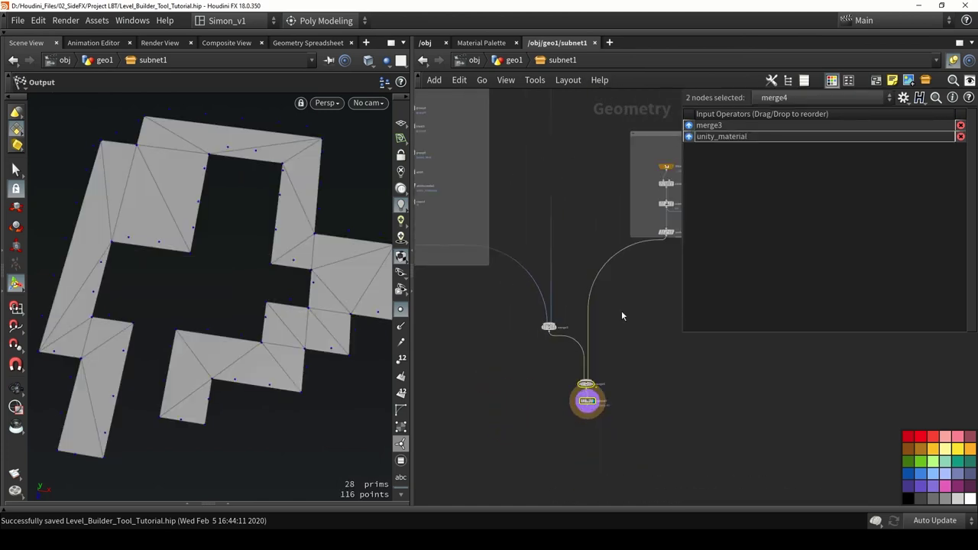
pyautogui.moveTo(622, 312); pyautogui.dragTo(571, 347, button='middle')
pyautogui.scroll(-2, 571, 347)
pyautogui.moveTo(522, 358); pyautogui.dragTo(523, 334)
pyautogui.scroll(2, 548, 390)
pyautogui.moveTo(547, 404); pyautogui.dragTo(594, 458)
pyautogui.moveTo(646, 313); pyautogui.dragTo(546, 236, button='middle')
pyautogui.scroll(-1, 545, 235)
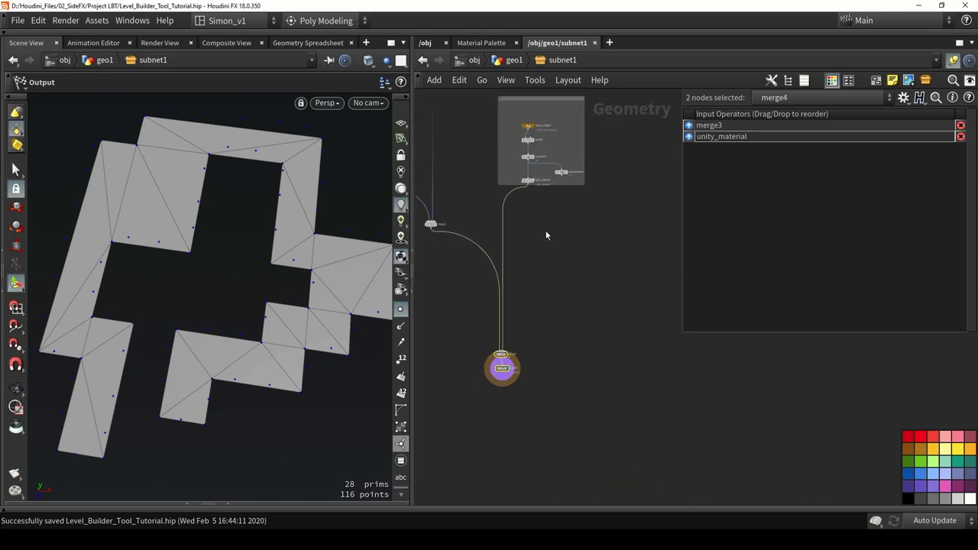
pyautogui.moveTo(548, 102); pyautogui.dragTo(559, 257)
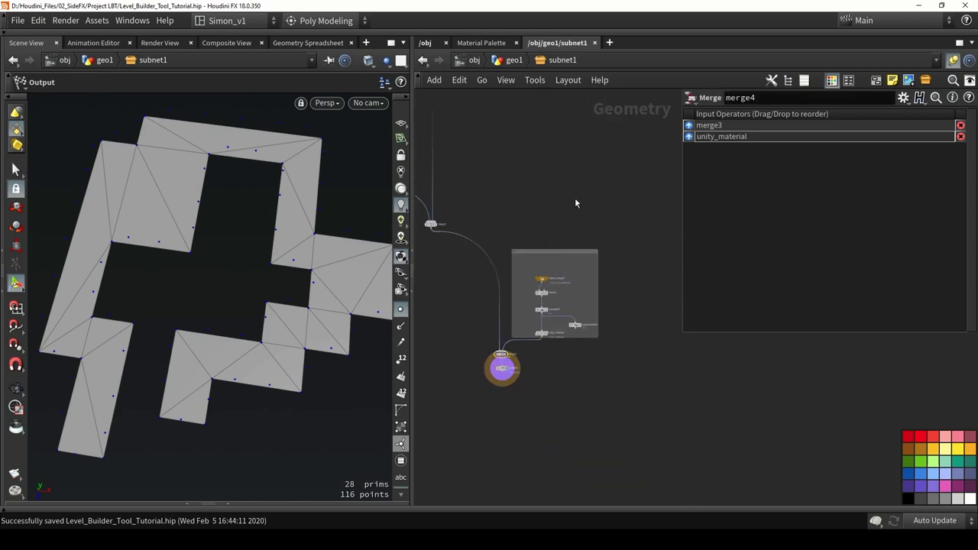
# Nudge the OUT_Snapped_line node and duplicate object_merge1 into the empty area below the network boxes.
pyautogui.press('h')
pyautogui.scroll(2, 581, 275)
pyautogui.scroll(2, 535, 241)
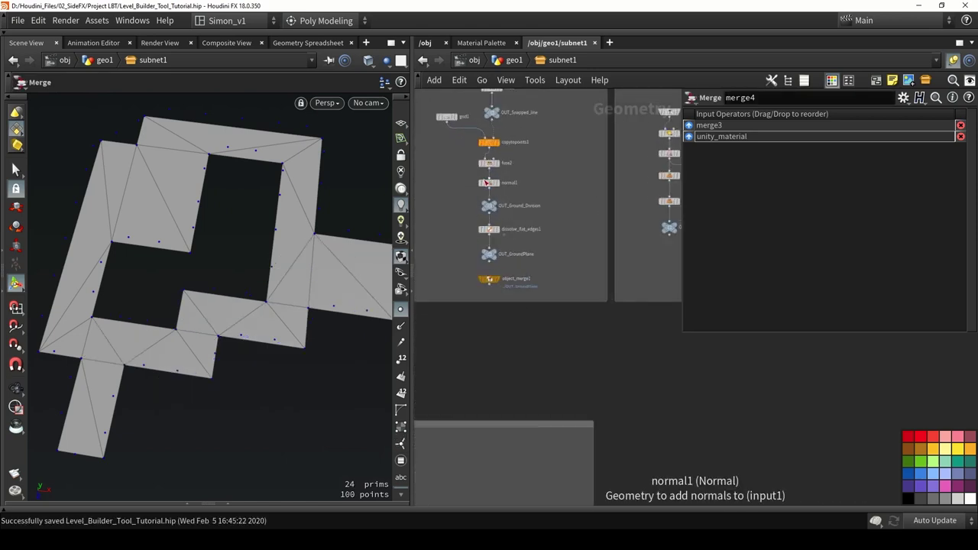
pyautogui.scroll(3, 487, 182)
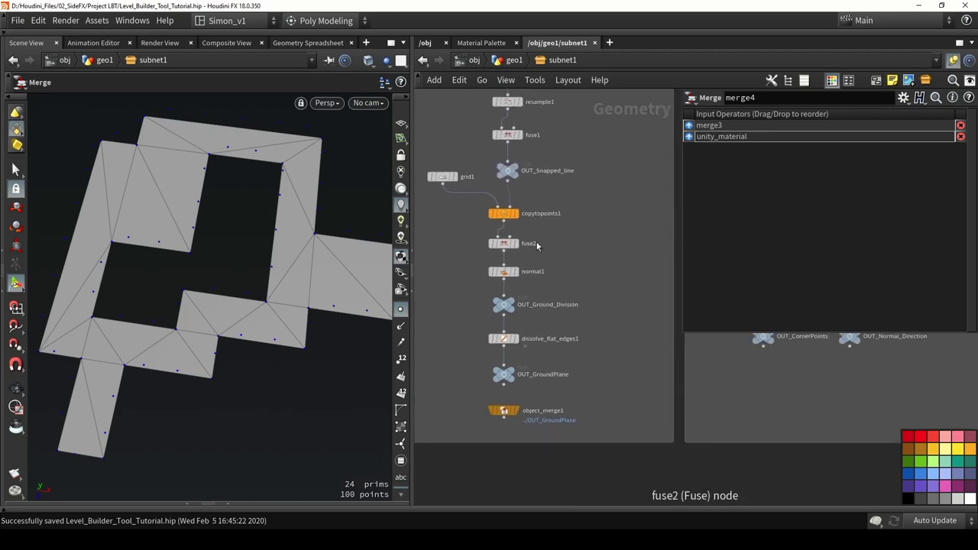
pyautogui.moveTo(507, 178); pyautogui.dragTo(511, 178)
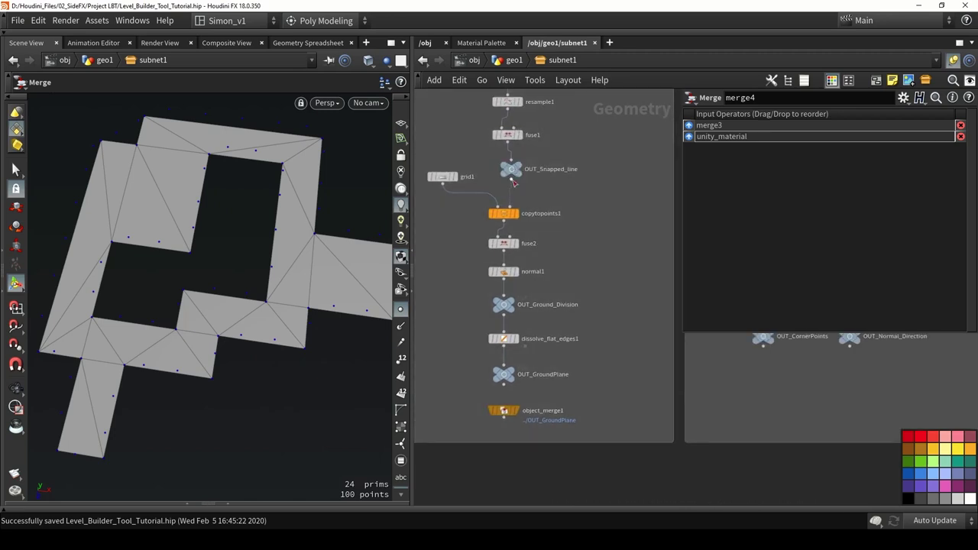
pyautogui.moveTo(614, 376); pyautogui.dragTo(590, 351, button='middle')
pyautogui.scroll(-3, 585, 351)
pyautogui.keyDown('alt'); pyautogui.moveTo(520, 364); pyautogui.dragTo(628, 425); pyautogui.keyUp('alt')
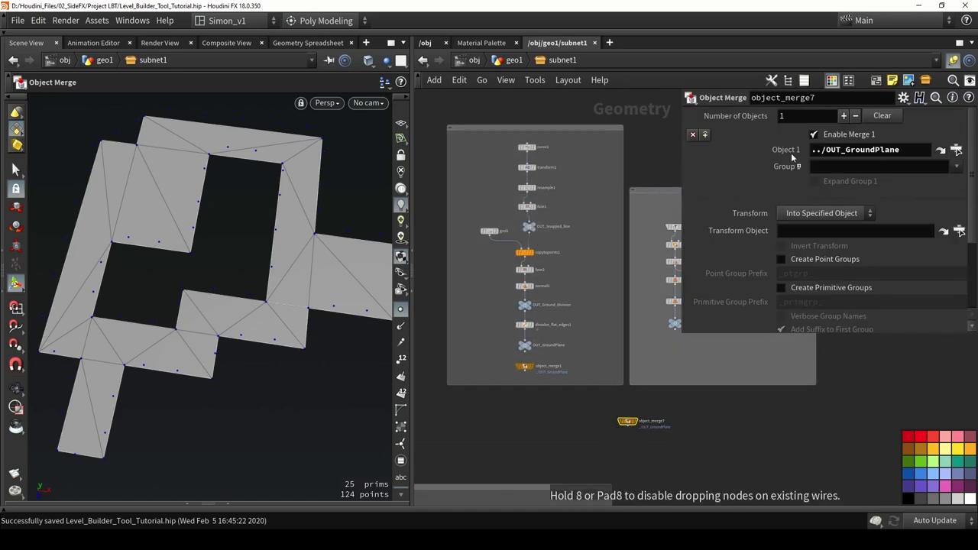
# Set object_merge7's Object 1 to ../OUT_Snapped_line, move the node to open space and display its geometry.
pyautogui.moveTo(824, 150); pyautogui.dragTo(899, 152)
pyautogui.moveTo(688, 432); pyautogui.dragTo(504, 205, button='middle')
pyautogui.scroll(-2, 504, 205)
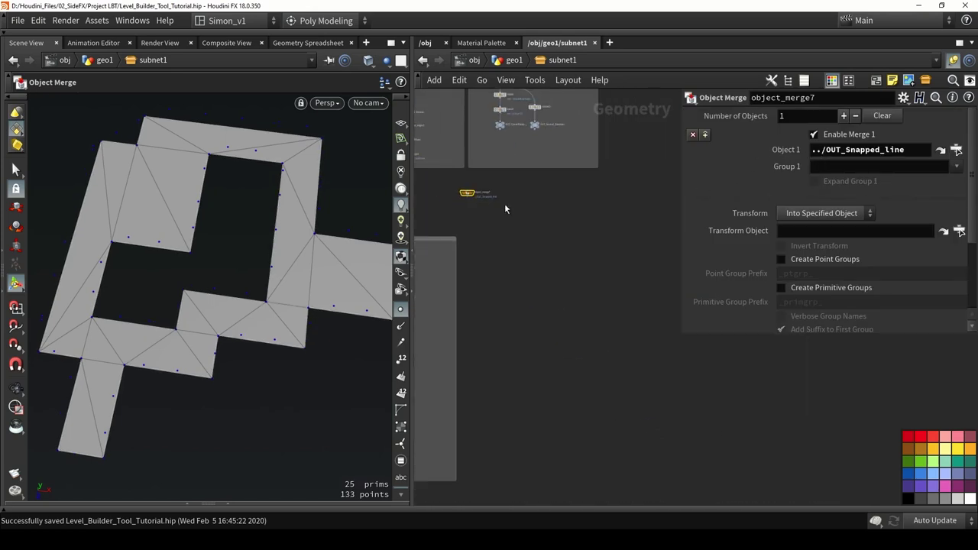
pyautogui.moveTo(470, 194); pyautogui.dragTo(612, 340)
pyautogui.scroll(2, 614, 332)
pyautogui.press('r')
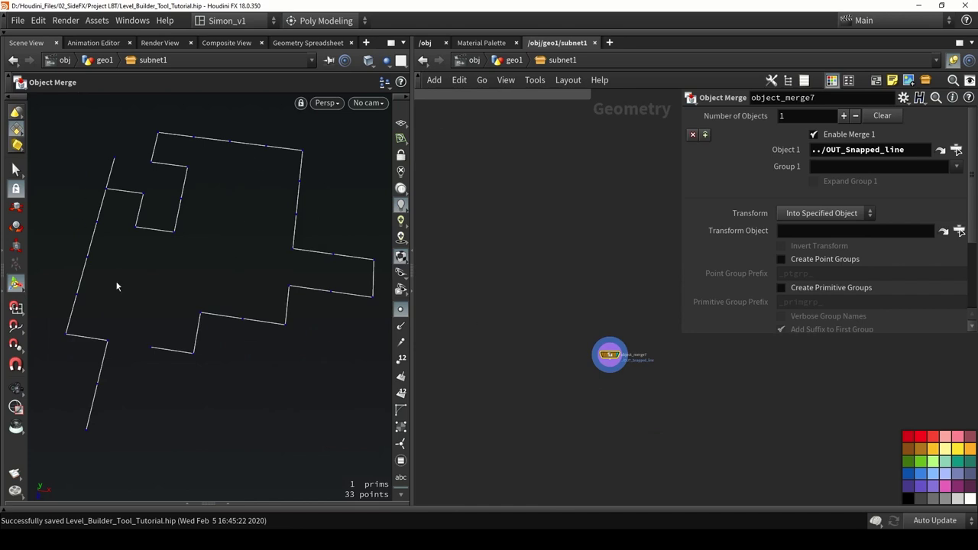
pyautogui.keyDown('alt'); pyautogui.moveTo(251, 230); pyautogui.dragTo(215, 229); pyautogui.keyUp('alt')
# Show OUT_GroundPlane as a template outline around the displayed snapped line.
pyautogui.moveTo(518, 264); pyautogui.dragTo(627, 339, button='middle')
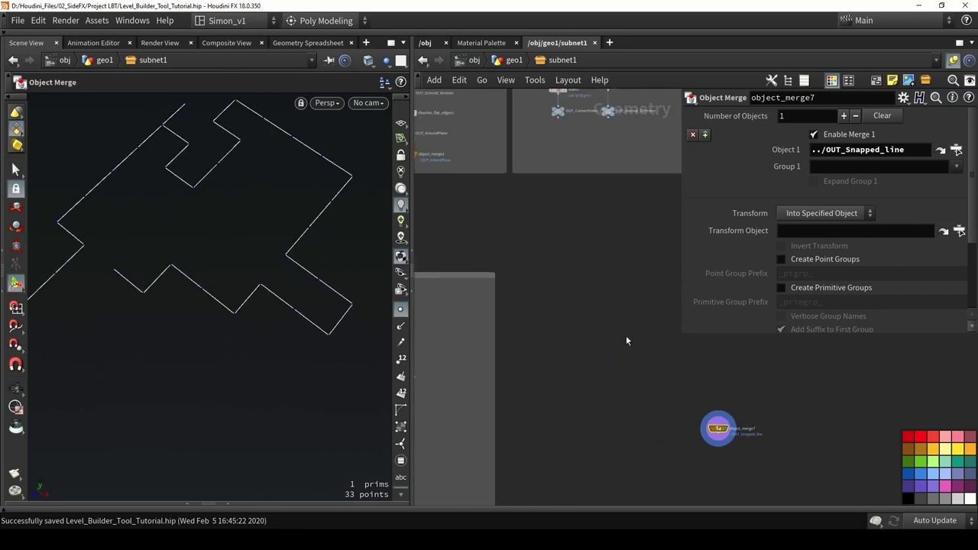
pyautogui.scroll(-3, 629, 340)
pyautogui.scroll(6, 522, 242)
pyautogui.click(554, 260)
pyautogui.scroll(-3, 239, 215)
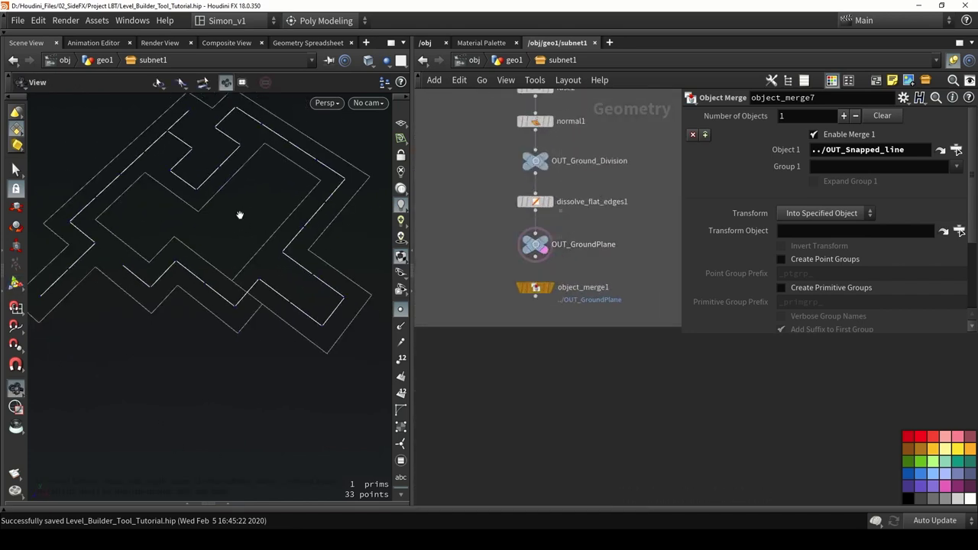
pyautogui.moveTo(239, 216); pyautogui.dragTo(150, 279)
pyautogui.press('Return')
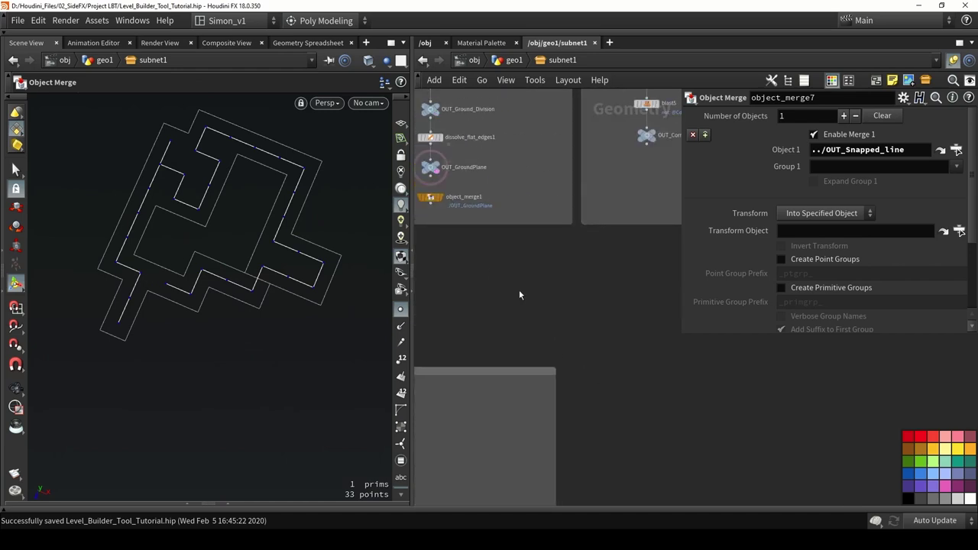
pyautogui.moveTo(519, 258); pyautogui.dragTo(512, 246, button='middle')
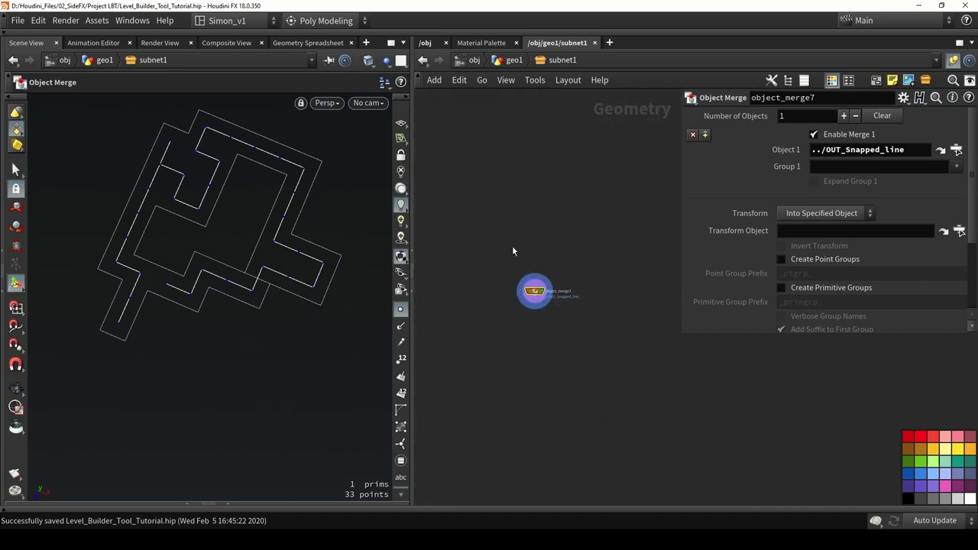
# Add an Attribute Create node below object_merge7, connect it to that node and display its result.
pyautogui.scroll(5, 512, 245)
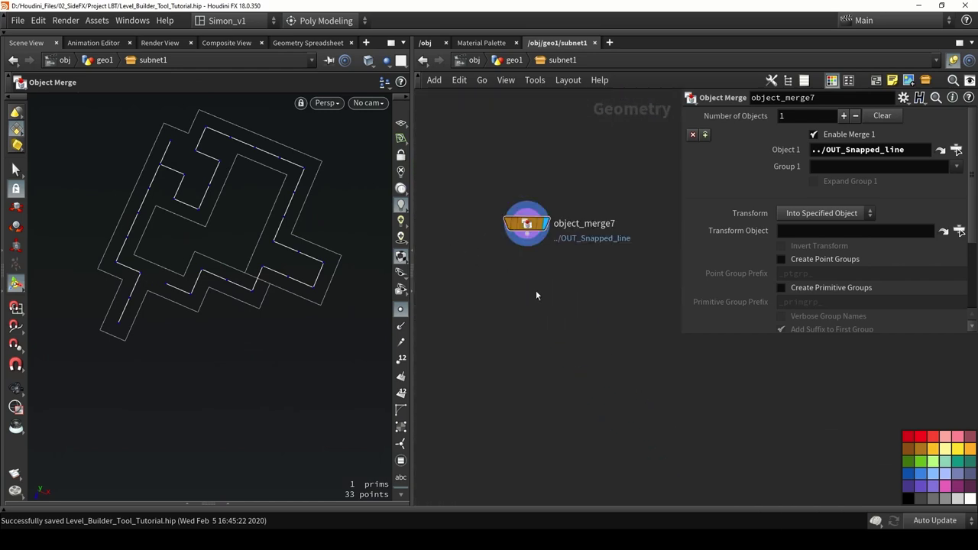
pyautogui.keyDown('alt'); pyautogui.moveTo(284, 224); pyautogui.dragTo(264, 183); pyautogui.keyUp('alt')
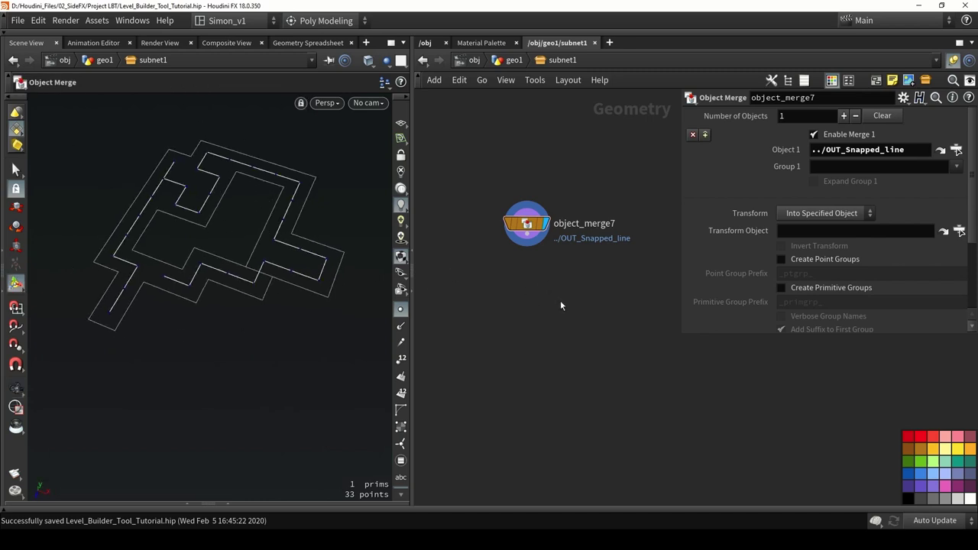
pyautogui.press('Tab')
pyautogui.write('create')
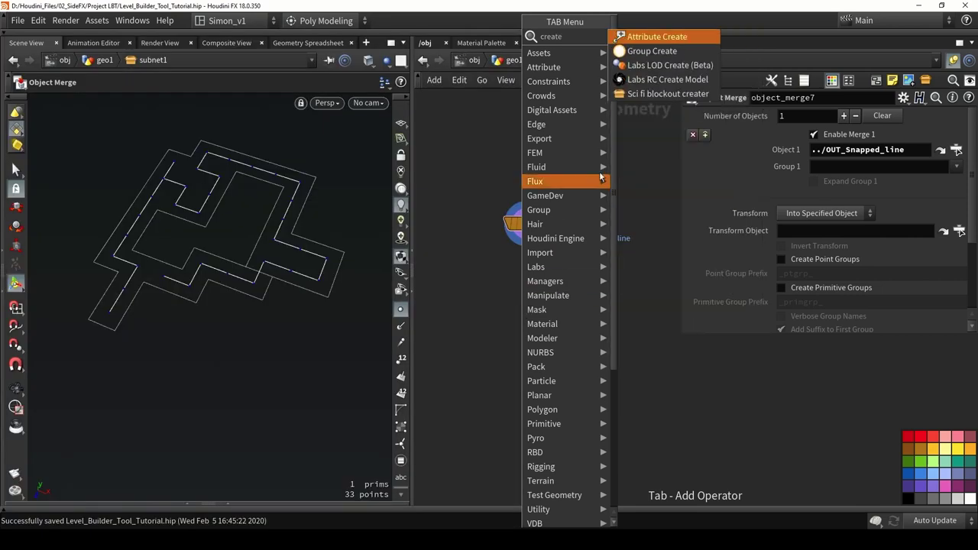
pyautogui.click(644, 37)
pyautogui.click(532, 295)
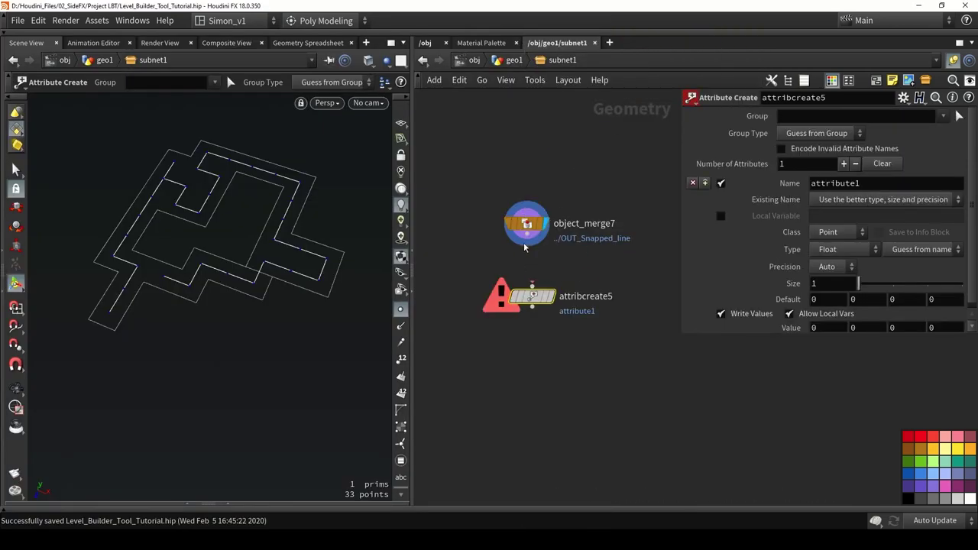
pyautogui.scroll(3, 522, 241)
pyautogui.click(529, 227)
pyautogui.click(538, 316)
pyautogui.moveTo(539, 336); pyautogui.dragTo(528, 344)
pyautogui.click(562, 343)
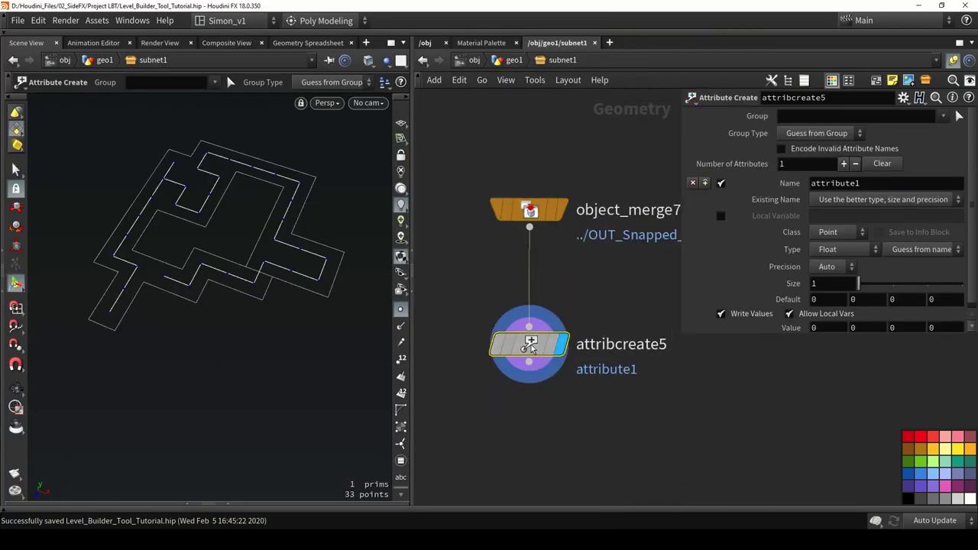
# Name the new attribute N, set its size to 3 and its second value component to 1.
pyautogui.doubleClick(880, 183)
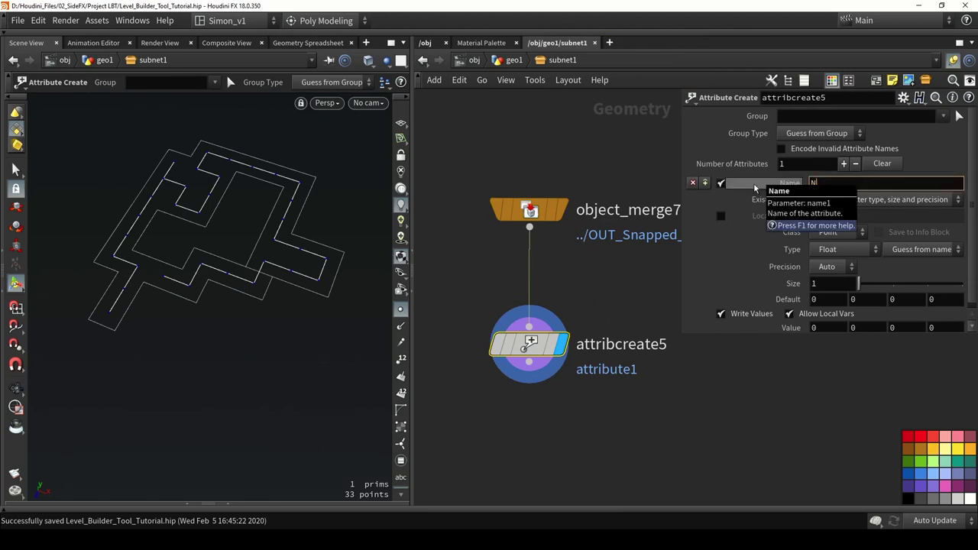
pyautogui.write('N')
pyautogui.press('Return')
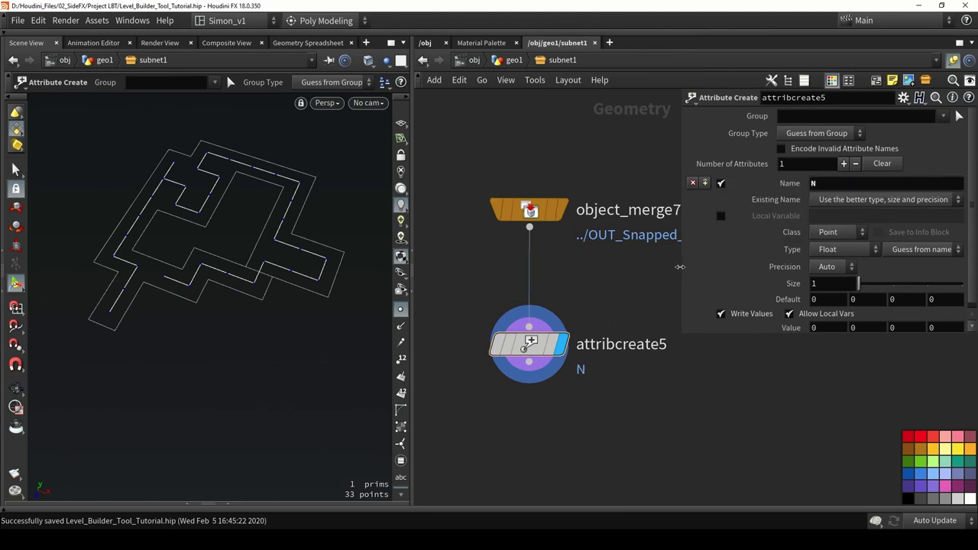
pyautogui.moveTo(681, 266); pyautogui.dragTo(639, 264)
pyautogui.scroll(-1, 784, 229)
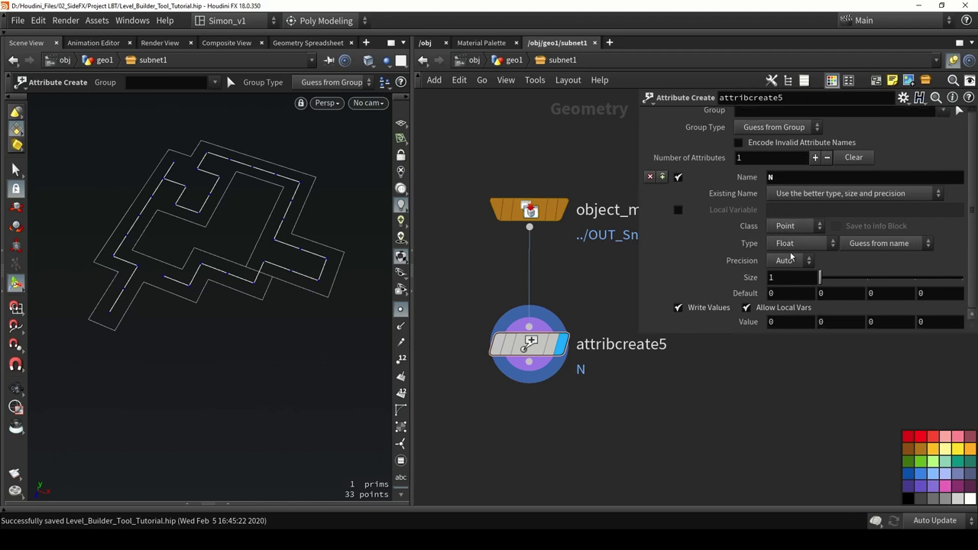
pyautogui.moveTo(885, 273); pyautogui.dragTo(932, 288)
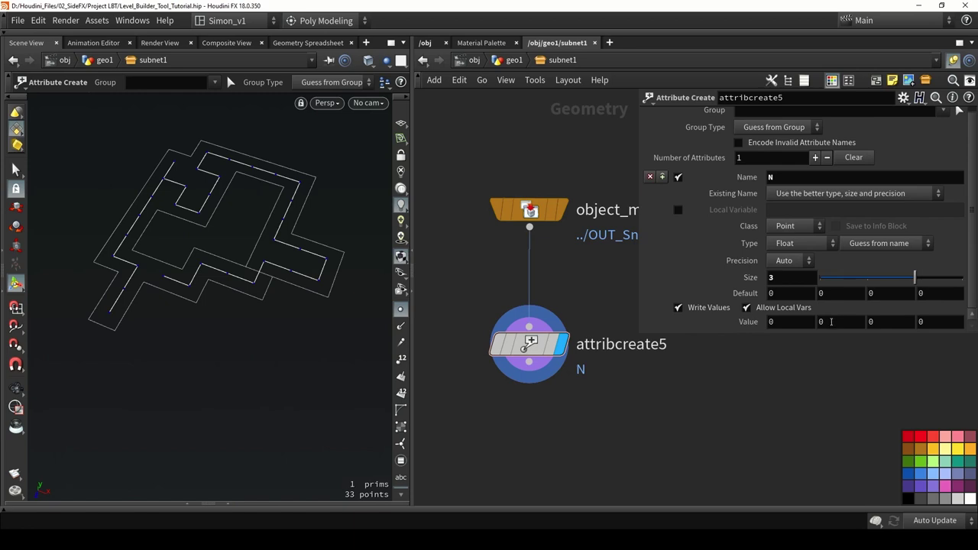
pyautogui.write('1')
pyautogui.press('Return')
# Add a PolyFrame node beside attribcreate5, feed it from object_merge7, display it and save the scene.
pyautogui.keyDown('alt'); pyautogui.moveTo(200, 252); pyautogui.dragTo(247, 218); pyautogui.keyUp('alt')
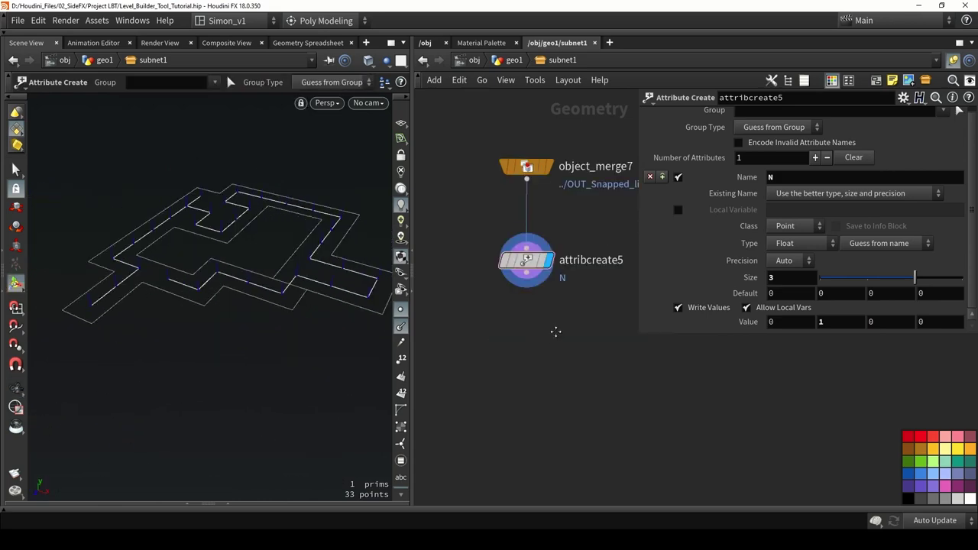
pyautogui.moveTo(555, 331); pyautogui.dragTo(495, 342, button='middle')
pyautogui.scroll(-2, 495, 343)
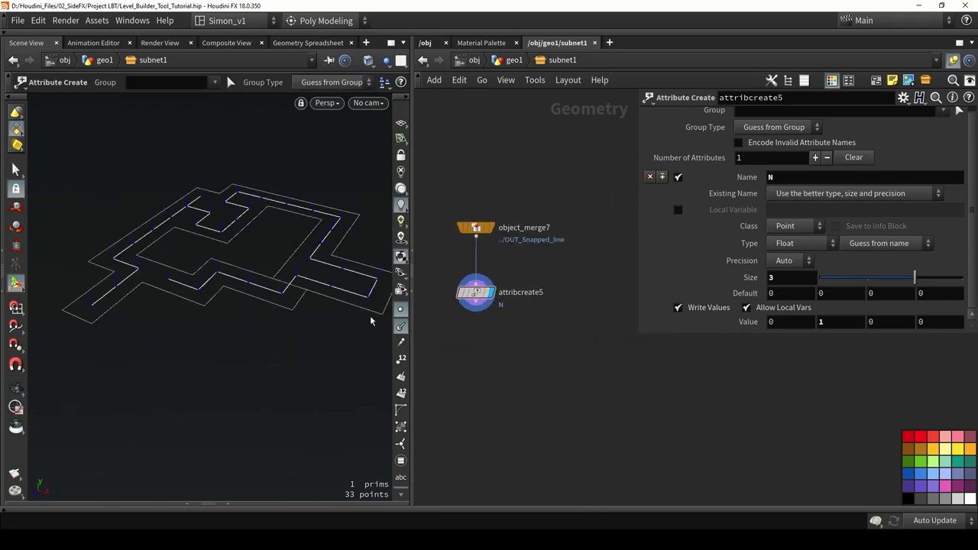
pyautogui.press('Tab')
pyautogui.write('pol')
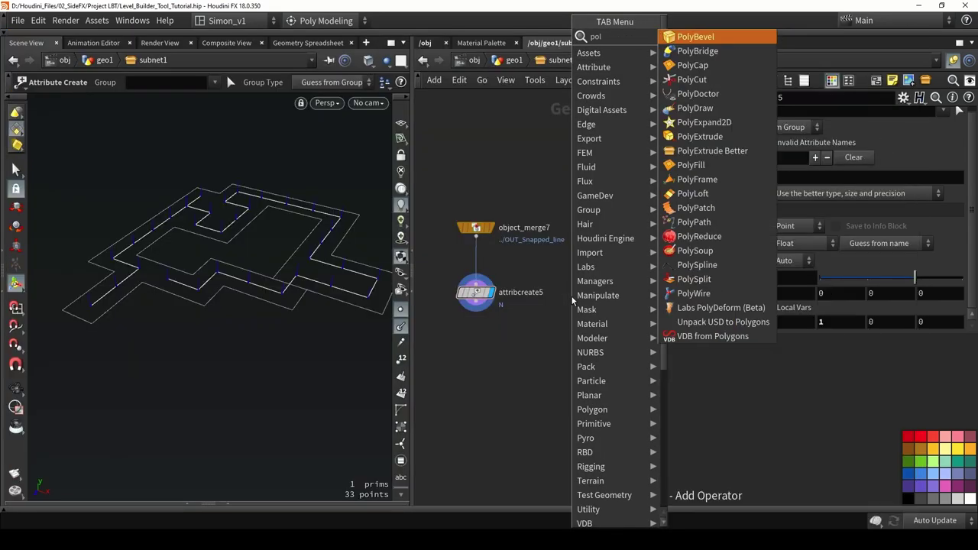
pyautogui.write('yfr')
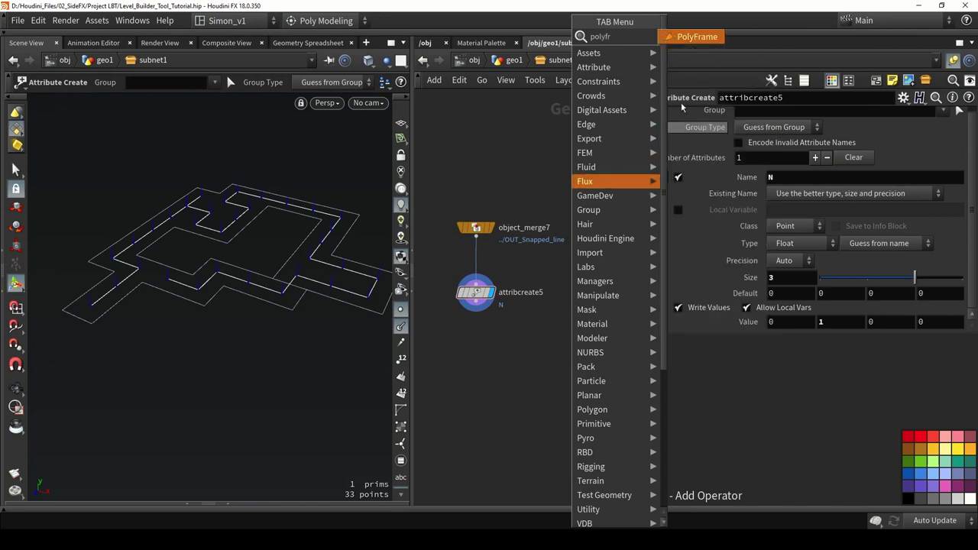
pyautogui.click(690, 40)
pyautogui.click(563, 291)
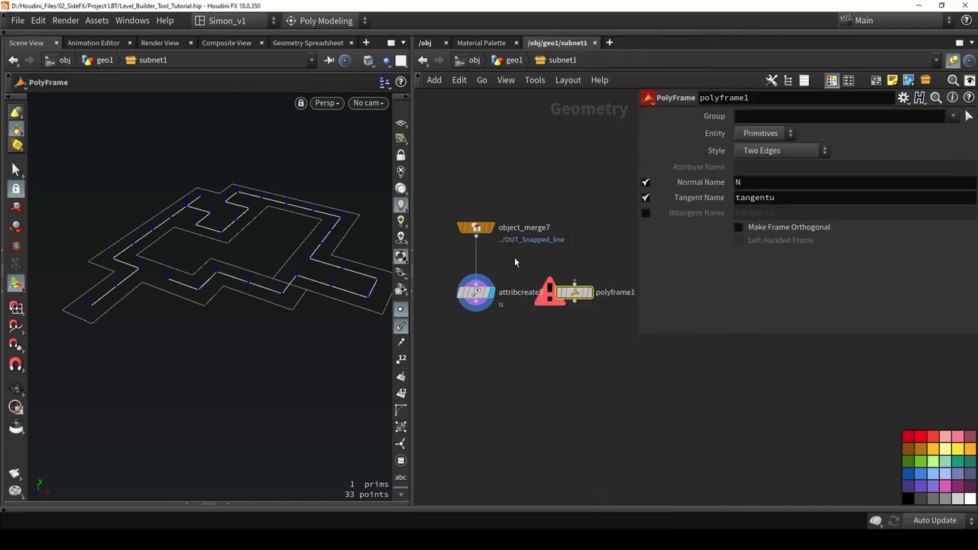
pyautogui.hotkey('ctrl', 's')
pyautogui.moveTo(475, 238); pyautogui.dragTo(573, 284)
pyautogui.click(591, 293)
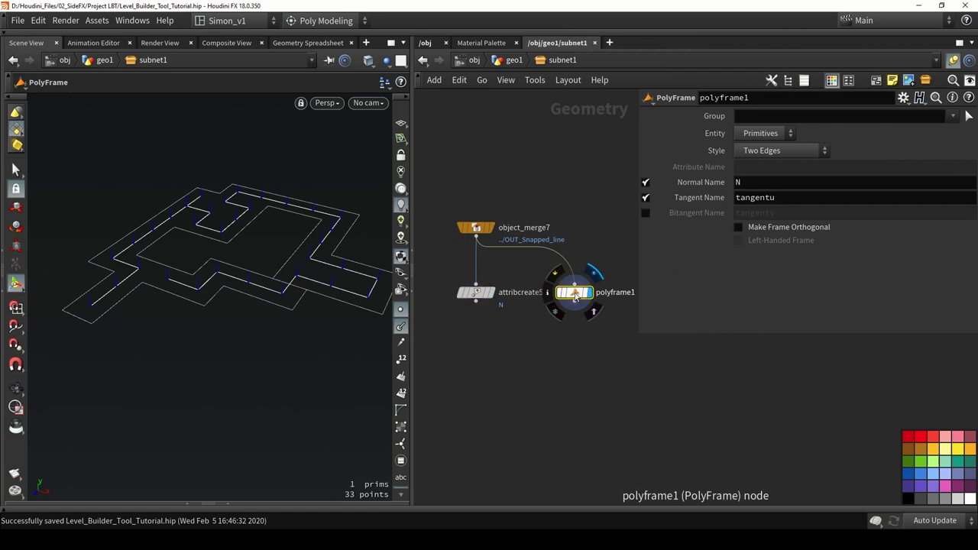
# Disable the PolyFrame's Normal Name, set Tangent Name to N and change the Style to First Edge.
pyautogui.click(645, 183)
pyautogui.moveTo(791, 200); pyautogui.dragTo(701, 204)
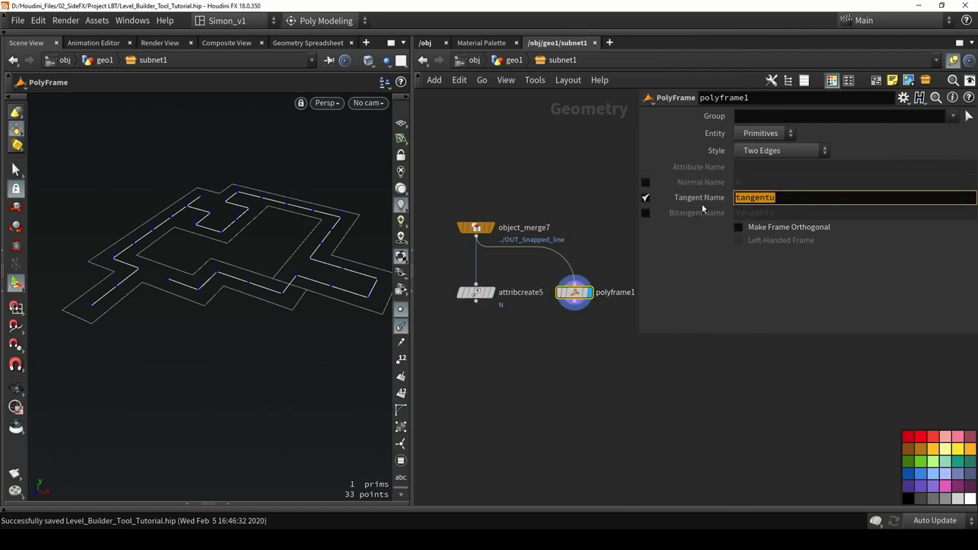
pyautogui.write('N')
pyautogui.press('Return')
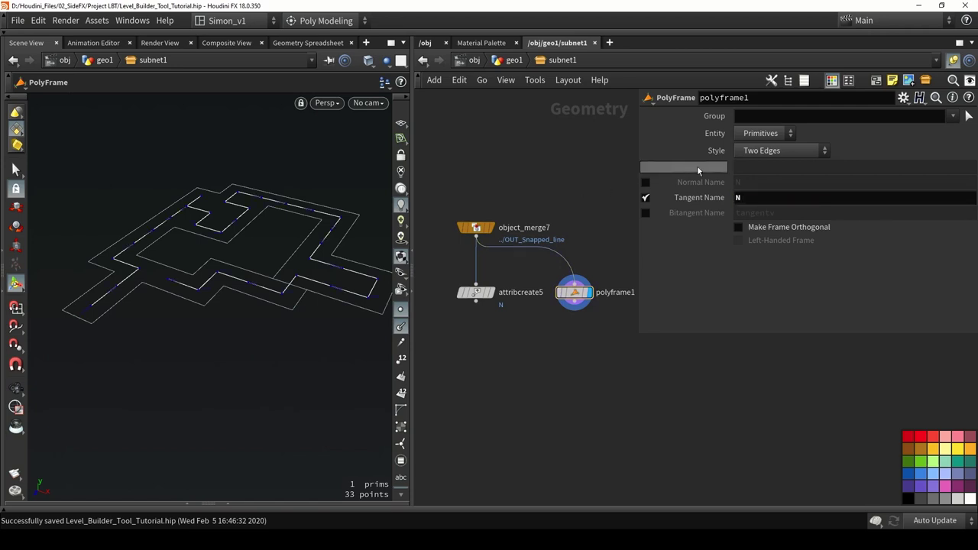
pyautogui.click(745, 153)
pyautogui.click(756, 166)
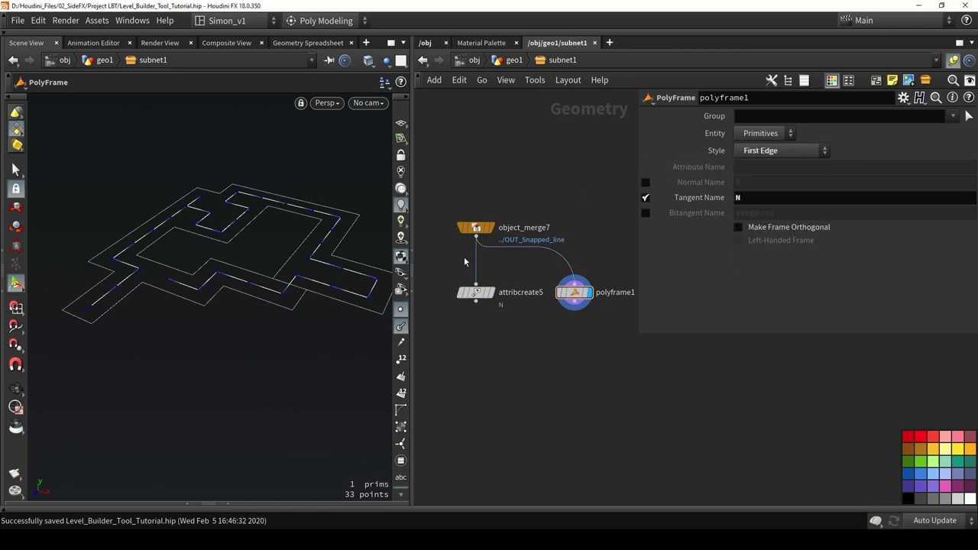
# Inspect the normals along the snapped line, move polyframe1 aside and display attribcreate5 again.
pyautogui.keyDown('alt'); pyautogui.moveTo(306, 252); pyautogui.dragTo(168, 288); pyautogui.keyUp('alt')
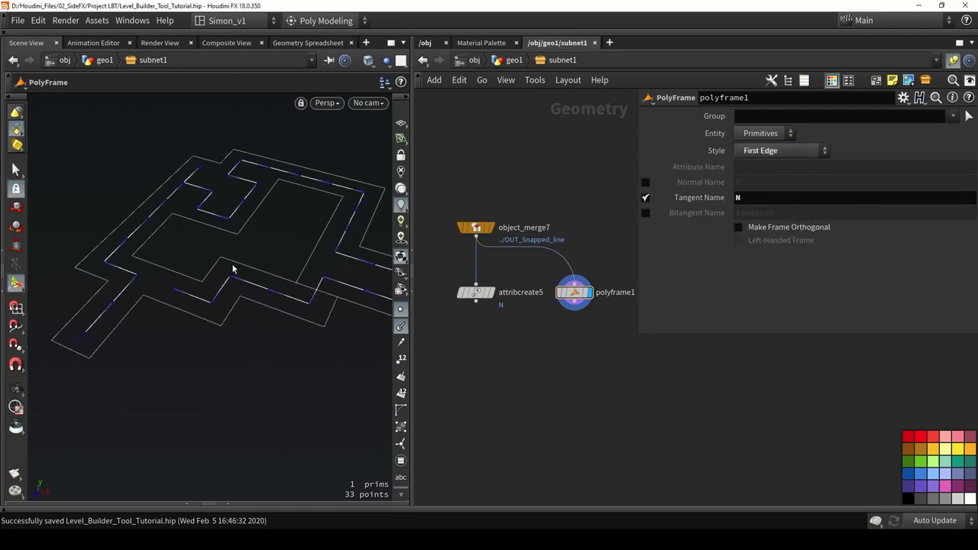
pyautogui.keyDown('alt'); pyautogui.moveTo(233, 269); pyautogui.dragTo(251, 293); pyautogui.keyUp('alt')
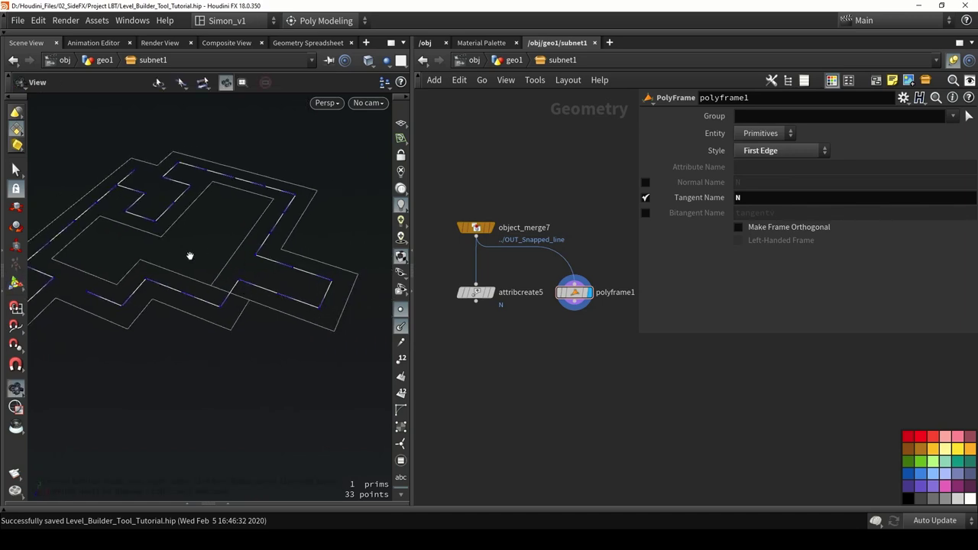
pyautogui.keyDown('alt'); pyautogui.moveTo(190, 255); pyautogui.dragTo(214, 275); pyautogui.keyUp('alt')
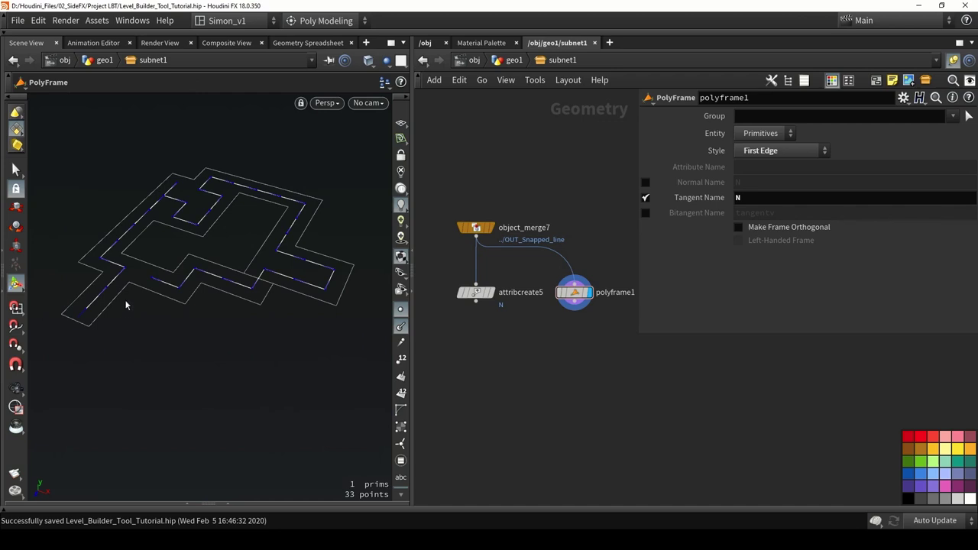
pyautogui.keyDown('alt'); pyautogui.moveTo(124, 301); pyautogui.dragTo(124, 340); pyautogui.keyUp('alt')
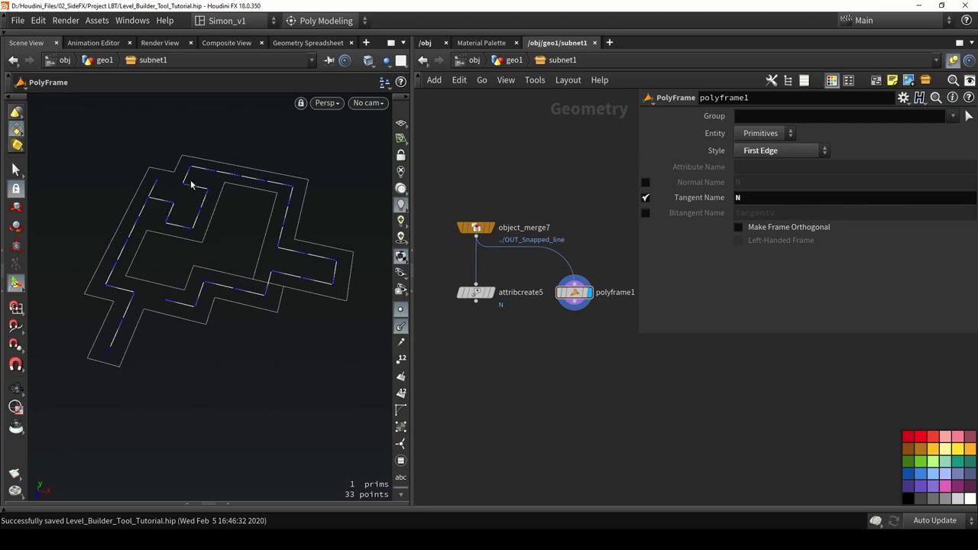
pyautogui.moveTo(547, 349); pyautogui.dragTo(566, 318, button='middle')
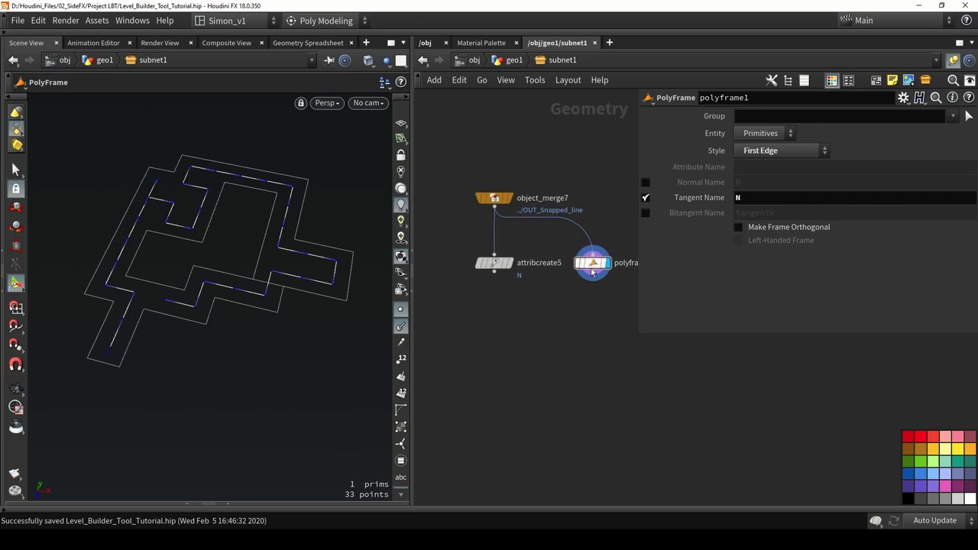
pyautogui.moveTo(592, 268); pyautogui.dragTo(609, 237)
pyautogui.moveTo(514, 262)
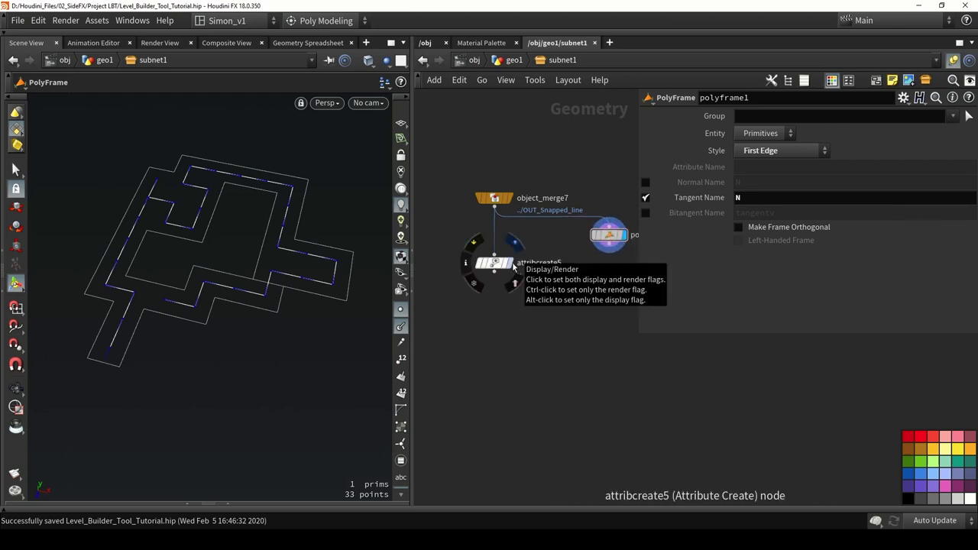
pyautogui.click(515, 264)
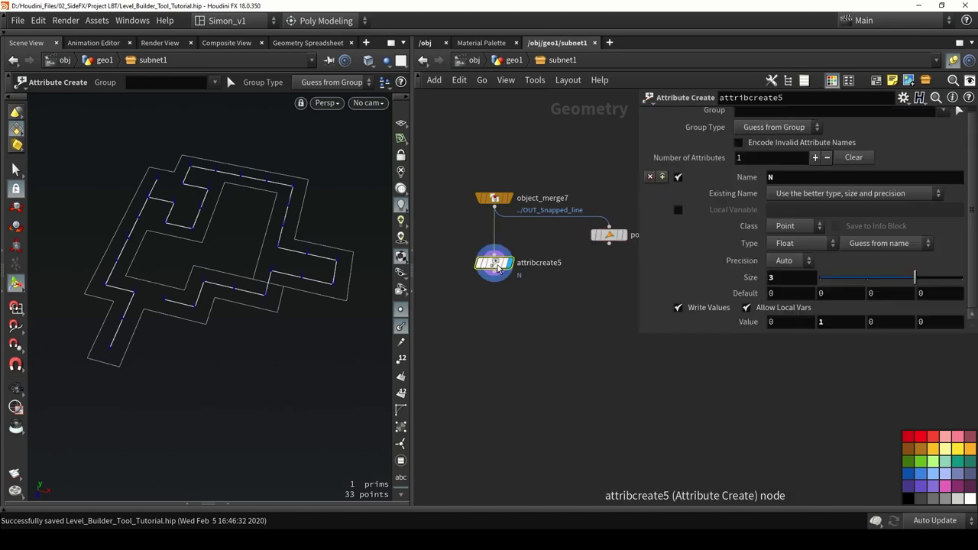
# Add a Transform node below attribcreate5, connect it to that node's output and display it.
pyautogui.moveTo(520, 339); pyautogui.dragTo(543, 298, button='middle')
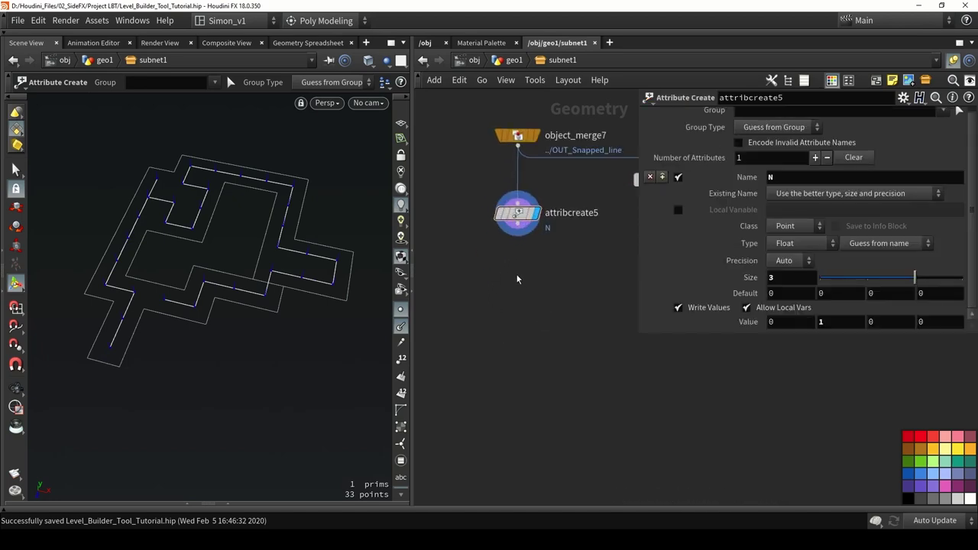
pyautogui.press('Tab')
pyautogui.write('tra')
pyautogui.press('Down')
pyautogui.press('Down')
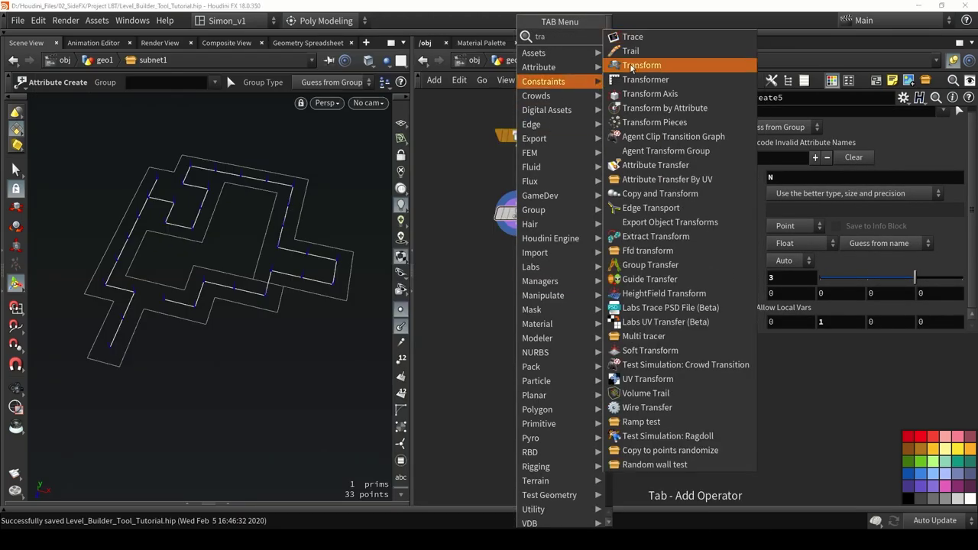
pyautogui.press('Return')
pyautogui.click(528, 269)
pyautogui.scroll(2, 528, 269)
pyautogui.hotkey('ctrl', 's')
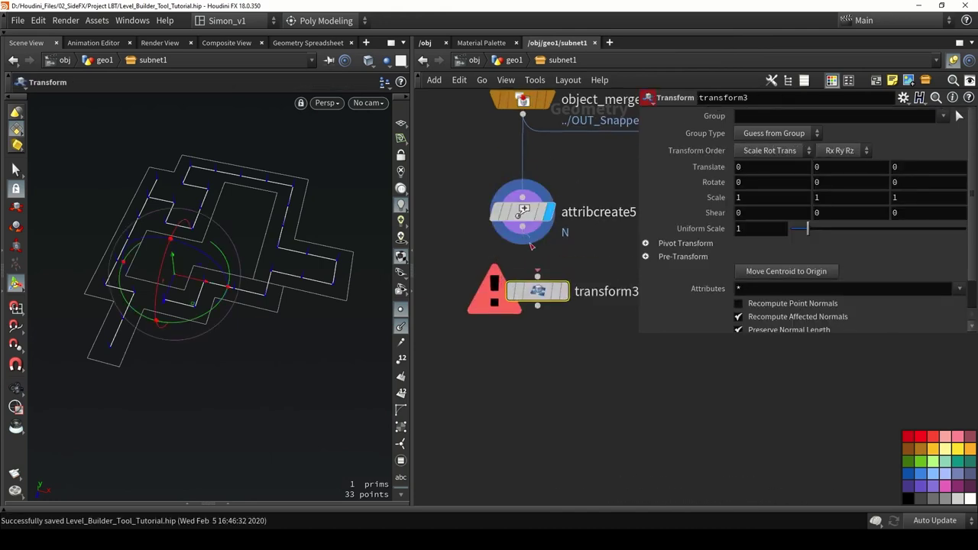
pyautogui.click(550, 286)
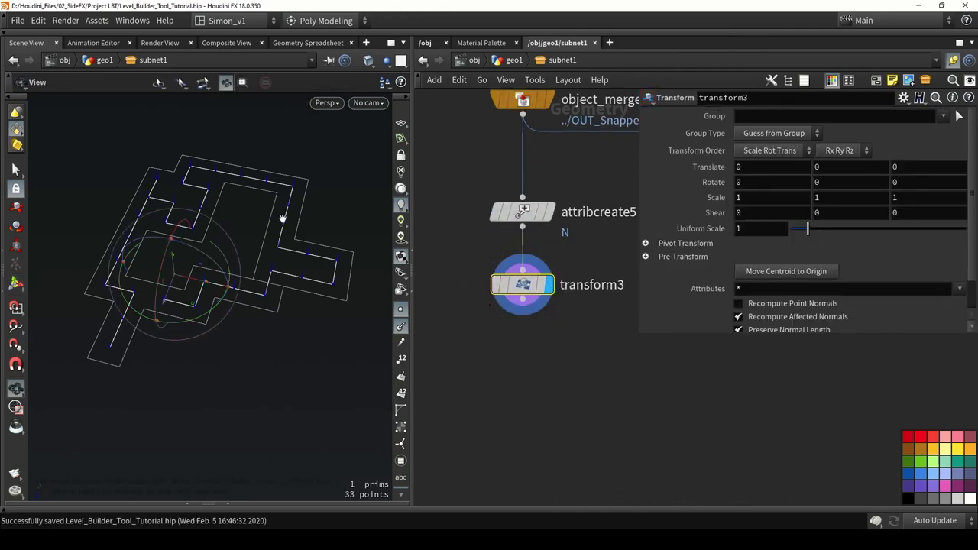
# Raise the snapped line above the ground outline to a Y translate of about 17.6.
pyautogui.moveTo(284, 218); pyautogui.dragTo(159, 116)
pyautogui.keyDown('alt'); pyautogui.moveTo(170, 175); pyautogui.dragTo(204, 148); pyautogui.keyUp('alt')
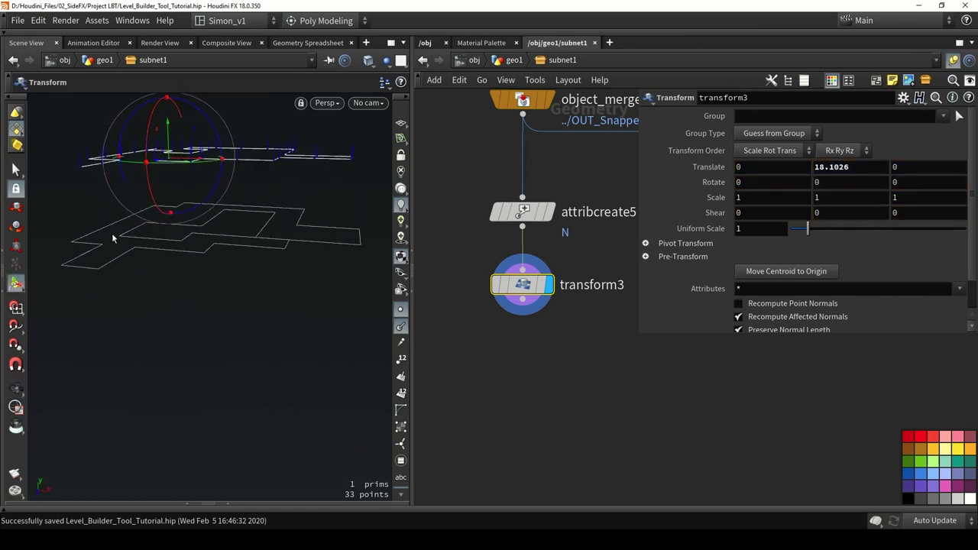
pyautogui.moveTo(170, 128)
pyautogui.mouseDown()
pyautogui.moveTo(168, 169)
pyautogui.moveTo(169, 139)
pyautogui.mouseUp()
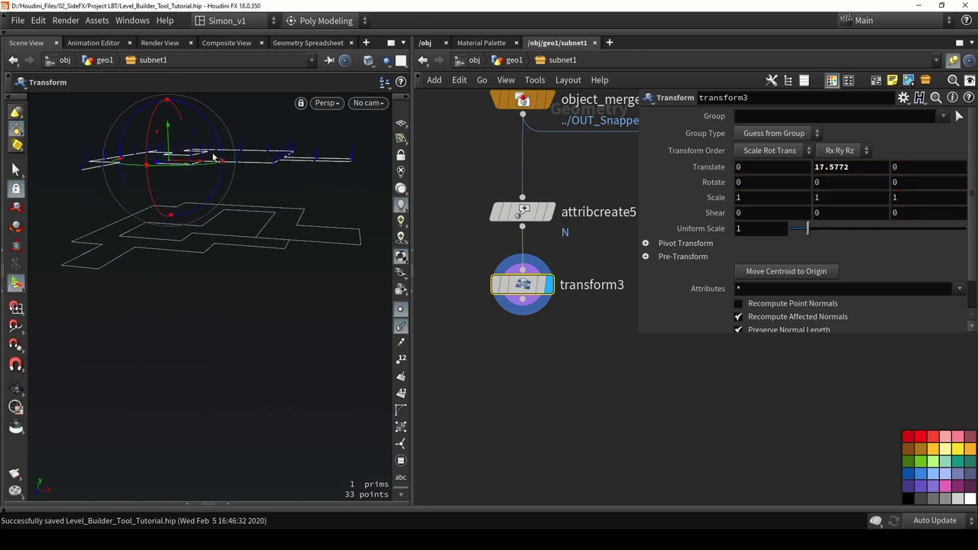
# Set transform3's Y translate to 10 and save the scene.
pyautogui.click(860, 166)
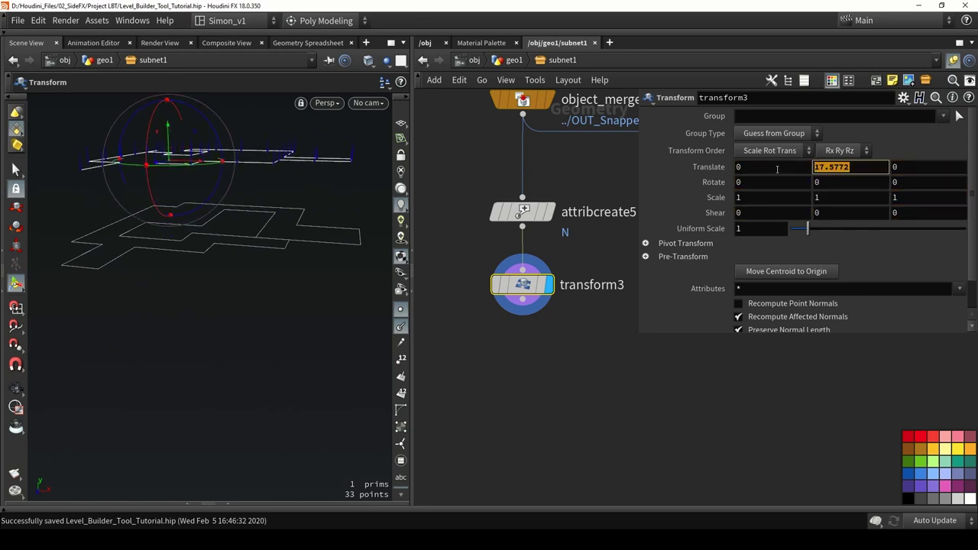
pyautogui.write('10')
pyautogui.press('Return')
pyautogui.keyDown('alt'); pyautogui.moveTo(278, 246); pyautogui.dragTo(264, 214); pyautogui.keyUp('alt')
pyautogui.hotkey('ctrl', 's')
pyautogui.moveTo(570, 334); pyautogui.dragTo(475, 260)
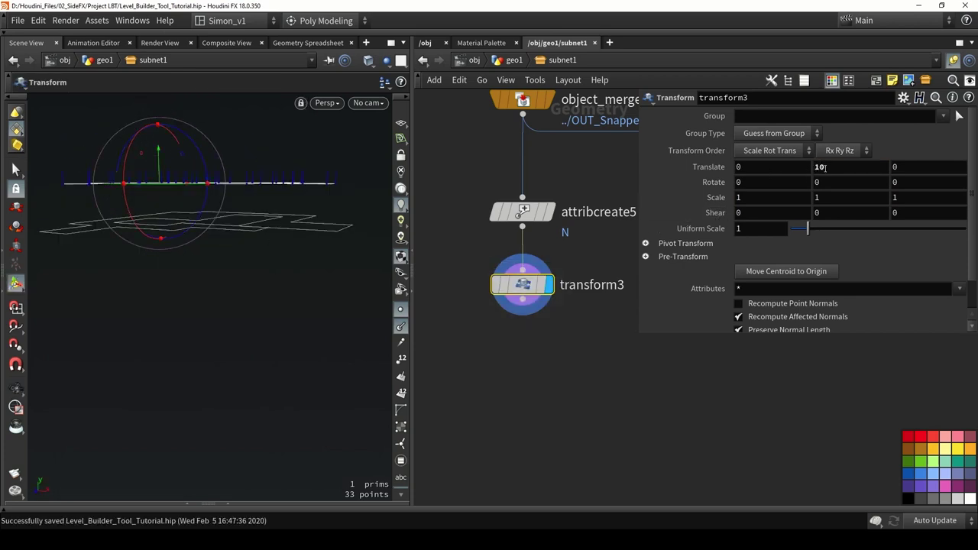
# Open the type properties of the Level Builder Tool Tutorial1 asset and show its parameter definitions.
pyautogui.click(100, 22)
pyautogui.moveTo(134, 104)
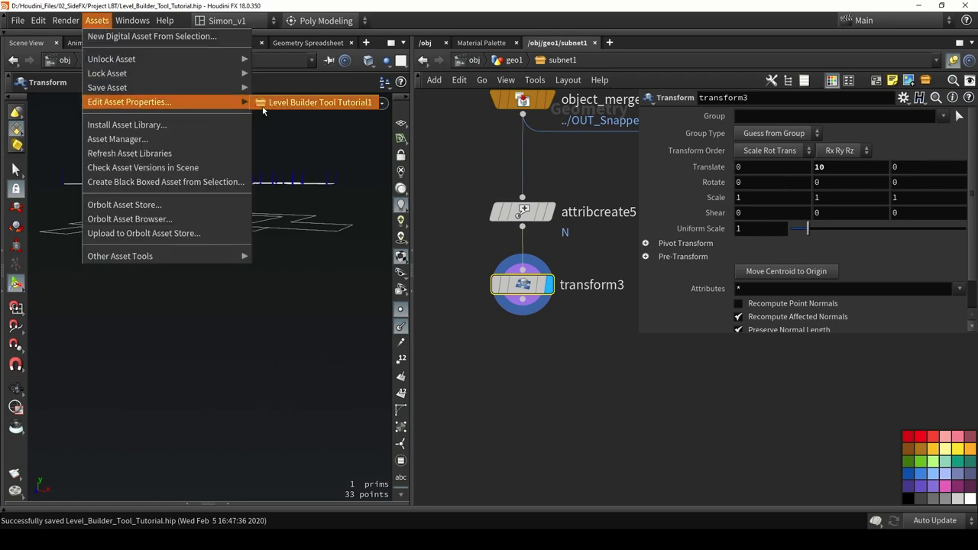
pyautogui.click(285, 106)
pyautogui.click(67, 103)
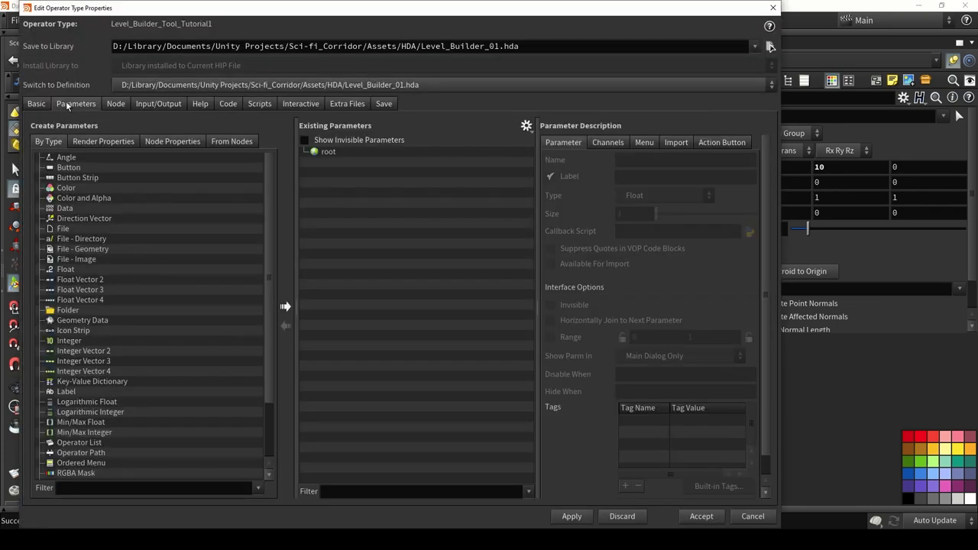
# Expose transform3's Translate Y as an asset parameter labelled Height Ceiling.
pyautogui.moveTo(819, 166); pyautogui.dragTo(393, 175)
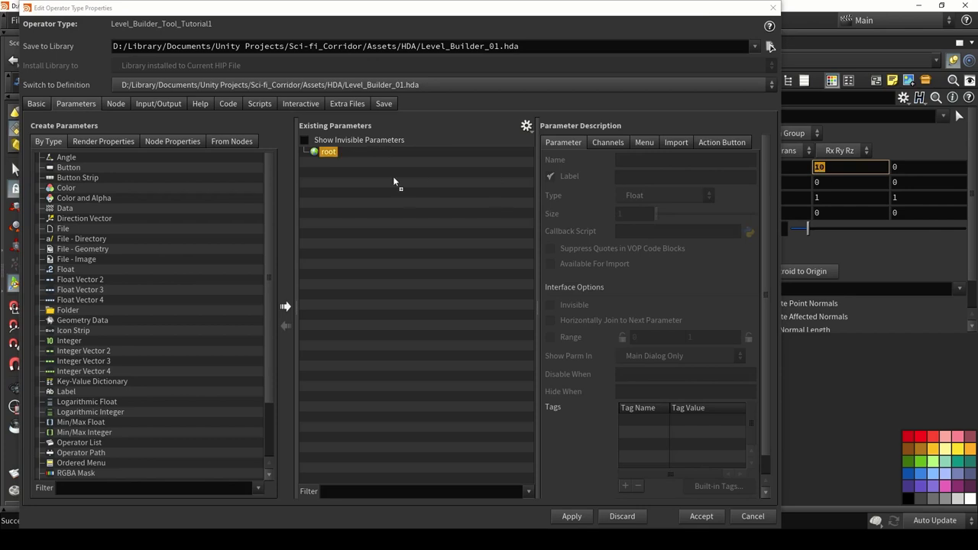
pyautogui.moveTo(680, 177); pyautogui.dragTo(584, 168)
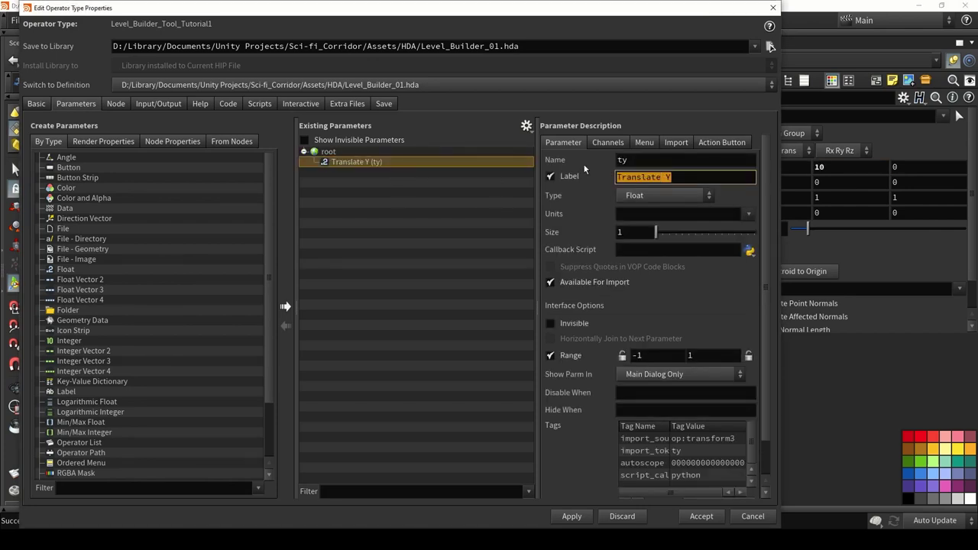
pyautogui.write('Hei')
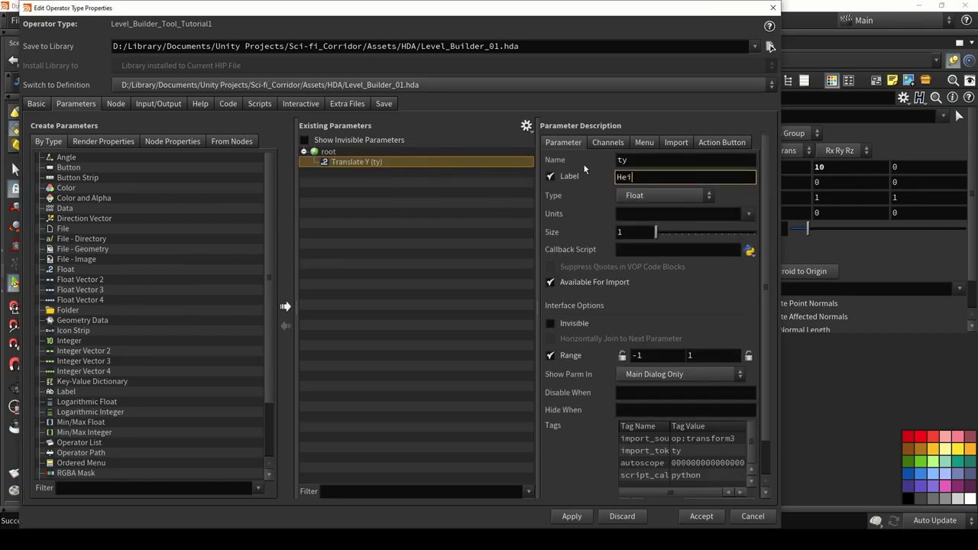
pyautogui.write('ght Ceiling')
pyautogui.press('Return')
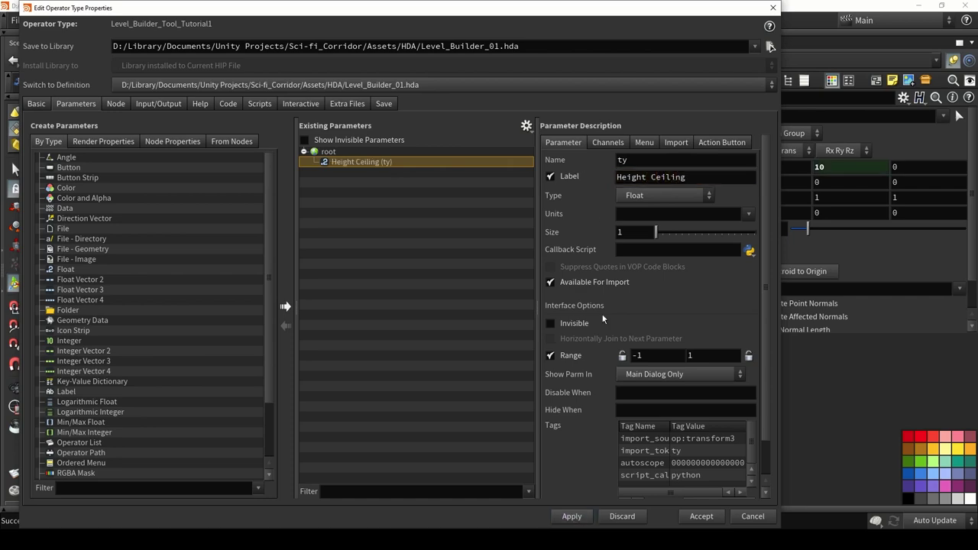
# Expose the X scale of uvproject1 in the ground plane network as another asset parameter.
pyautogui.moveTo(579, 9); pyautogui.dragTo(265, 40)
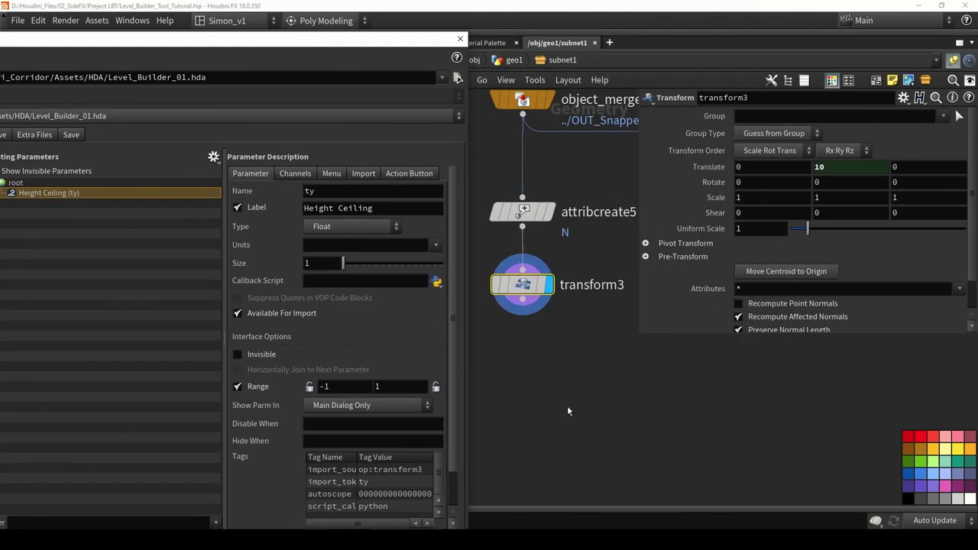
pyautogui.moveTo(538, 385); pyautogui.dragTo(531, 258, button='middle')
pyautogui.scroll(-5, 574, 409)
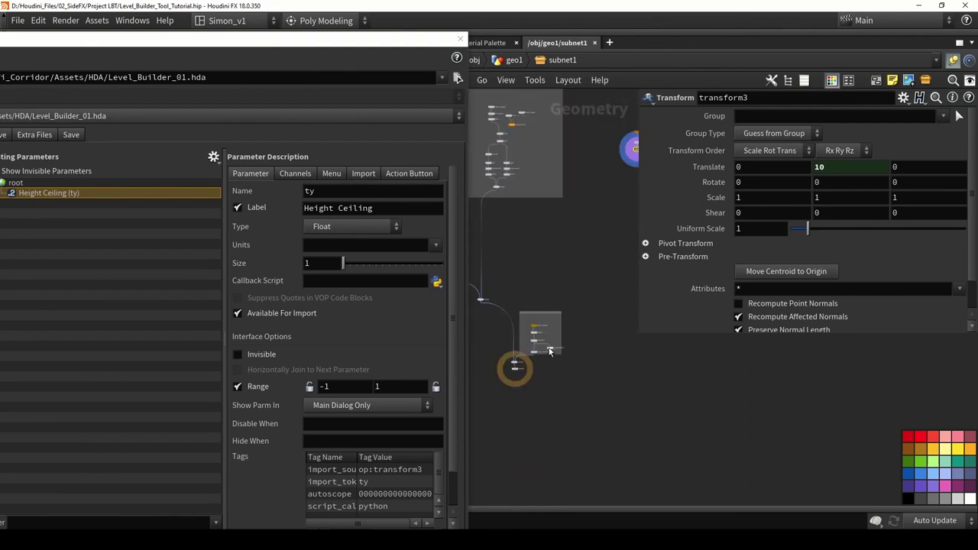
pyautogui.scroll(7, 546, 349)
pyautogui.scroll(1, 507, 322)
pyautogui.click(510, 318)
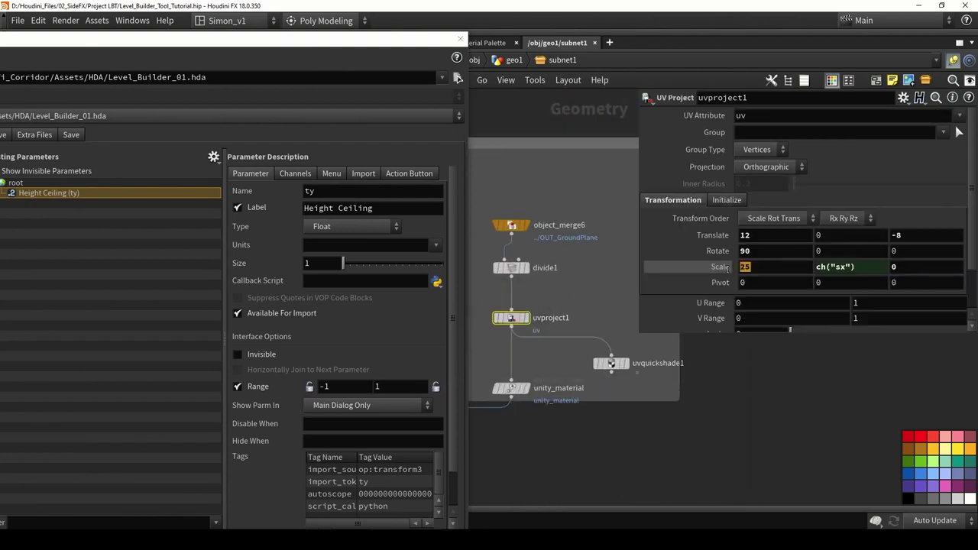
pyautogui.click(745, 267)
pyautogui.moveTo(745, 267); pyautogui.dragTo(98, 246)
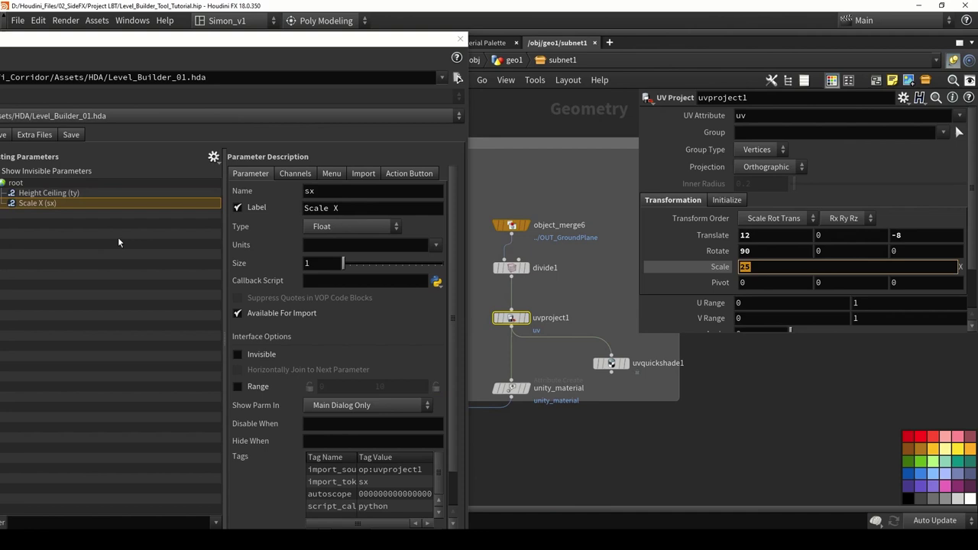
# Label the exposed scale parameter Floor UV and accept the asset's type properties.
pyautogui.click(343, 208)
pyautogui.write('Fllo')
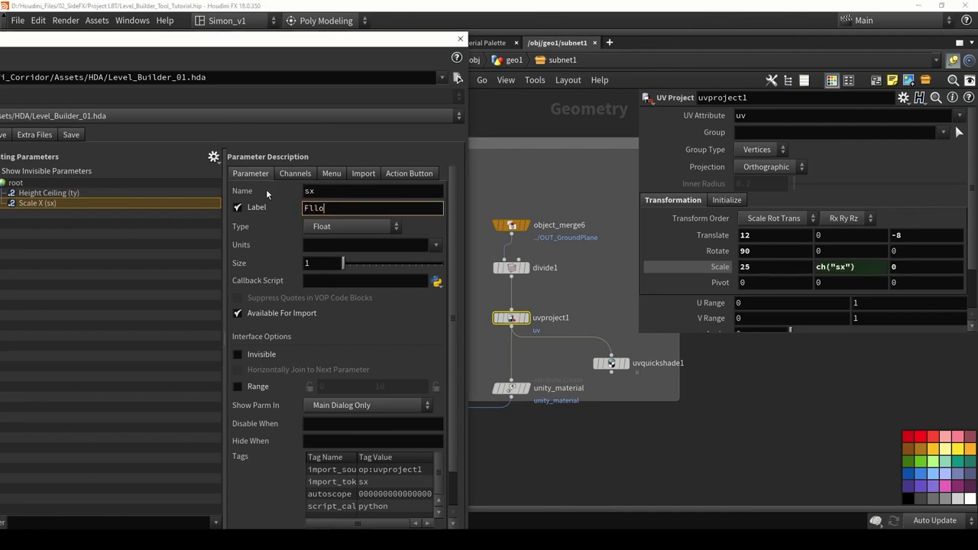
pyautogui.press('BackSpace')
pyautogui.press('BackSpace')
pyautogui.write('oor UV')
pyautogui.press('Return')
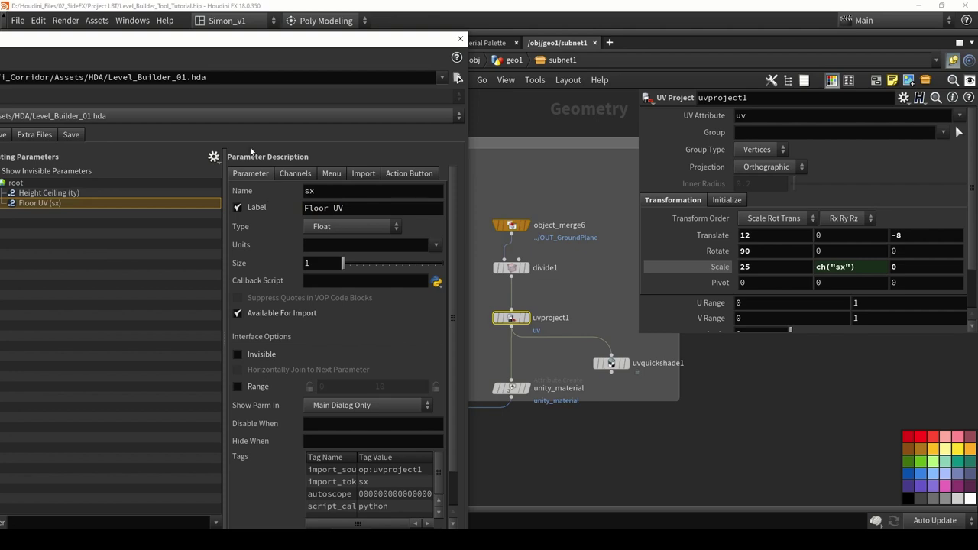
pyautogui.moveTo(241, 49); pyautogui.dragTo(304, 32)
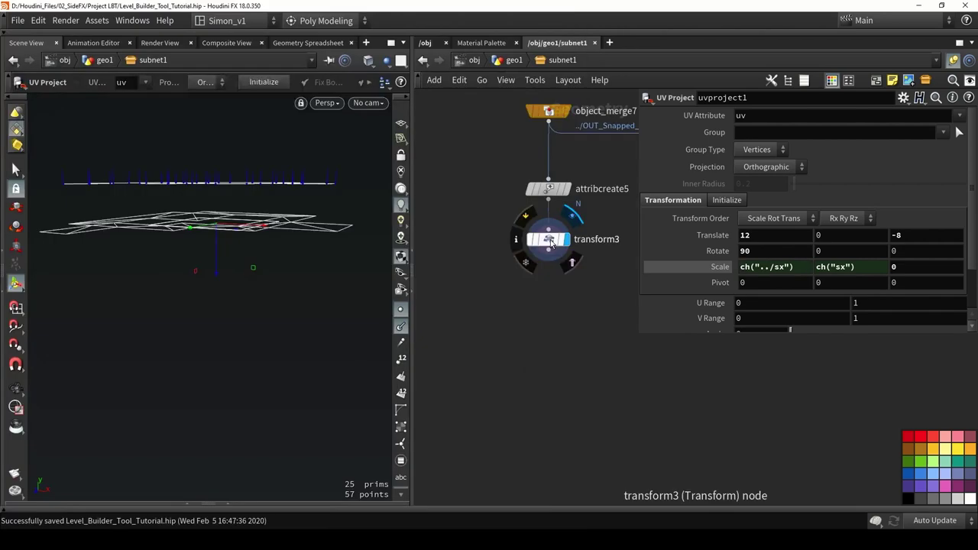
# Copy the add6, attribcreate4 and clean5 nodes from the corner instancing branch.
pyautogui.click(550, 240)
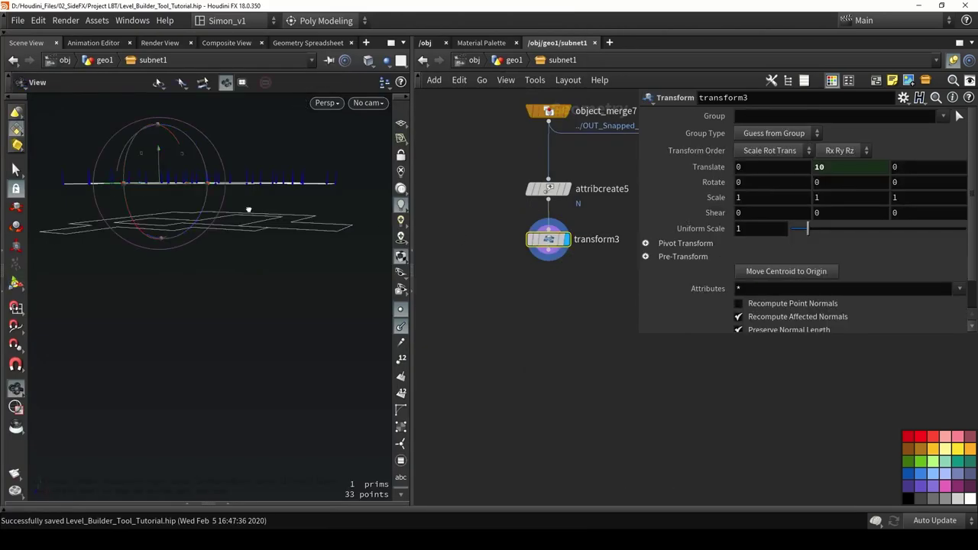
pyautogui.scroll(-3, 522, 286)
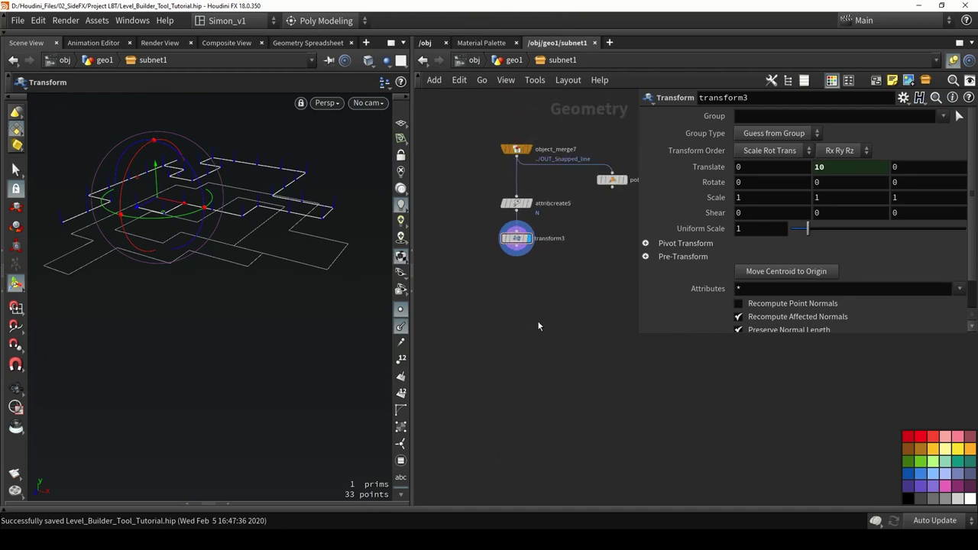
pyautogui.scroll(-4, 535, 328)
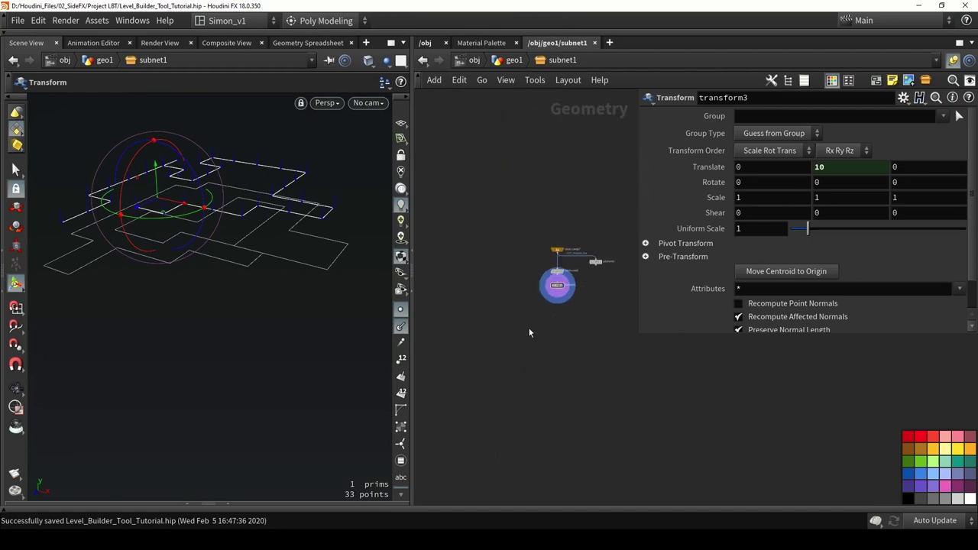
pyautogui.moveTo(497, 330); pyautogui.dragTo(567, 351, button='middle')
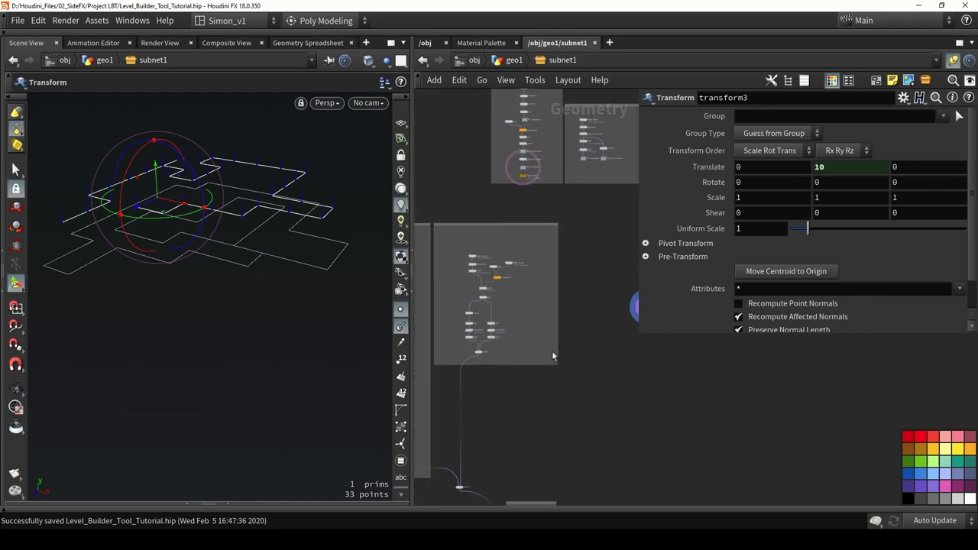
pyautogui.scroll(5, 493, 353)
pyautogui.moveTo(472, 267); pyautogui.dragTo(559, 415)
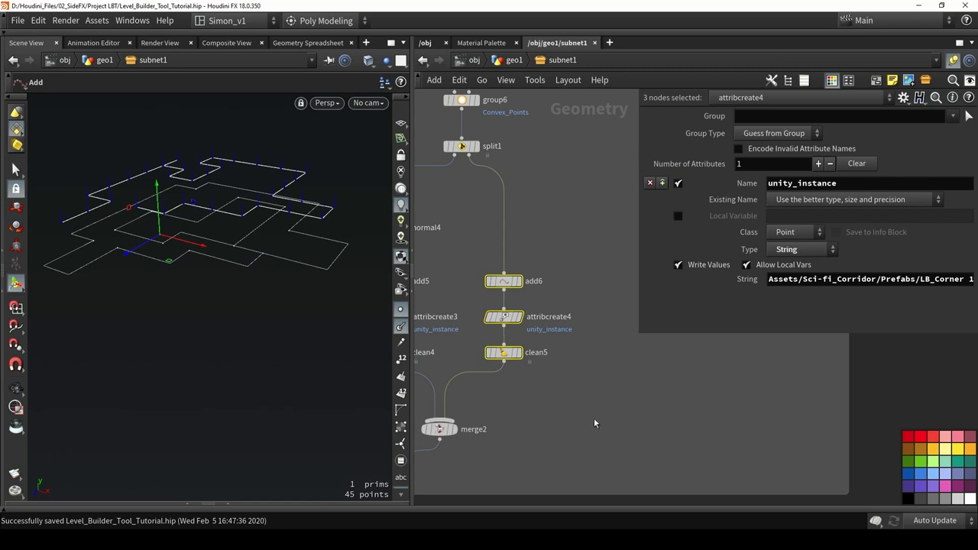
pyautogui.hotkey('ctrl', 'c')
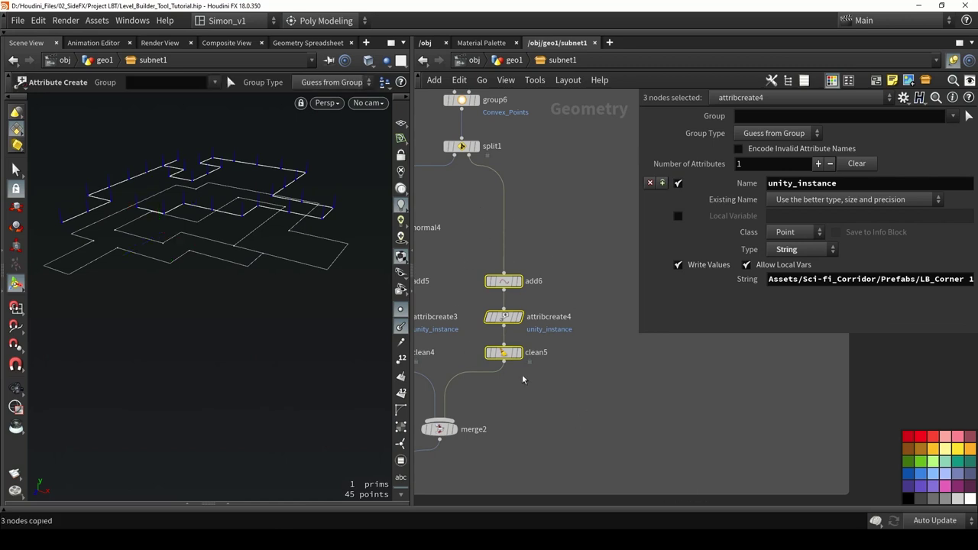
# Paste the copied nodes below transform3, connect its output to the pasted Add node and align them.
pyautogui.moveTo(572, 386); pyautogui.dragTo(510, 367, button='middle')
pyautogui.scroll(-6, 510, 367)
pyautogui.moveTo(673, 373); pyautogui.dragTo(488, 381, button='middle')
pyautogui.scroll(4, 535, 347)
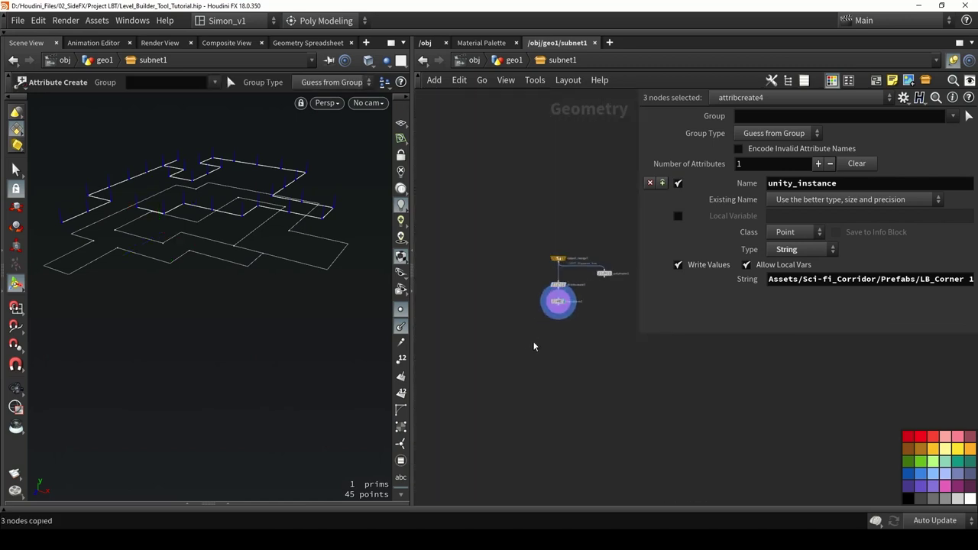
pyautogui.hotkey('ctrl', 'v')
pyautogui.scroll(3, 568, 299)
pyautogui.click(570, 283)
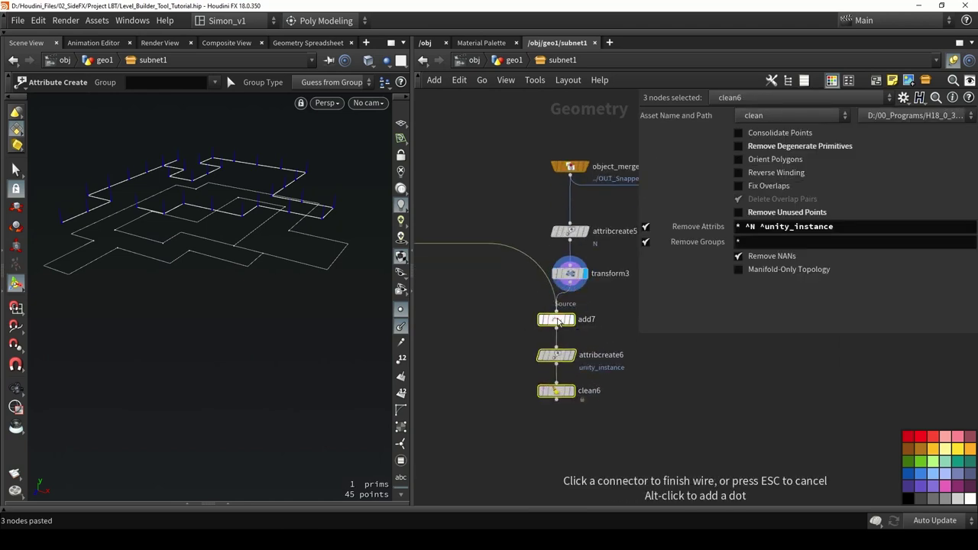
pyautogui.click(557, 312)
pyautogui.moveTo(556, 321); pyautogui.dragTo(569, 320)
# Change the prefab name in attribcreate6's unity_instance path to LB_Ceiling.
pyautogui.click(570, 353)
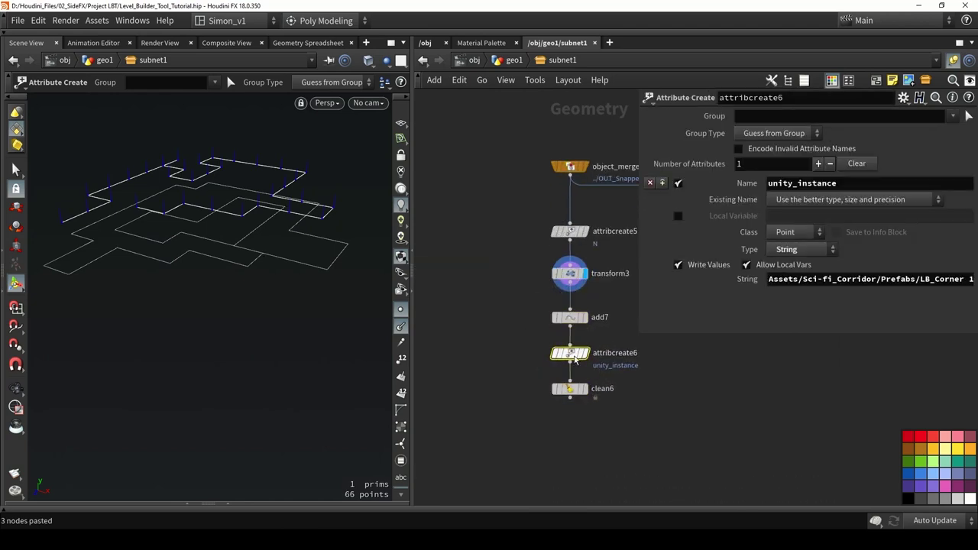
pyautogui.moveTo(919, 280); pyautogui.dragTo(964, 281)
pyautogui.click(814, 373)
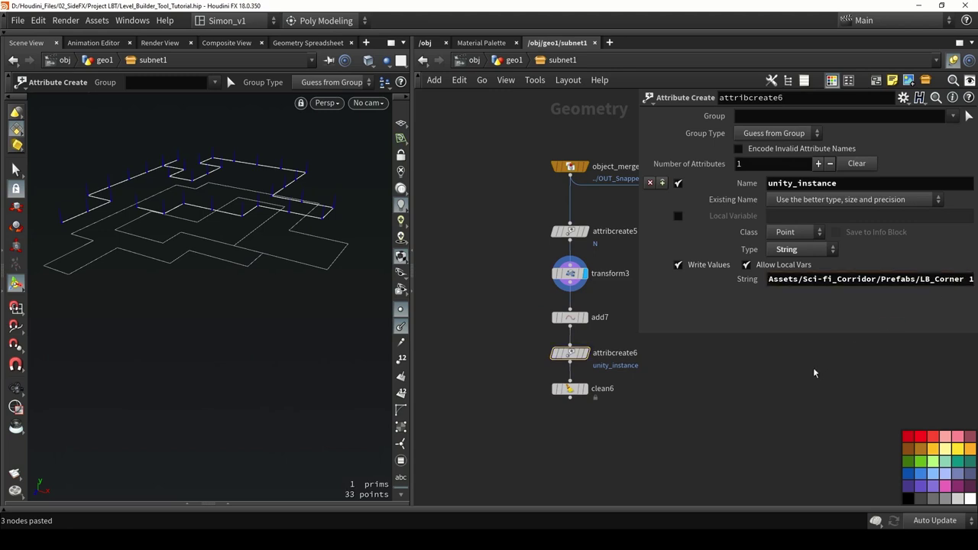
pyautogui.moveTo(636, 302); pyautogui.dragTo(543, 306)
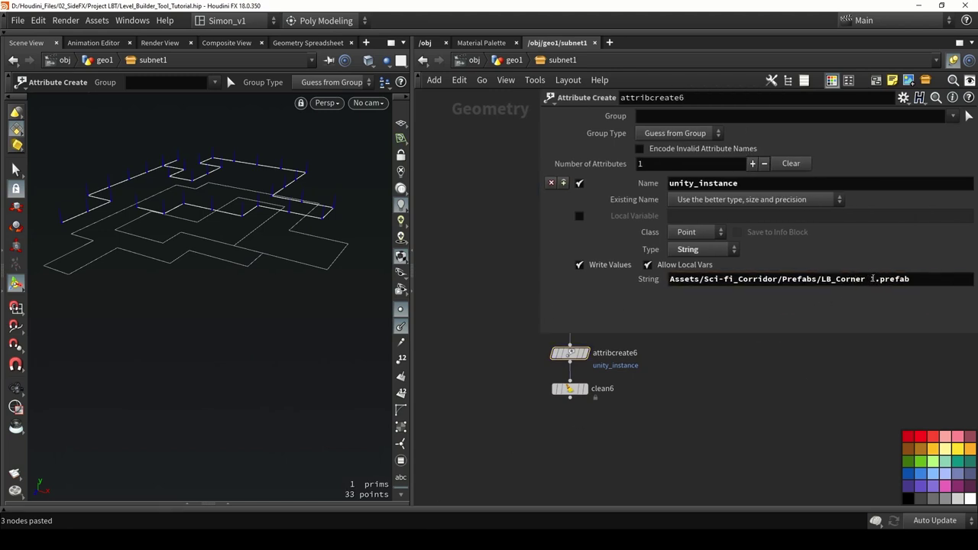
pyautogui.moveTo(872, 279); pyautogui.dragTo(821, 279)
pyautogui.write('LB_Ceiling')
pyautogui.moveTo(538, 316); pyautogui.dragTo(706, 315)
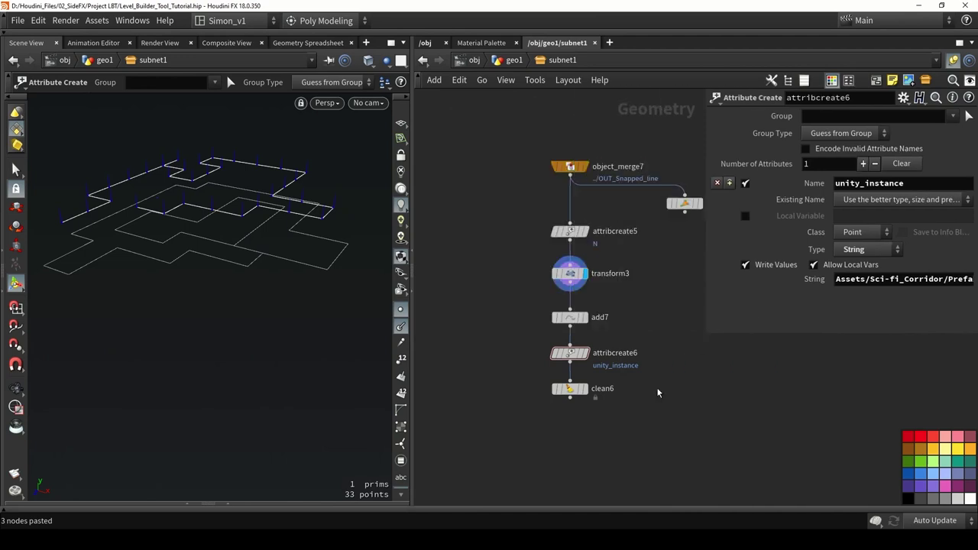
# Enclose the seven ceiling nodes in a network box and place it beside the corner instancing box.
pyautogui.scroll(-4, 668, 400)
pyautogui.moveTo(567, 284); pyautogui.dragTo(509, 213)
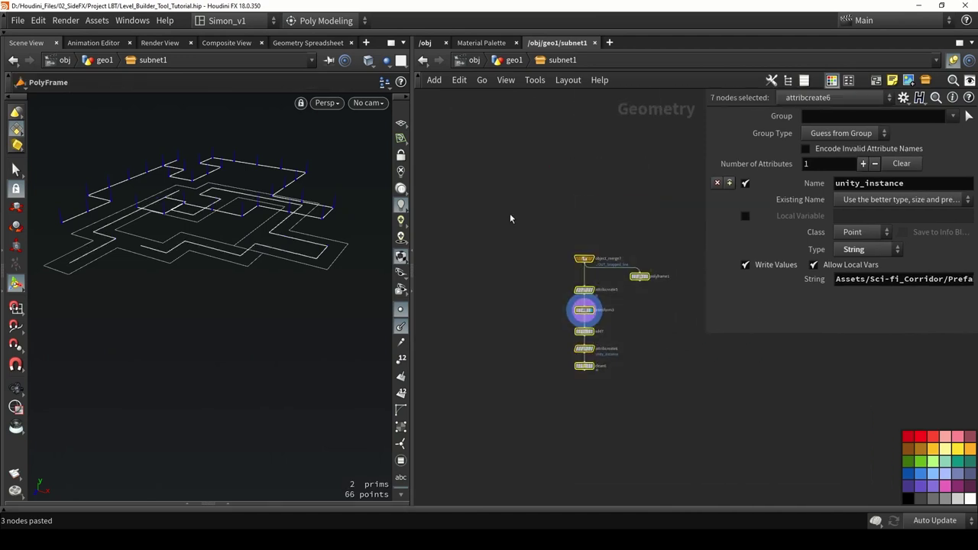
pyautogui.hotkey('shift', 'o')
pyautogui.moveTo(567, 247); pyautogui.dragTo(536, 220)
pyautogui.scroll(-3, 552, 421)
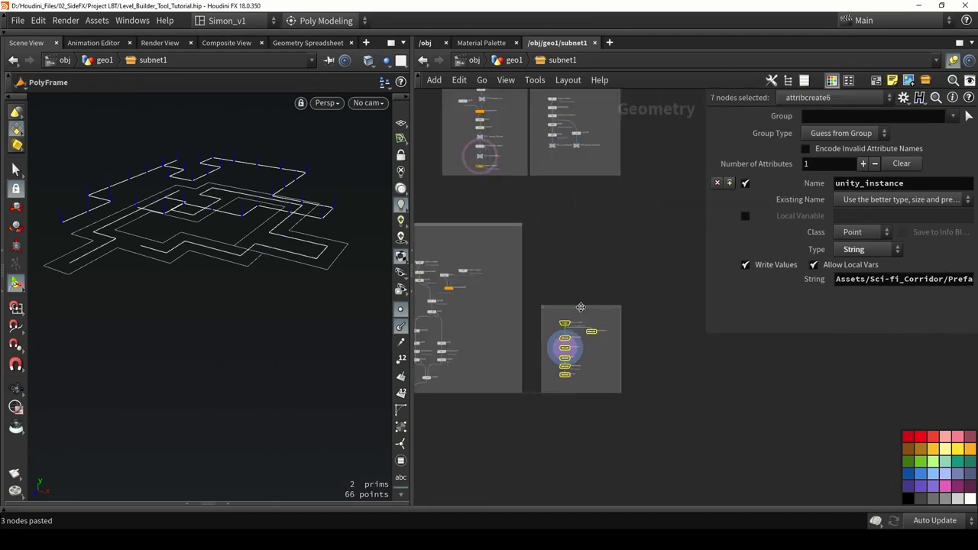
pyautogui.moveTo(581, 308); pyautogui.dragTo(587, 304)
# Connect clean6's output to the merge node below the corner instancing box.
pyautogui.moveTo(579, 401); pyautogui.dragTo(556, 340, button='middle')
pyautogui.scroll(1, 680, 320)
pyautogui.scroll(1, 600, 319)
pyautogui.click(665, 317)
pyautogui.scroll(2, 666, 317)
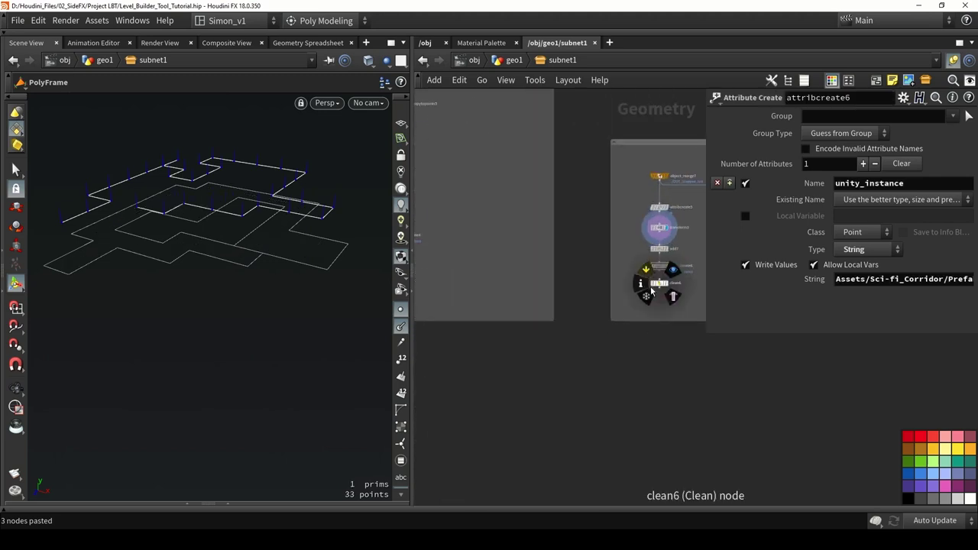
pyautogui.click(659, 292)
pyautogui.moveTo(508, 391); pyautogui.dragTo(608, 346, button='middle')
pyautogui.scroll(-3, 655, 306)
pyautogui.click(529, 413)
pyautogui.scroll(-1, 608, 346)
# Save the scene and the Level_Builder_Tool_Tutorial1 asset definition.
pyautogui.hotkey('ctrl', 's')
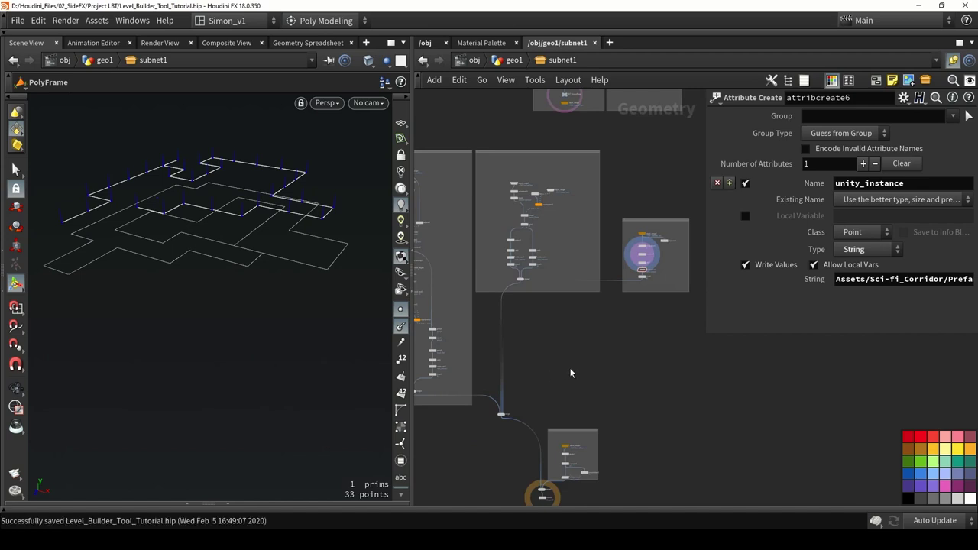
pyautogui.moveTo(572, 372); pyautogui.dragTo(565, 311, button='middle')
pyautogui.click(97, 20)
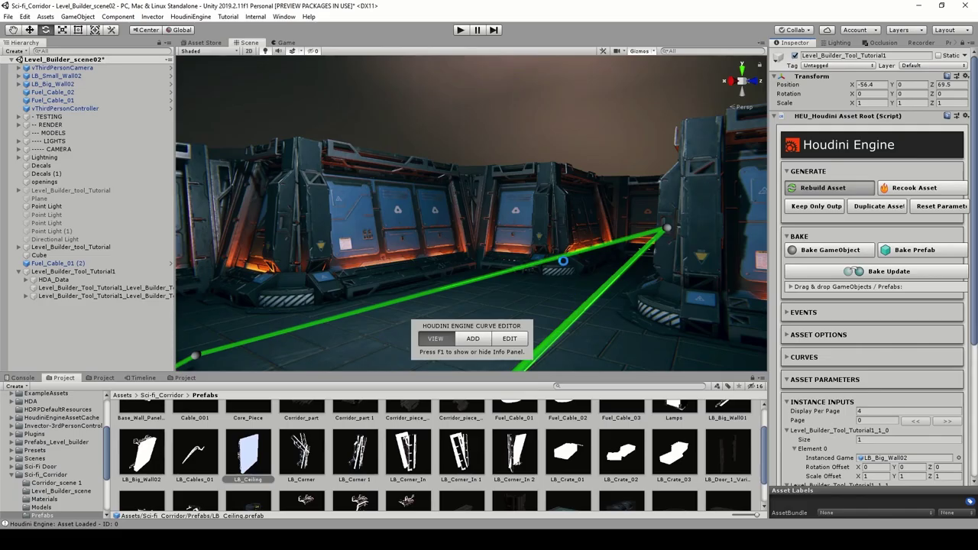
# Inspect the generated ceiling in Unity and try the Height Ceiling slider at about 0.12.
pyautogui.moveTo(567, 262); pyautogui.dragTo(488, 152, button='right')
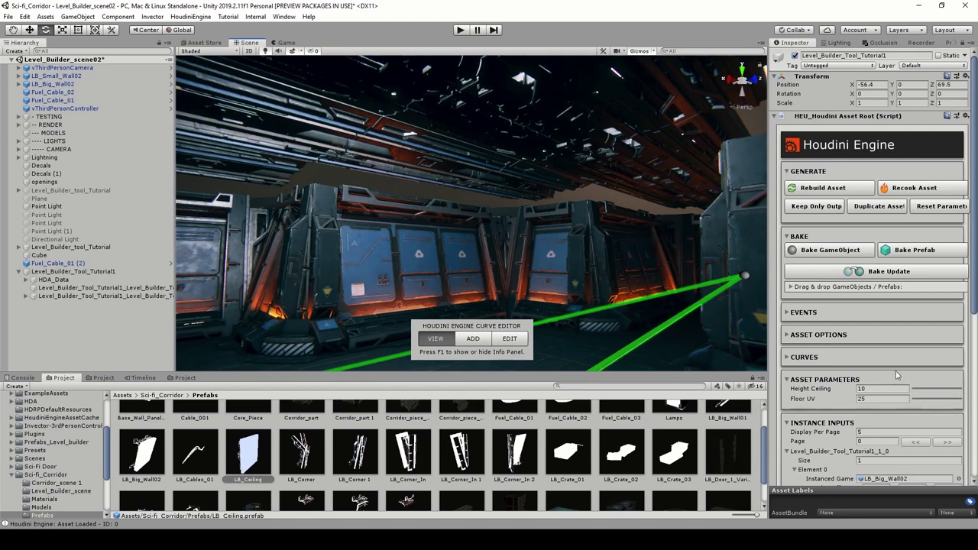
pyautogui.moveTo(939, 390); pyautogui.dragTo(938, 391)
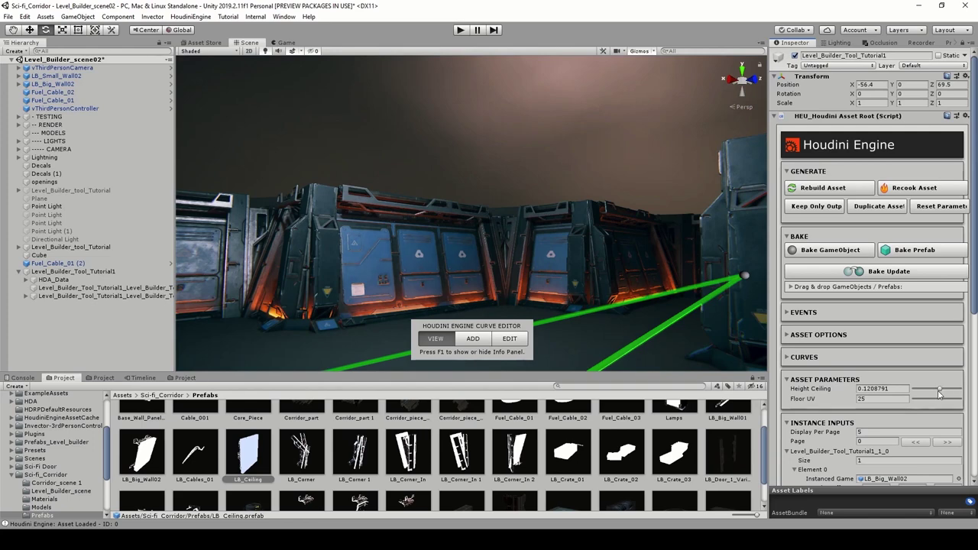
pyautogui.moveTo(657, 238); pyautogui.dragTo(600, 284, button='right')
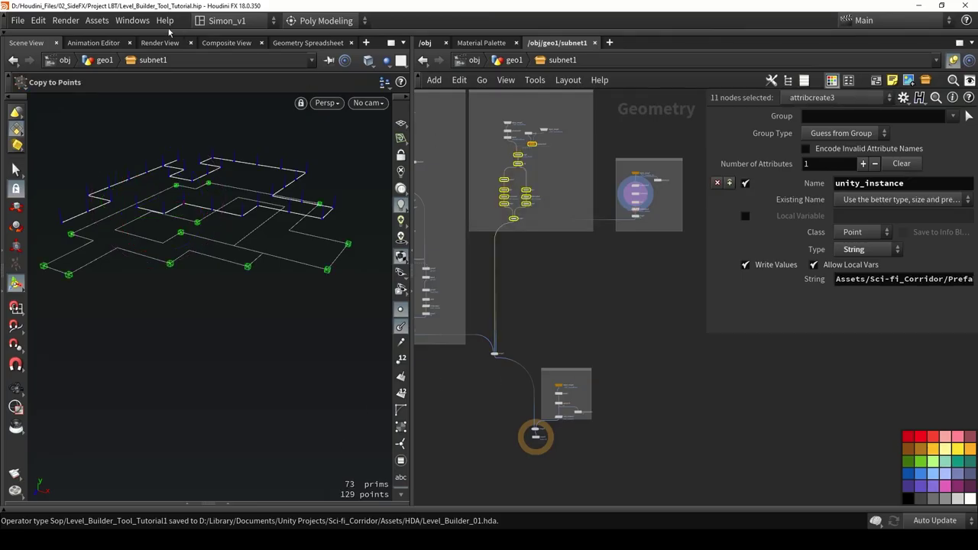
# Switch to Houdini, reopen the asset's type properties and set the Height Ceiling range to 2–12.
pyautogui.click(97, 21)
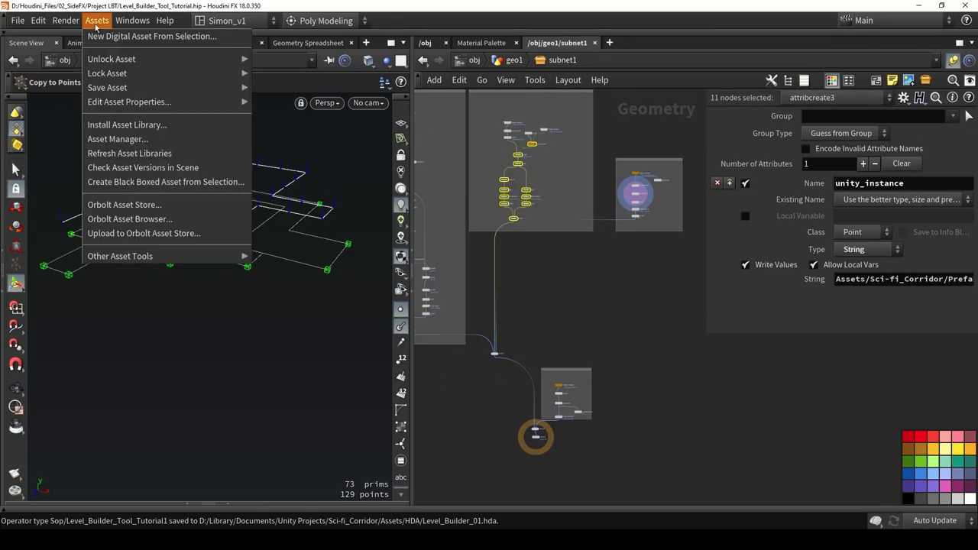
pyautogui.moveTo(222, 102)
pyautogui.click(256, 104)
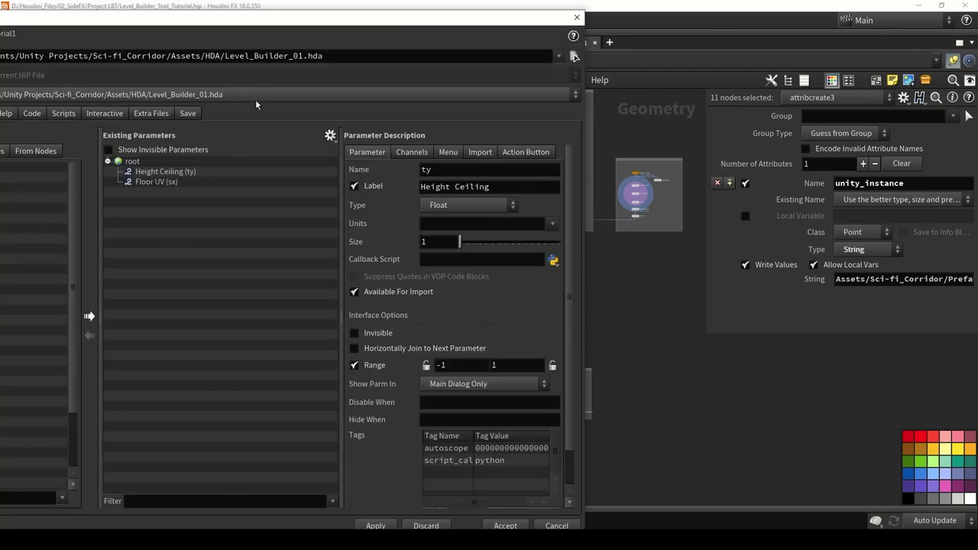
pyautogui.doubleClick(186, 172)
pyautogui.click(252, 173)
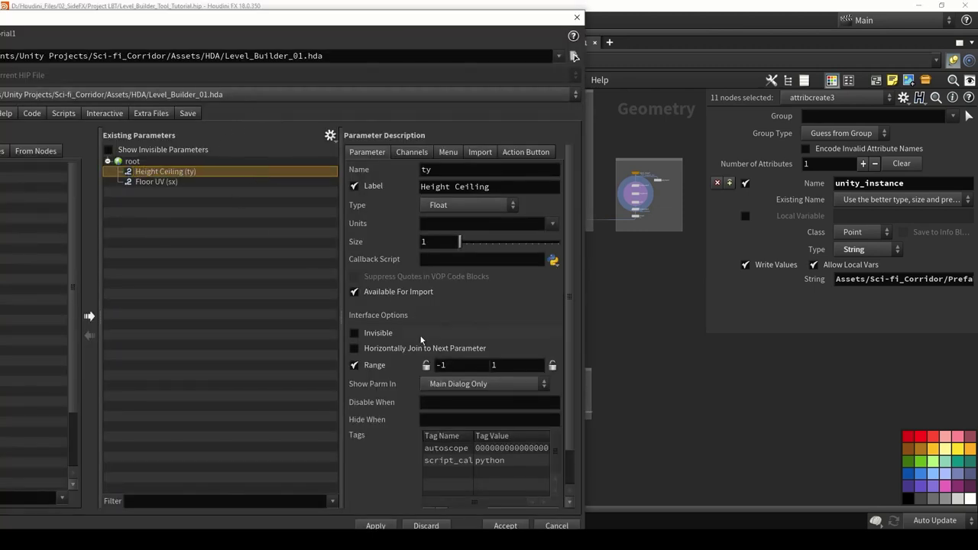
pyautogui.click(468, 365)
pyautogui.write('2')
pyautogui.click(508, 365)
pyautogui.write('12')
pyautogui.press('Return')
# Set the upper limit of the Floor UV parameter's range and apply the change to the asset definition.
pyautogui.click(188, 182)
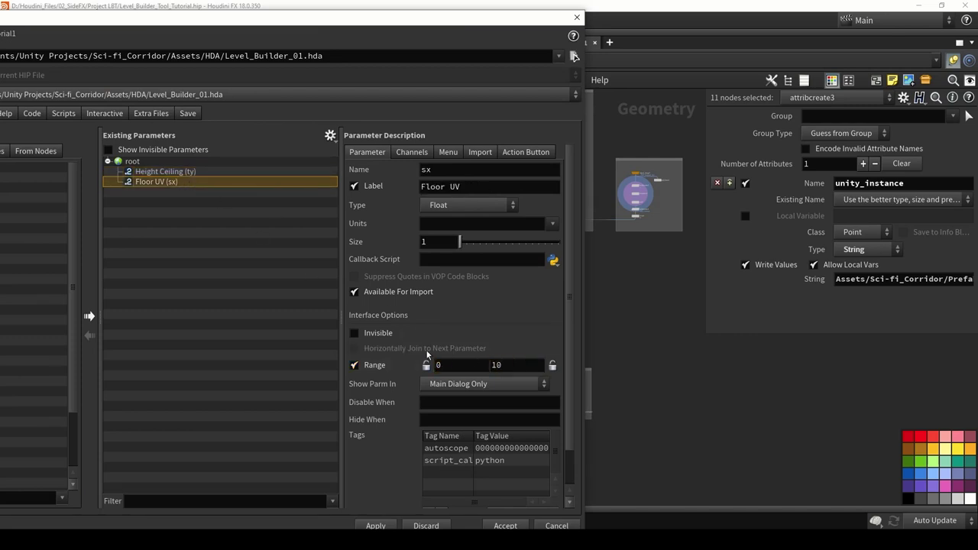
pyautogui.click(455, 364)
pyautogui.press('Tab')
pyautogui.write('3')
pyautogui.press('Return')
pyautogui.click(374, 526)
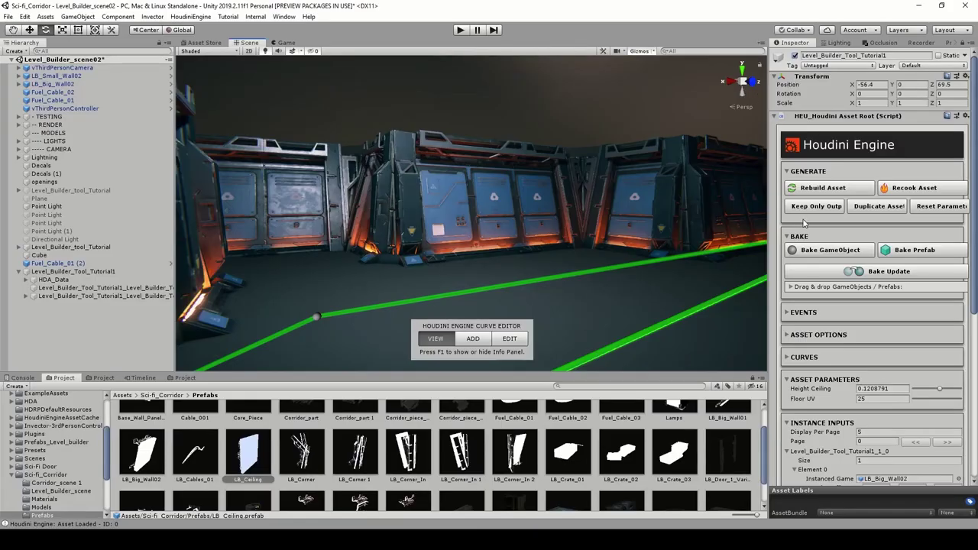
# Switch to Unity, try Height Ceiling values of about 8.81 and 10.79, and settle on about 8.59.
pyautogui.click(945, 391)
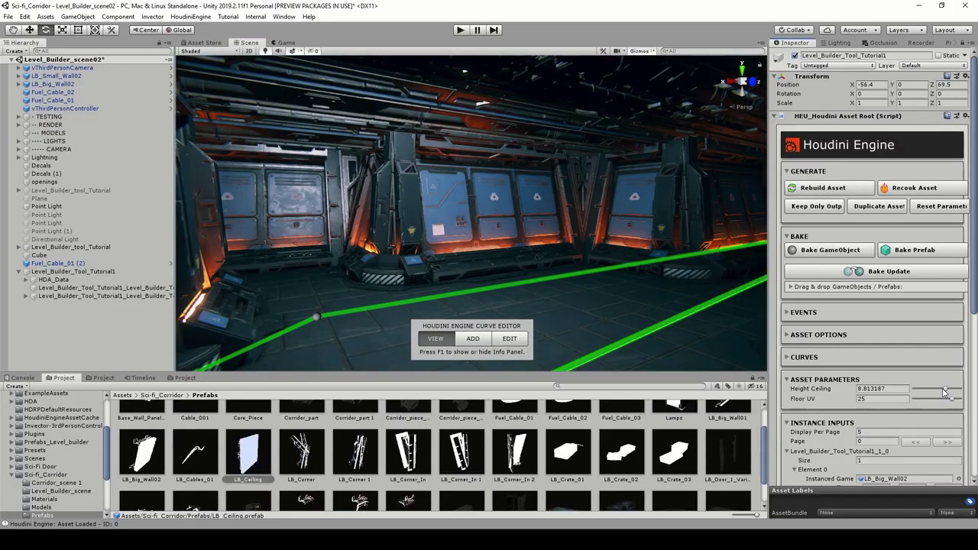
pyautogui.moveTo(578, 253); pyautogui.dragTo(560, 221, button='right')
pyautogui.press('w')
pyautogui.keyDown('alt'); pyautogui.moveTo(562, 222); pyautogui.dragTo(552, 248); pyautogui.keyUp('alt')
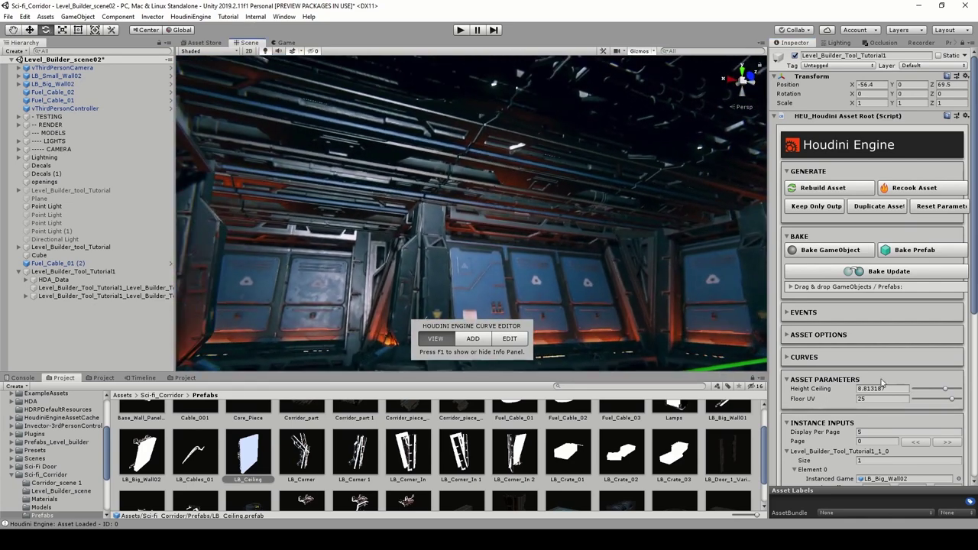
pyautogui.click(954, 389)
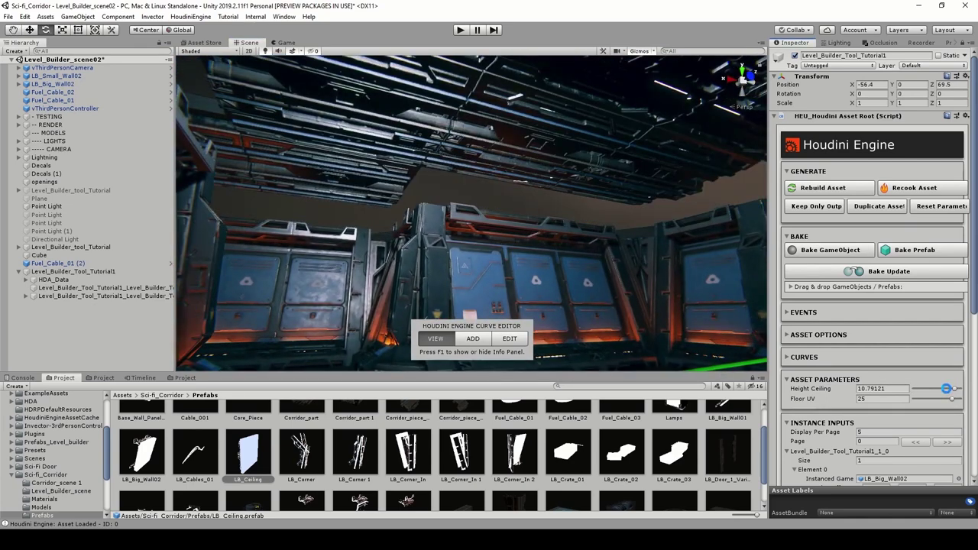
pyautogui.click(947, 389)
pyautogui.moveTo(947, 393); pyautogui.dragTo(944, 388)
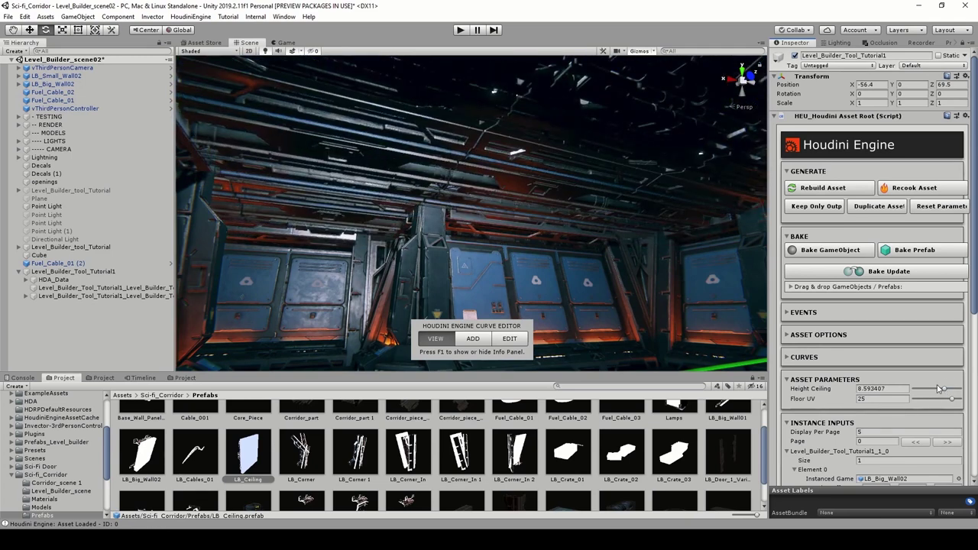
# Deactivate the first Point Light and inspect the generated room and its ceiling from several angles.
pyautogui.moveTo(474, 176); pyautogui.dragTo(596, 255, button='right')
pyautogui.press('w')
pyautogui.click(596, 255)
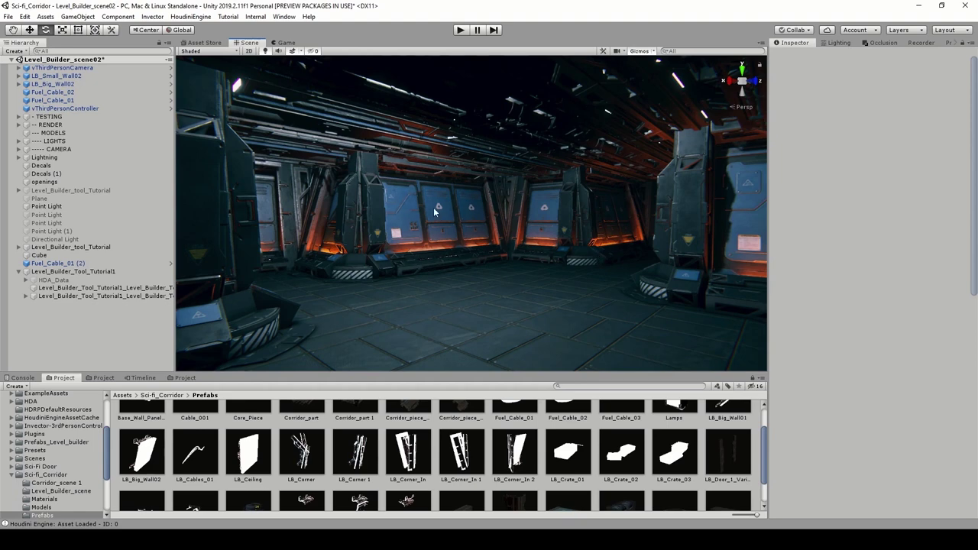
pyautogui.click(47, 207)
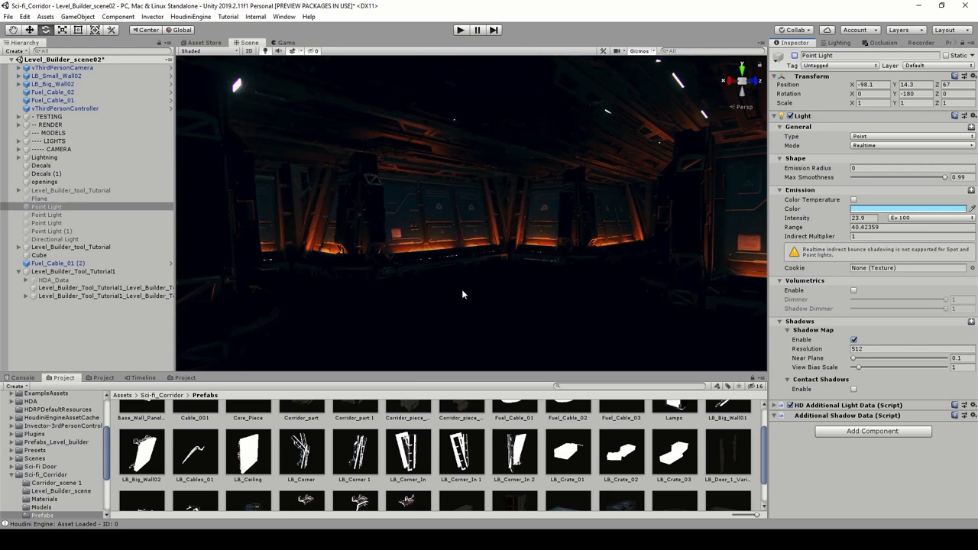
pyautogui.moveTo(462, 289); pyautogui.dragTo(531, 262, button='right')
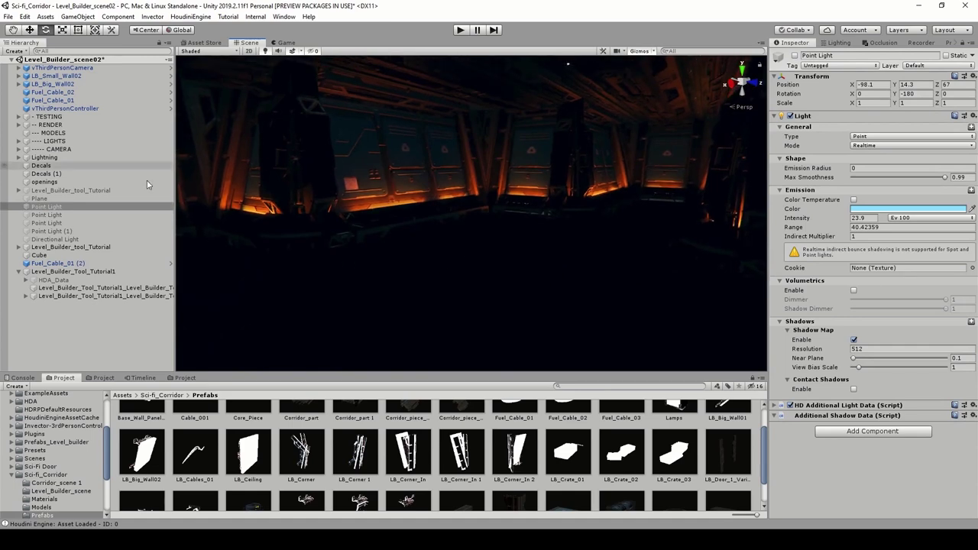
pyautogui.moveTo(552, 196); pyautogui.dragTo(665, 210, button='right')
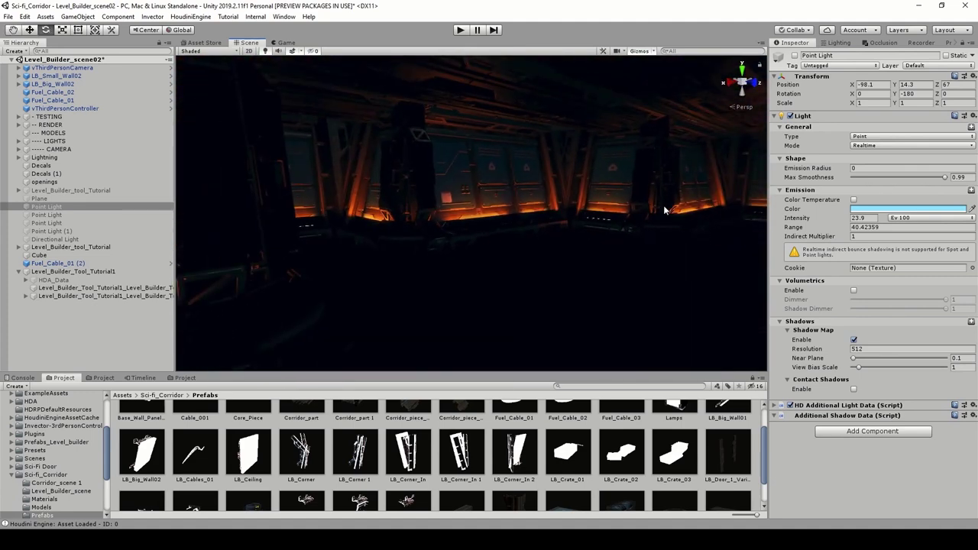
pyautogui.moveTo(513, 226)
pyautogui.mouseDown(button='right')
pyautogui.moveTo(506, 231)
pyautogui.moveTo(513, 227)
pyautogui.mouseUp(button='right')
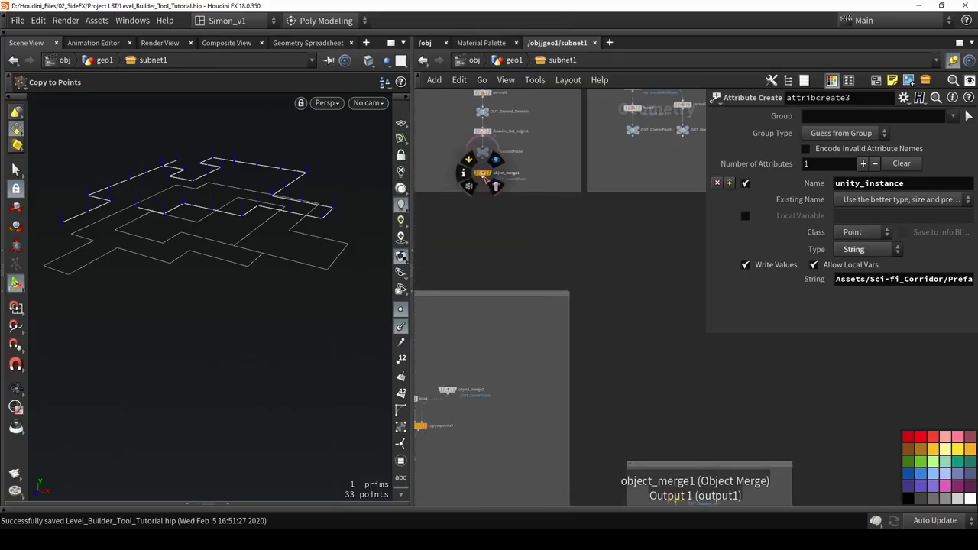
# In Houdini, duplicate object_merge1, which references OUT_GroundPlane, into an empty area of the subnet and display the copy.
pyautogui.scroll(2, 484, 175)
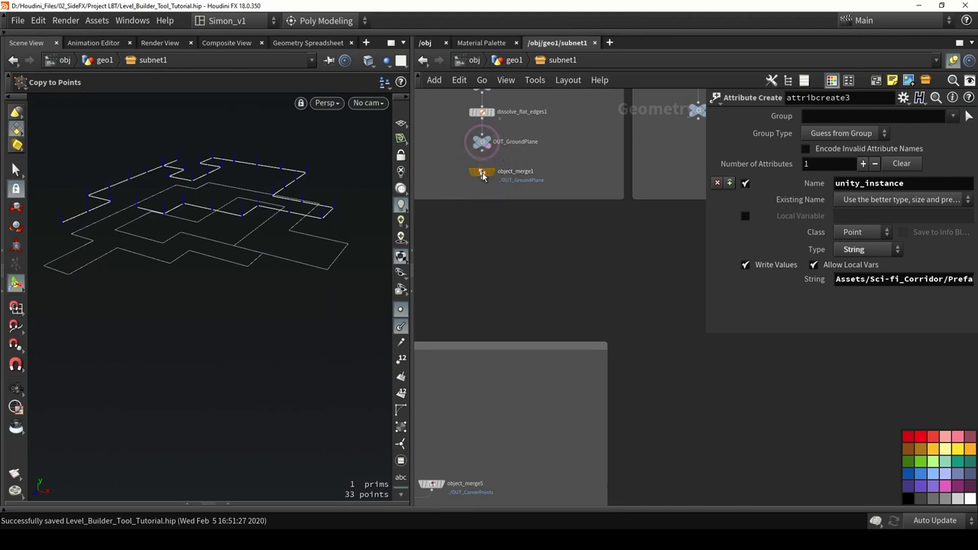
pyautogui.keyDown('alt'); pyautogui.moveTo(483, 176); pyautogui.dragTo(752, 407); pyautogui.keyUp('alt')
pyautogui.moveTo(645, 330); pyautogui.dragTo(496, 200, button='middle')
pyautogui.scroll(-3, 504, 207)
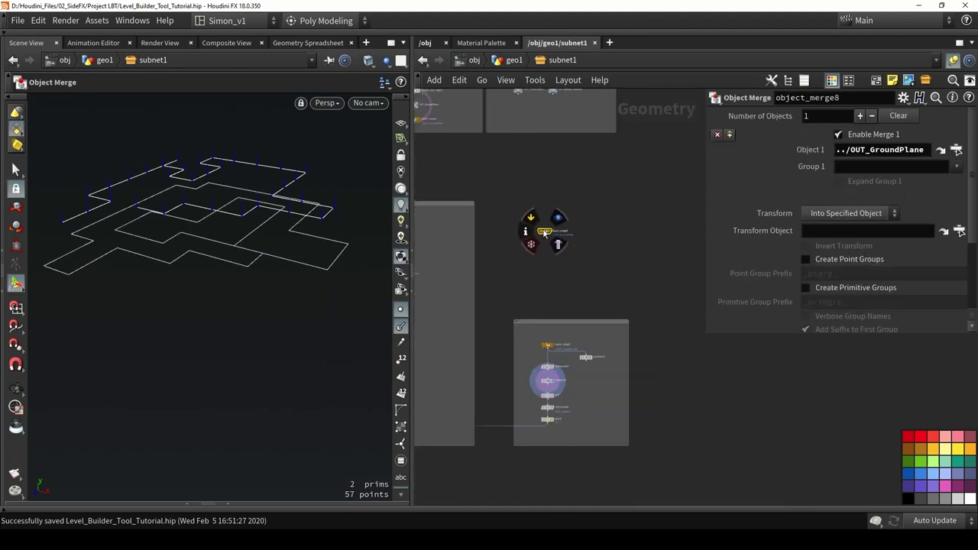
pyautogui.moveTo(544, 232); pyautogui.dragTo(677, 275)
pyautogui.moveTo(682, 275); pyautogui.dragTo(526, 258, button='middle')
pyautogui.scroll(3, 500, 213)
pyautogui.scroll(2, 526, 259)
pyautogui.click(539, 253)
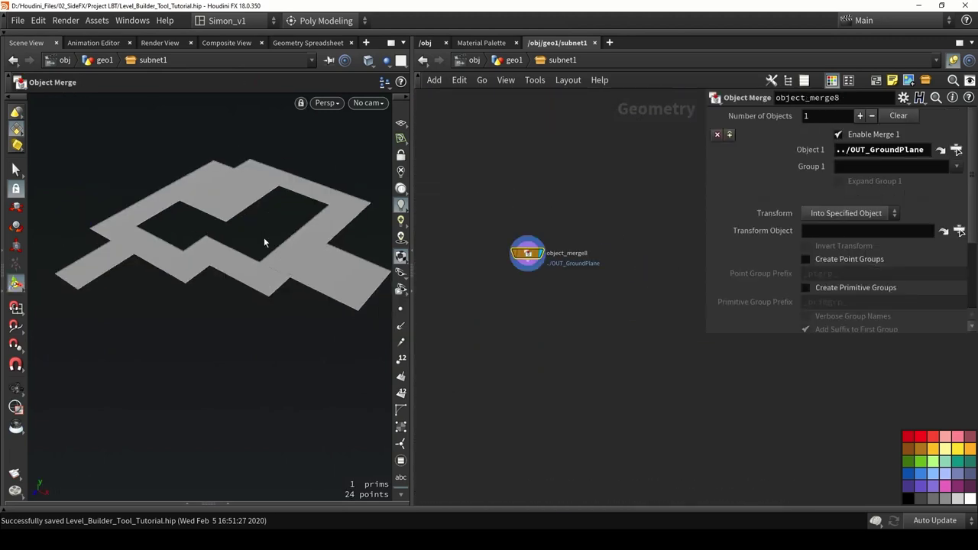
# Add a PolyExpand2D node below object_merge8, connect and display it, and save the scene.
pyautogui.press('Tab')
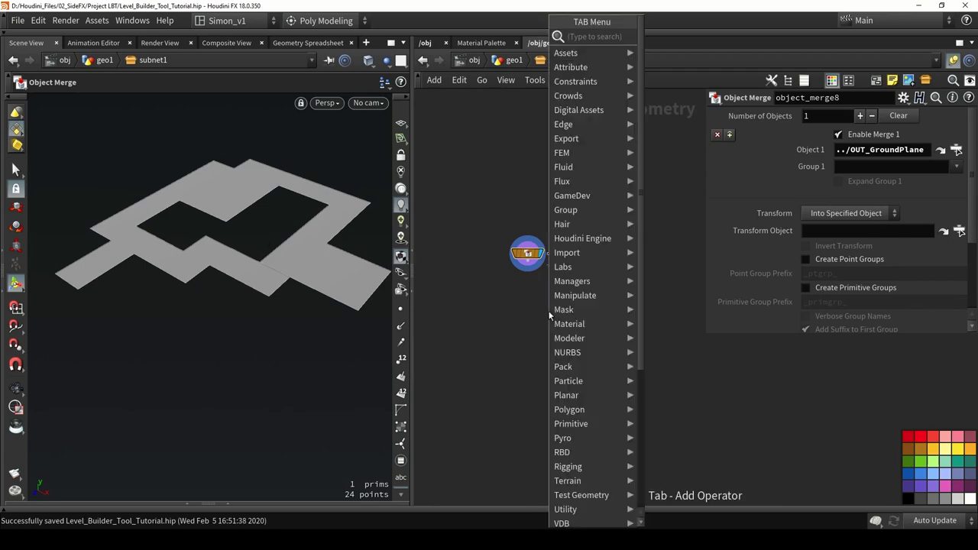
pyautogui.write('polyex')
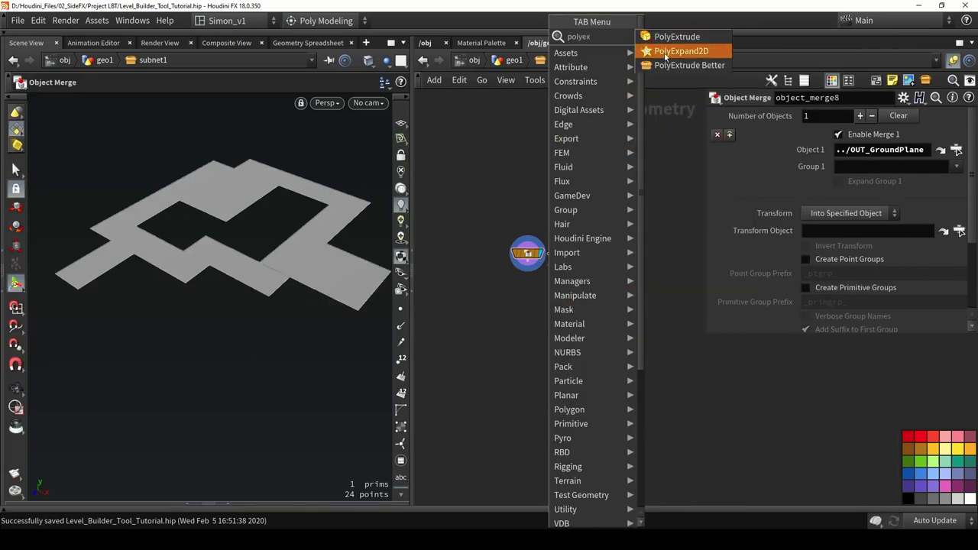
pyautogui.click(665, 51)
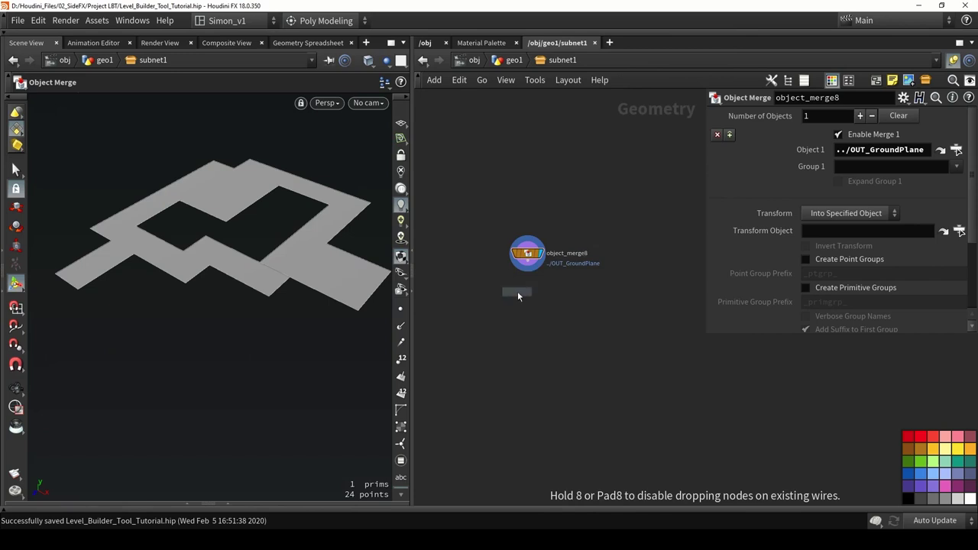
pyautogui.click(517, 295)
pyautogui.click(532, 248)
pyautogui.click(520, 291)
pyautogui.moveTo(521, 302); pyautogui.dragTo(531, 309)
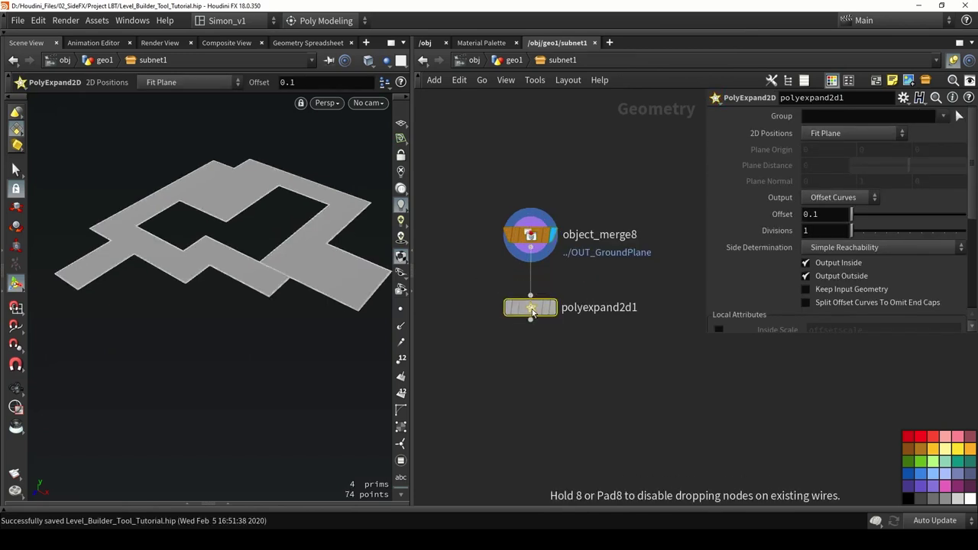
pyautogui.click(558, 334)
pyautogui.hotkey('ctrl', 's')
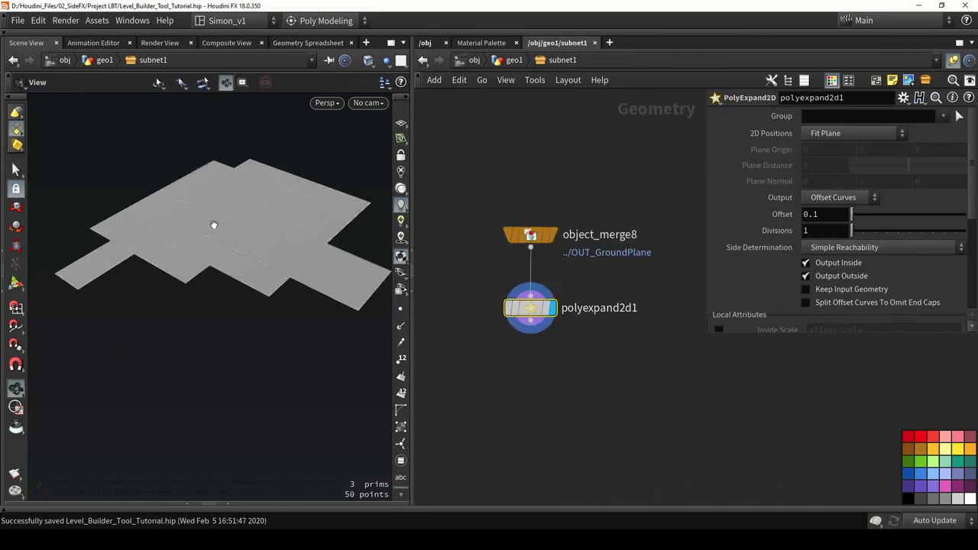
# Set polyexpand2d1's side determination to Alternating Reachability and its output to Offset Surfaces.
pyautogui.moveTo(213, 224); pyautogui.dragTo(148, 196)
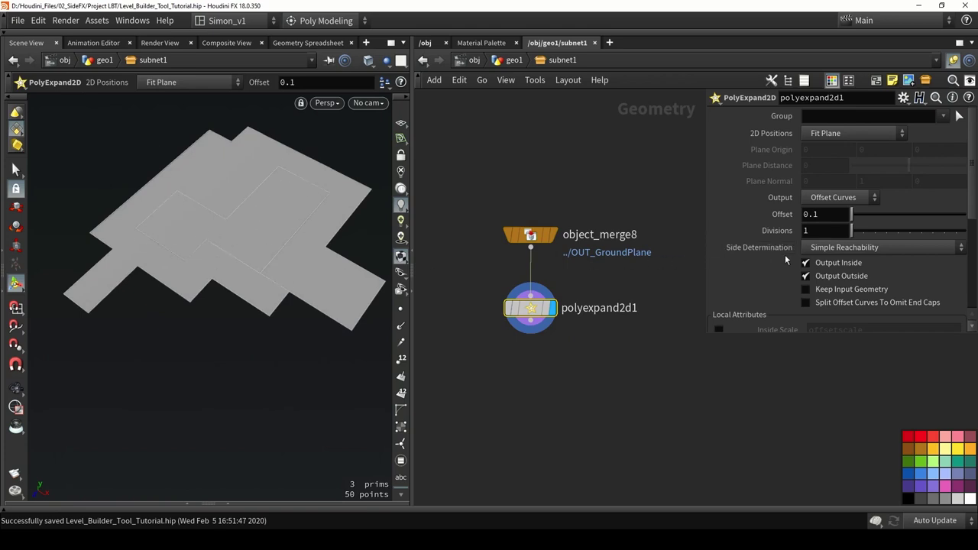
pyautogui.click(827, 249)
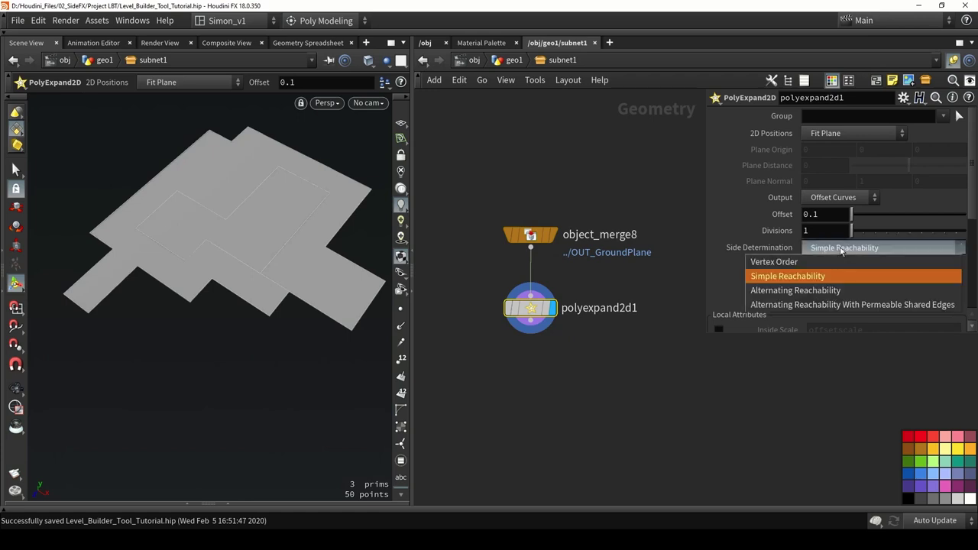
pyautogui.click(802, 294)
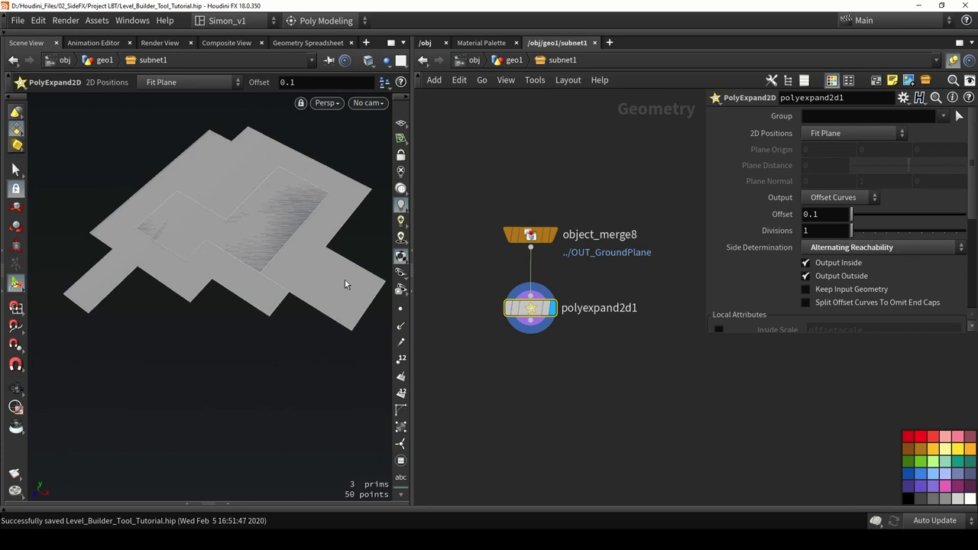
pyautogui.hotkey('ctrl', 'z')
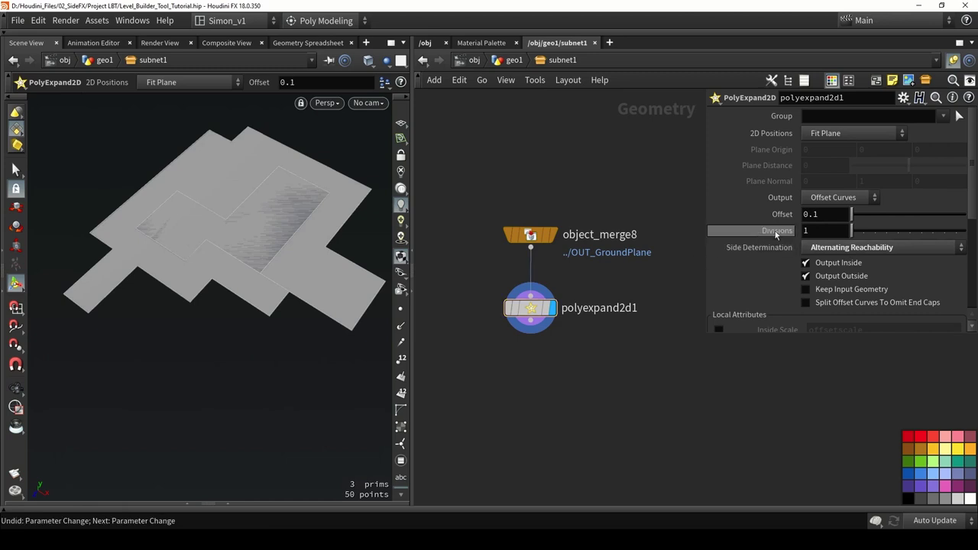
pyautogui.click(843, 200)
pyautogui.click(847, 228)
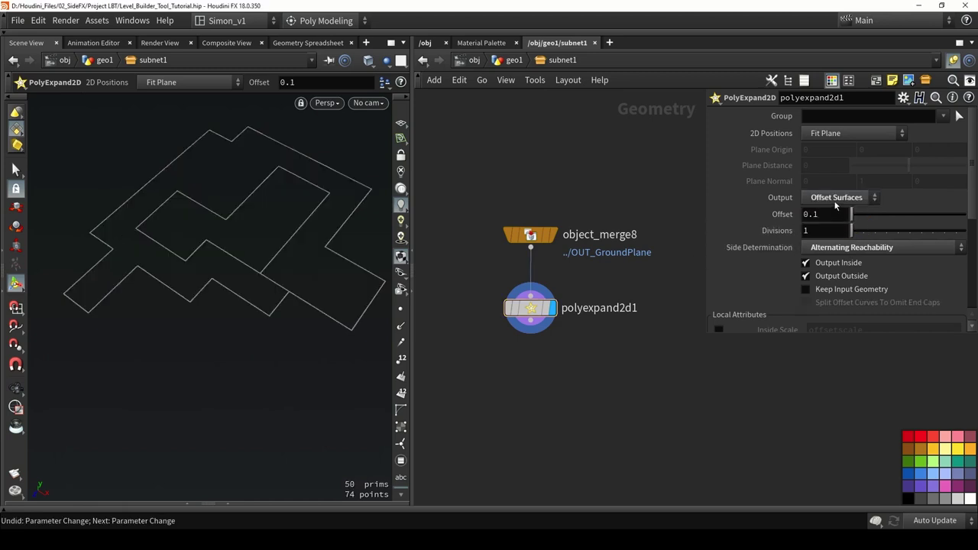
# Raise the PolyExpand2D offset to 15.2 and disable Output Outside.
pyautogui.moveTo(851, 215); pyautogui.dragTo(857, 237)
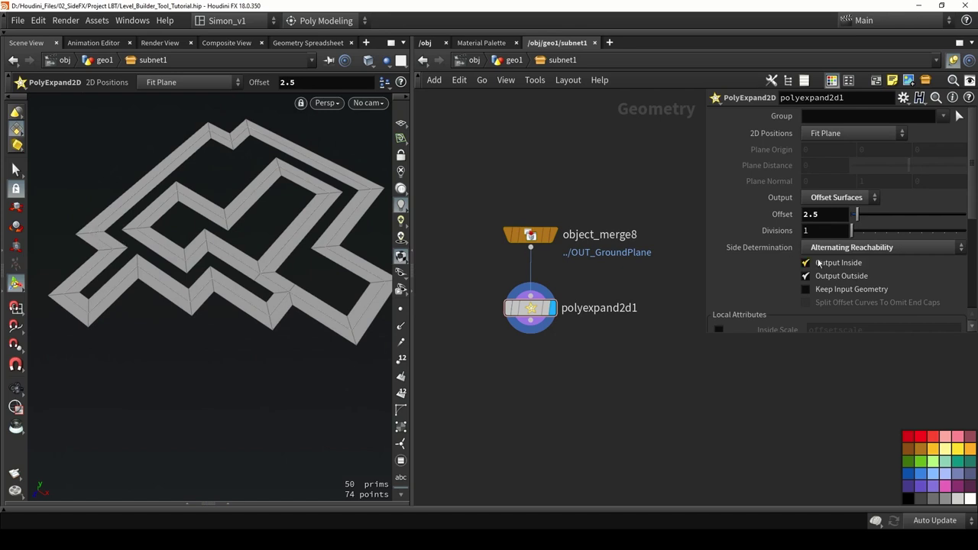
pyautogui.moveTo(854, 222); pyautogui.dragTo(868, 222)
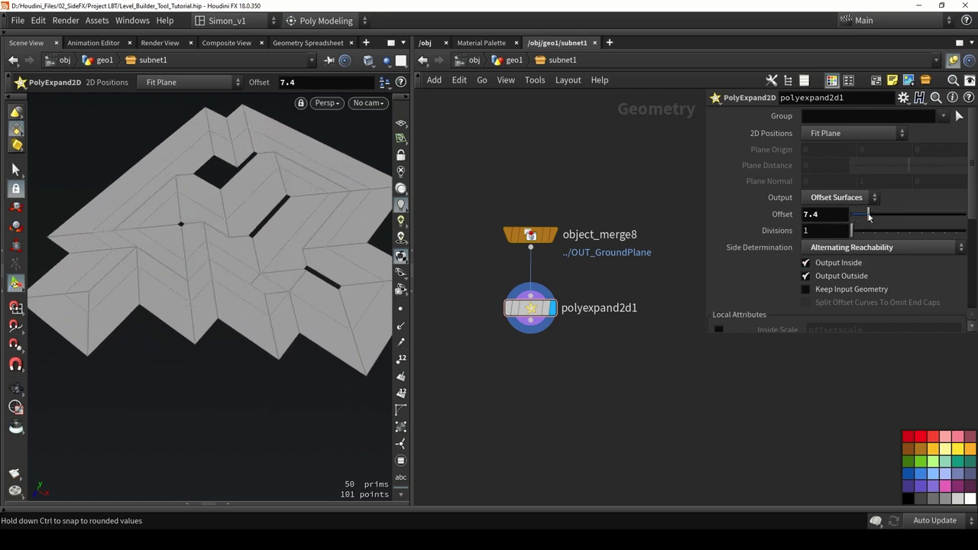
pyautogui.moveTo(868, 214)
pyautogui.mouseDown()
pyautogui.moveTo(908, 218)
pyautogui.moveTo(851, 220)
pyautogui.moveTo(886, 220)
pyautogui.mouseUp()
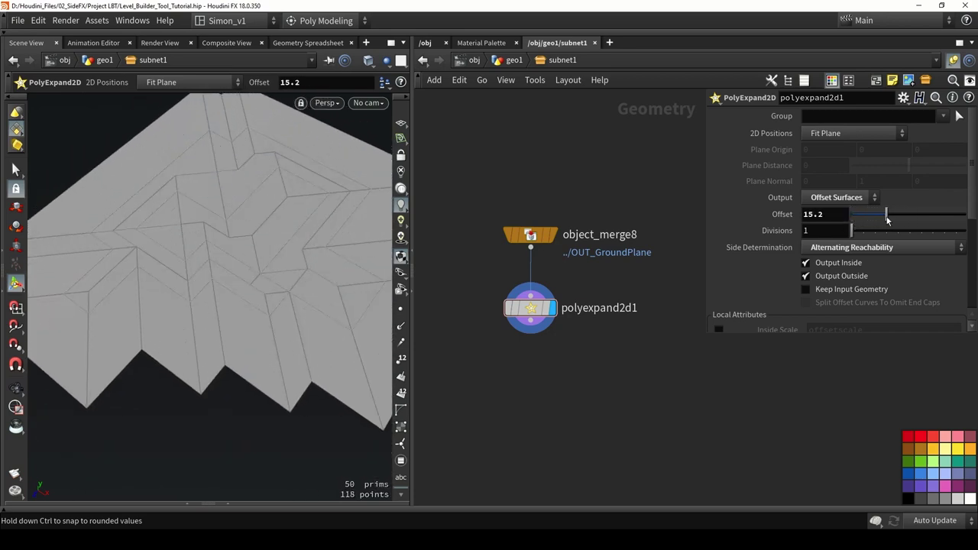
pyautogui.click(841, 279)
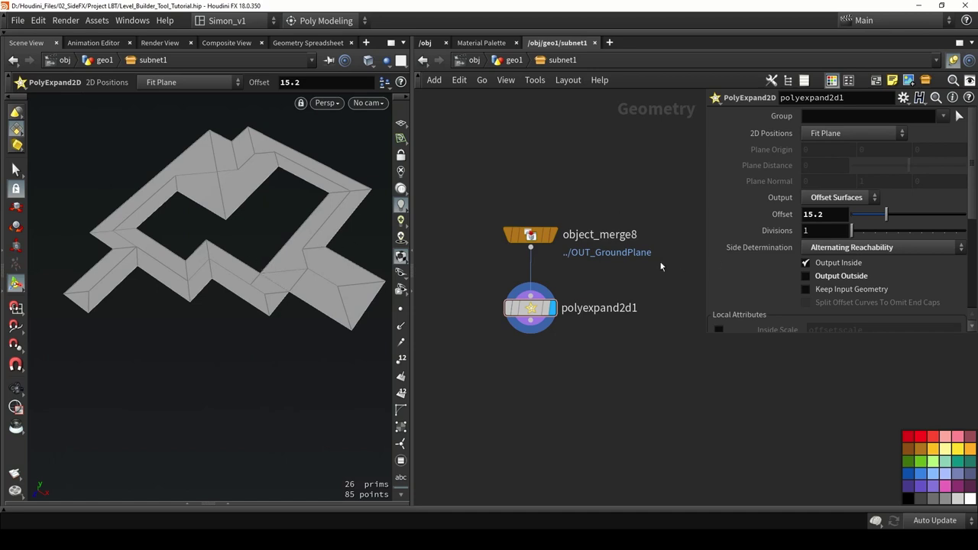
# Try Simple Reachability as the side determination and return to Alternating Reachability.
pyautogui.click(810, 251)
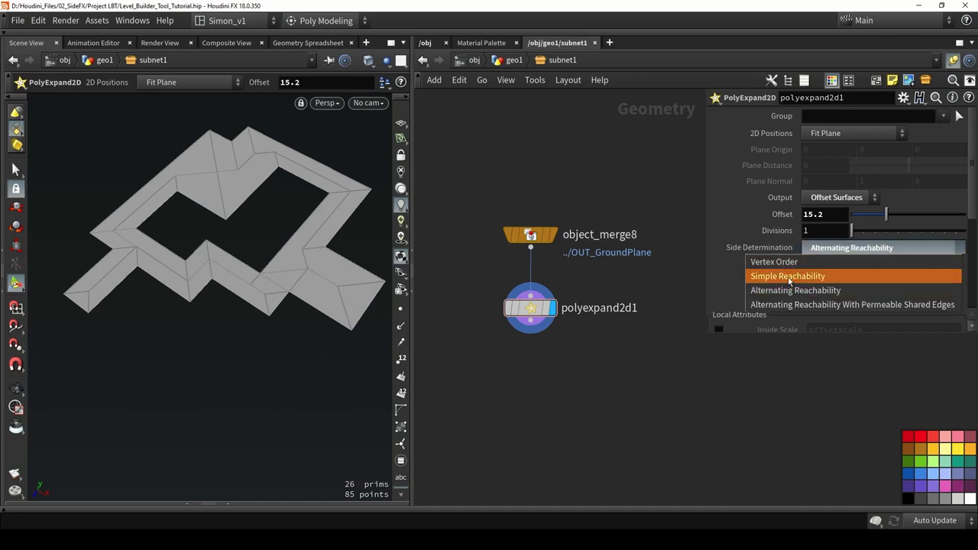
pyautogui.click(775, 277)
pyautogui.click(835, 249)
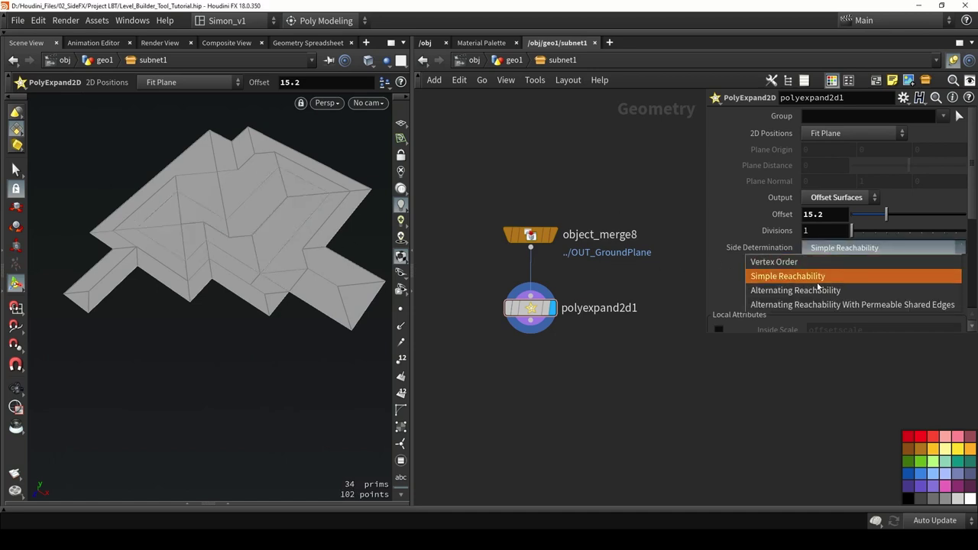
pyautogui.click(773, 292)
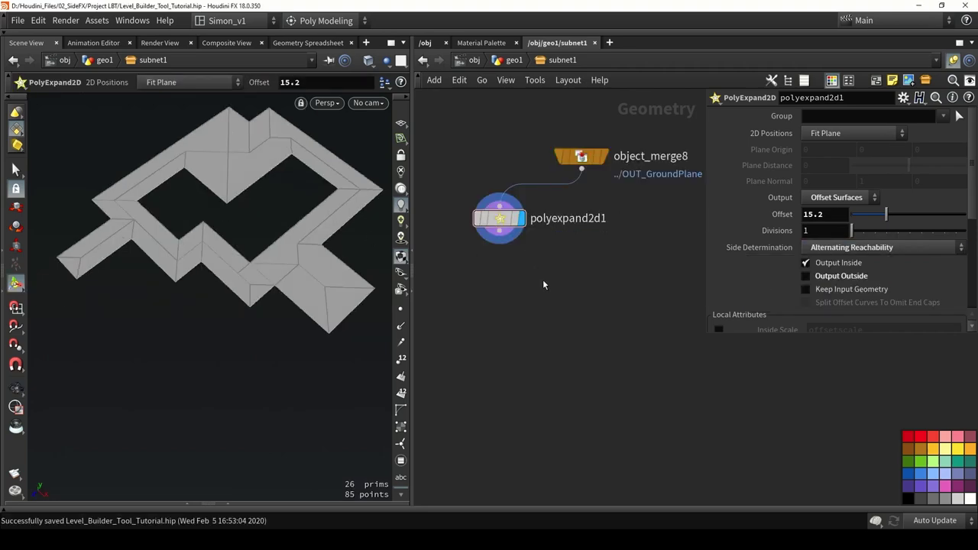
# Add a Convert Line node below polyexpand2d1, connect and display it, and save the scene.
pyautogui.press('Tab')
pyautogui.write('convert')
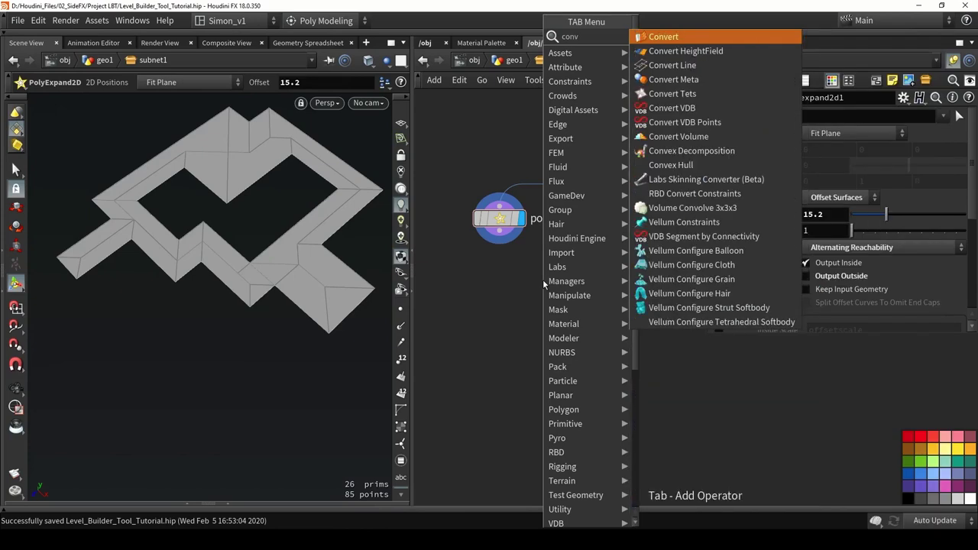
pyautogui.click(667, 66)
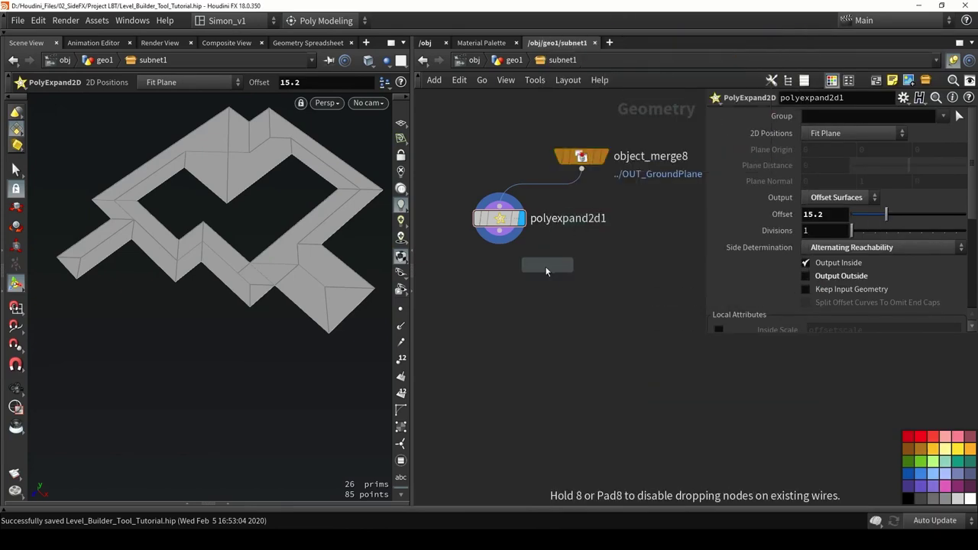
pyautogui.click(536, 276)
pyautogui.click(557, 277)
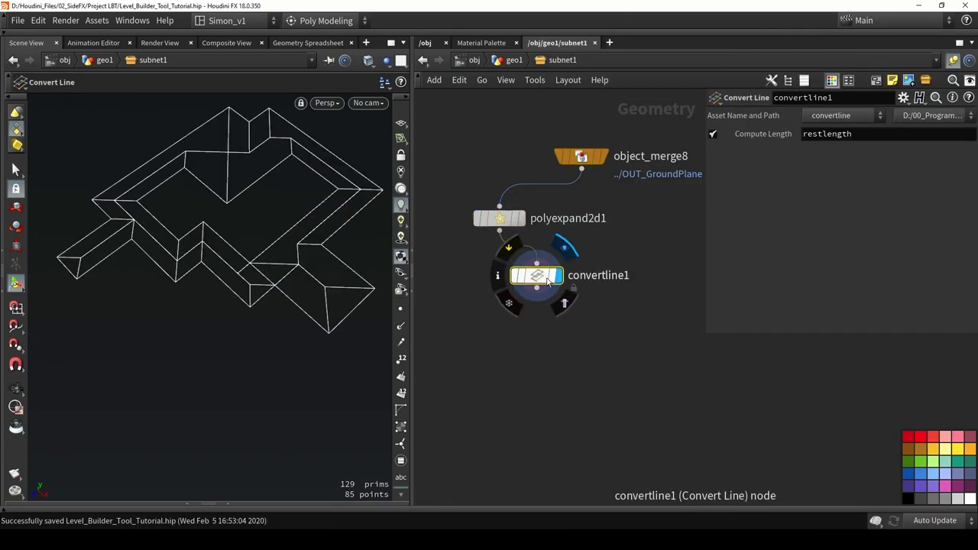
pyautogui.moveTo(543, 278); pyautogui.dragTo(505, 286)
pyautogui.hotkey('ctrl', 's')
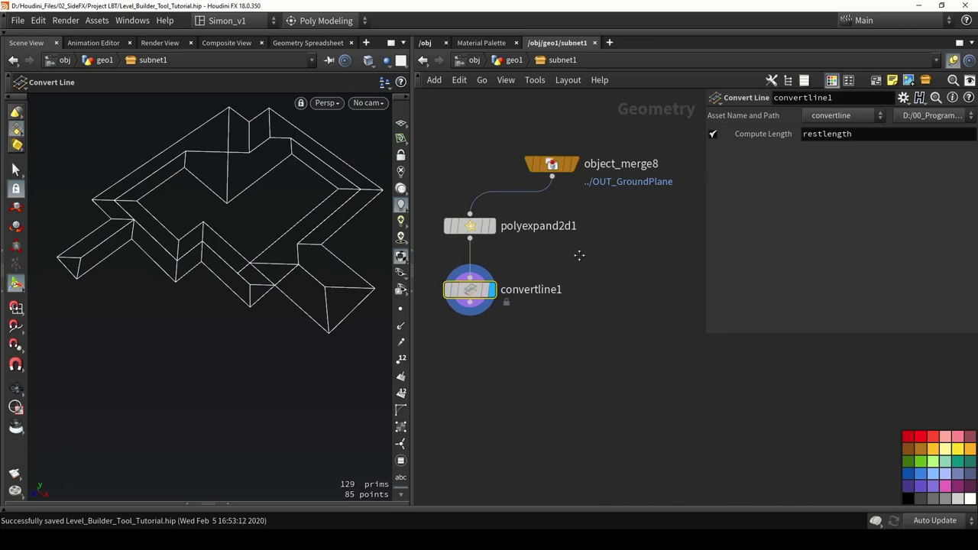
# Add a PolyWire node fed by object_merge8, display it, and raise its wire radius to 0.371.
pyautogui.press('Tab')
pyautogui.write('polywi')
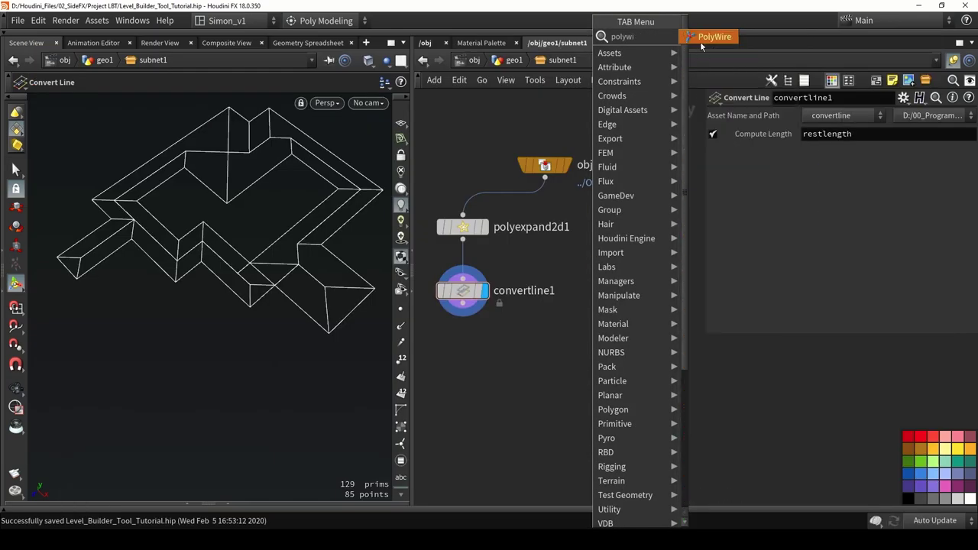
pyautogui.click(701, 42)
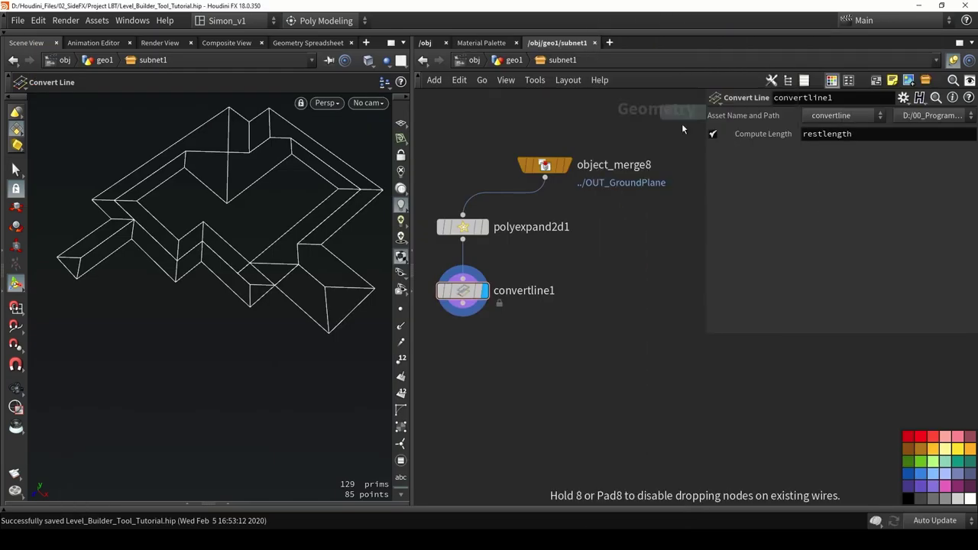
pyautogui.click(620, 265)
pyautogui.moveTo(545, 177); pyautogui.dragTo(620, 254)
pyautogui.click(644, 265)
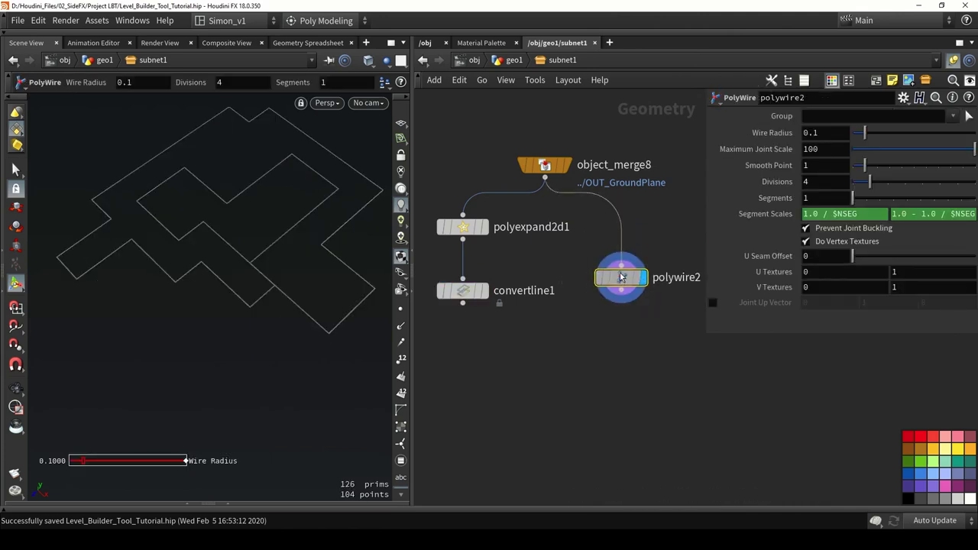
pyautogui.moveTo(582, 348); pyautogui.dragTo(607, 321, button='middle')
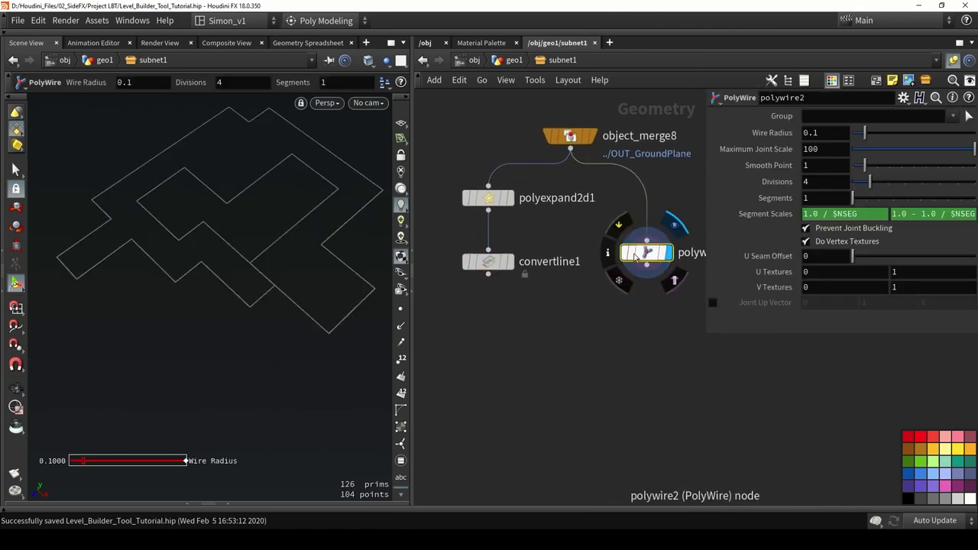
pyautogui.moveTo(865, 133); pyautogui.dragTo(899, 134)
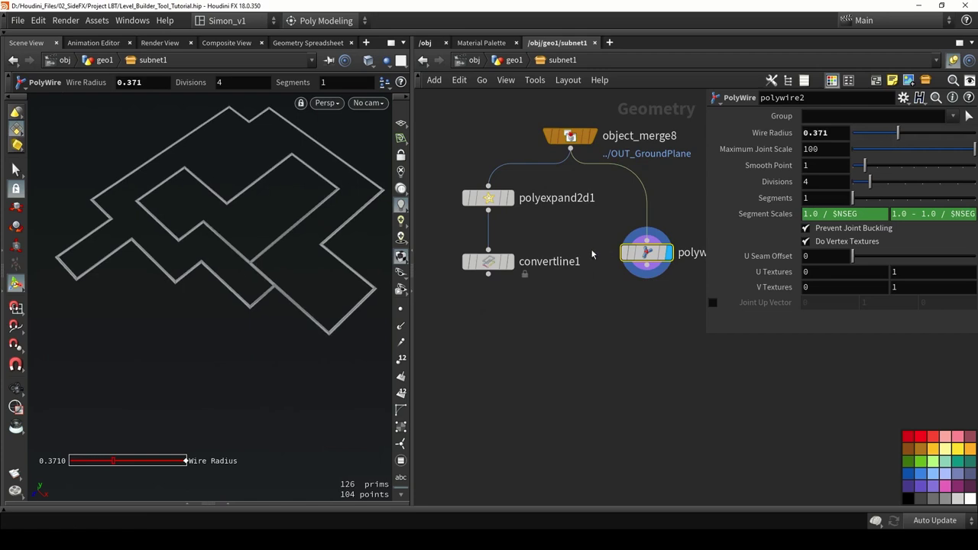
# Template convertline1, then add and display a Group node taking convertline1 and polywire2 as its first and second inputs.
pyautogui.click(508, 261)
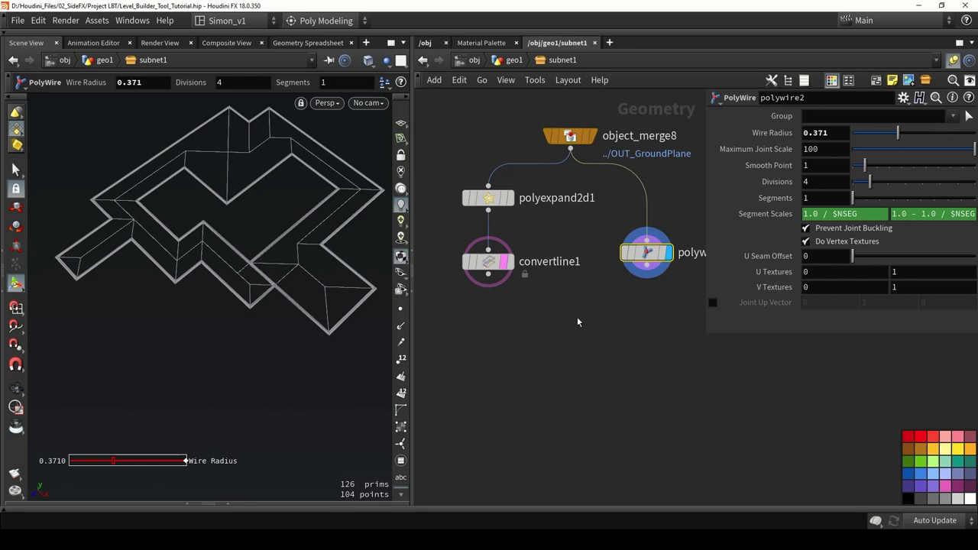
pyautogui.press('Tab')
pyautogui.write('group')
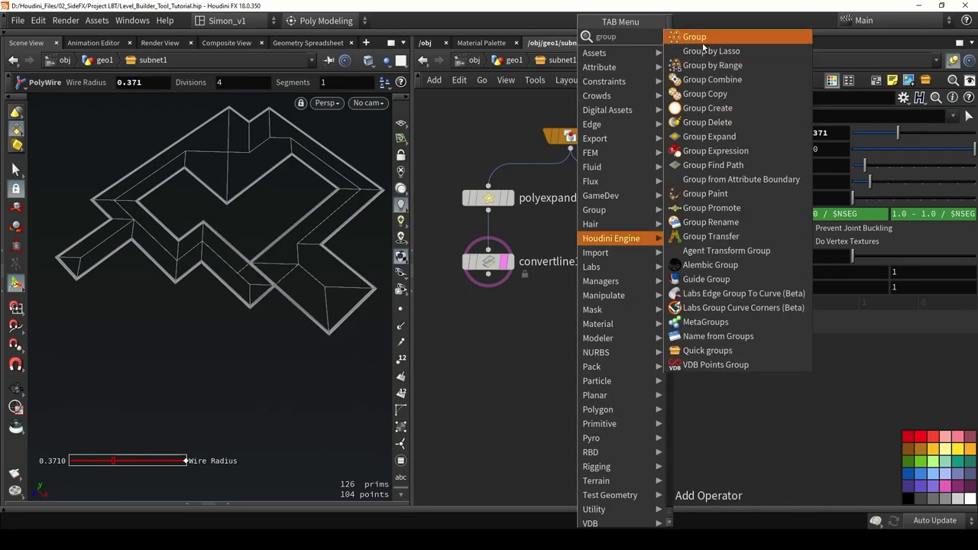
pyautogui.press('Return')
pyautogui.click(596, 328)
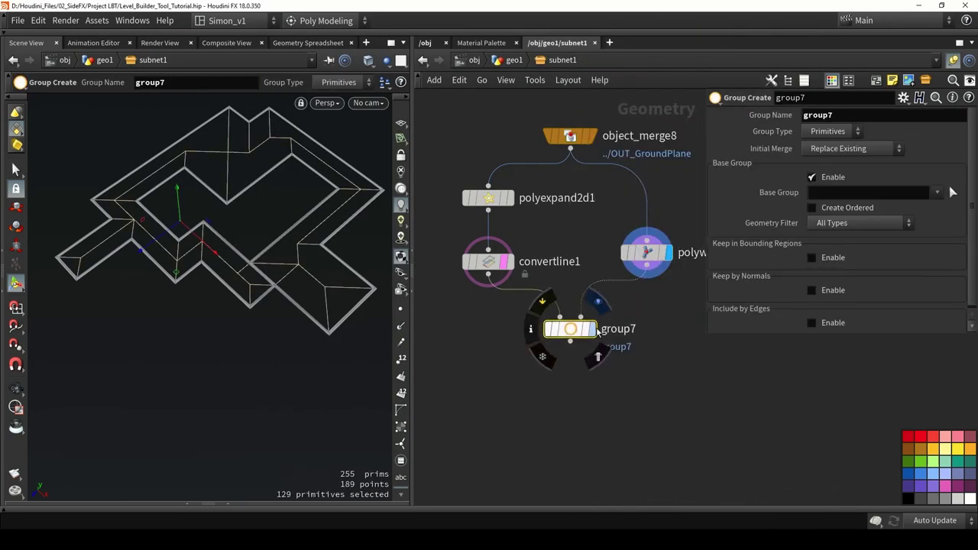
# Make group7 a Points group with the base group disabled and Keep in Bounding Regions enabled using Bounding Object.
pyautogui.click(823, 131)
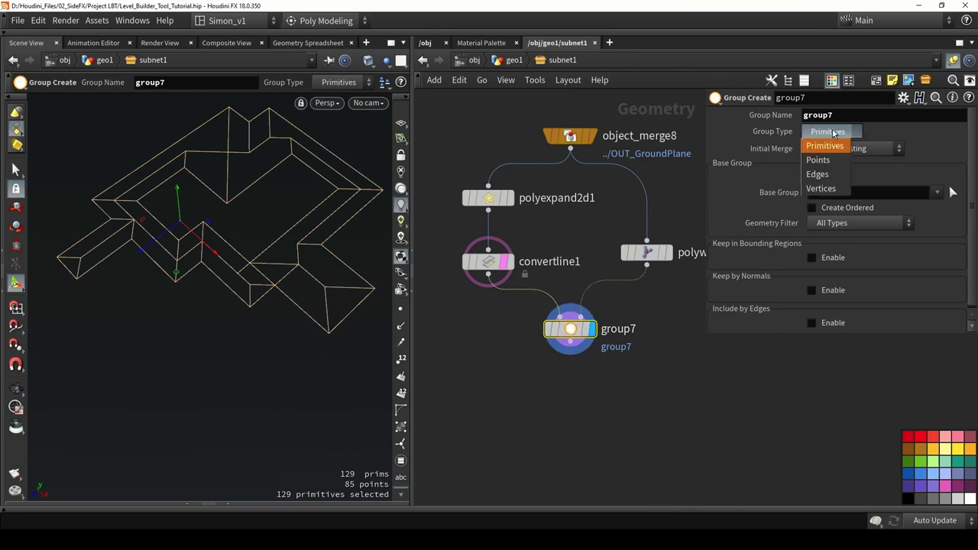
pyautogui.click(829, 157)
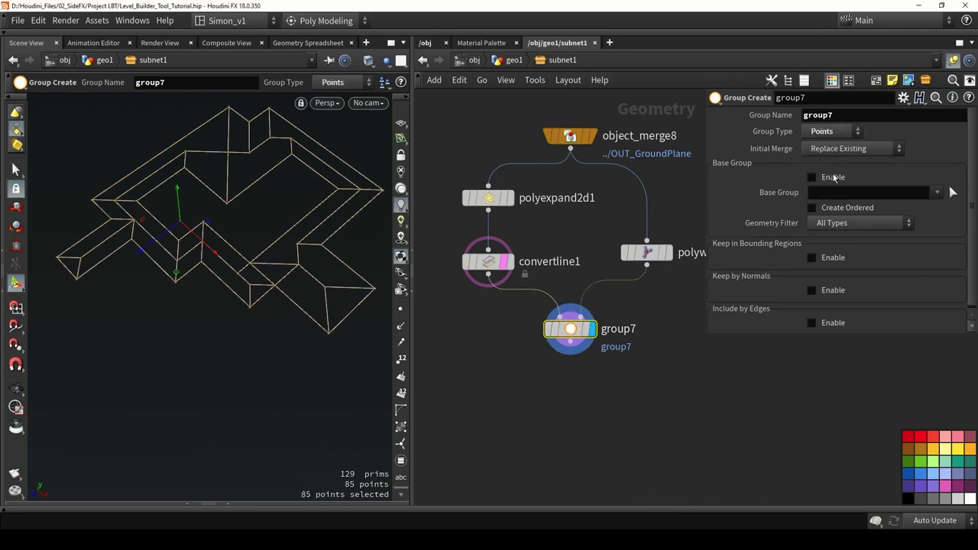
pyautogui.click(833, 177)
pyautogui.click(836, 210)
pyautogui.click(840, 225)
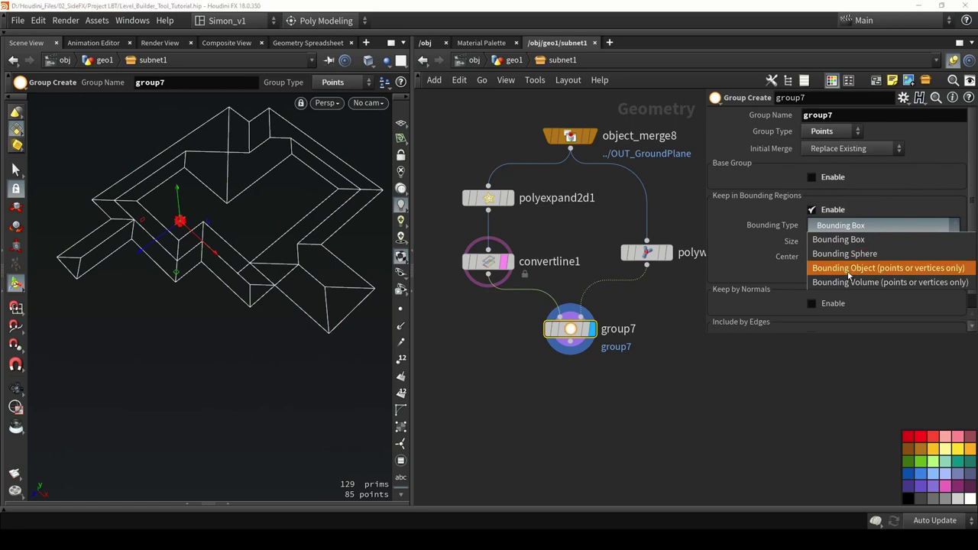
pyautogui.click(847, 268)
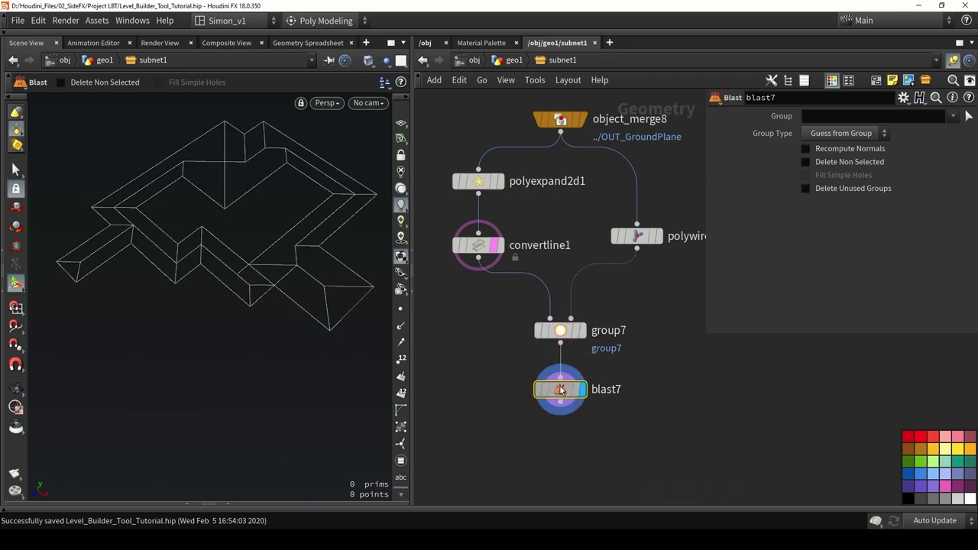
# Set blast7 to delete group7 and turn off the template display of convertline1.
pyautogui.click(953, 115)
pyautogui.click(942, 132)
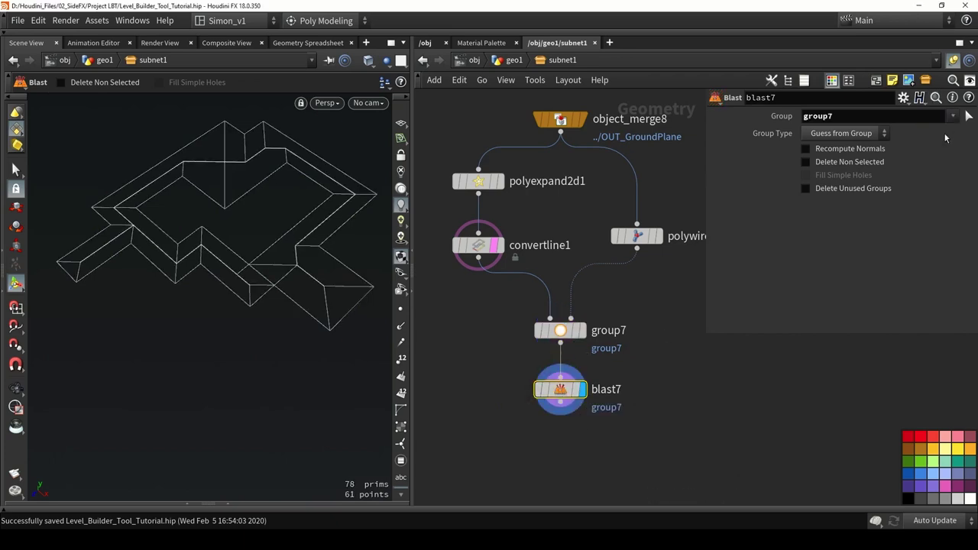
pyautogui.click(494, 244)
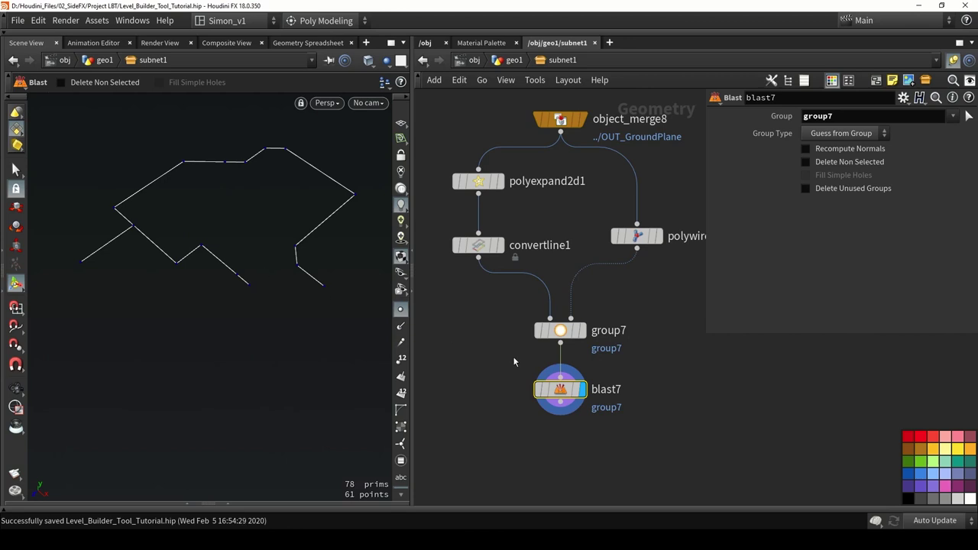
# Examine group7's point selection and settings, and return the display to blast7's centre lines.
pyautogui.scroll(-3, 514, 361)
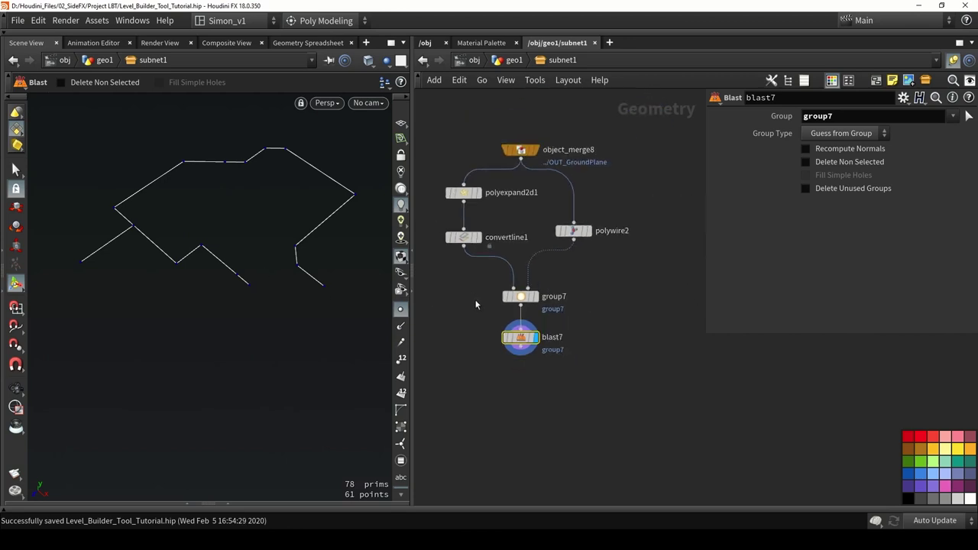
pyautogui.click(534, 297)
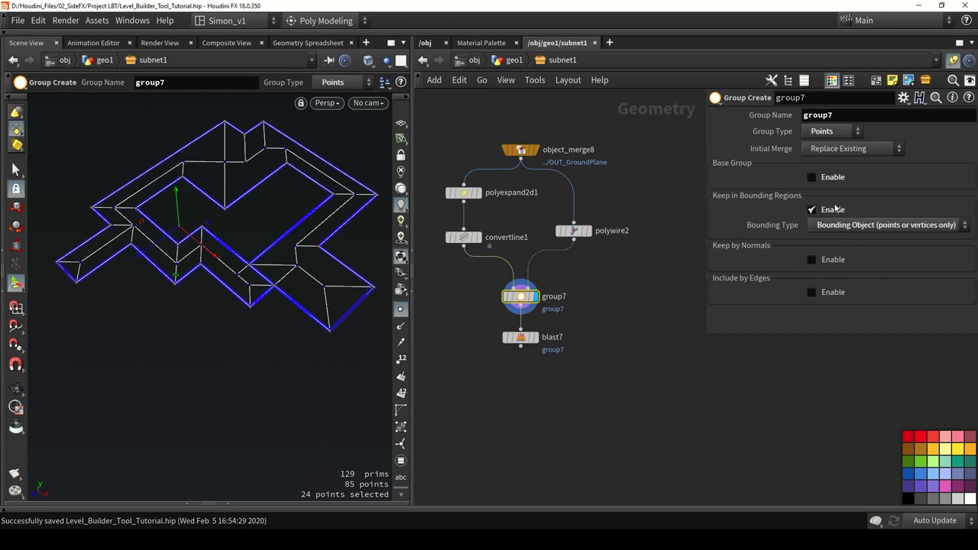
pyautogui.moveTo(623, 304); pyautogui.dragTo(597, 304, button='middle')
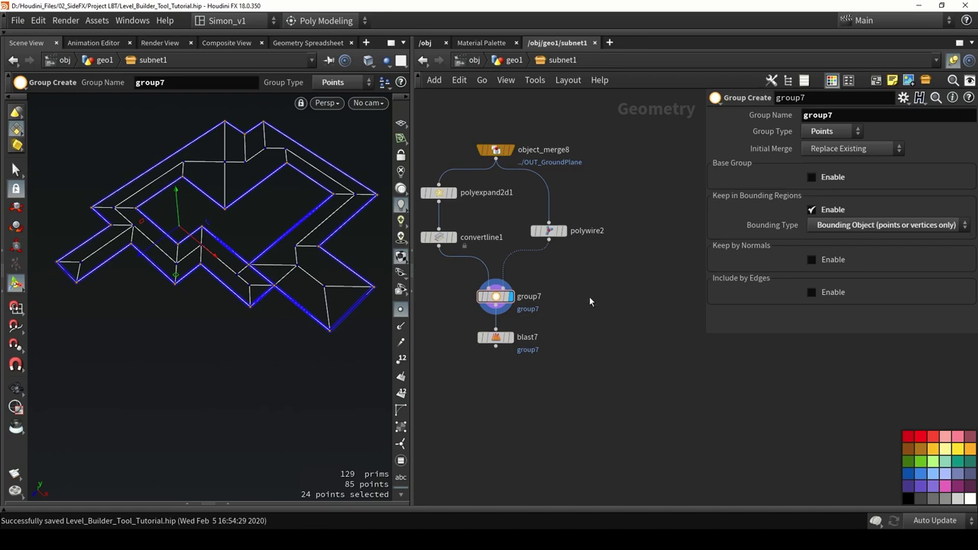
pyautogui.moveTo(589, 296); pyautogui.dragTo(609, 300, button='middle')
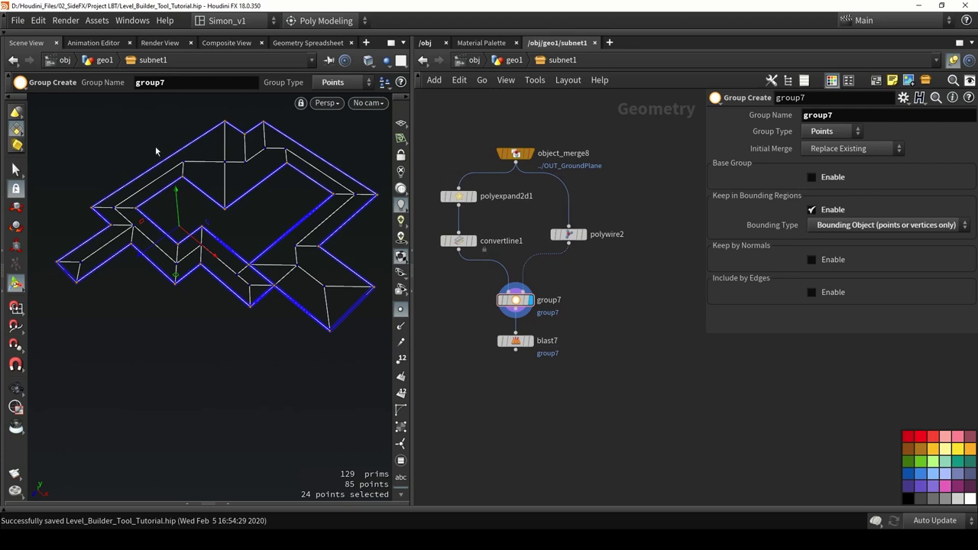
pyautogui.click(514, 343)
pyautogui.moveTo(610, 332); pyautogui.dragTo(616, 315, button='middle')
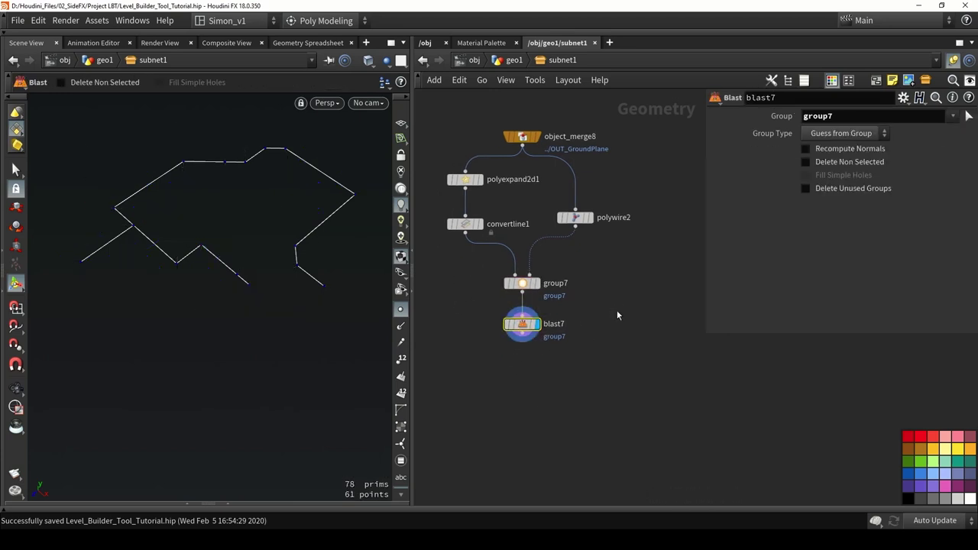
# Inspect the centre-line points of blast7 up close and turn on point number display in the viewport.
pyautogui.moveTo(536, 370); pyautogui.dragTo(590, 319, button='middle')
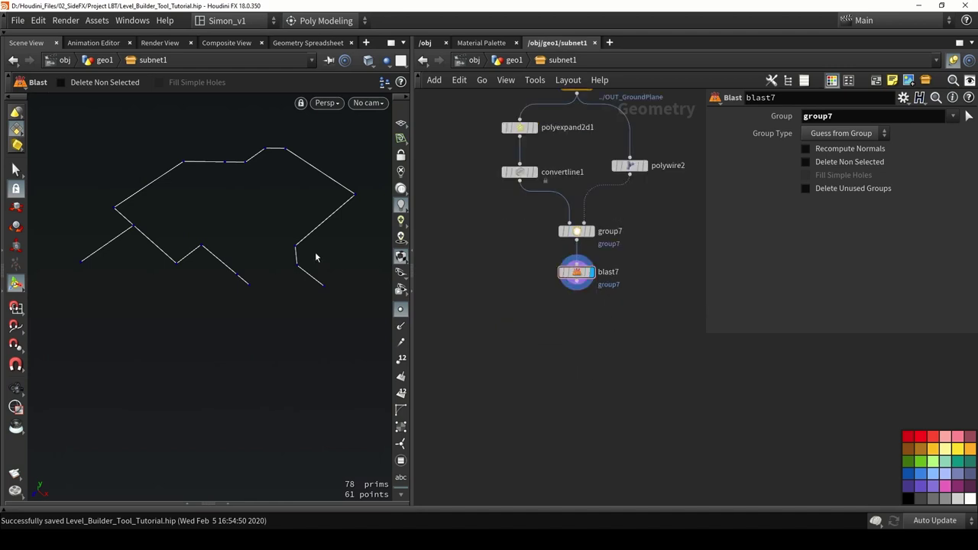
pyautogui.keyDown('alt'); pyautogui.moveTo(314, 223); pyautogui.dragTo(284, 253, button='middle'); pyautogui.keyUp('alt')
pyautogui.scroll(5, 288, 197)
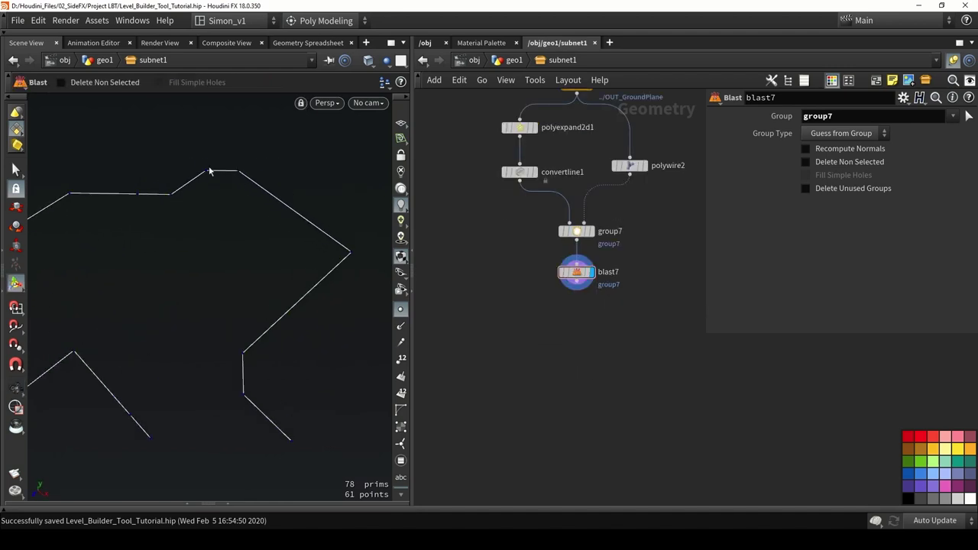
pyautogui.click(400, 358)
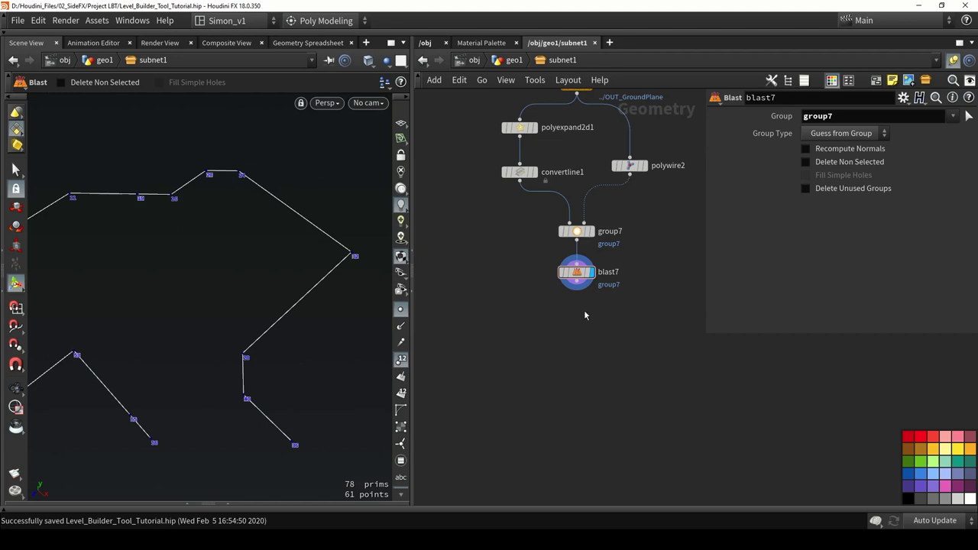
# Add a Resample node below blast7, connected to its output, and display it.
pyautogui.press('Tab')
pyautogui.click(729, 35)
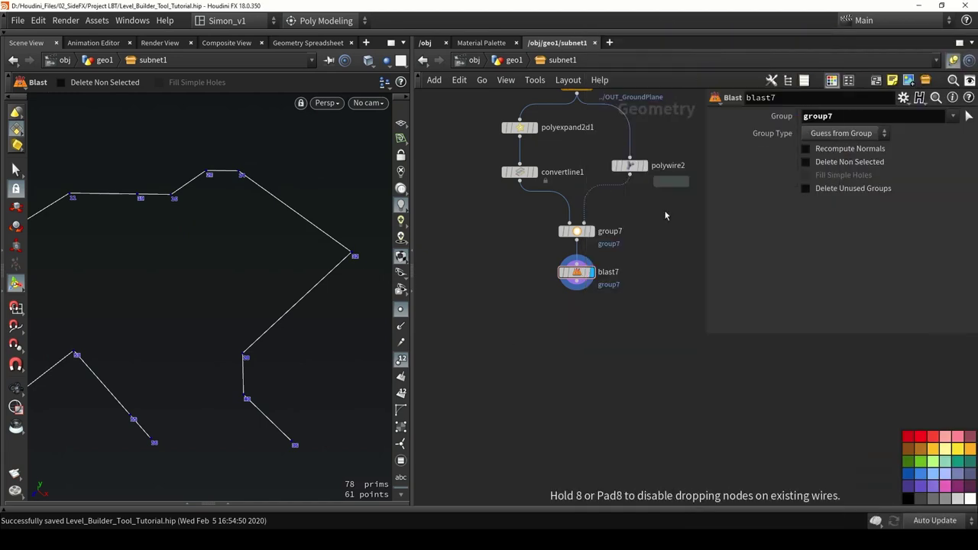
pyautogui.click(577, 313)
pyautogui.scroll(2, 577, 302)
pyautogui.moveTo(575, 290); pyautogui.dragTo(574, 342)
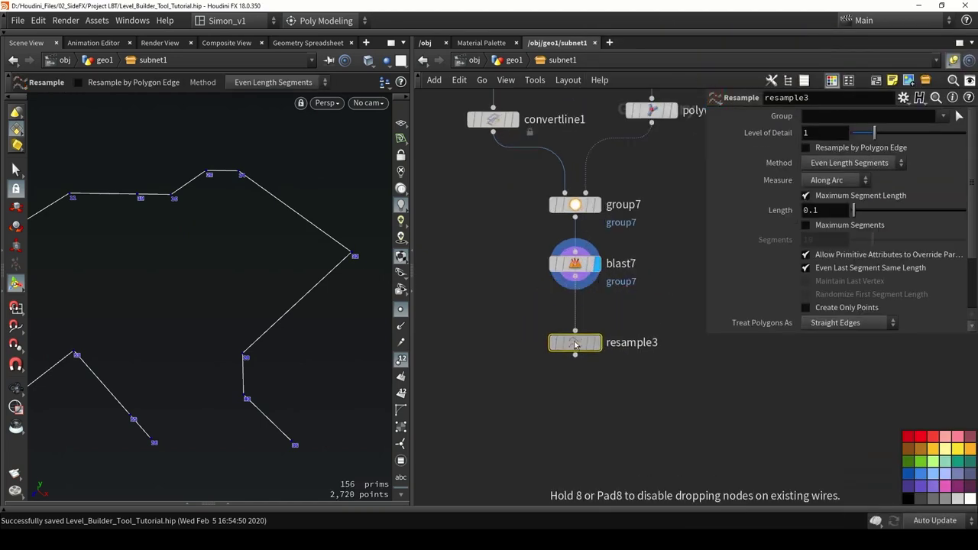
pyautogui.click(597, 342)
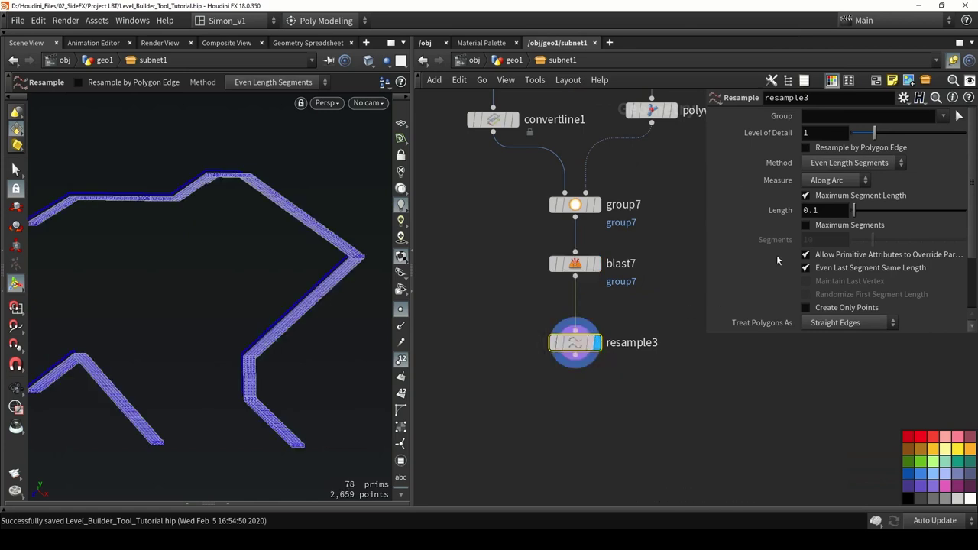
# Try segment lengths of 6.84 and 10 on resample3, and set the length to 15.
pyautogui.moveTo(853, 210); pyautogui.dragTo(955, 226)
pyautogui.moveTo(825, 210); pyautogui.dragTo(977, 229, button='middle')
pyautogui.moveTo(825, 212); pyautogui.dragTo(790, 204)
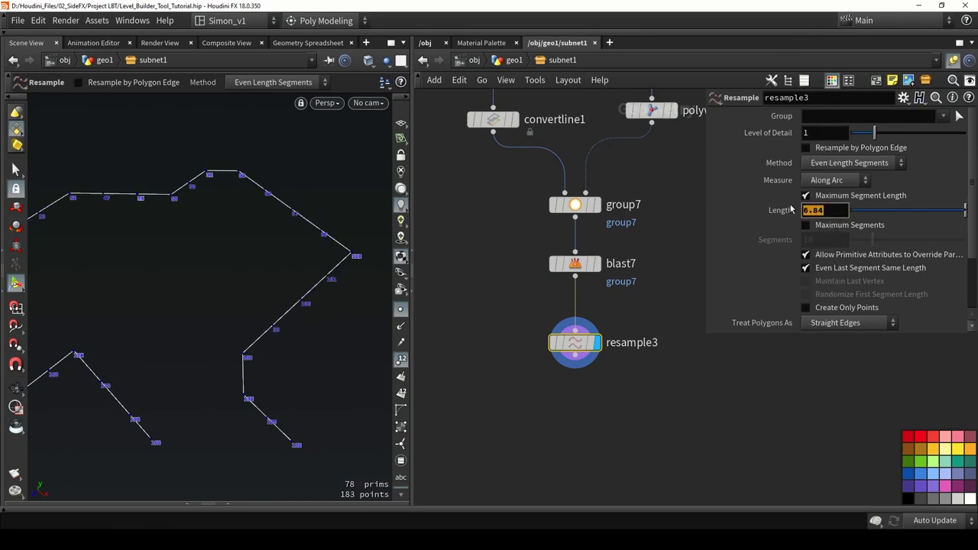
pyautogui.write('10')
pyautogui.press('Return')
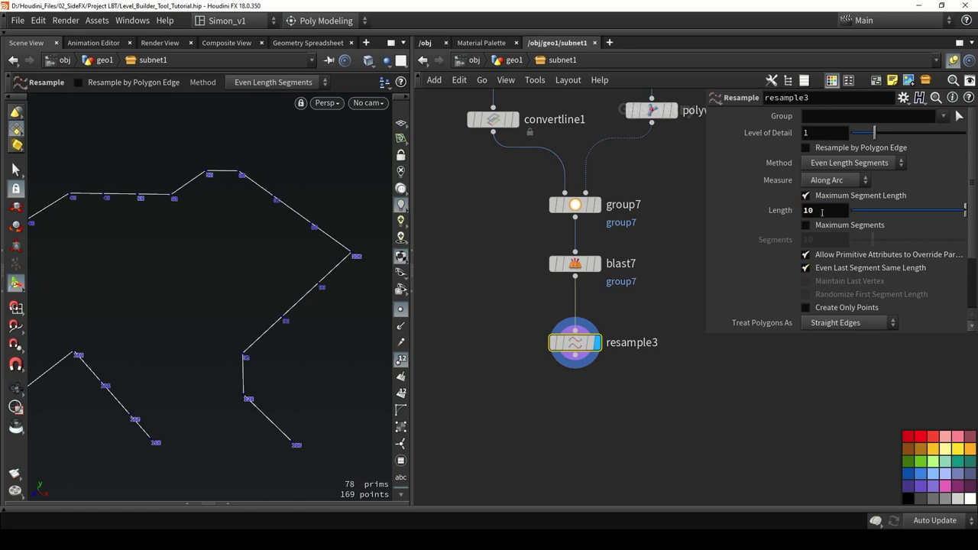
pyautogui.click(784, 212)
pyautogui.write('1')
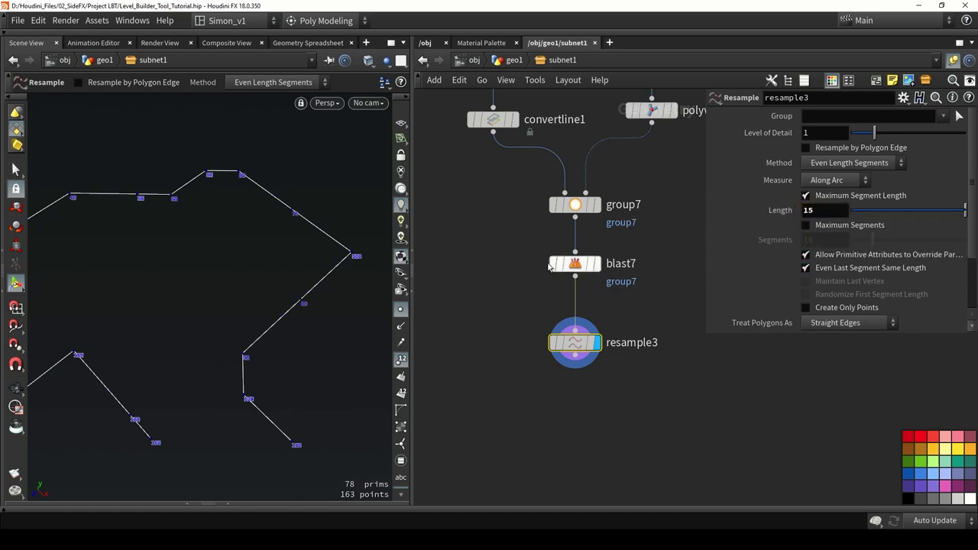
# Add a Fuse node below resample3, connect and display it, and save the scene.
pyautogui.keyDown('alt'); pyautogui.moveTo(298, 199); pyautogui.dragTo(232, 246); pyautogui.keyUp('alt')
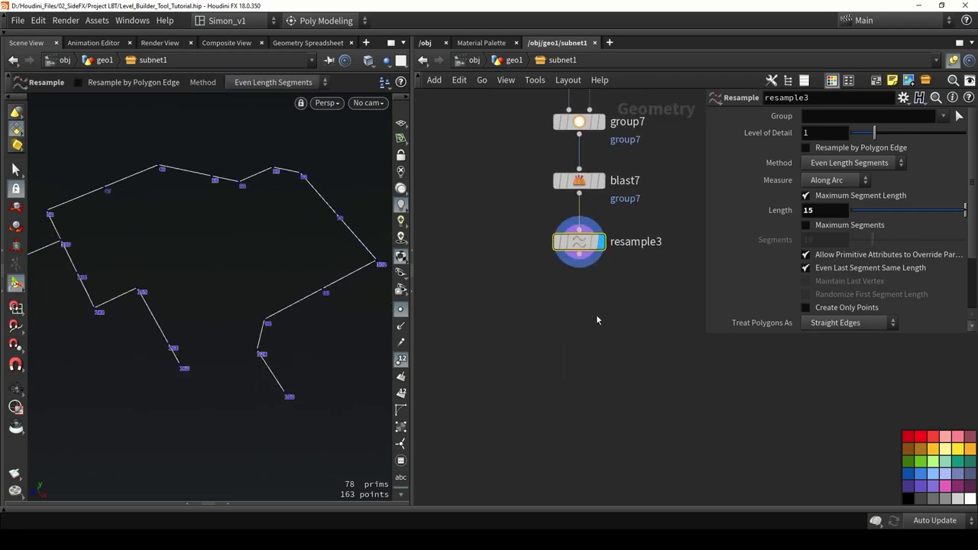
pyautogui.press('Tab')
pyautogui.write('fu')
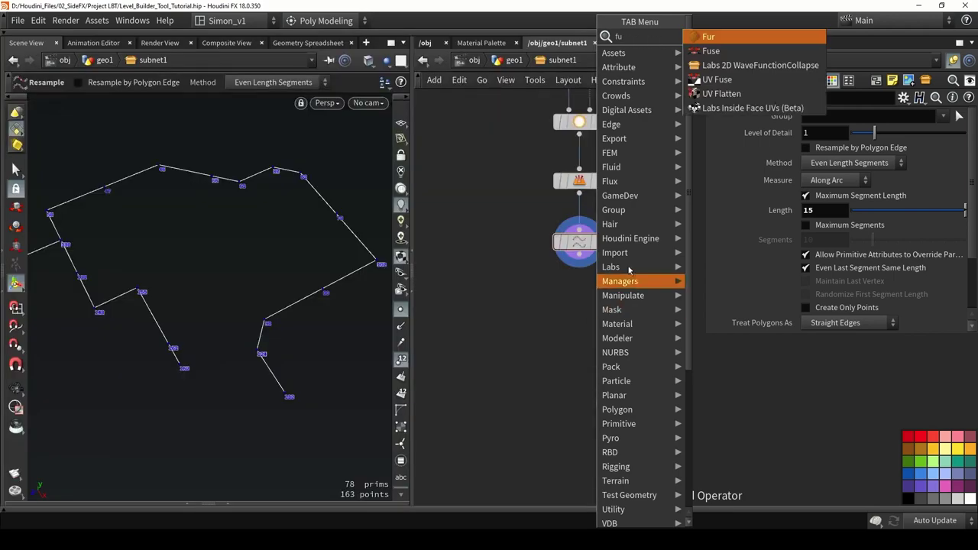
pyautogui.click(710, 50)
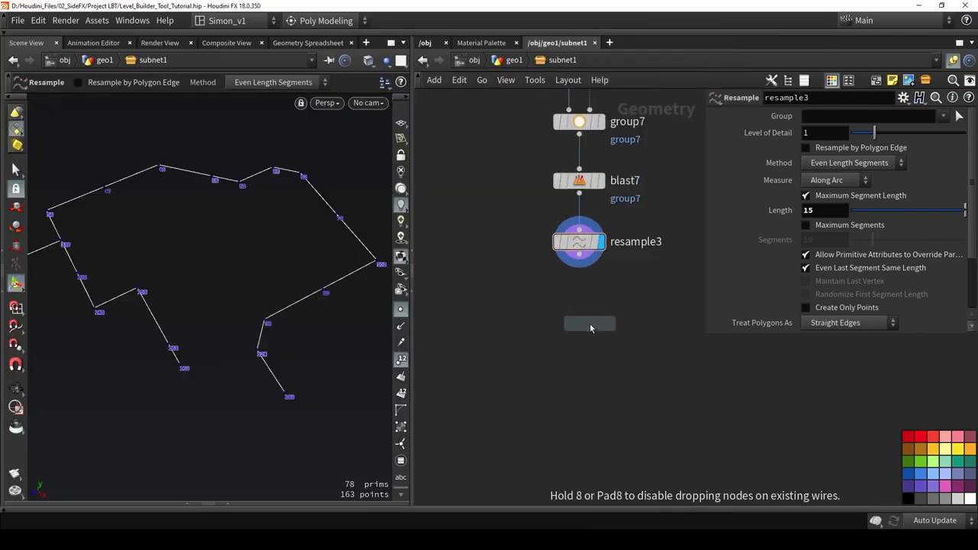
pyautogui.click(586, 324)
pyautogui.scroll(1, 580, 253)
pyautogui.moveTo(579, 254); pyautogui.dragTo(612, 301)
pyautogui.click(617, 341)
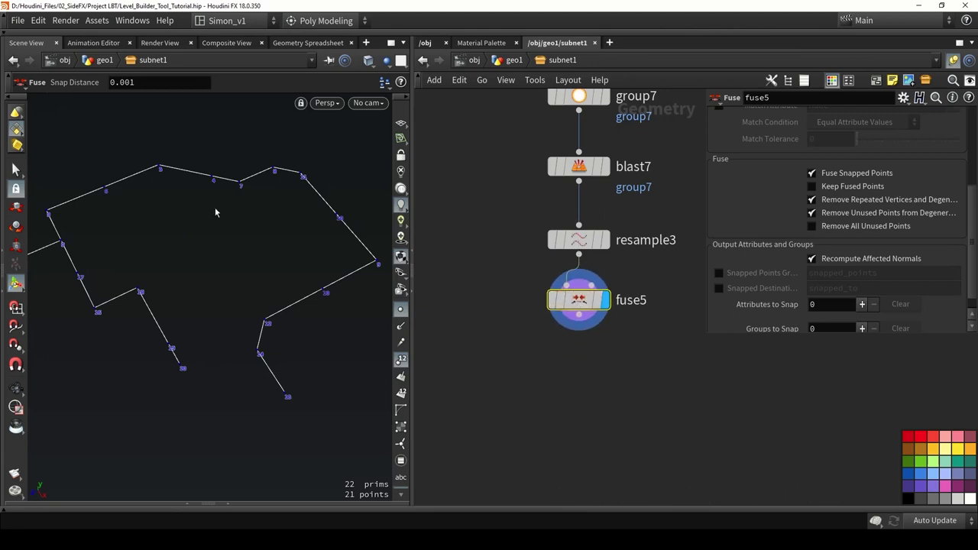
pyautogui.hotkey('ctrl', 's')
# Add a Transform node directly below fuse5, connected to its output.
pyautogui.keyDown('alt'); pyautogui.moveTo(204, 235); pyautogui.dragTo(276, 229); pyautogui.keyUp('alt')
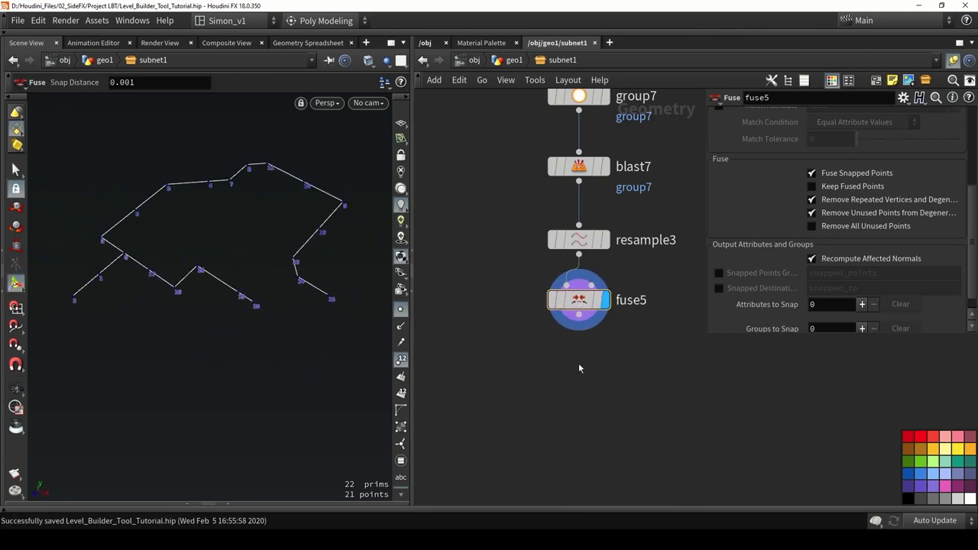
pyautogui.press('Tab')
pyautogui.write('tra')
pyautogui.press('Down')
pyautogui.press('Down')
pyautogui.press('Return')
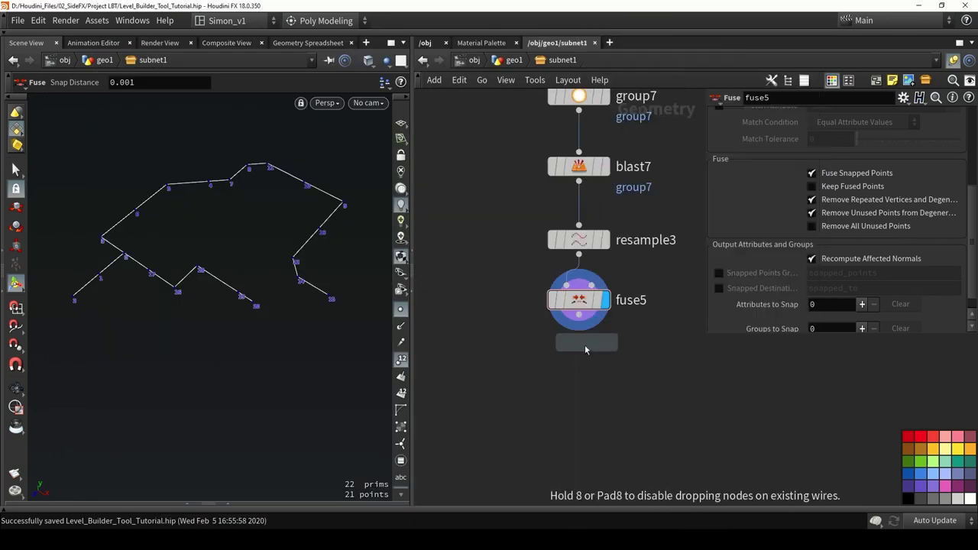
pyautogui.click(586, 348)
pyautogui.moveTo(568, 366)
pyautogui.mouseDown()
pyautogui.moveTo(578, 315)
pyautogui.moveTo(580, 369)
pyautogui.mouseUp()
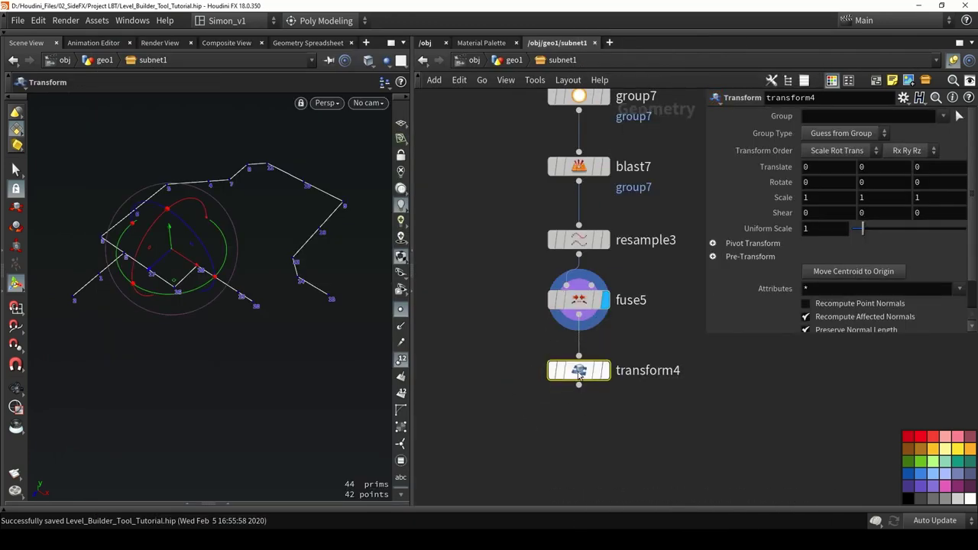
# Copy the ch("../ty") expression from transform3's Y translation into the Y translation of transform4.
pyautogui.moveTo(473, 232); pyautogui.dragTo(584, 307, button='middle')
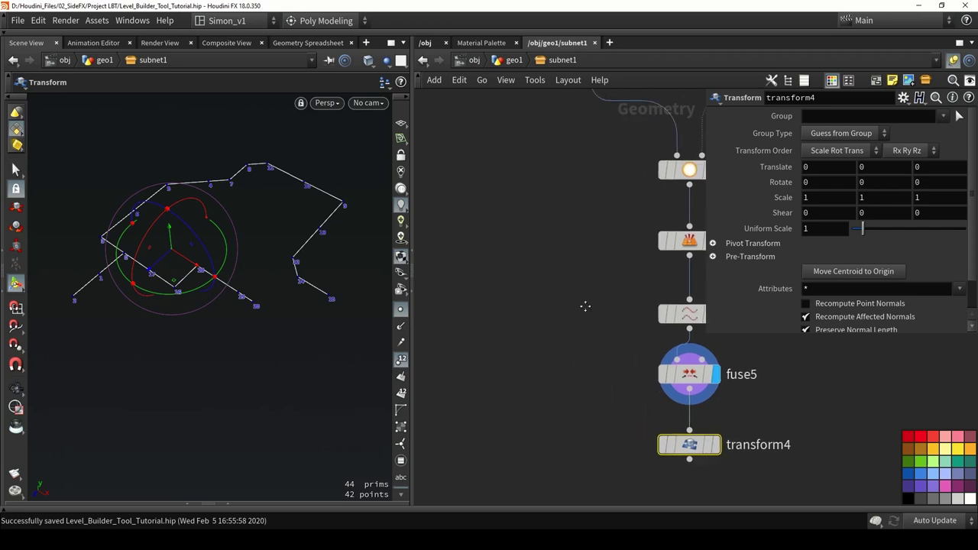
pyautogui.scroll(-6, 583, 308)
pyautogui.moveTo(432, 315); pyautogui.dragTo(563, 335, button='middle')
pyautogui.scroll(3, 475, 356)
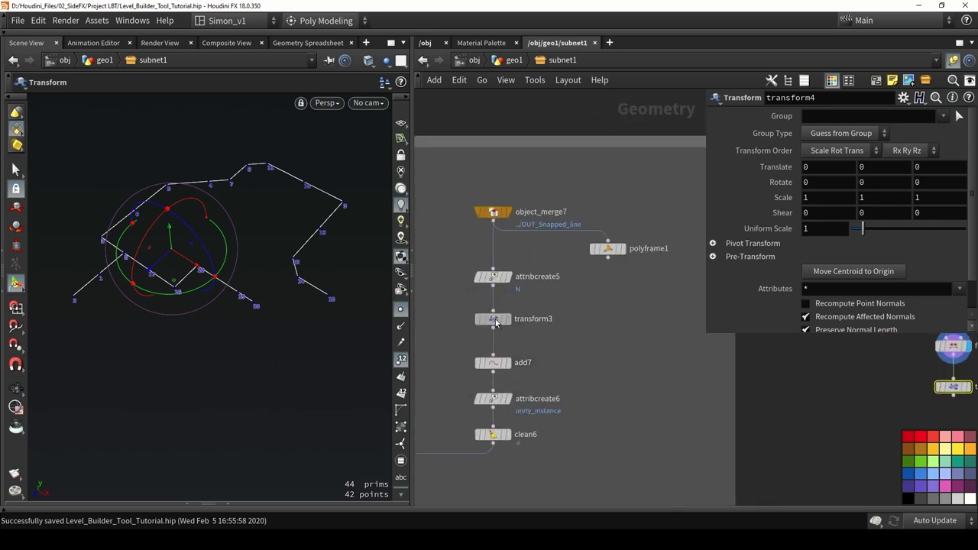
pyautogui.click(493, 319)
pyautogui.click(881, 165)
pyautogui.hotkey('ctrl', 'a')
pyautogui.hotkey('ctrl', 'c')
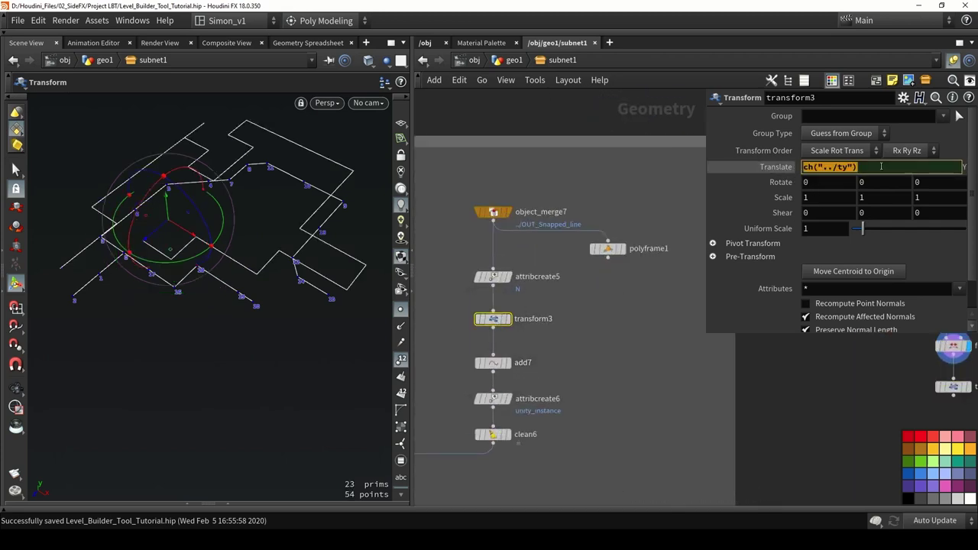
pyautogui.moveTo(819, 379); pyautogui.dragTo(525, 348, button='middle')
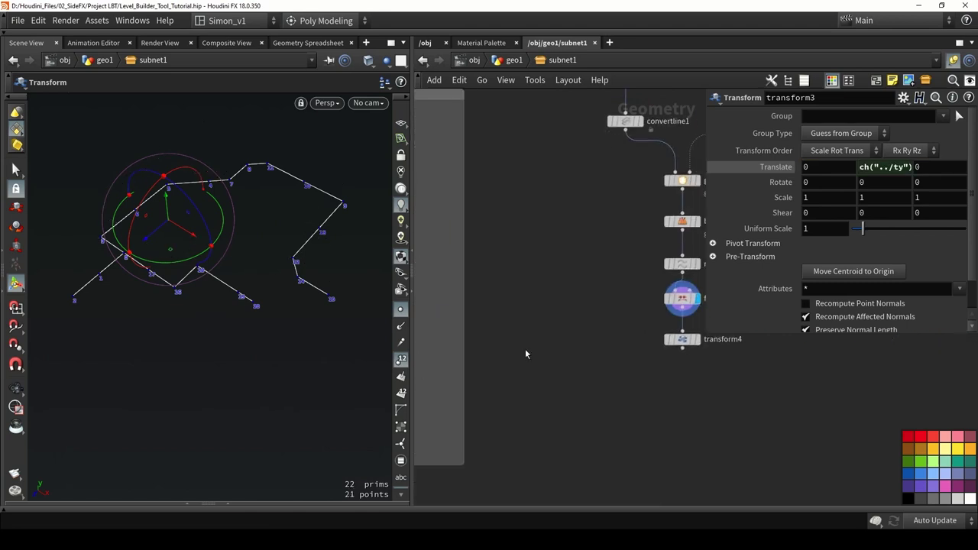
pyautogui.click(682, 339)
pyautogui.hotkey('ctrl', 'v')
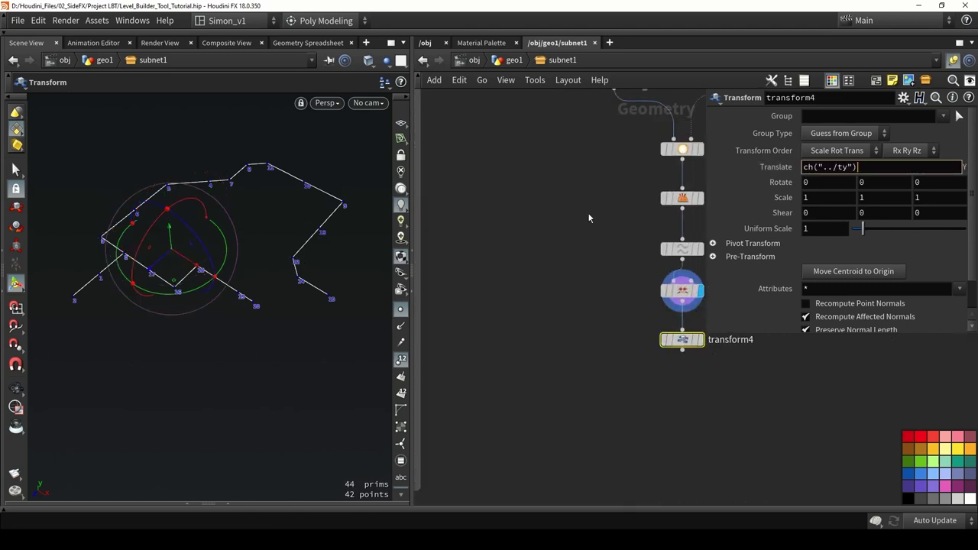
pyautogui.press('Return')
# Display the transform4 node and save the scene.
pyautogui.moveTo(670, 340); pyautogui.dragTo(614, 351, button='middle')
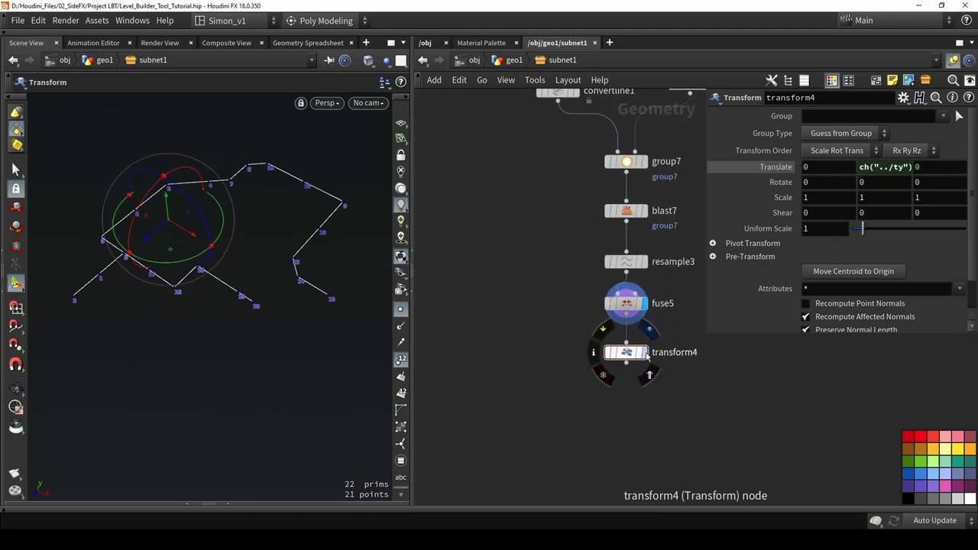
pyautogui.click(643, 352)
pyautogui.moveTo(516, 388); pyautogui.dragTo(455, 273, button='middle')
pyautogui.hotkey('ctrl', 's')
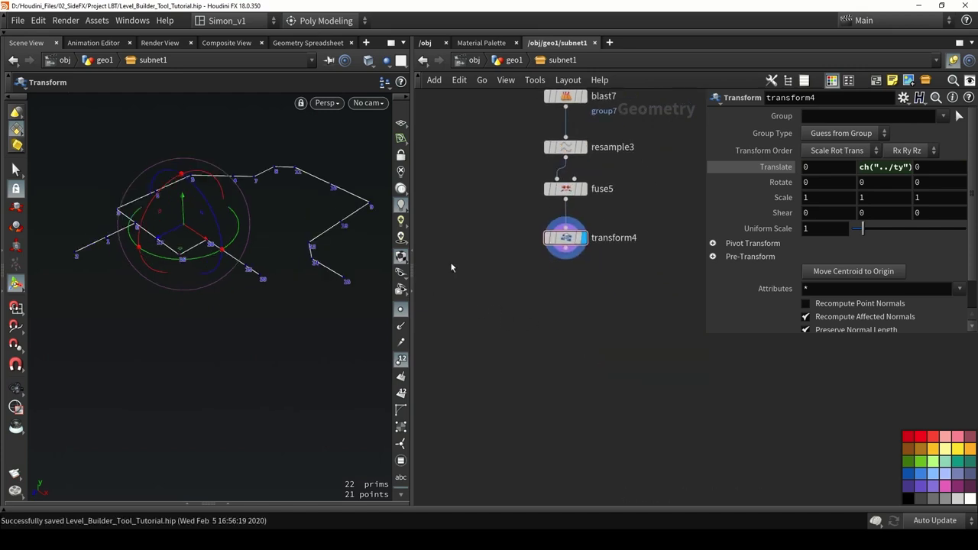
# Copy the five-node chain from attribcreate5 to clean6 and paste it beside the ground plane centre line network.
pyautogui.moveTo(497, 279); pyautogui.dragTo(675, 352, button='middle')
pyautogui.scroll(-3, 616, 316)
pyautogui.scroll(2, 520, 281)
pyautogui.moveTo(589, 452); pyautogui.dragTo(495, 275)
pyautogui.hotkey('ctrl', 'c')
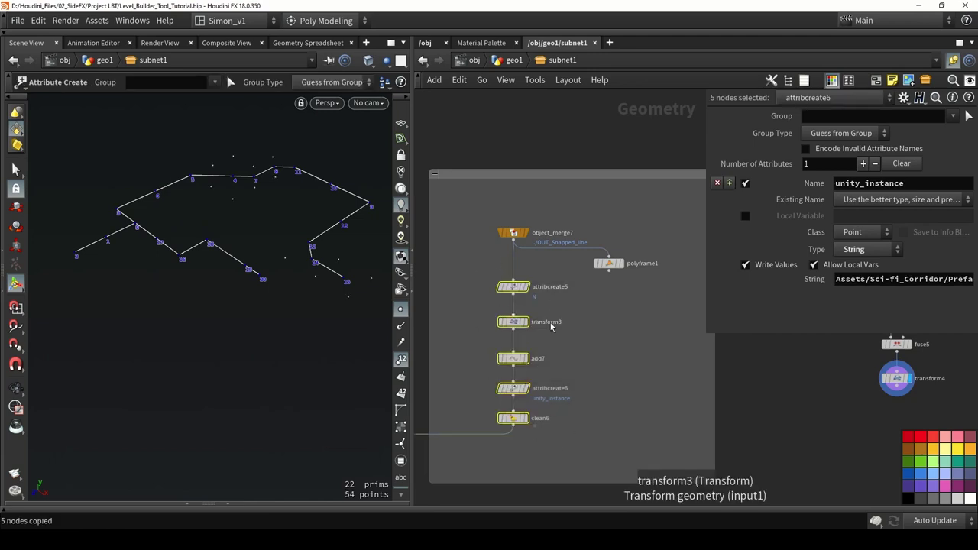
pyautogui.moveTo(634, 337); pyautogui.dragTo(446, 308, button='middle')
pyautogui.scroll(-2, 450, 310)
pyautogui.moveTo(581, 334); pyautogui.dragTo(530, 330, button='middle')
pyautogui.hotkey('ctrl', 'v')
pyautogui.scroll(2, 645, 355)
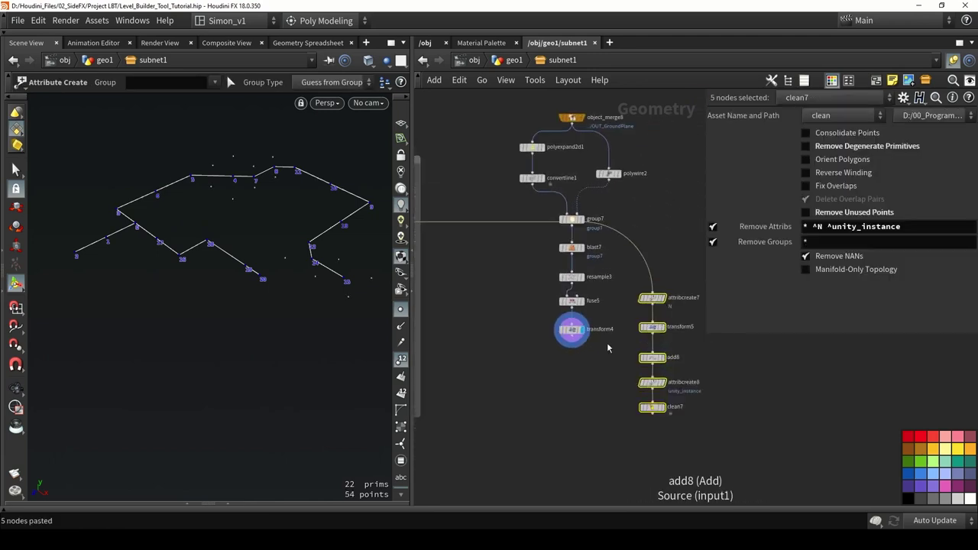
# Connect the output of fuse5 to the pasted attribcreate7 node and display clean7.
pyautogui.moveTo(568, 306); pyautogui.dragTo(653, 330)
pyautogui.moveTo(651, 395); pyautogui.dragTo(615, 352, button='middle')
pyautogui.click(629, 425)
# Delete transform4 and line up the pasted chain from attribcreate7 to clean7 directly below fuse5.
pyautogui.moveTo(533, 315); pyautogui.dragTo(489, 264)
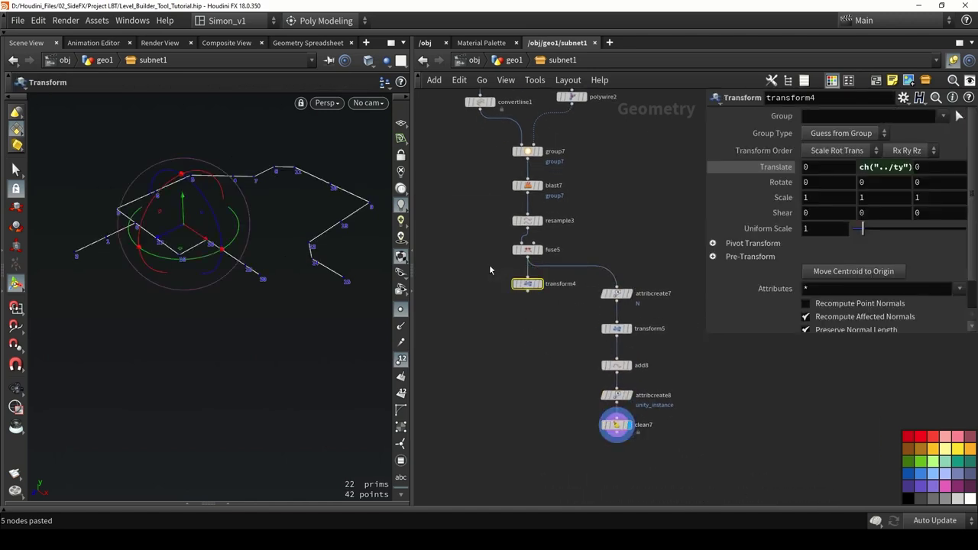
pyautogui.press('Delete')
pyautogui.moveTo(565, 280); pyautogui.dragTo(658, 437)
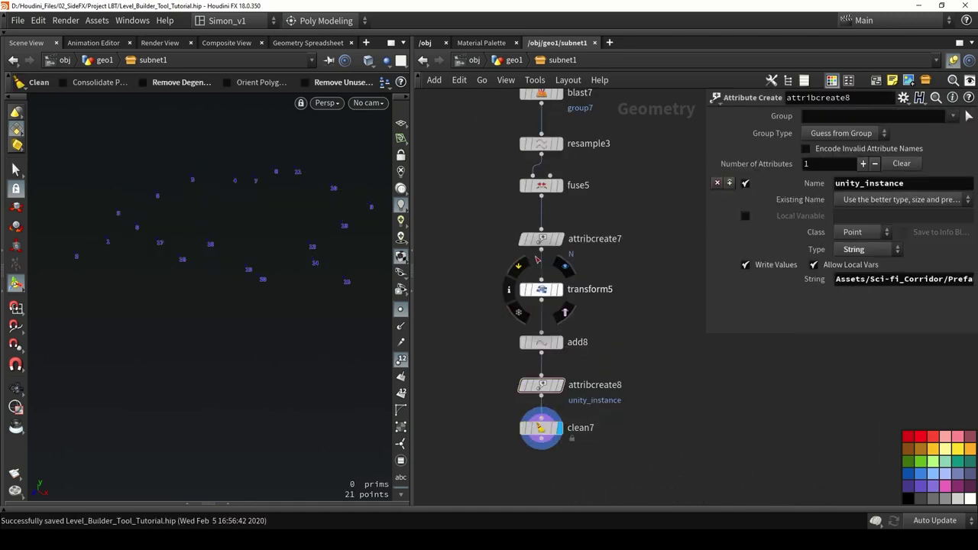
# Set attribcreate8's unity_instance string to "Assets/Sci-fi_Corridor/Prefabs/LB_Lamps 1.prefab" and save the scene.
pyautogui.click(542, 387)
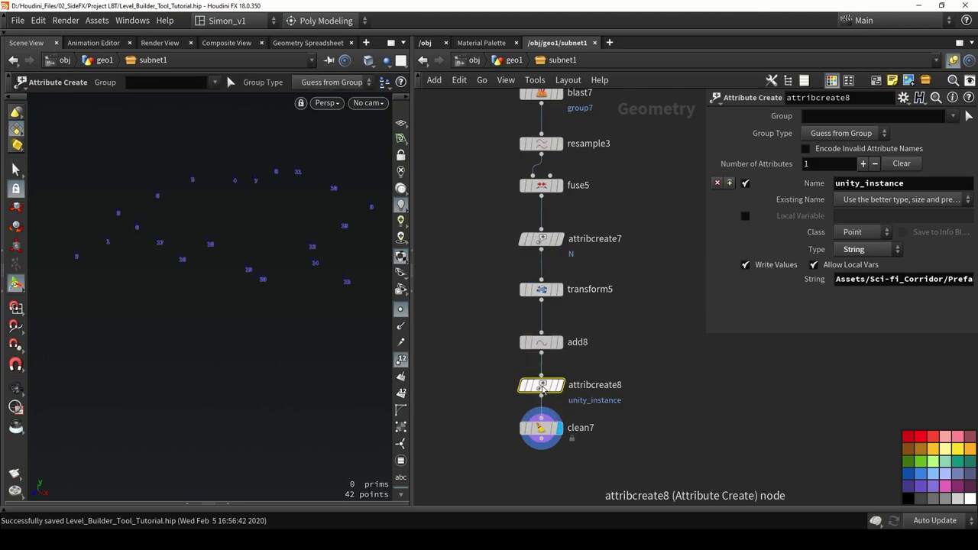
pyautogui.moveTo(704, 291); pyautogui.dragTo(552, 294)
pyautogui.moveTo(849, 275); pyautogui.dragTo(829, 277)
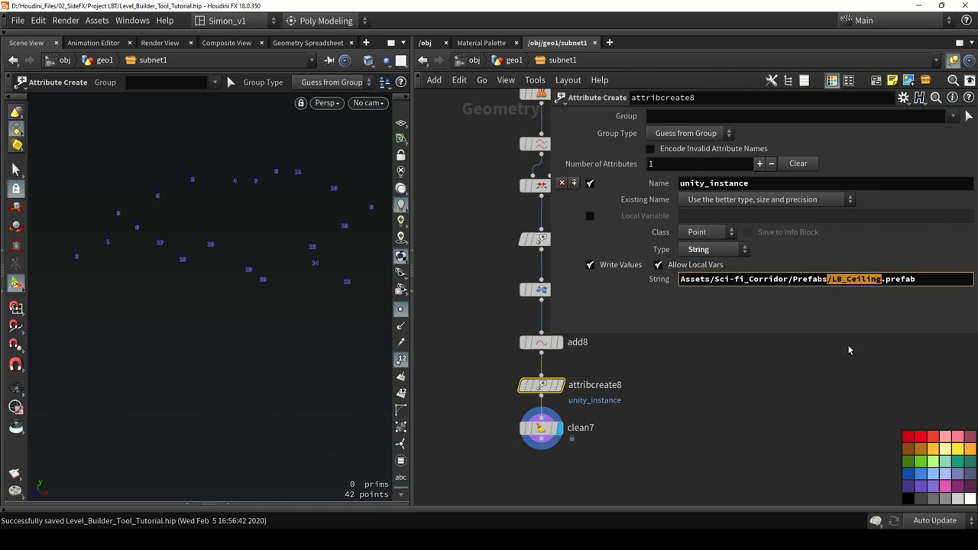
pyautogui.click(848, 376)
pyautogui.hotkey('ctrl', 's')
pyautogui.moveTo(881, 280); pyautogui.dragTo(829, 284)
pyautogui.hotkey('ctrl', 'v')
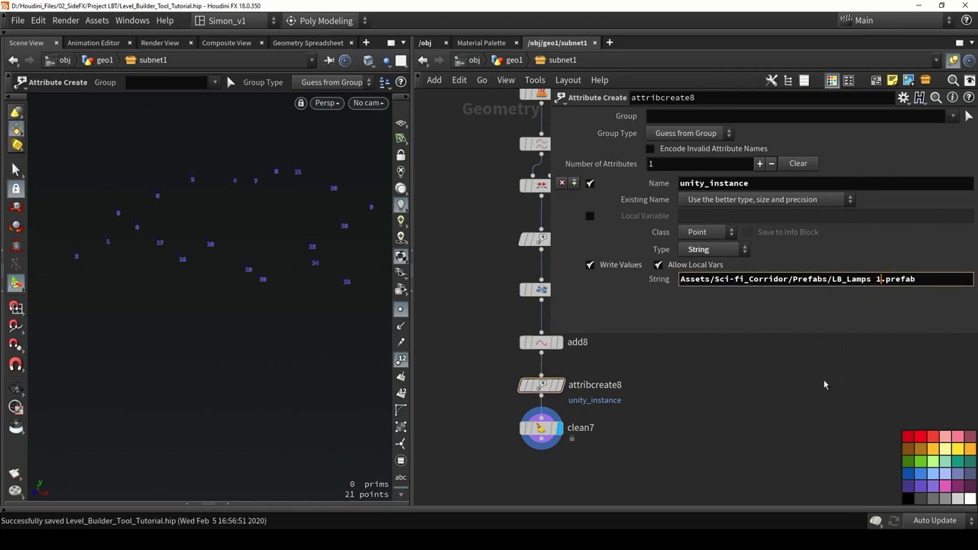
pyautogui.press('Return')
pyautogui.moveTo(548, 315); pyautogui.dragTo(712, 315)
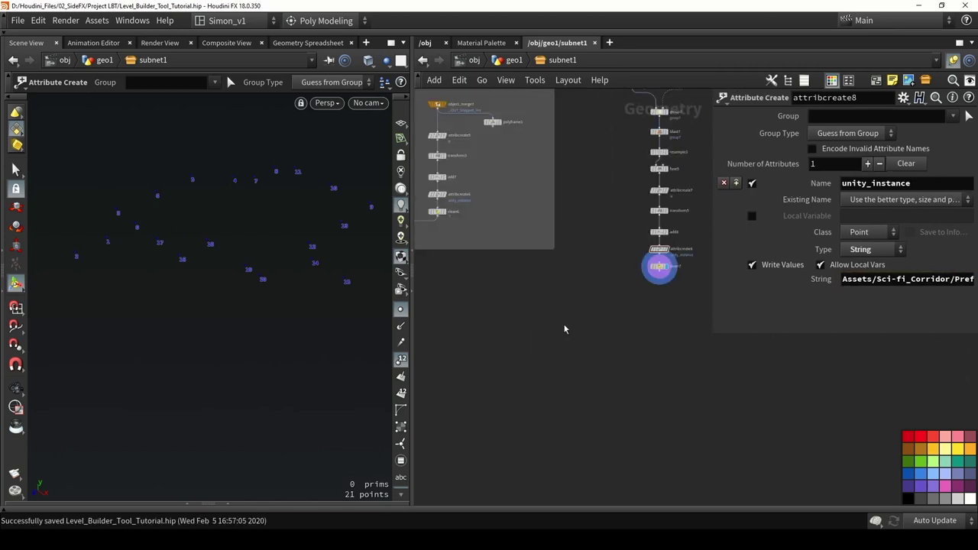
# Insert a Merge node on clean6's output wire, place it below the network box, and connect clean7 to it.
pyautogui.moveTo(565, 328); pyautogui.dragTo(638, 323, button='middle')
pyautogui.press('Tab')
pyautogui.write('merge')
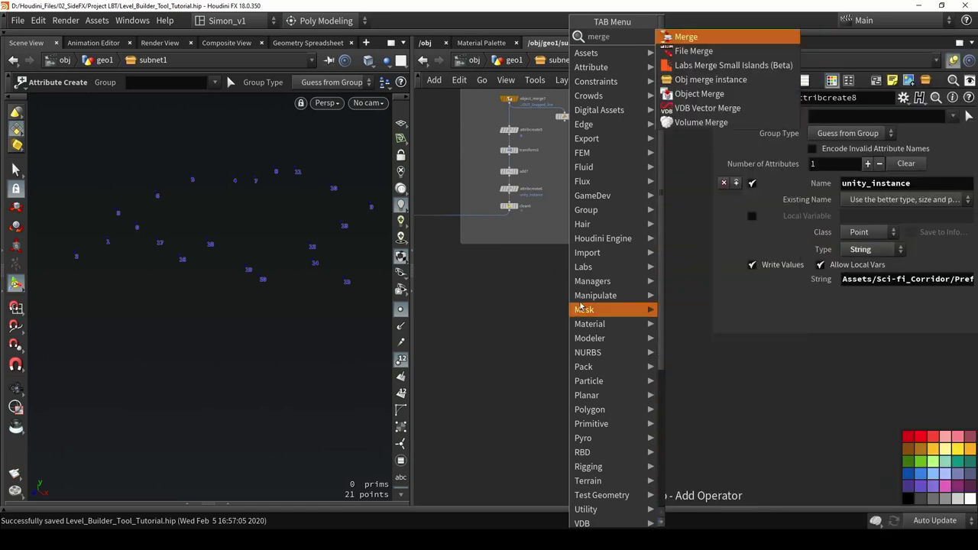
pyautogui.press('Return')
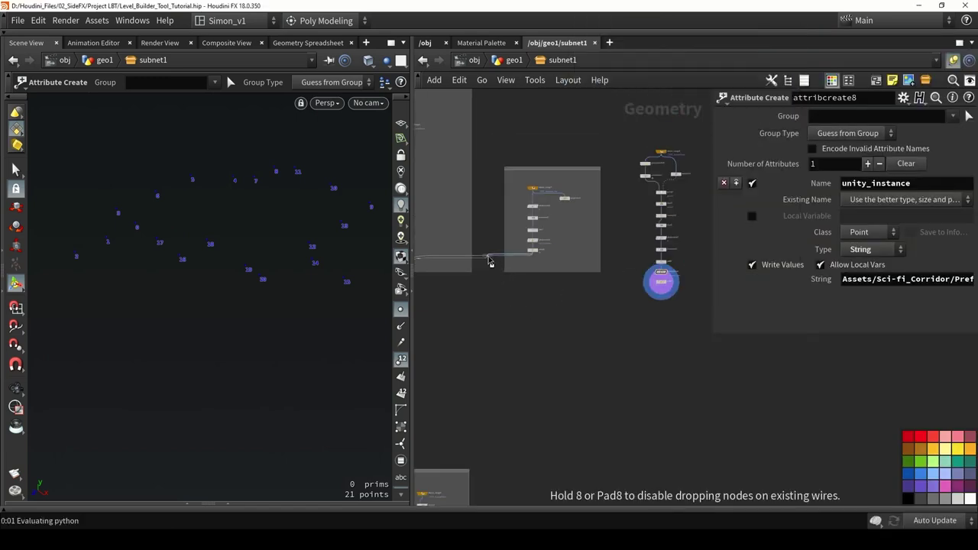
pyautogui.click(488, 259)
pyautogui.scroll(3, 488, 259)
pyautogui.moveTo(488, 258); pyautogui.dragTo(607, 414)
pyautogui.moveTo(643, 327); pyautogui.dragTo(554, 329, button='middle')
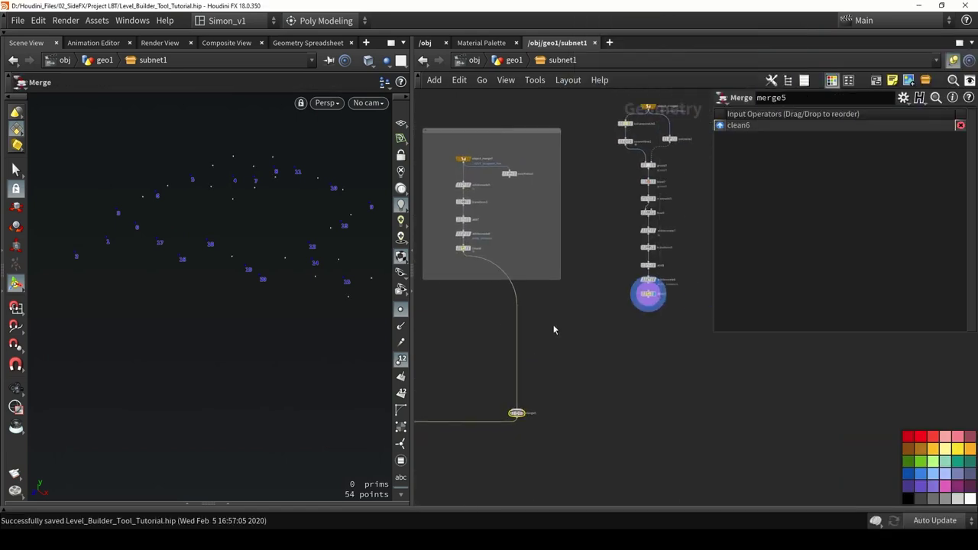
pyautogui.scroll(2, 630, 336)
pyautogui.moveTo(649, 285); pyautogui.dragTo(497, 422)
# Enclose the 13 nodes of the lamp chain in a network box and save the scene.
pyautogui.scroll(-3, 560, 359)
pyautogui.moveTo(663, 363); pyautogui.dragTo(584, 177)
pyautogui.hotkey('shift', 'o')
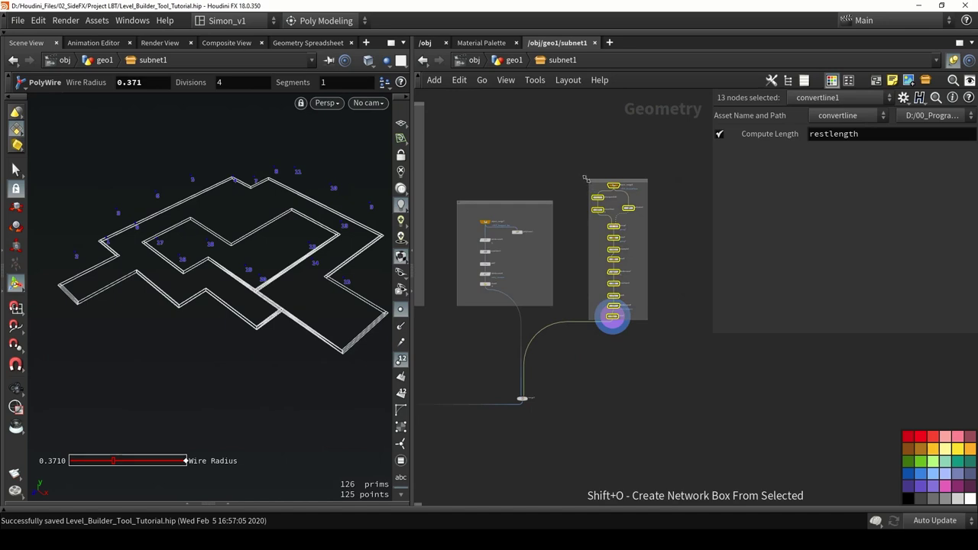
pyautogui.hotkey('ctrl', 's')
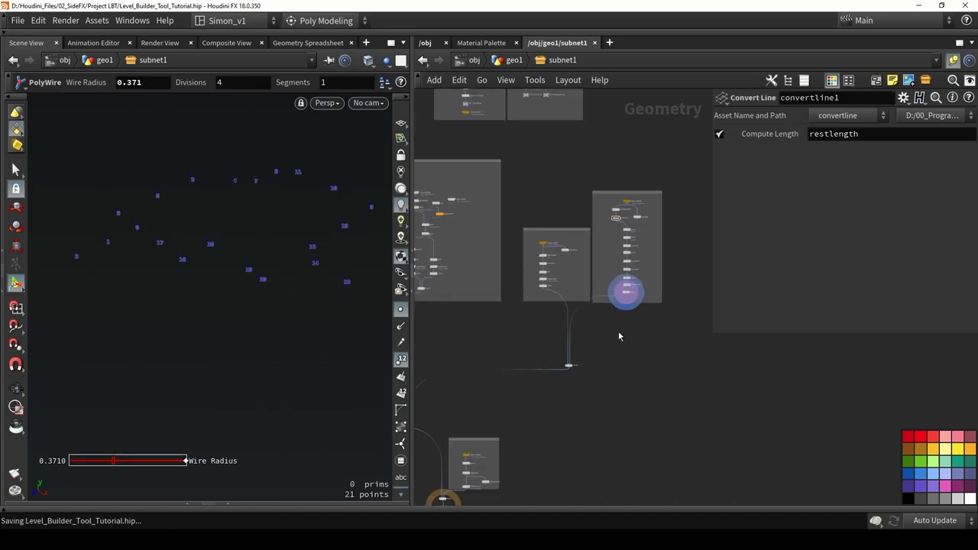
# Save the Level Builder Tool Tutorial1 digital asset.
pyautogui.scroll(-3, 619, 331)
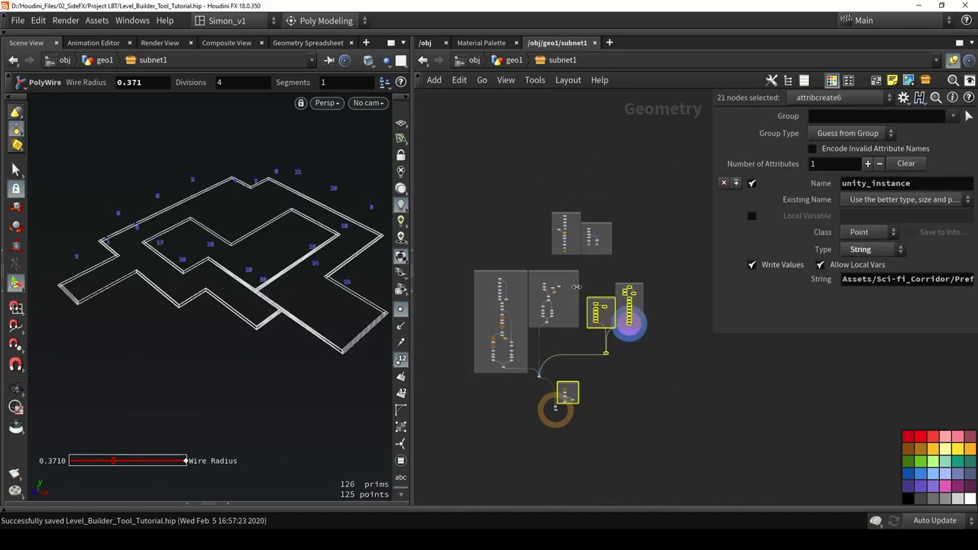
pyautogui.click(97, 19)
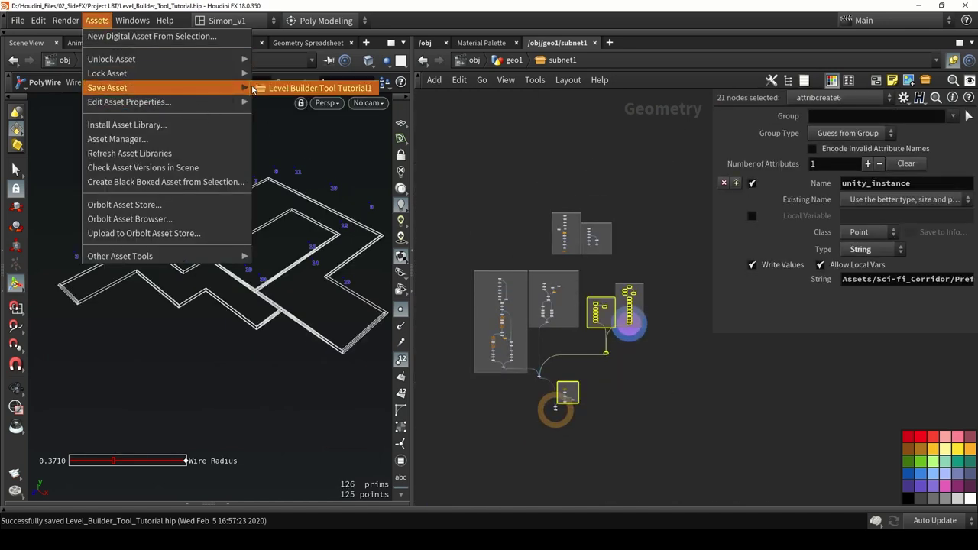
pyautogui.click(305, 87)
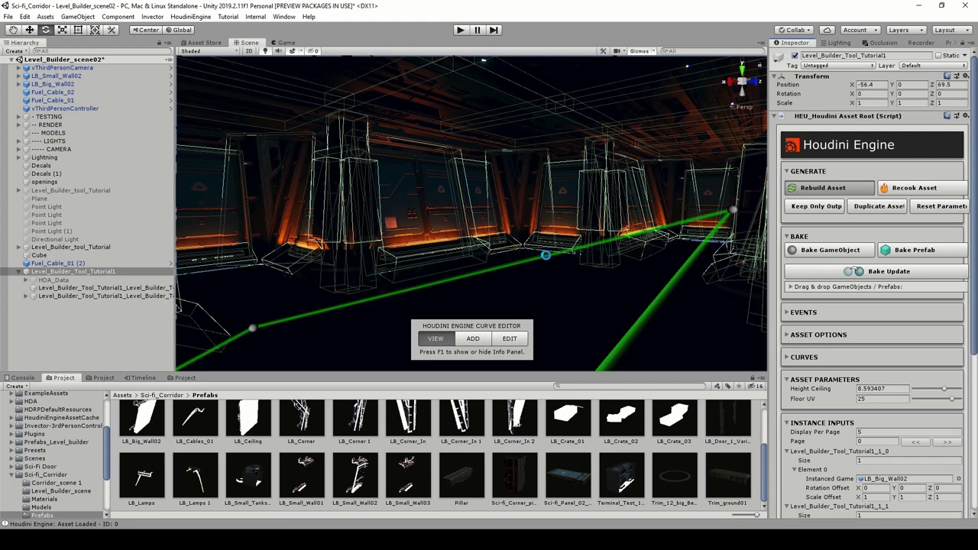
# In Unity, examine the generated ceiling lamps throughout the level and the instance inputs of the Level_Builder_Tool_Tutorial1 asset.
pyautogui.click(599, 446)
pyautogui.moveTo(570, 270); pyautogui.dragTo(390, 158, button='right')
pyautogui.press('s')
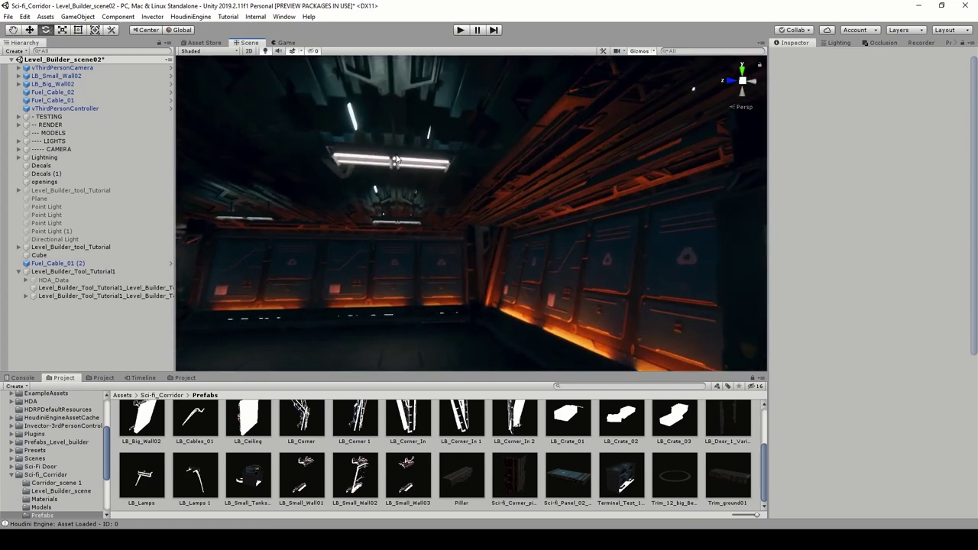
pyautogui.click(396, 138)
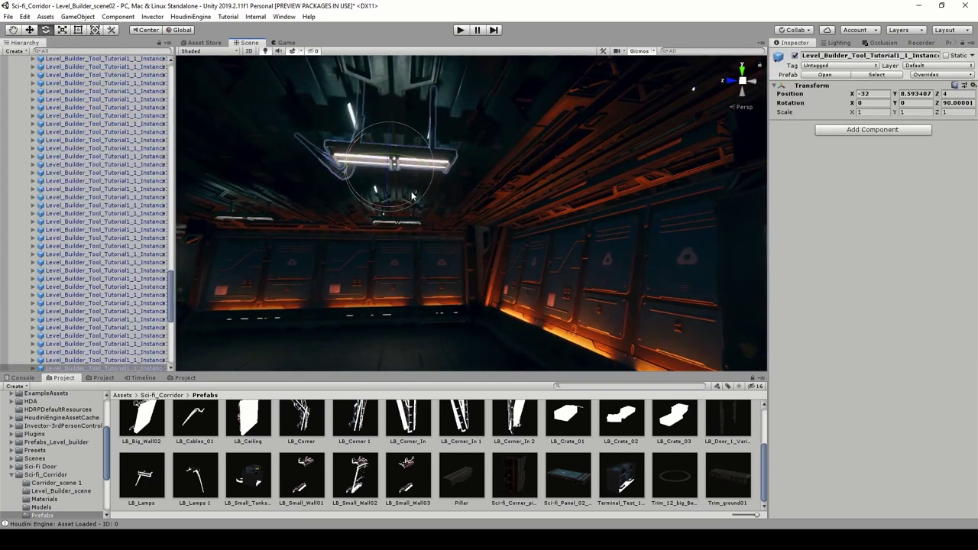
pyautogui.moveTo(413, 197); pyautogui.dragTo(510, 281, button='right')
pyautogui.click(490, 439)
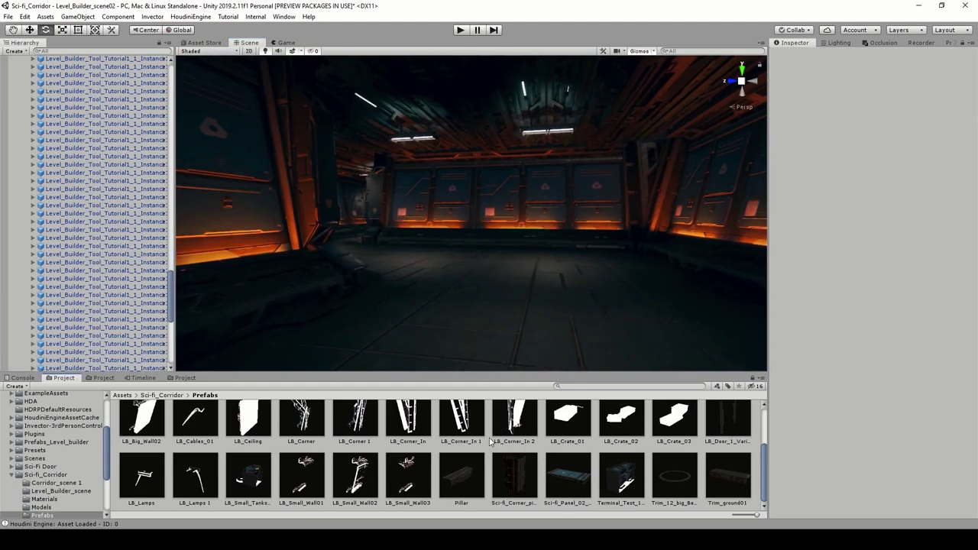
pyautogui.moveTo(558, 236); pyautogui.dragTo(590, 256, button='right')
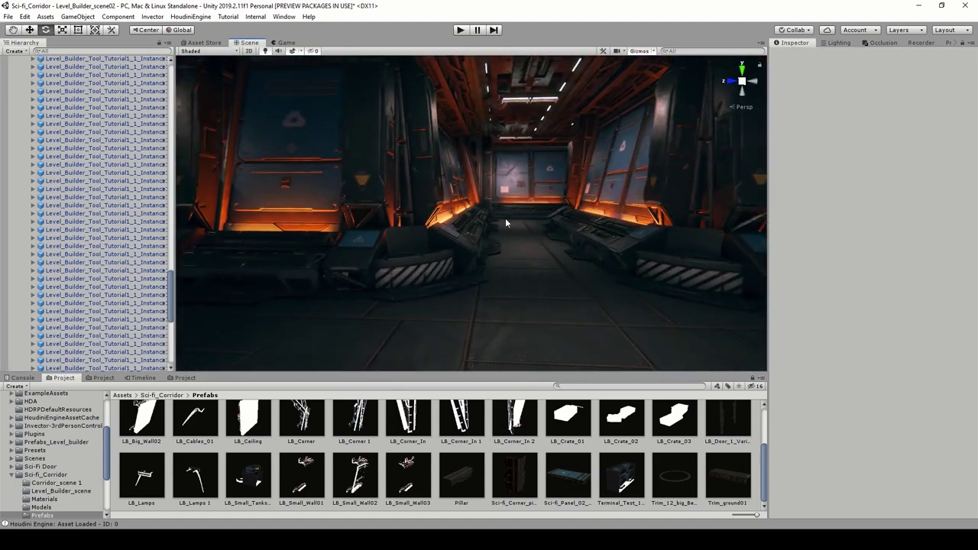
pyautogui.moveTo(505, 223); pyautogui.dragTo(616, 243, button='right')
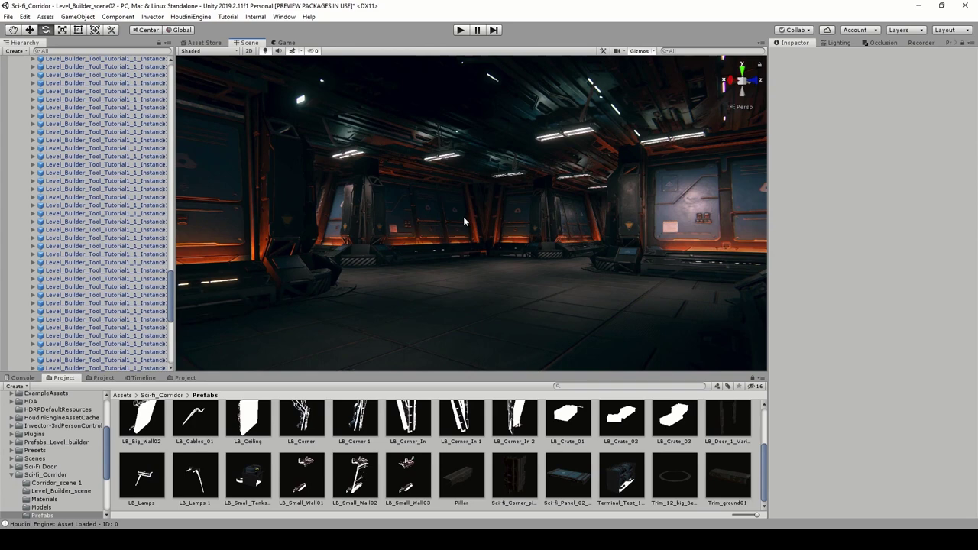
pyautogui.click(490, 283)
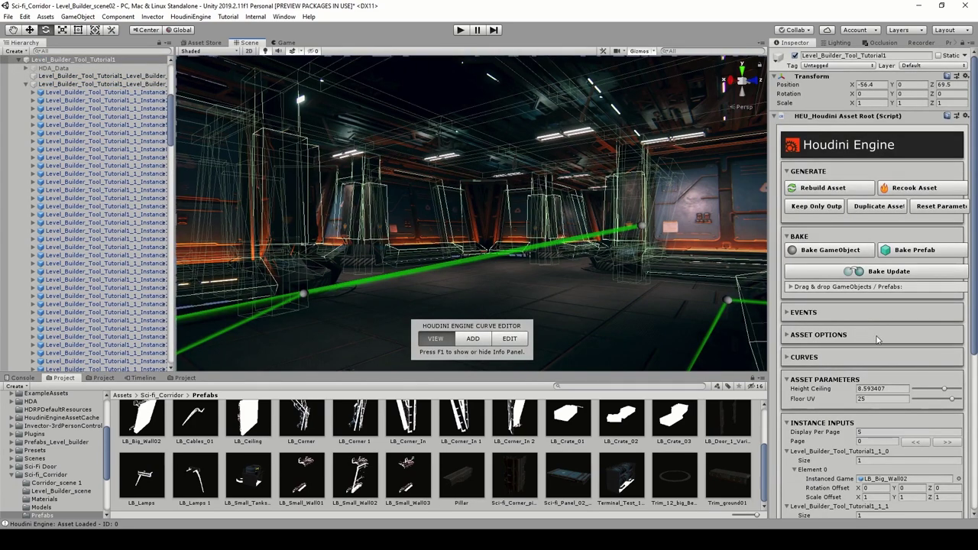
pyautogui.scroll(-5, 877, 340)
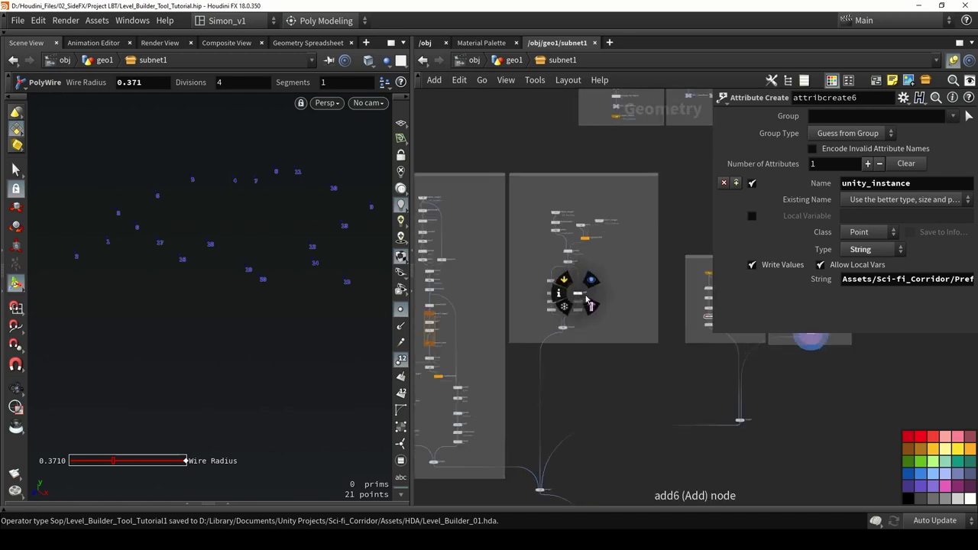
# Select attribcreate3, the unity_instance attribute node above clean4, and open the asset properties of Level Builder Tool Tutorial1.
pyautogui.scroll(8, 567, 284)
pyautogui.click(522, 299)
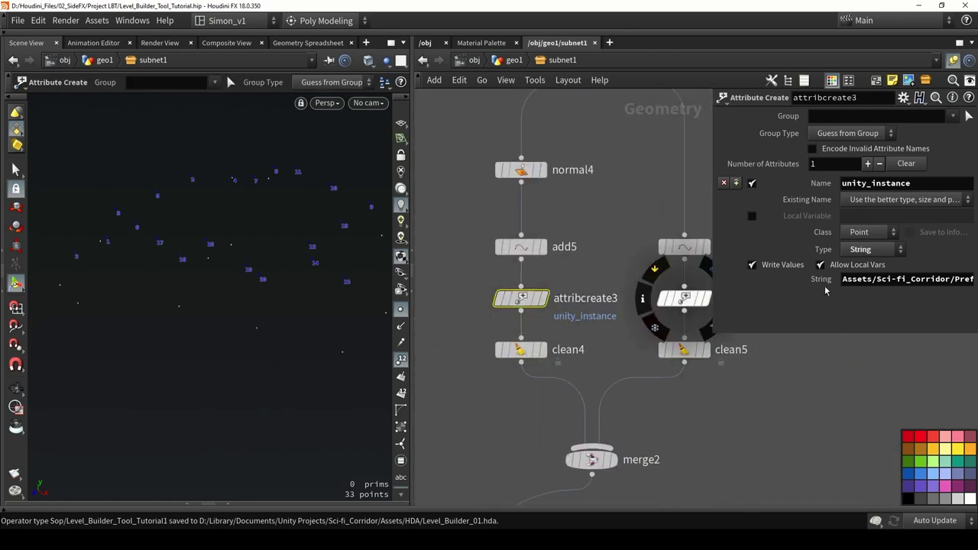
pyautogui.moveTo(844, 279); pyautogui.dragTo(974, 286)
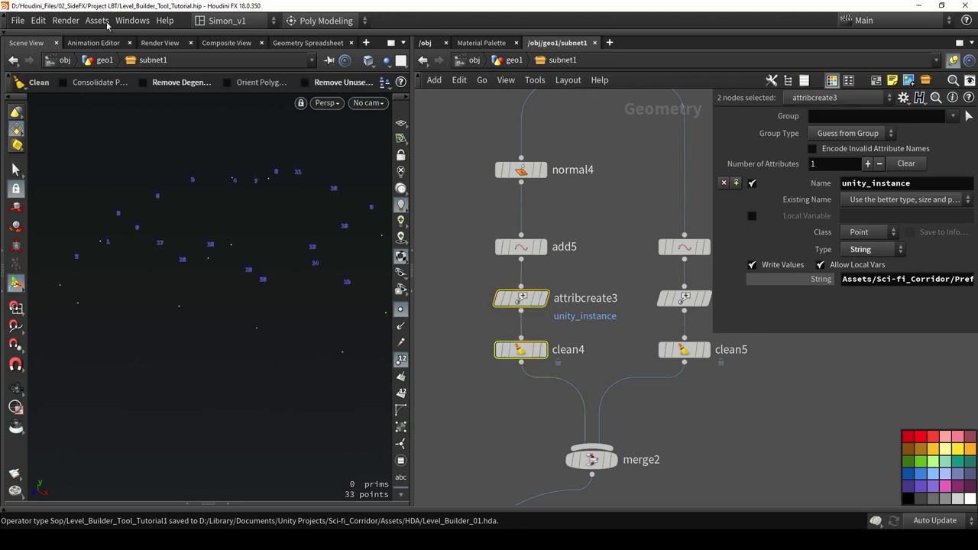
pyautogui.click(97, 21)
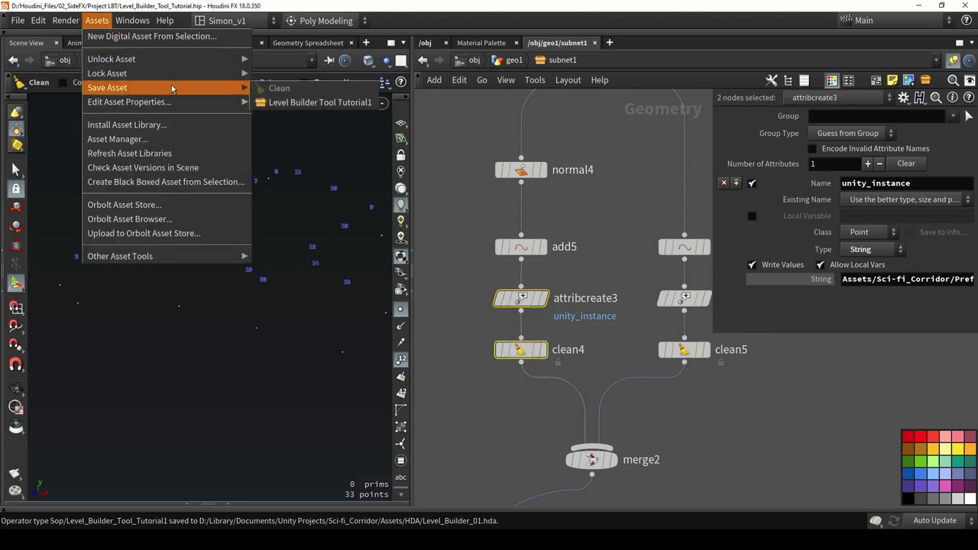
pyautogui.moveTo(153, 102)
pyautogui.click(321, 116)
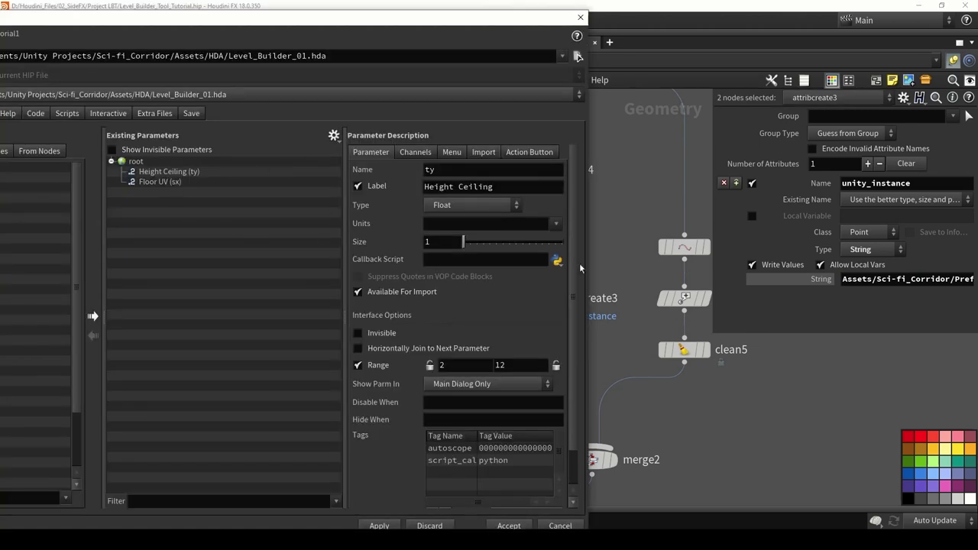
# Promote attribcreate3's String parameter to the asset's root and label it "Model large wall".
pyautogui.moveTo(808, 283); pyautogui.dragTo(781, 286)
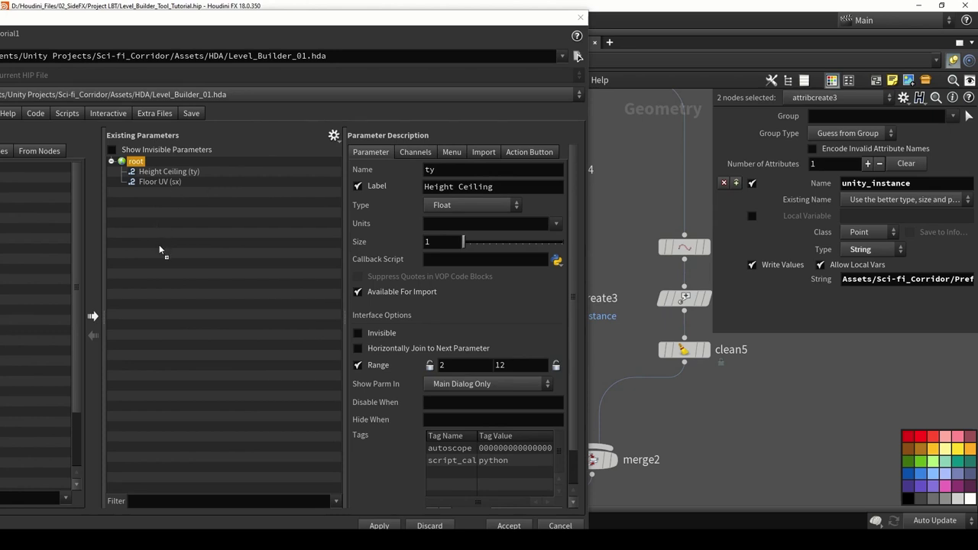
pyautogui.moveTo(160, 250); pyautogui.dragTo(159, 250)
pyautogui.doubleClick(489, 191)
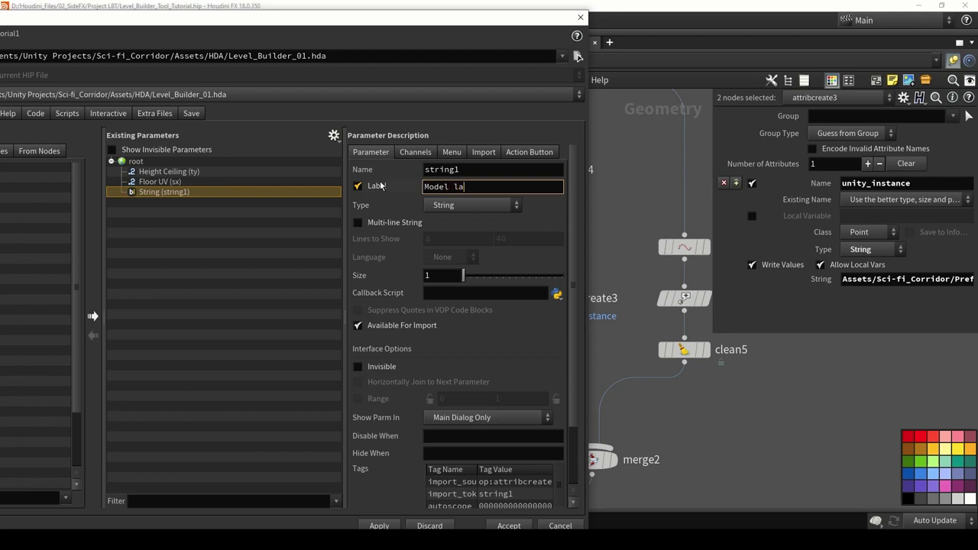
pyautogui.write('Model large wall')
pyautogui.press('Return')
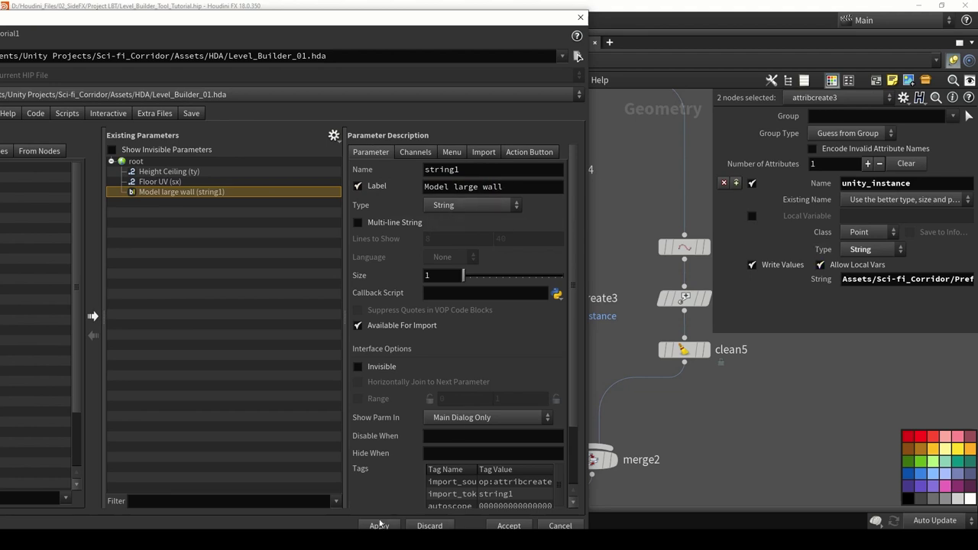
# Read the Strings section of the Houdini Engine for Unity documentation on the heuassetpath tag for asset path parameters.
pyautogui.scroll(1, 298, 277)
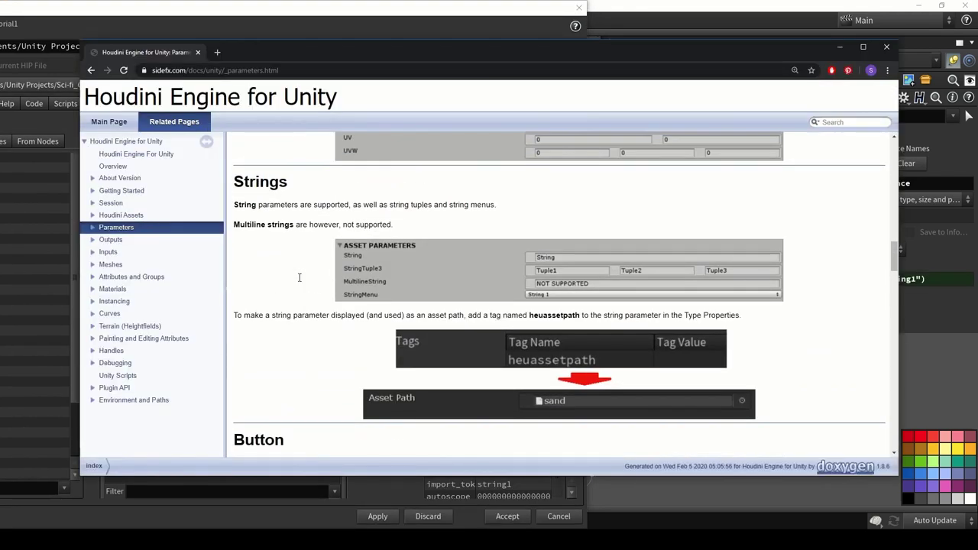
pyautogui.moveTo(235, 181); pyautogui.dragTo(291, 187)
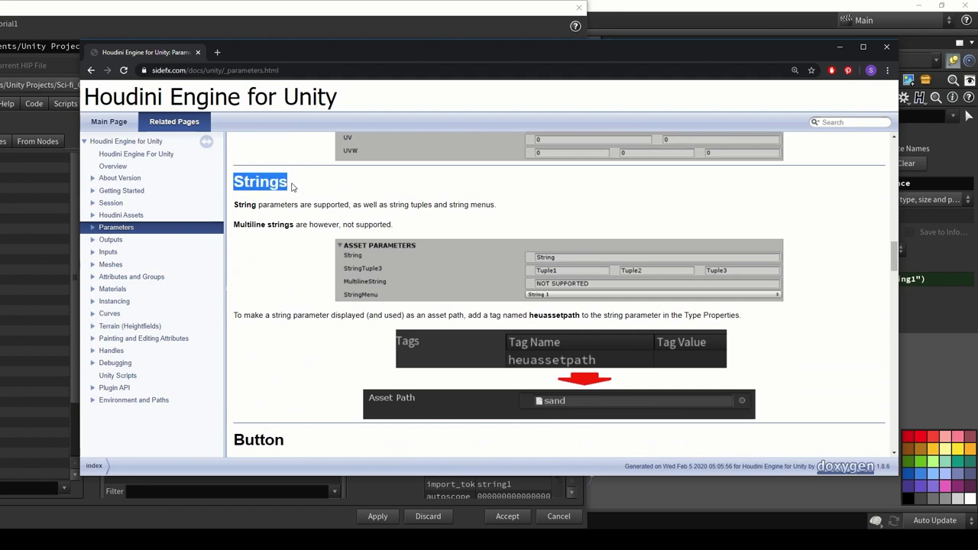
pyautogui.click(320, 219)
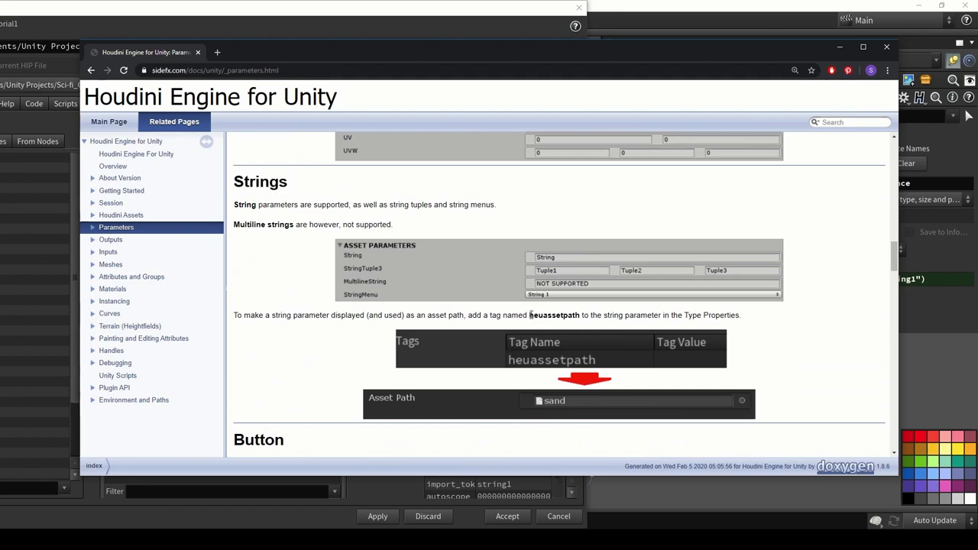
pyautogui.moveTo(530, 315); pyautogui.dragTo(579, 319)
pyautogui.click(582, 316)
pyautogui.click(838, 47)
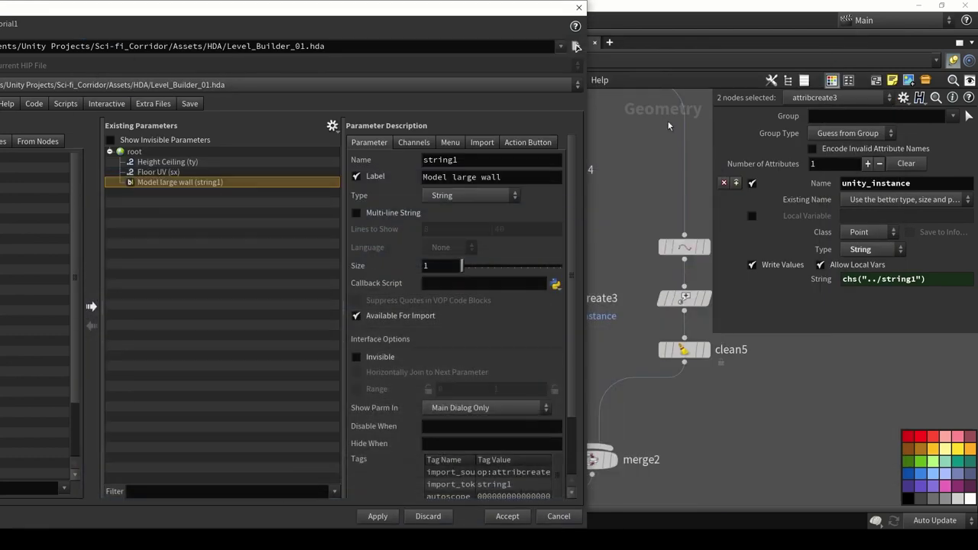
# Add a heuassetpath tag to the Model large wall parameter, then apply and accept the asset's type properties.
pyautogui.moveTo(572, 315); pyautogui.dragTo(464, 454)
pyautogui.click(430, 465)
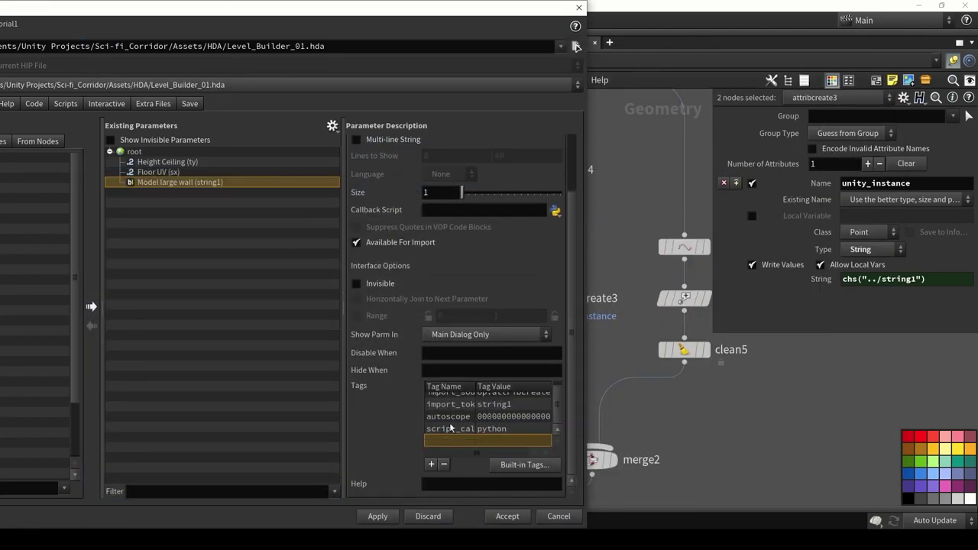
pyautogui.doubleClick(451, 440)
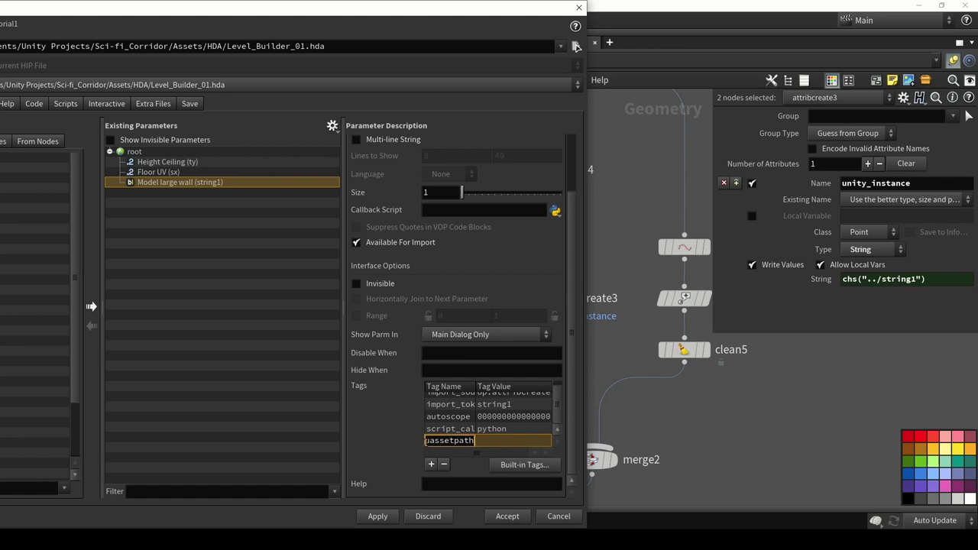
pyautogui.press('Return')
pyautogui.click(378, 517)
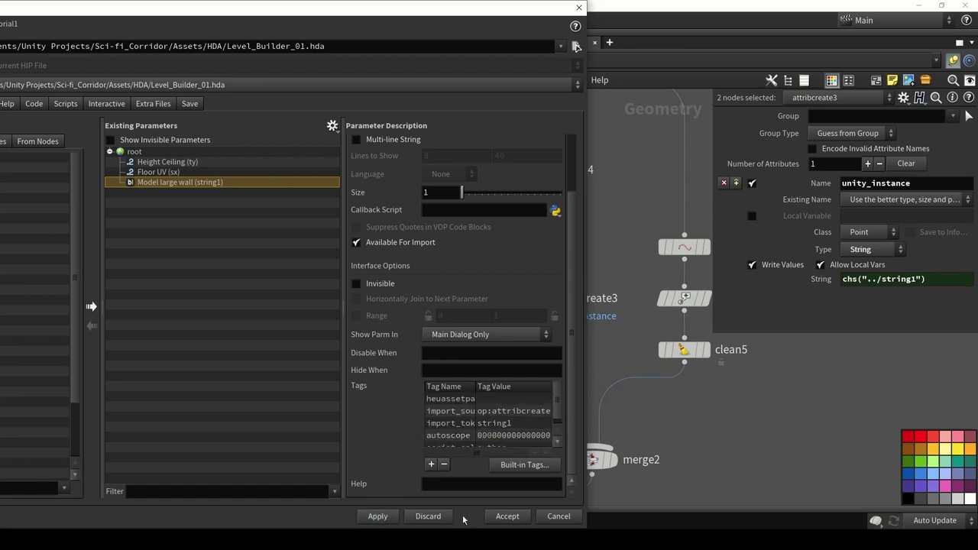
pyautogui.click(507, 516)
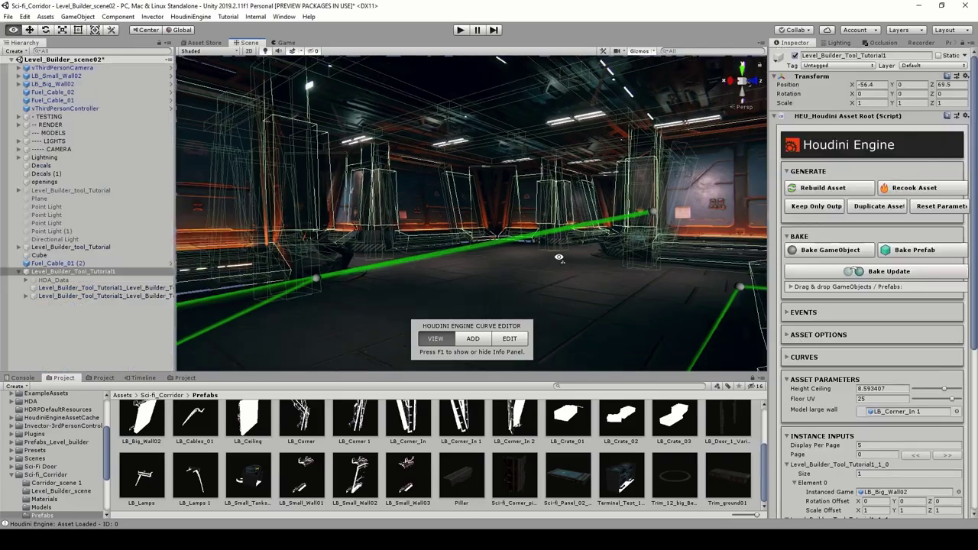
# Switch to Unity and inspect the corridor level and the asset parameters of Level_Builder_Tool_Tutorial1.
pyautogui.moveTo(559, 260); pyautogui.dragTo(593, 208, button='right')
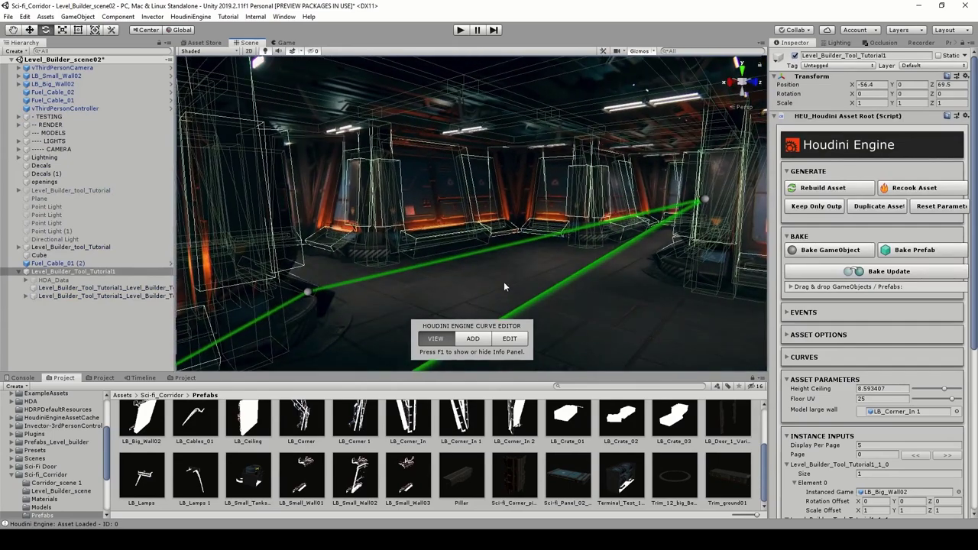
pyautogui.click(543, 451)
pyautogui.click(557, 340)
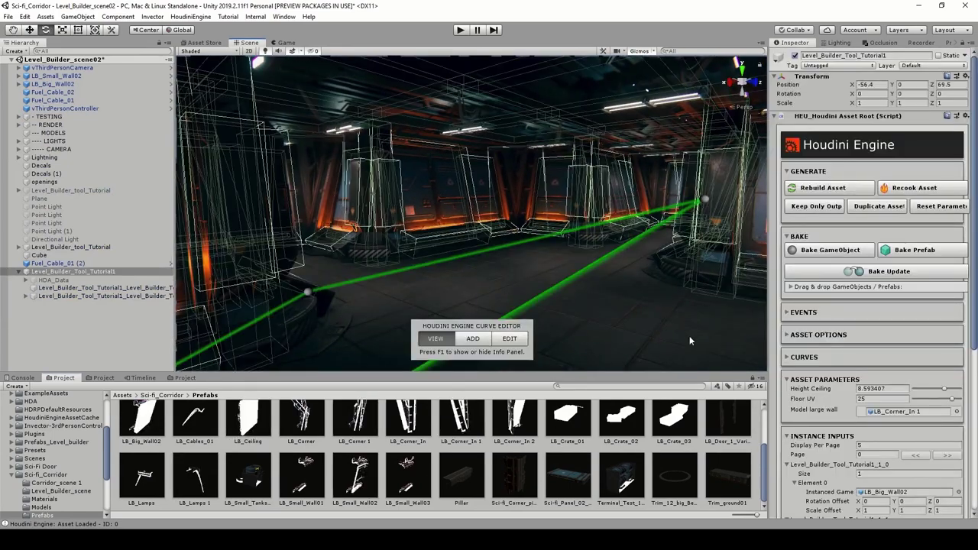
pyautogui.scroll(-5, 856, 342)
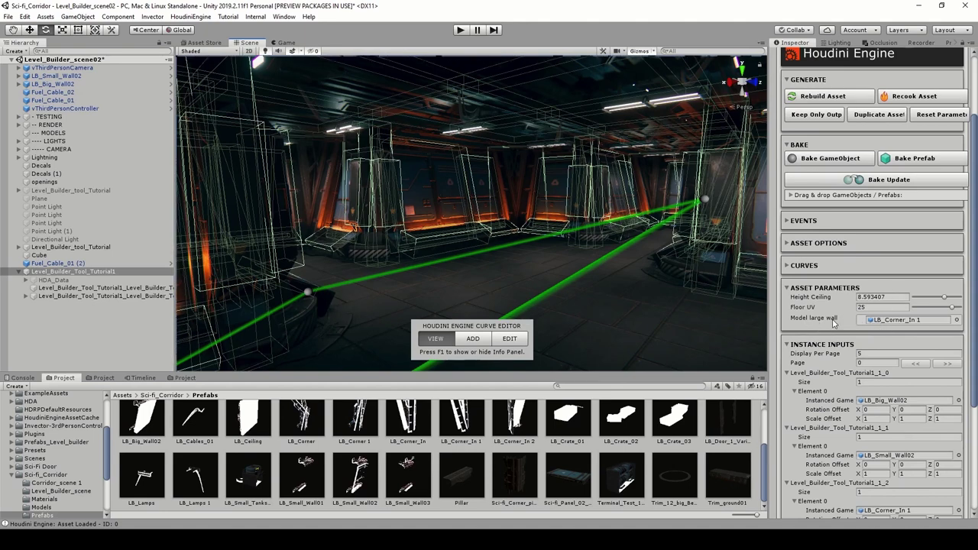
# Browse the project objects available for the Model large wall parameter and close the selection without choosing one.
pyautogui.click(956, 322)
pyautogui.scroll(-5, 791, 264)
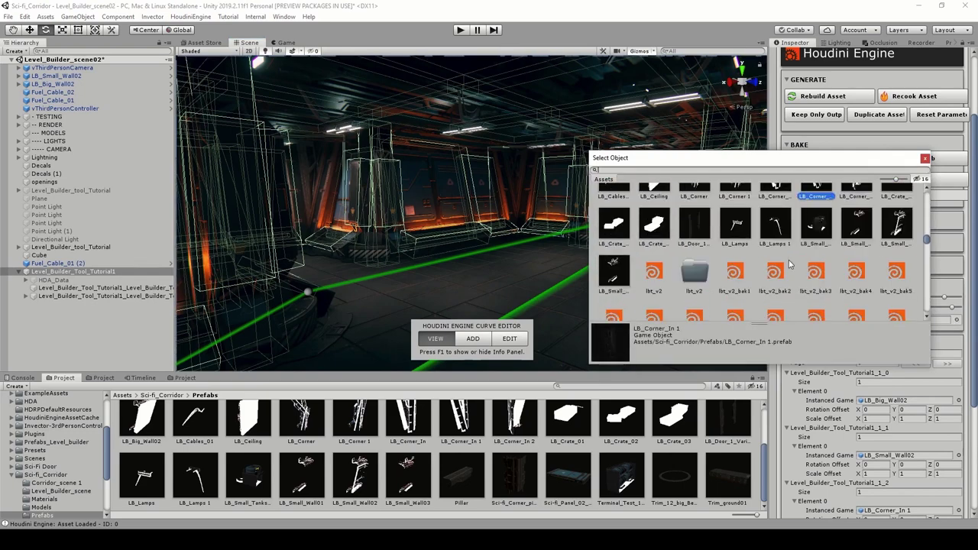
pyautogui.scroll(-10, 791, 264)
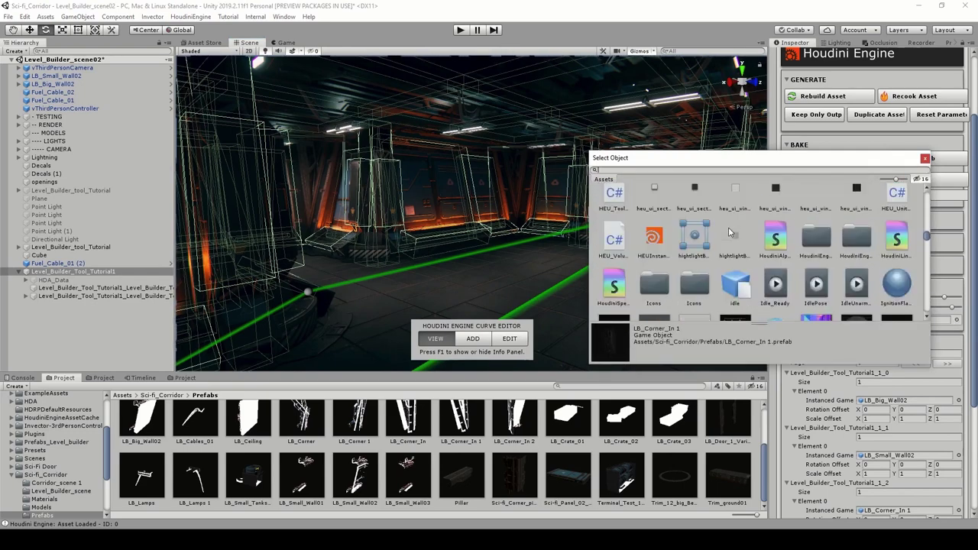
pyautogui.click(924, 160)
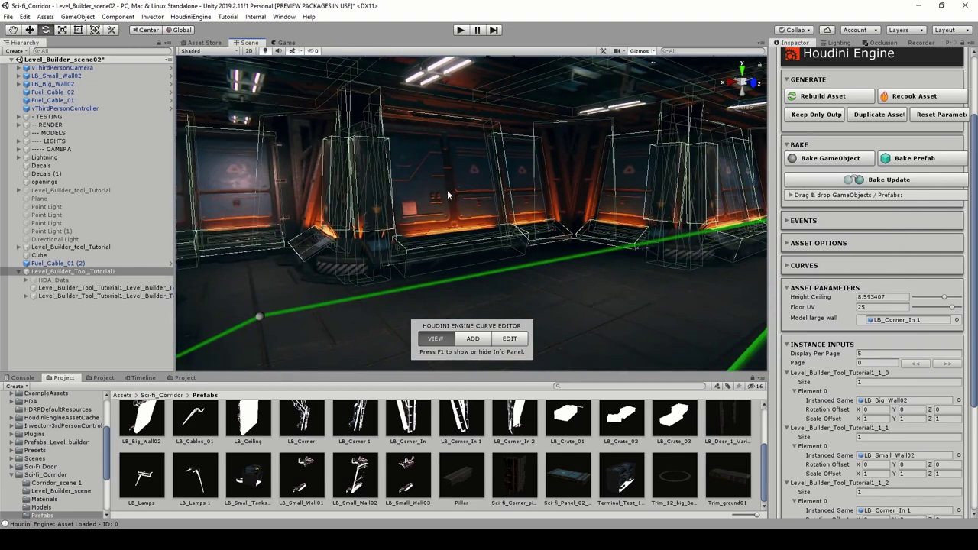
# Review the walls and the asset's instance inputs, and try to assign a corner prefab from the Prefabs folder to Model large wall.
pyautogui.moveTo(475, 189); pyautogui.dragTo(478, 189, button='right')
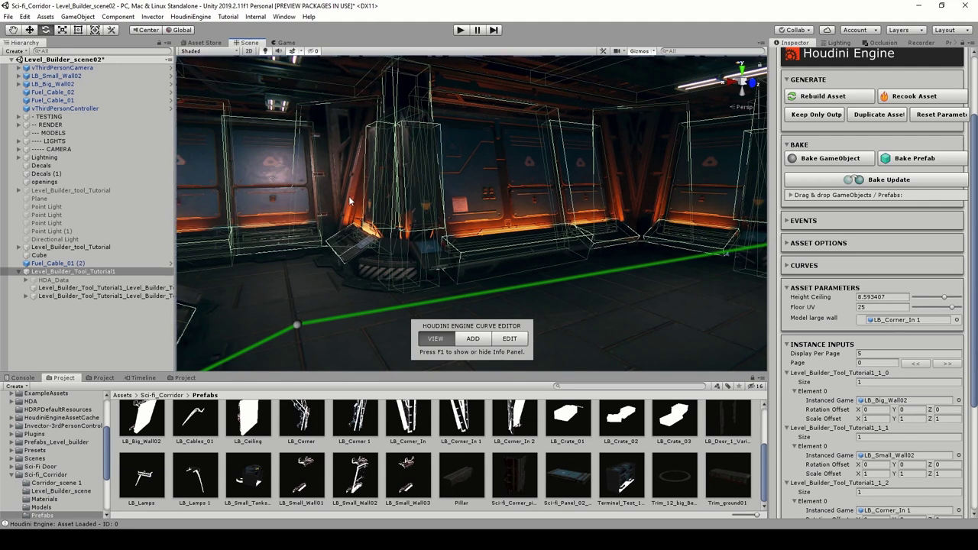
pyautogui.scroll(-5, 863, 273)
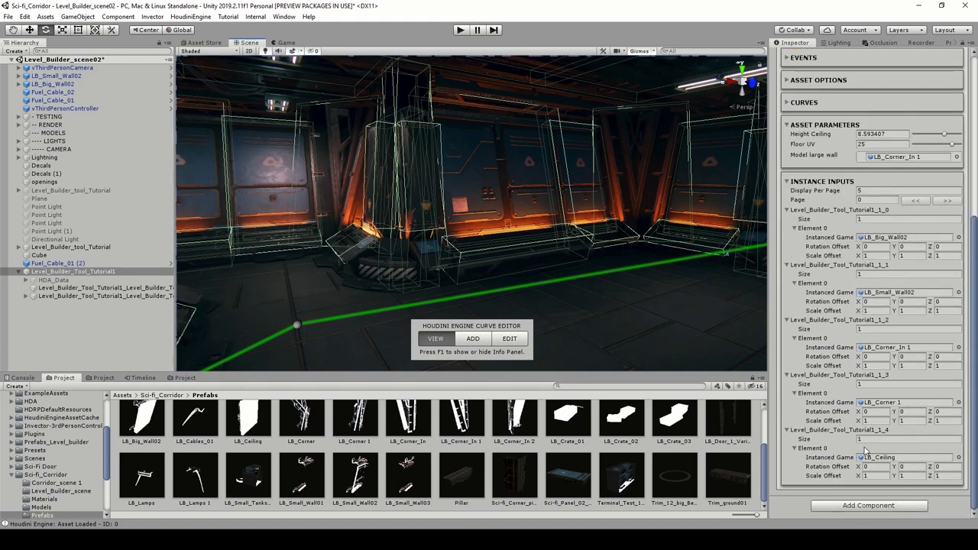
pyautogui.scroll(8, 833, 275)
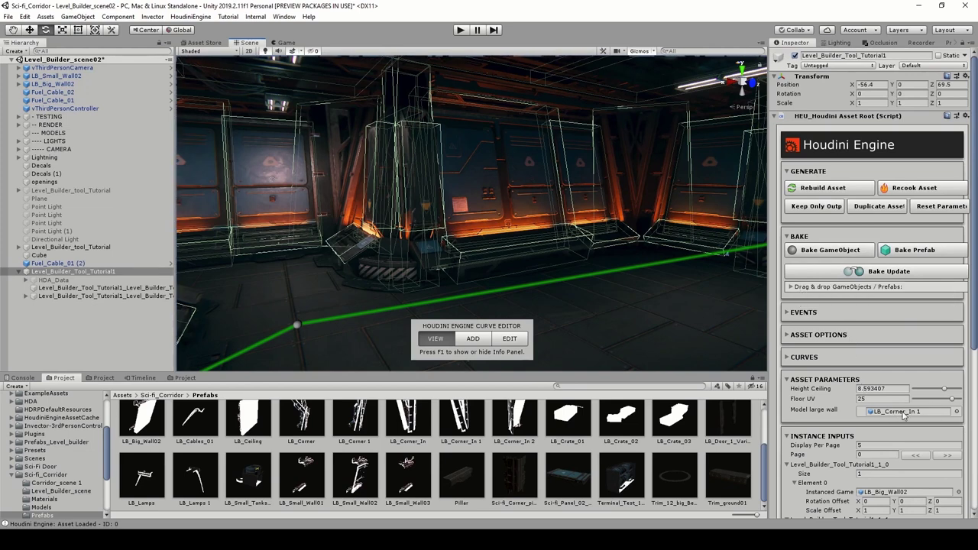
pyautogui.moveTo(416, 432); pyautogui.dragTo(893, 412)
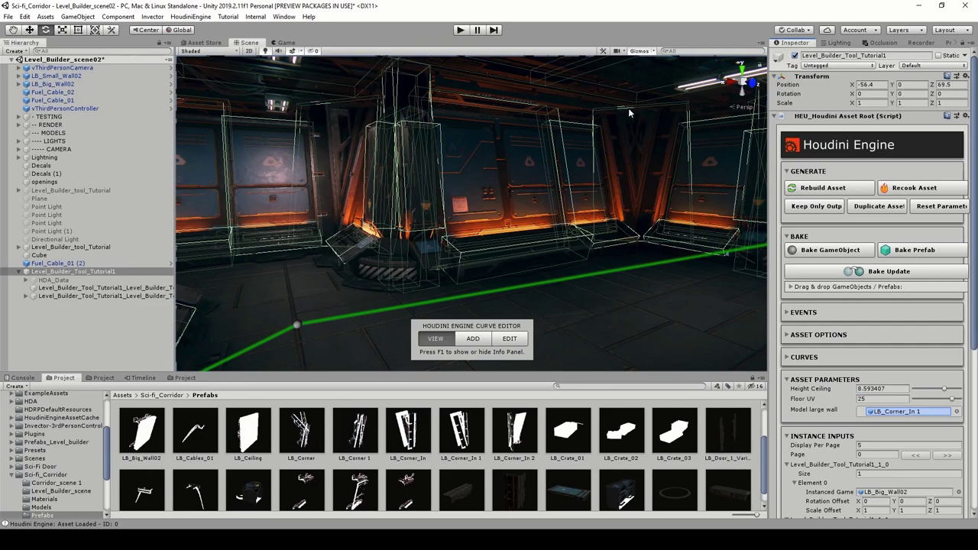